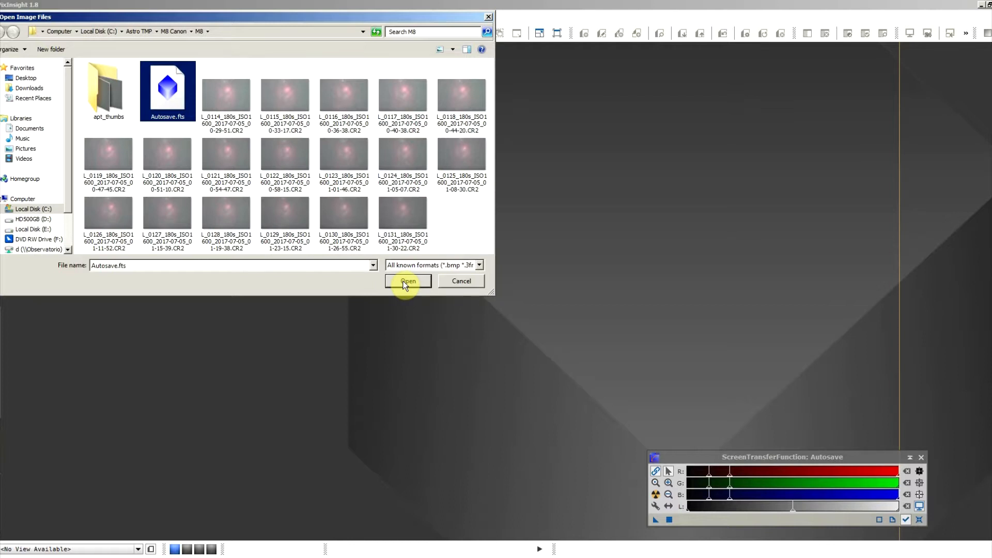
# Open Autosave.fts, move its image window toward the middle of the workspace, and close the open ScreenTransferFunction window.
pyautogui.click(407, 283)
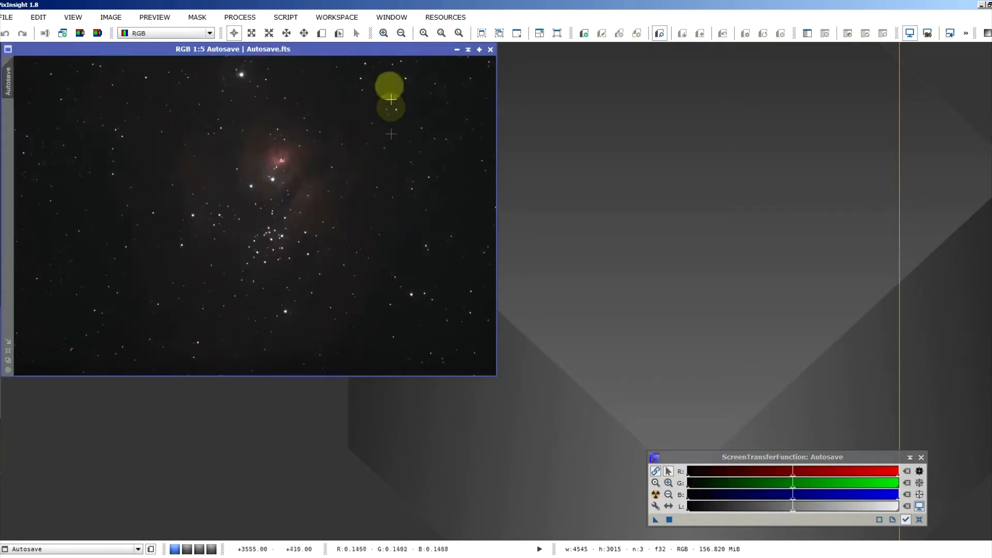
pyautogui.moveTo(355, 48); pyautogui.dragTo(548, 84)
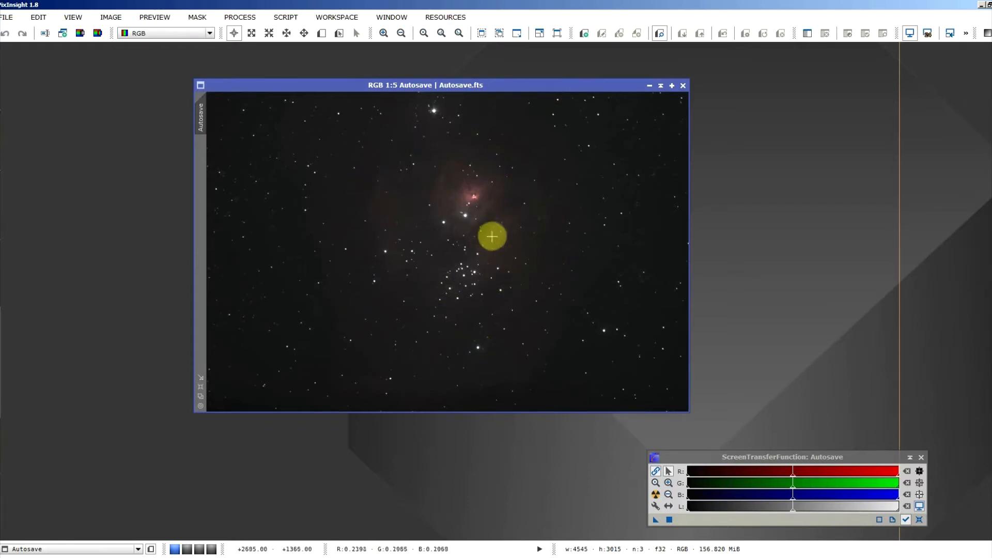
pyautogui.moveTo(862, 457); pyautogui.dragTo(718, 450)
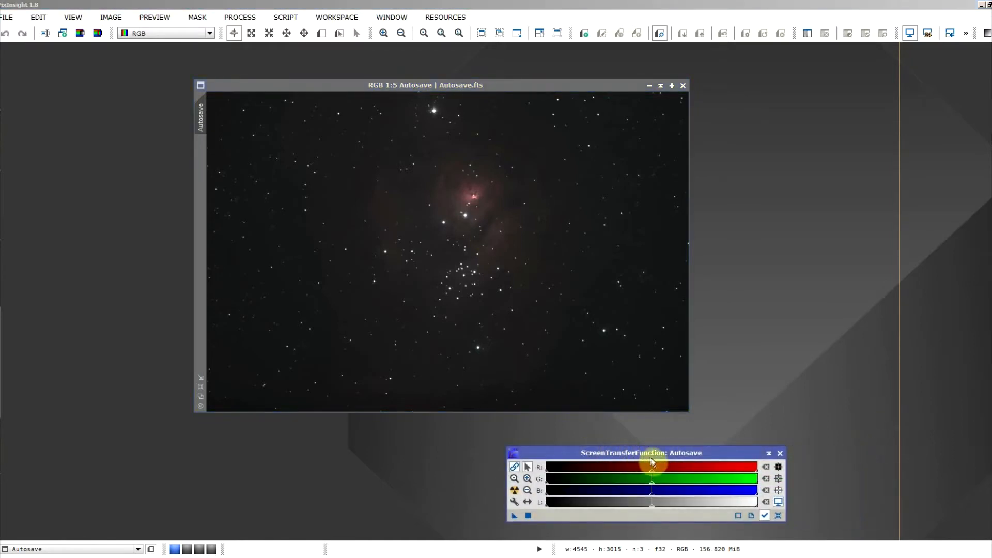
pyautogui.click(780, 453)
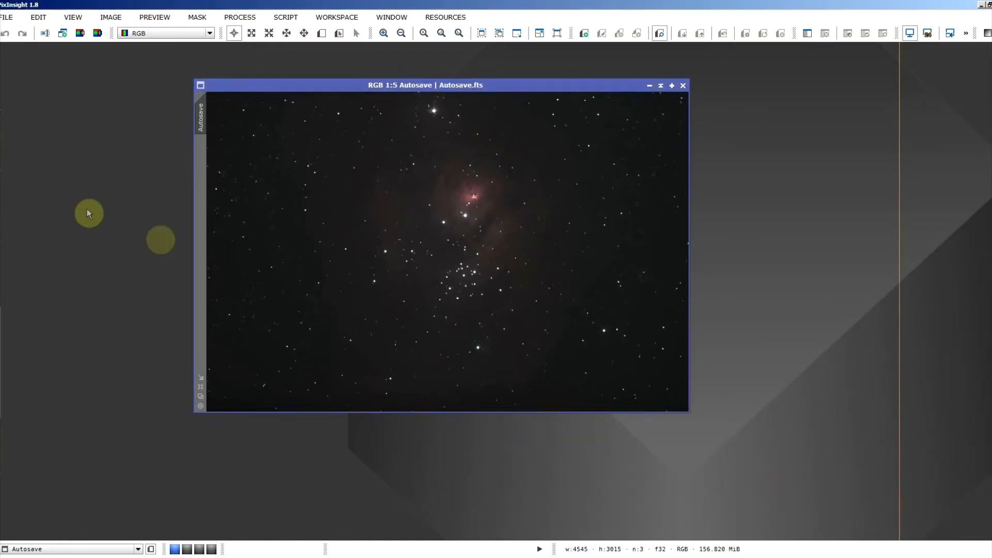
# Open the ScreenTransferFunction process from the full process list and auto-stretch the display of the Autosave image.
pyautogui.moveTo(2, 196)
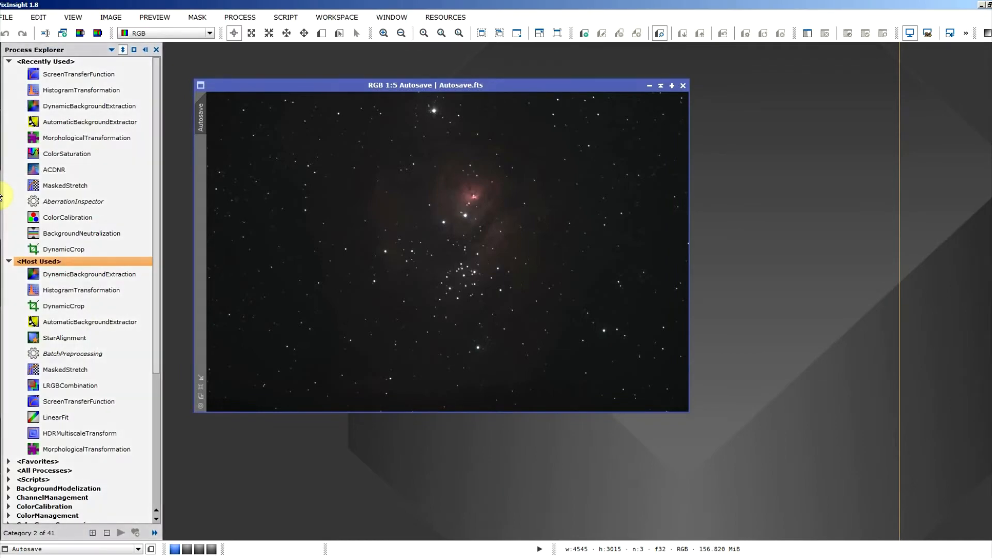
pyautogui.click(111, 404)
pyautogui.scroll(-5, 83, 296)
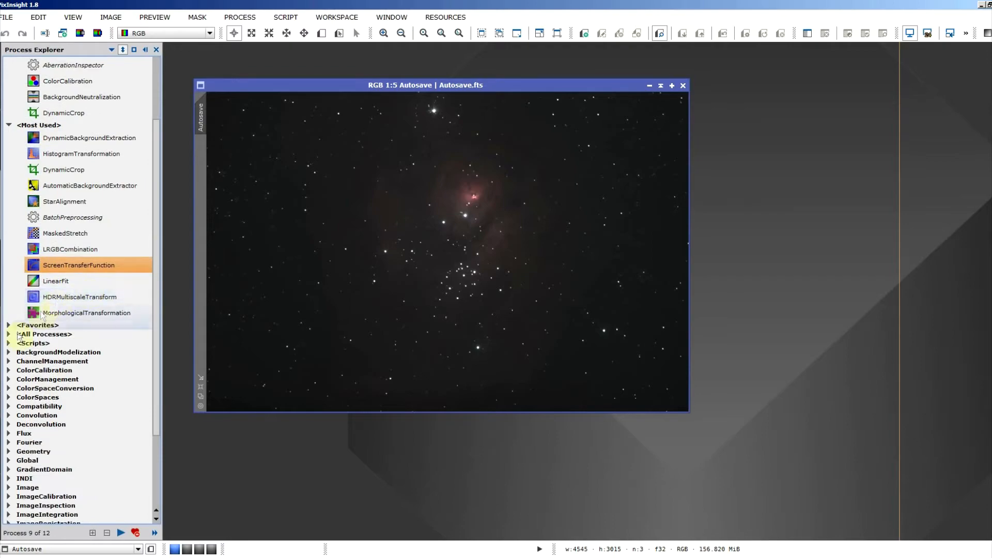
pyautogui.click(8, 336)
pyautogui.scroll(-15, 82, 321)
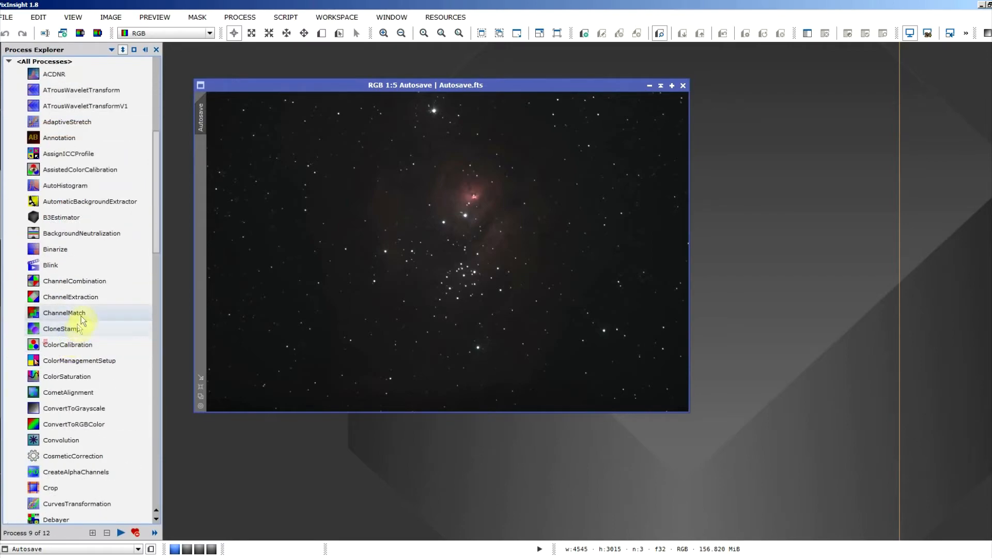
pyautogui.scroll(-15, 91, 310)
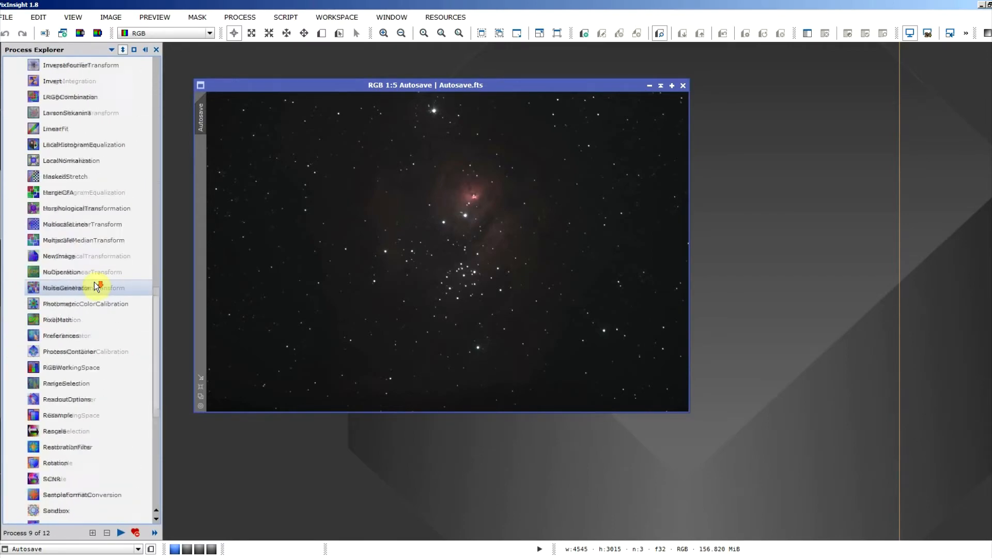
pyautogui.scroll(-1, 95, 284)
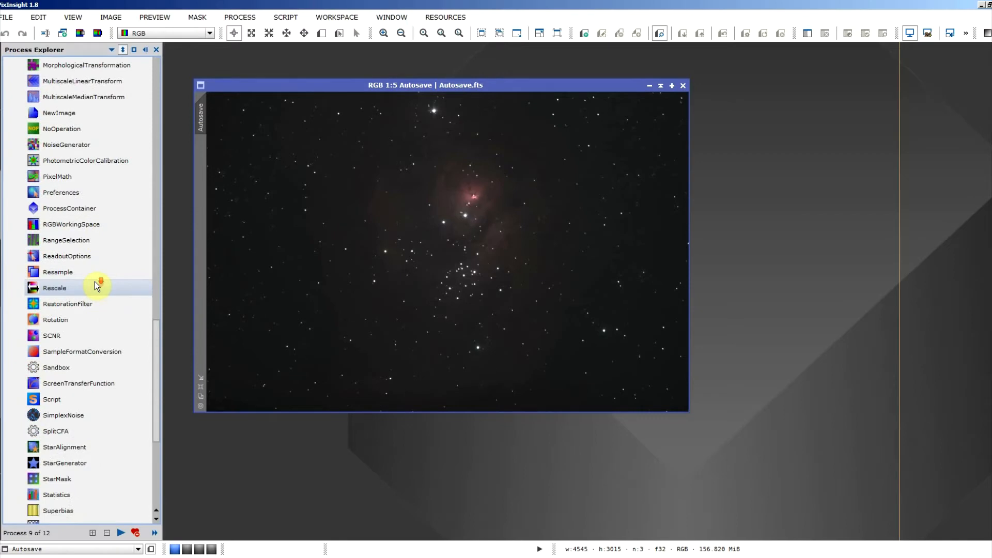
pyautogui.doubleClick(96, 386)
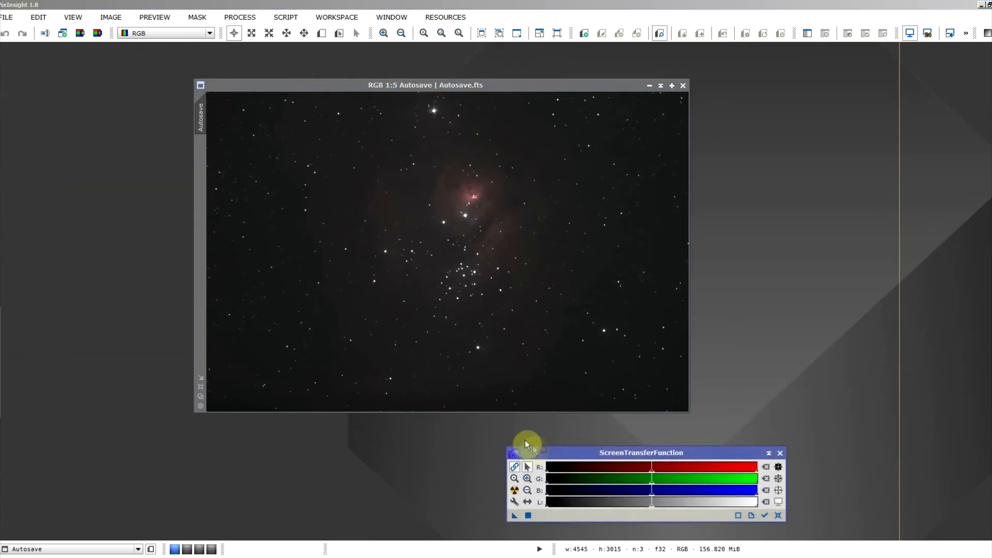
pyautogui.click(515, 495)
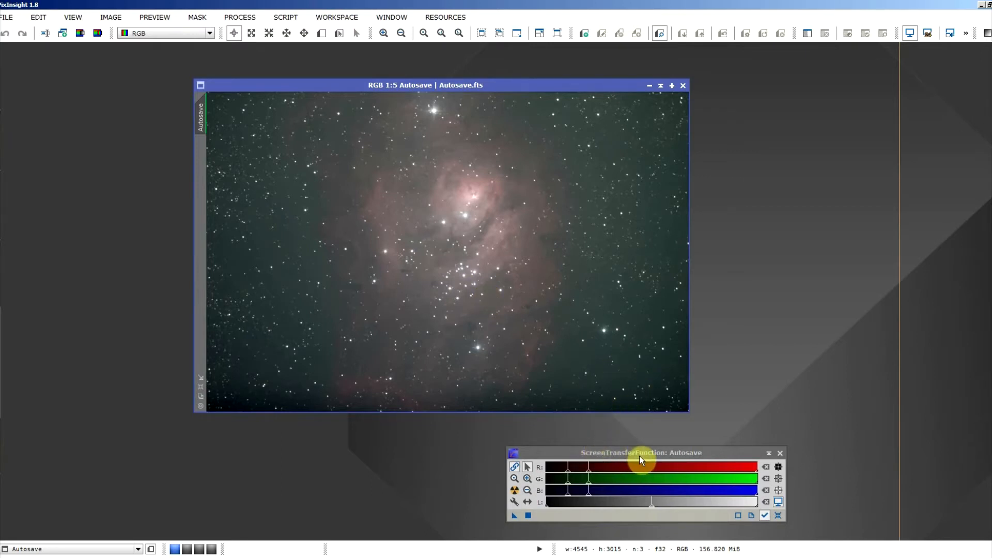
# Try a darker manual midtones setting and an unlinked-channel auto-stretch on the image, and restore the linked RGB auto-stretch.
pyautogui.click(513, 468)
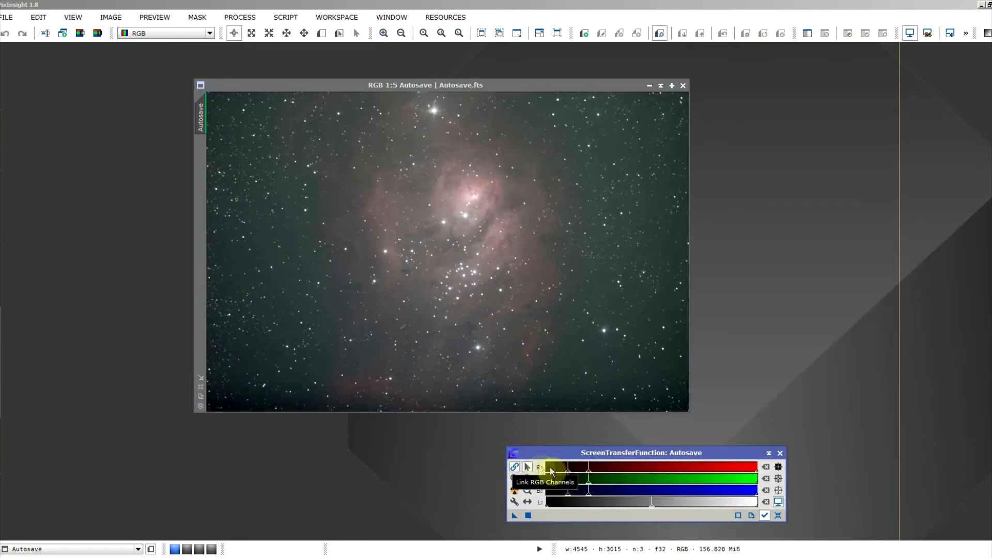
pyautogui.moveTo(591, 469)
pyautogui.mouseDown()
pyautogui.moveTo(656, 472)
pyautogui.moveTo(573, 468)
pyautogui.moveTo(600, 470)
pyautogui.mouseUp()
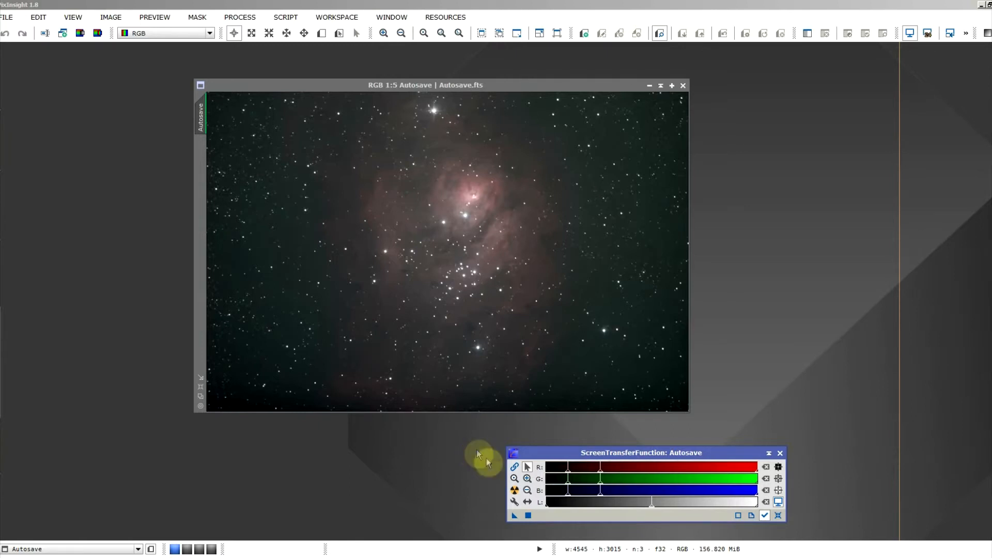
pyautogui.click(514, 494)
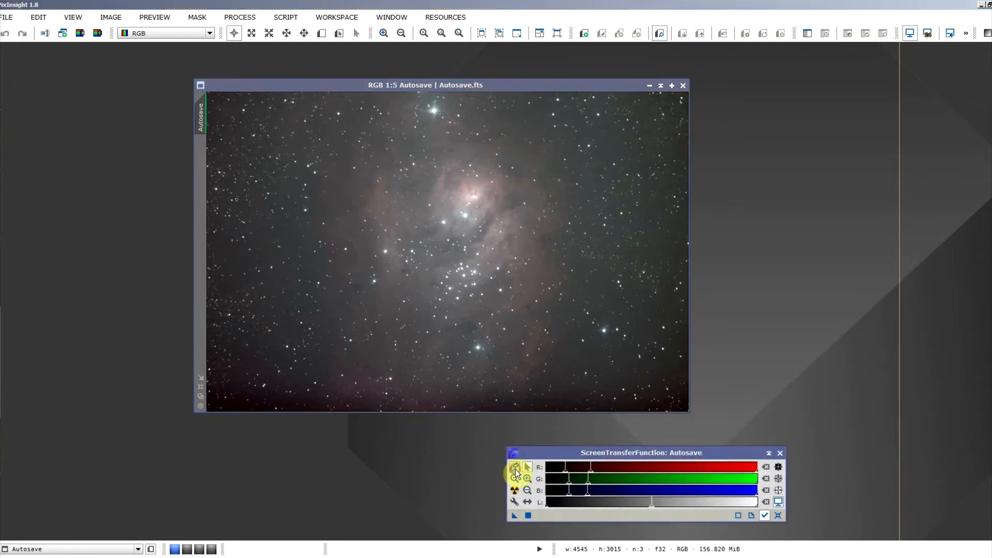
pyautogui.click(514, 491)
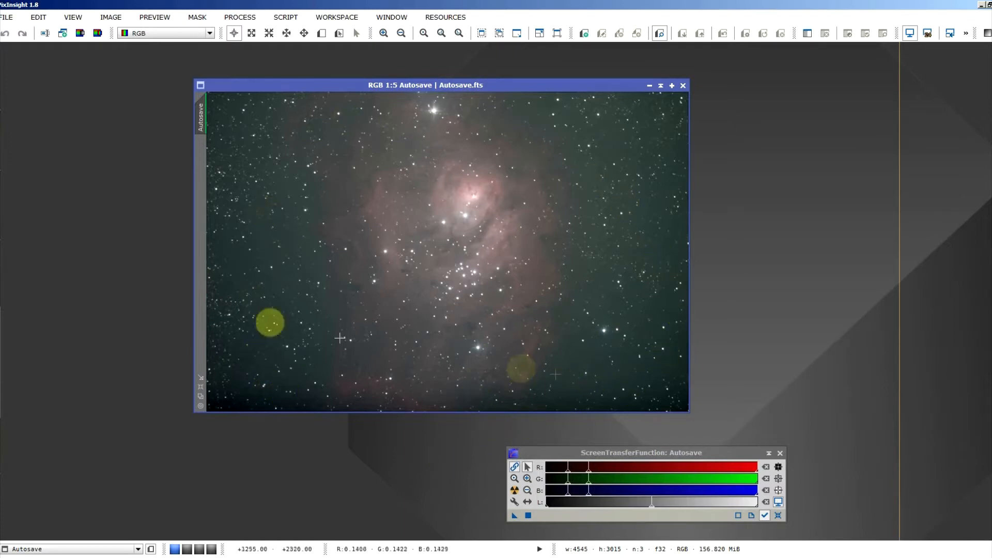
pyautogui.moveTo(1, 189)
pyautogui.scroll(10, 67, 257)
pyautogui.scroll(9, 69, 258)
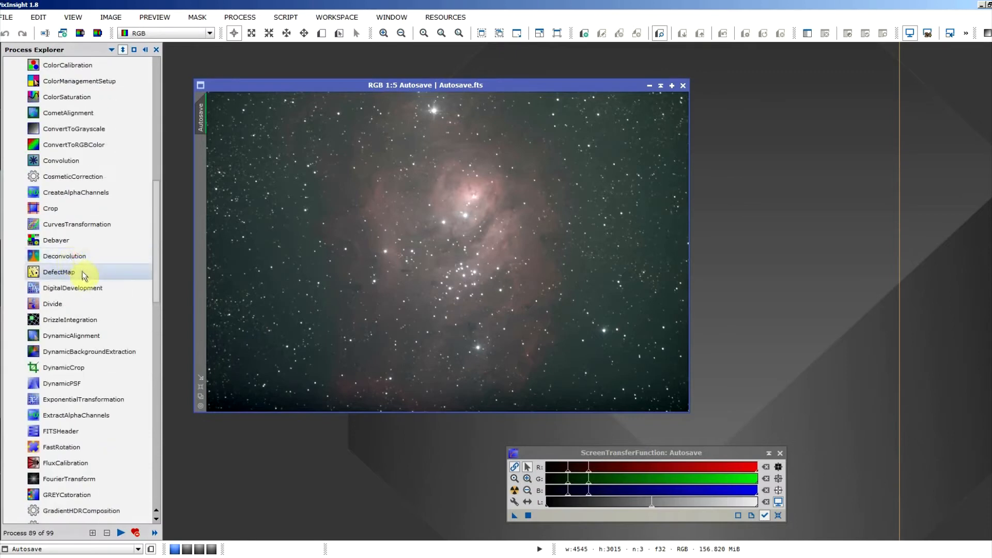
pyautogui.doubleClick(111, 355)
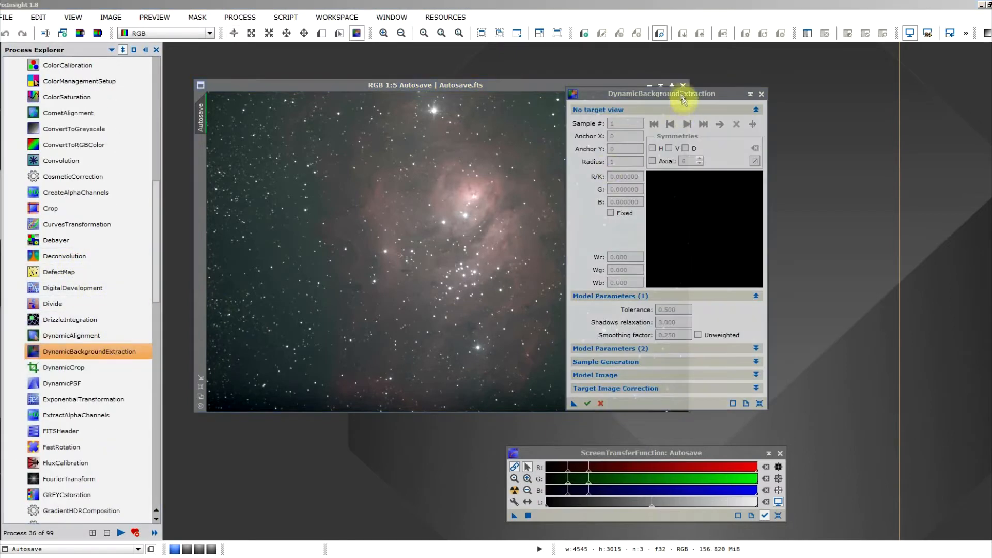
pyautogui.moveTo(656, 97); pyautogui.dragTo(791, 93)
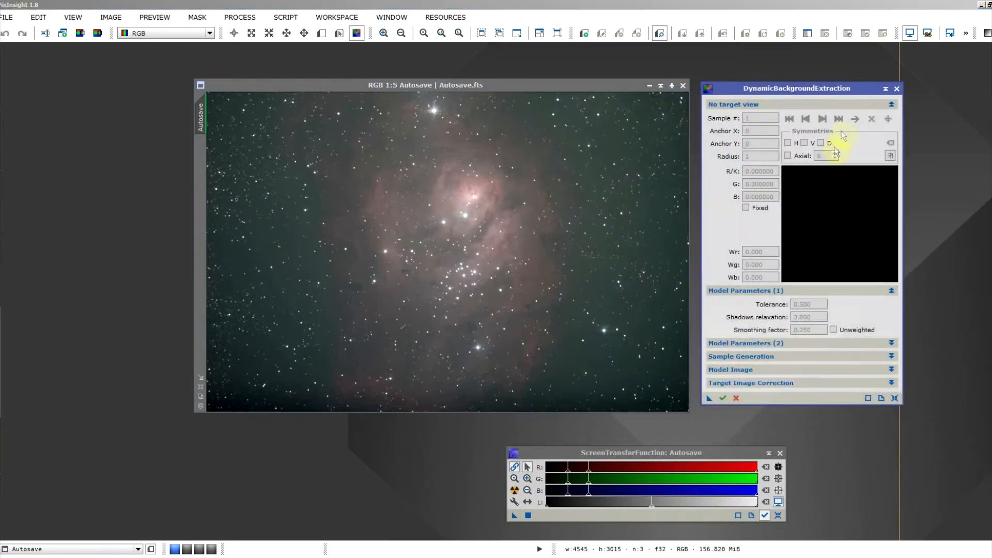
pyautogui.click(606, 350)
pyautogui.scroll(2, 606, 350)
pyautogui.click(897, 89)
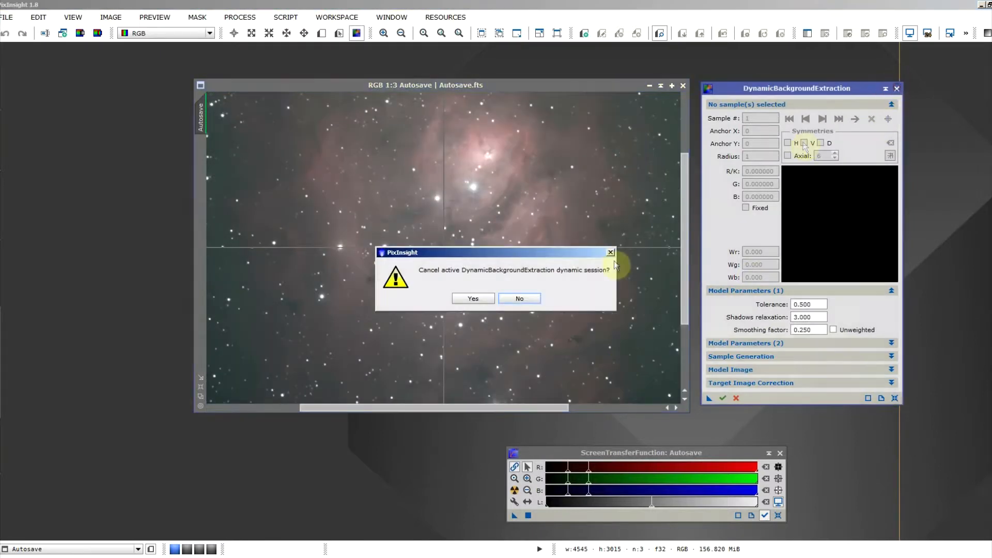
pyautogui.click(479, 300)
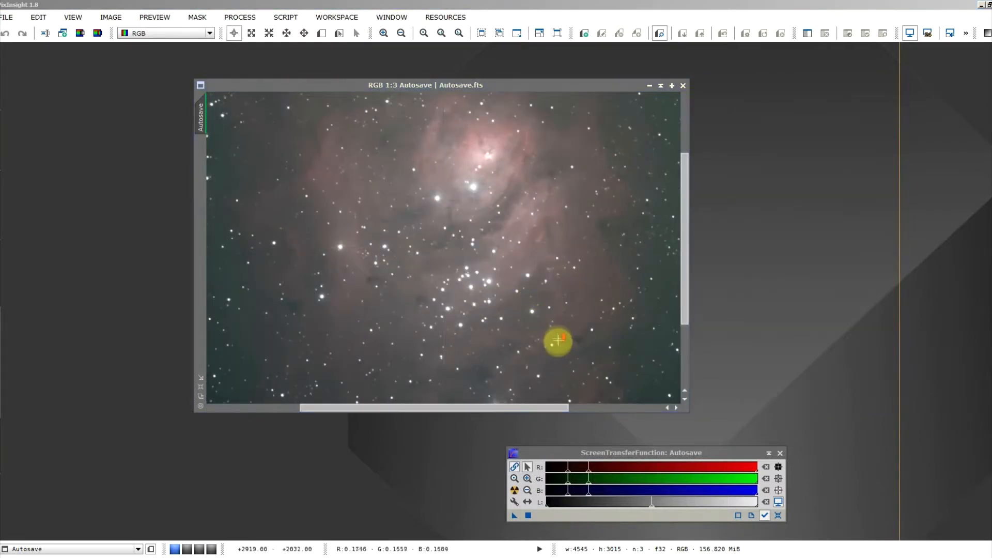
# Examine the image's edges, corners and star field up close, especially the dark lower border and the stars near it.
pyautogui.scroll(2, 562, 354)
pyautogui.scroll(-4, 565, 356)
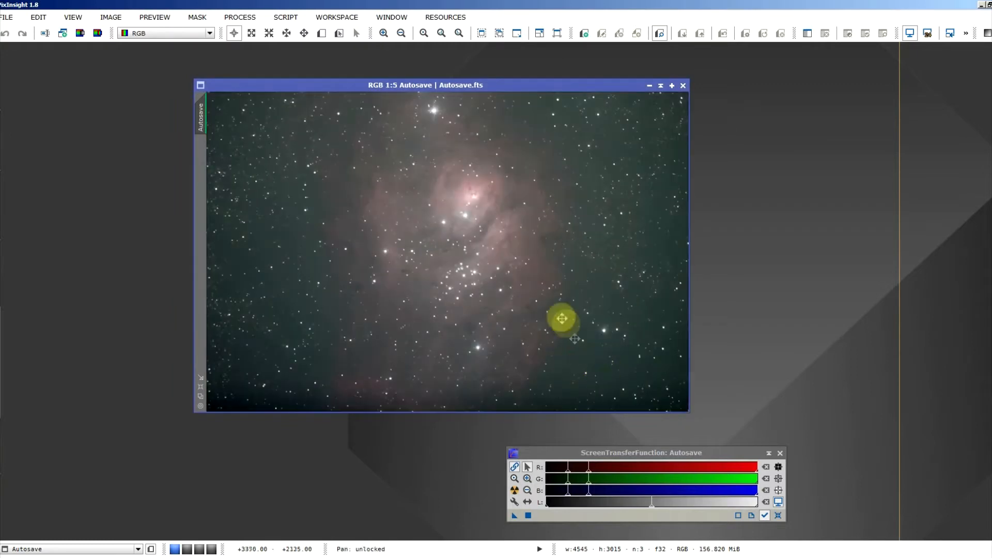
pyautogui.scroll(3, 614, 368)
pyautogui.moveTo(482, 373); pyautogui.dragTo(549, 97)
pyautogui.moveTo(433, 374); pyautogui.dragTo(646, 235)
pyautogui.moveTo(287, 356); pyautogui.dragTo(513, 339)
pyautogui.scroll(2, 321, 389)
pyautogui.scroll(1, 318, 389)
pyautogui.moveTo(314, 390); pyautogui.dragTo(489, 151)
pyautogui.moveTo(348, 359); pyautogui.dragTo(394, 186)
pyautogui.moveTo(339, 317); pyautogui.dragTo(382, 136)
pyautogui.moveTo(327, 344); pyautogui.dragTo(624, 231)
pyautogui.moveTo(288, 330); pyautogui.dragTo(553, 320)
pyautogui.moveTo(287, 231); pyautogui.dragTo(554, 253)
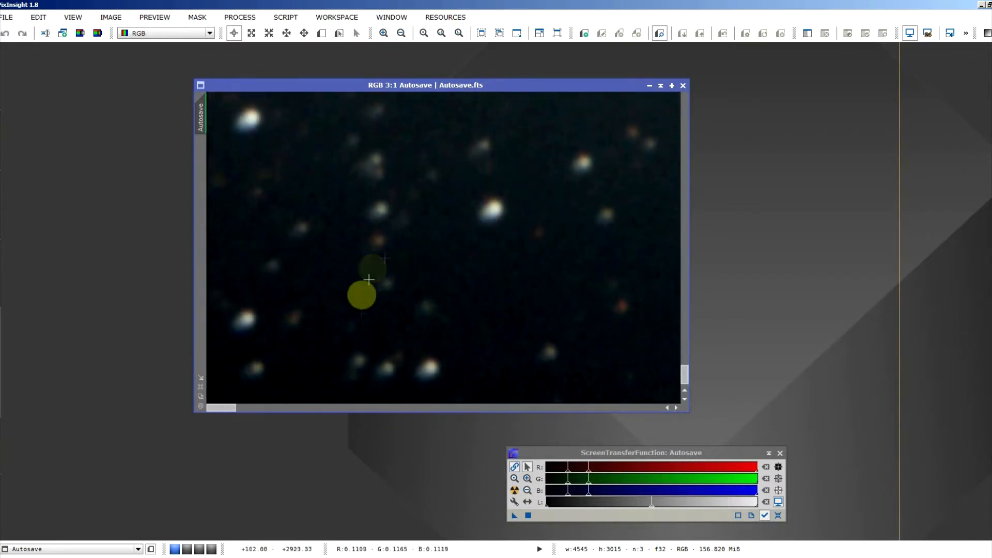
pyautogui.moveTo(527, 285); pyautogui.dragTo(526, 246)
pyautogui.moveTo(478, 219); pyautogui.dragTo(423, 339)
pyautogui.scroll(-2, 423, 339)
pyautogui.scroll(-6, 424, 339)
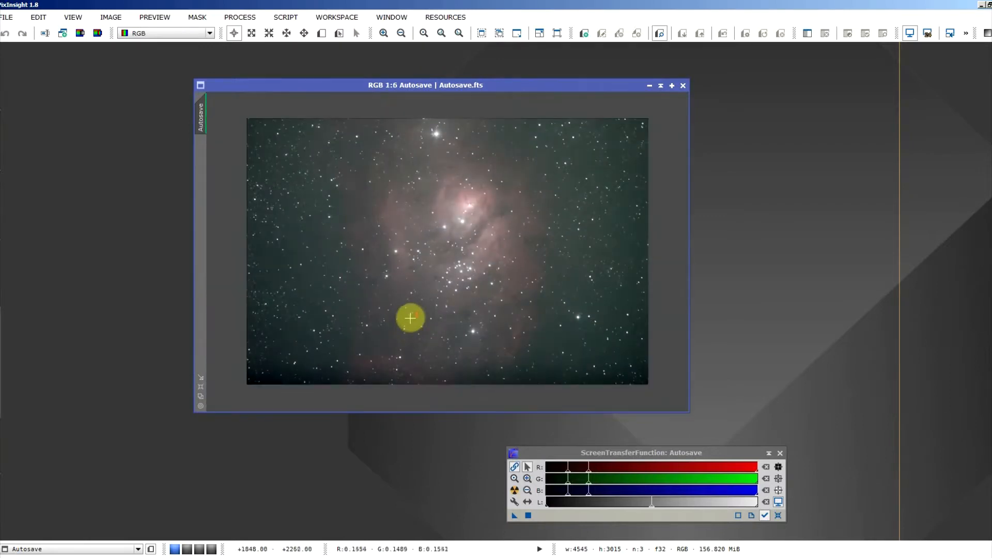
pyautogui.scroll(1, 410, 318)
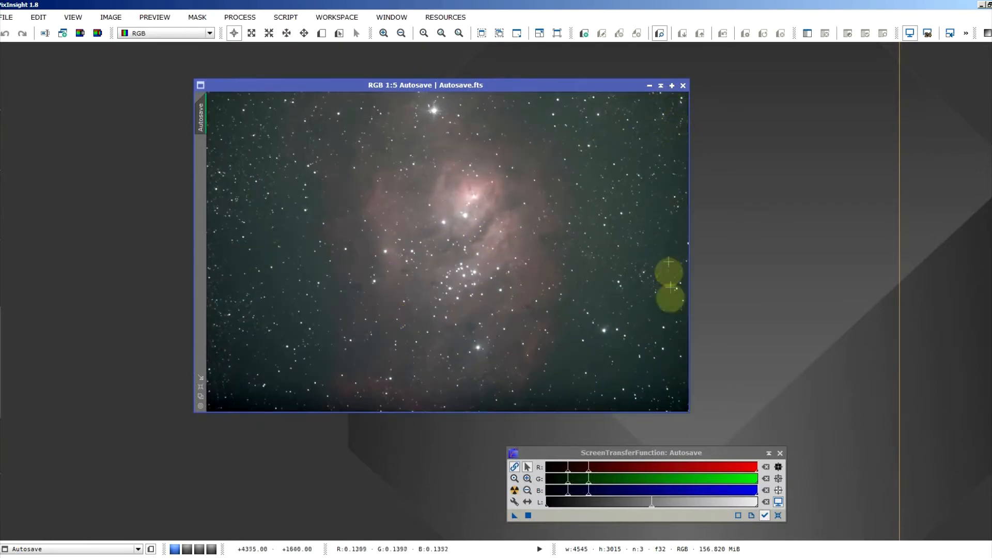
# Crop the uneven borders off the image with DynamicCrop, keeping an area about 4290 by 2825 pixels, and close the tool.
pyautogui.moveTo(2, 208)
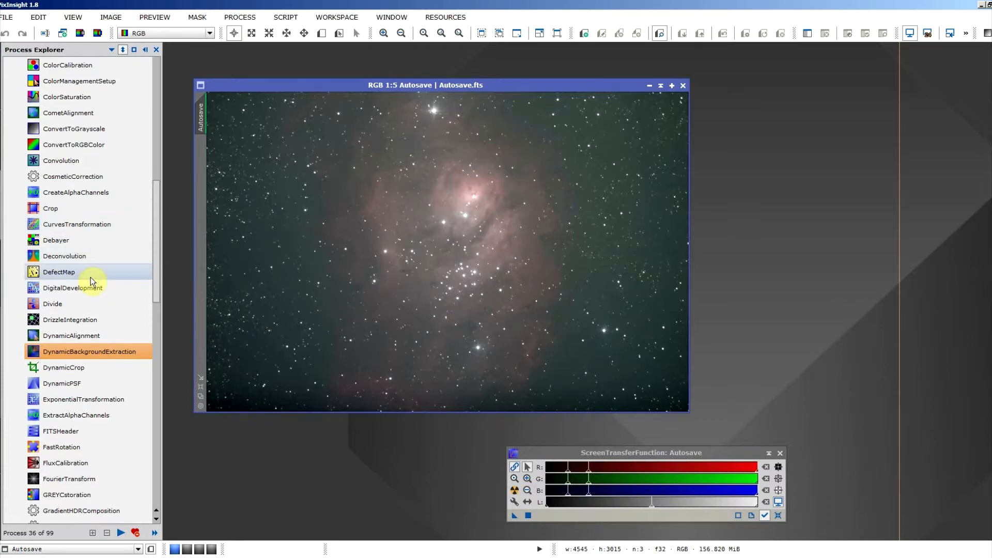
pyautogui.click(90, 368)
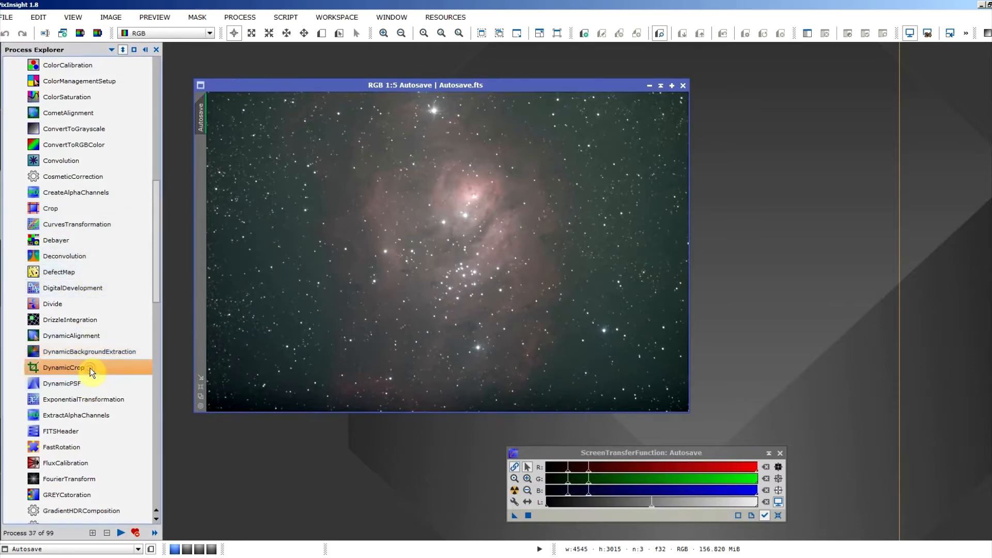
pyautogui.doubleClick(90, 368)
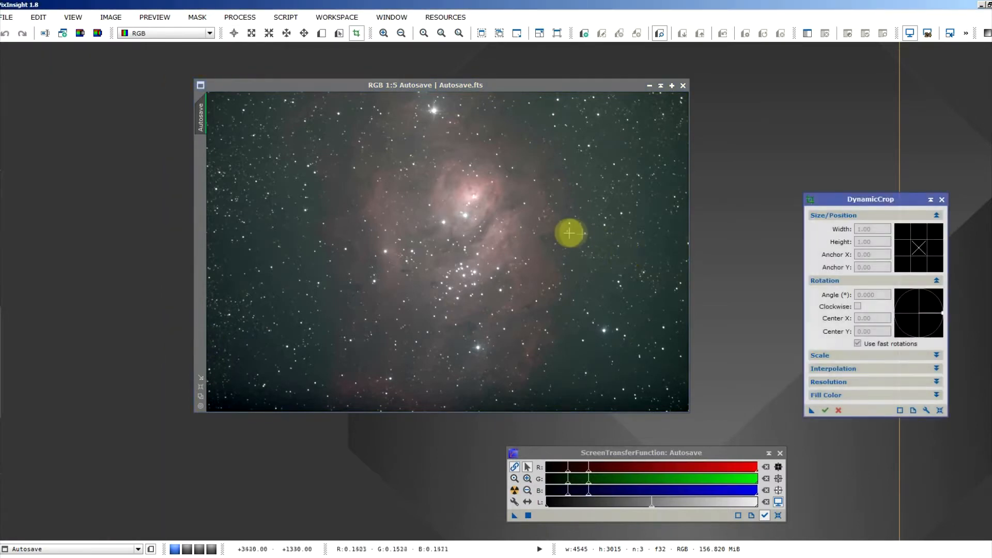
pyautogui.moveTo(845, 198); pyautogui.dragTo(753, 165)
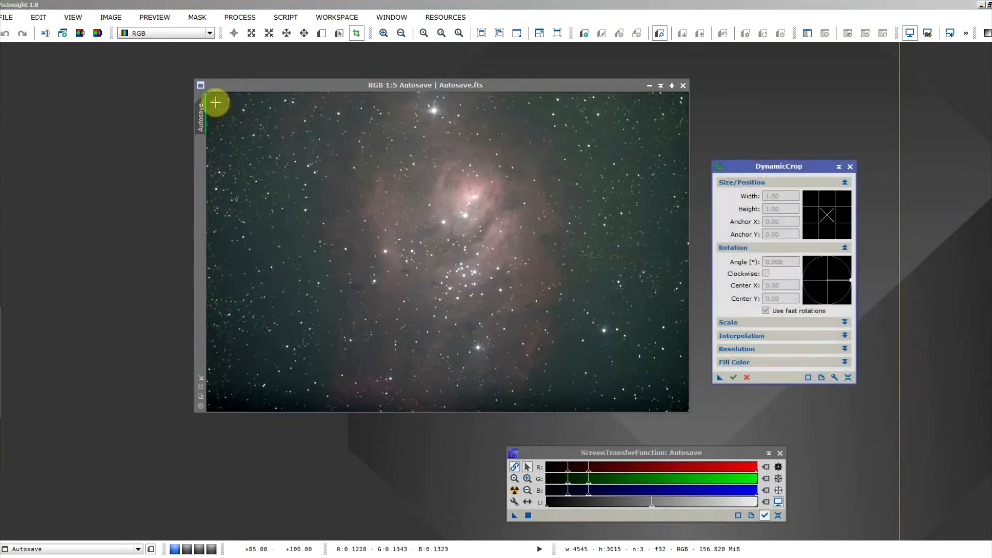
pyautogui.moveTo(220, 101); pyautogui.dragTo(675, 399)
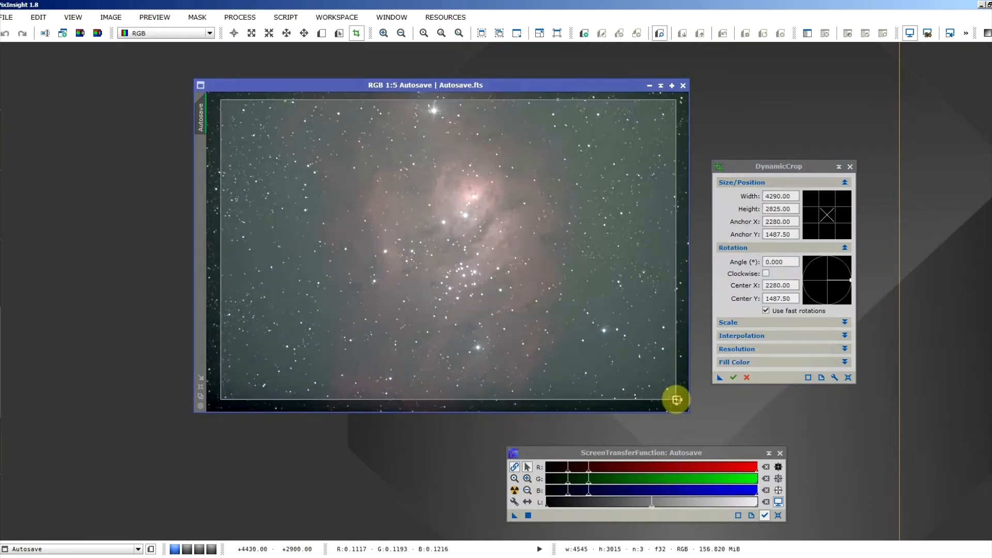
pyautogui.click(730, 379)
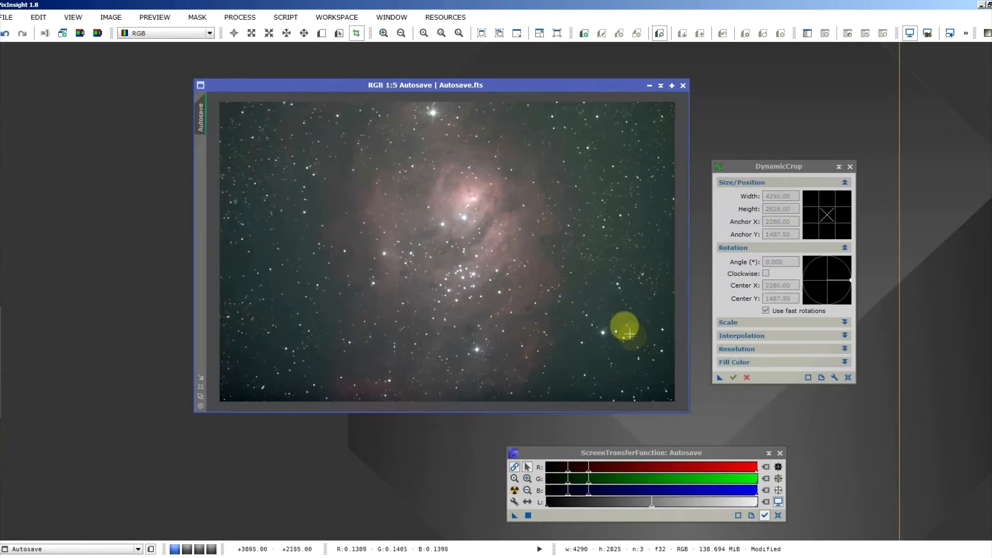
pyautogui.click(849, 167)
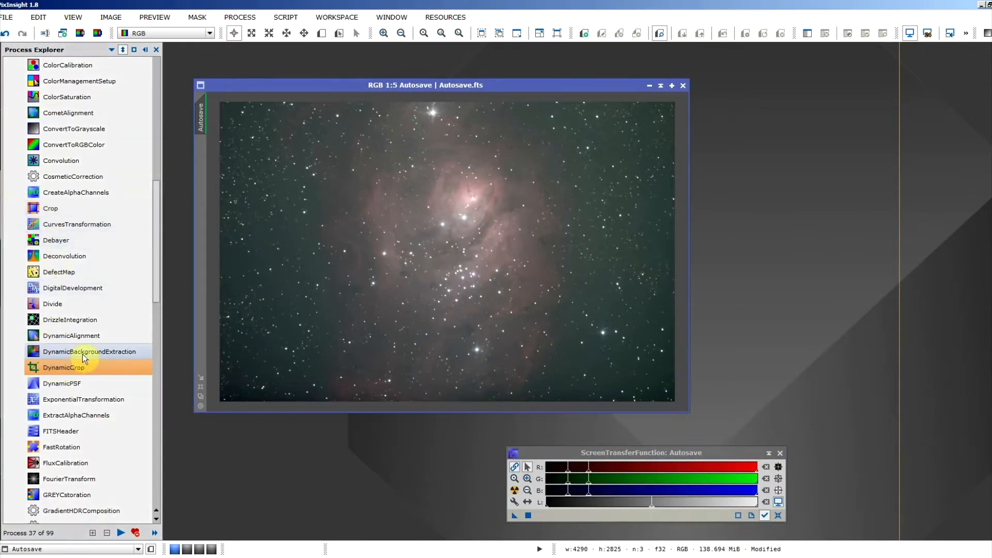
# Start DynamicBackgroundExtraction on the cropped image and set the default sample radius to 20 and the samples per row to 20.
pyautogui.doubleClick(83, 354)
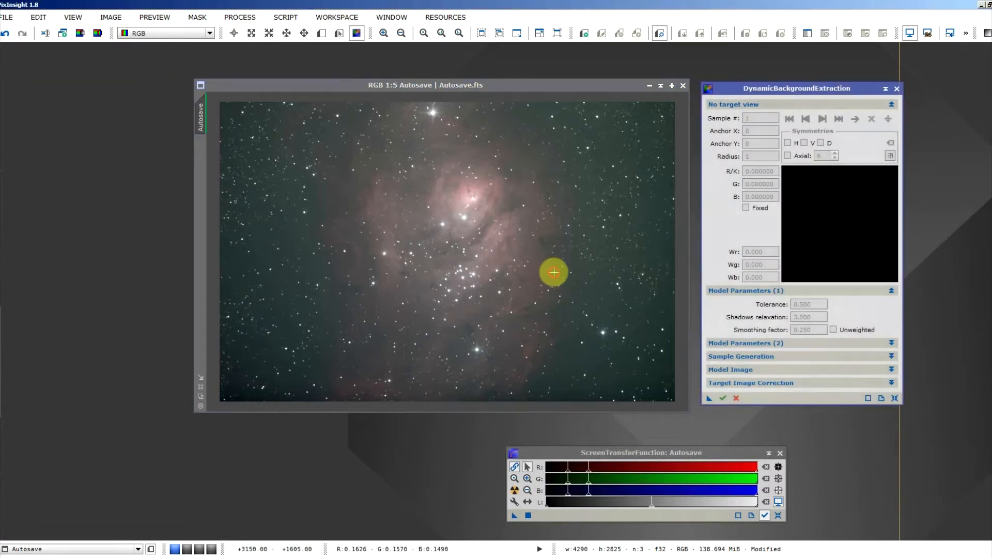
pyautogui.click(554, 273)
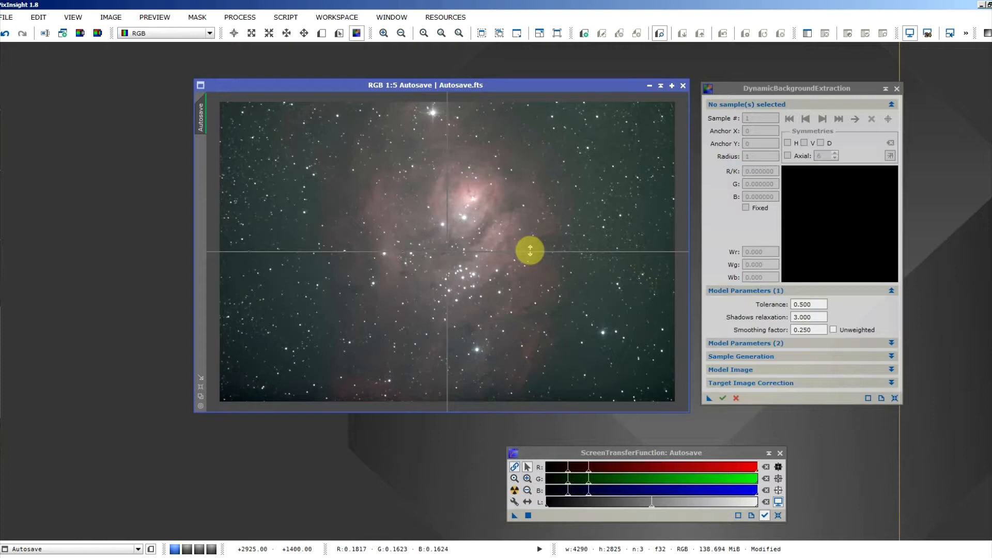
pyautogui.click(770, 356)
pyautogui.doubleClick(810, 370)
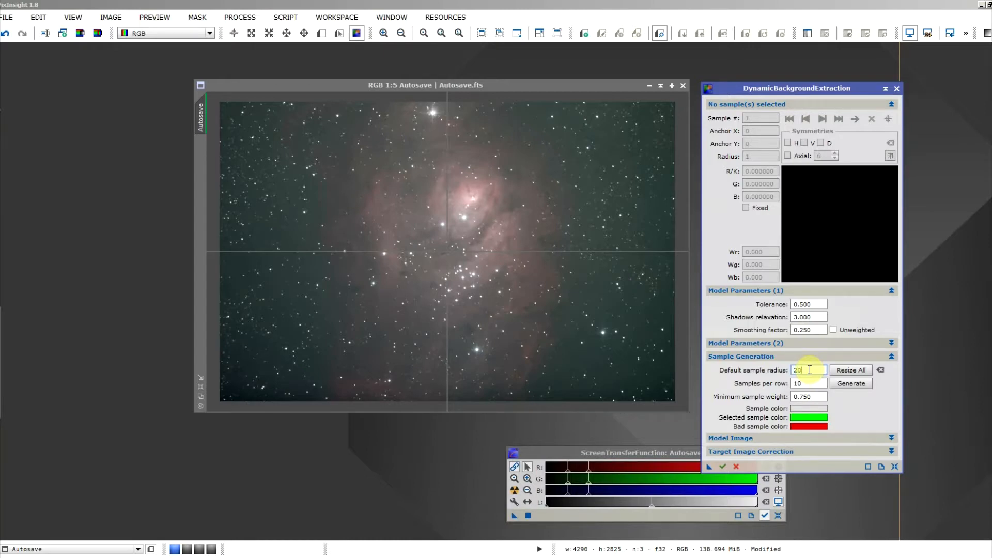
pyautogui.doubleClick(809, 385)
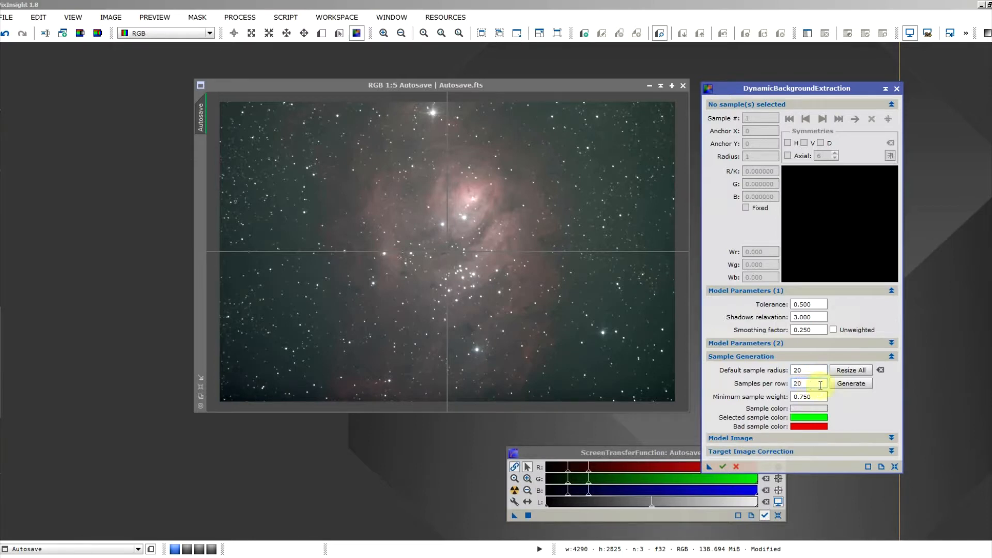
# Generate the background sample grid, set the shadows relaxation to 6, and generate the samples again.
pyautogui.click(851, 386)
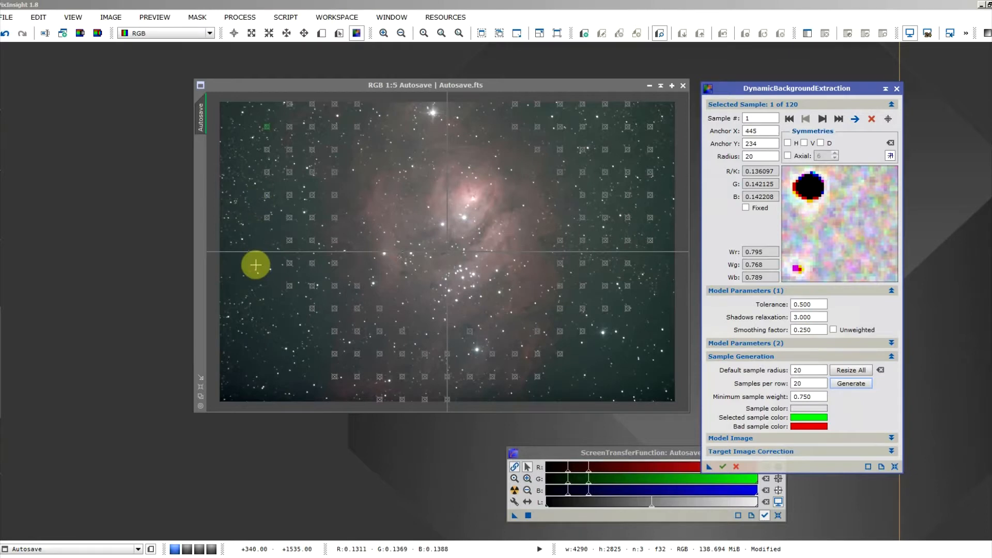
pyautogui.click(794, 317)
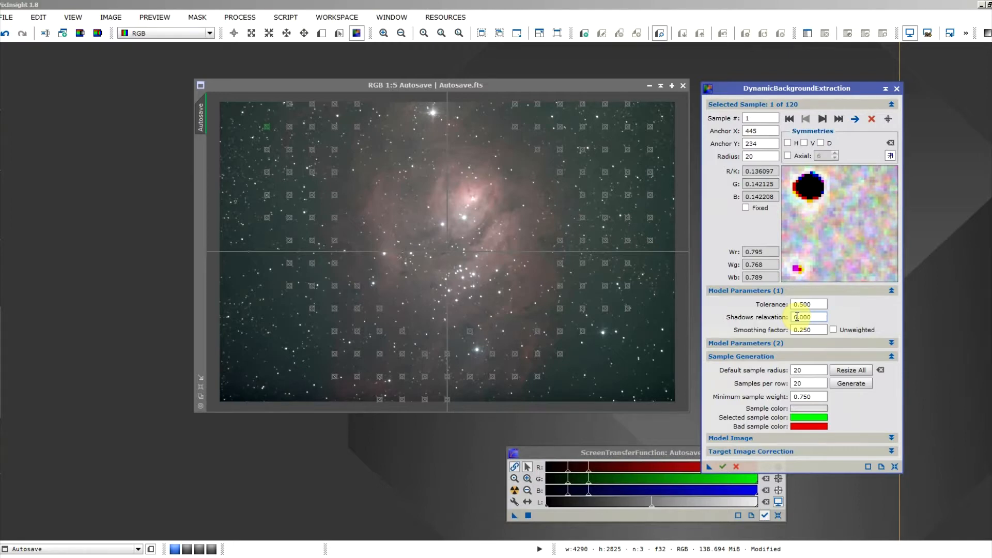
pyautogui.click(852, 384)
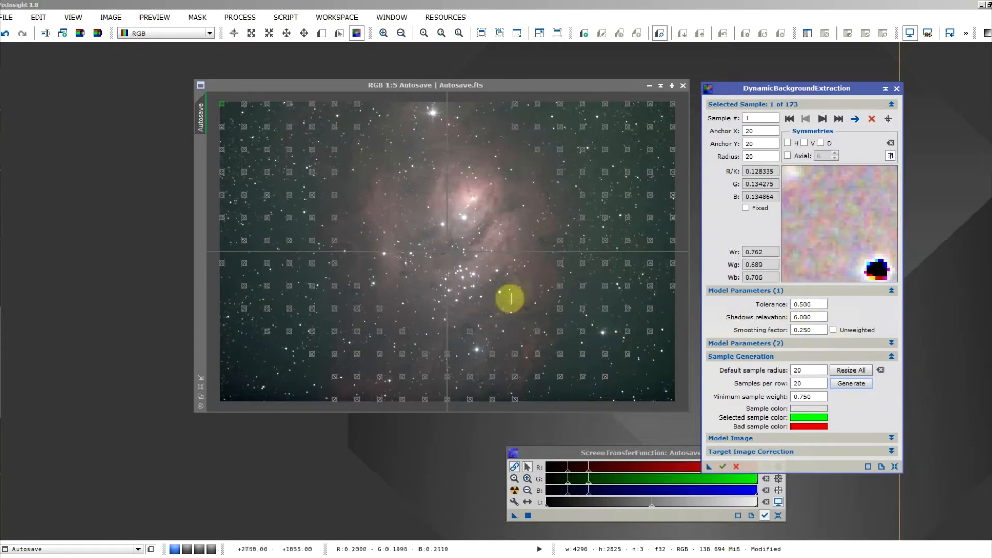
# Try a shadows relaxation of 3 on the existing samples by resizing them all, and set it back to 6.
pyautogui.click(845, 371)
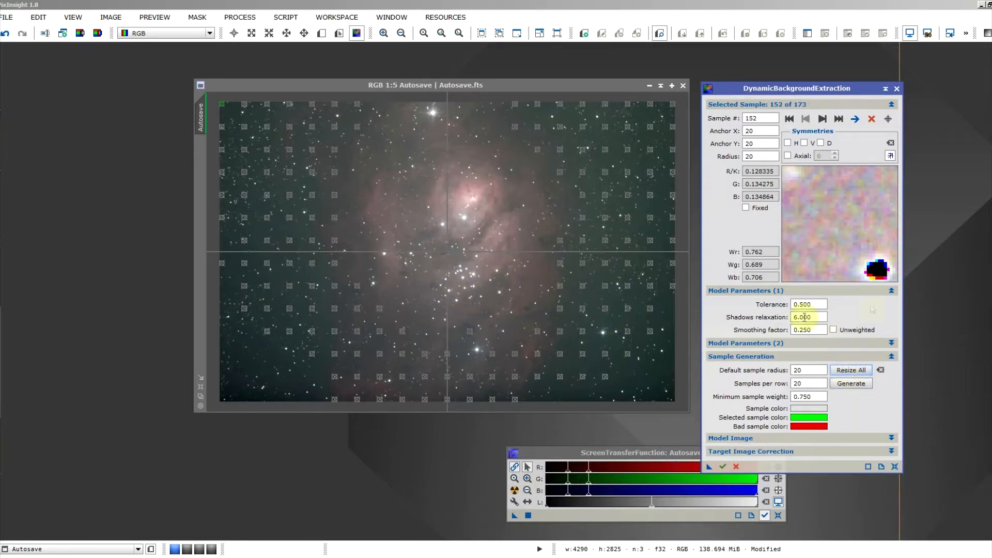
pyautogui.click(797, 317)
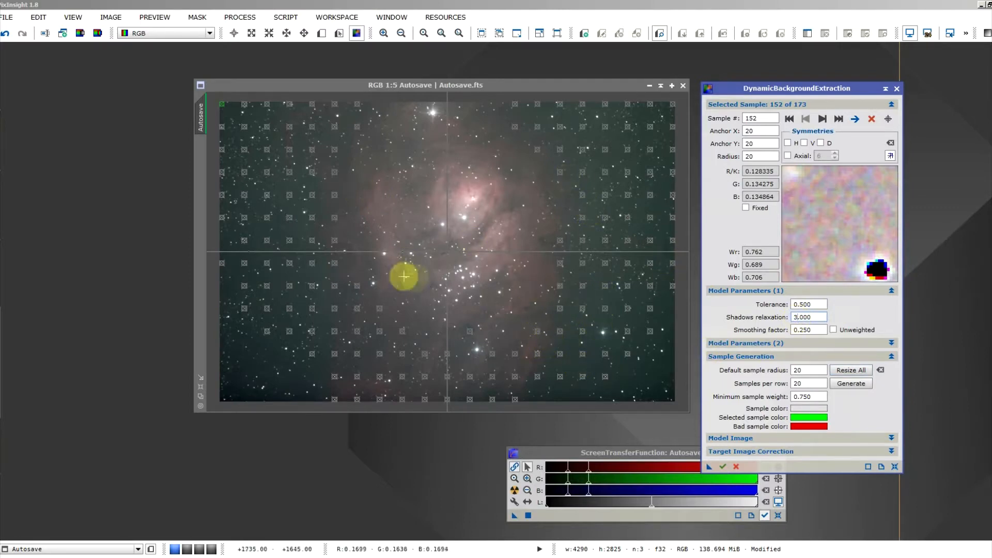
pyautogui.click(864, 371)
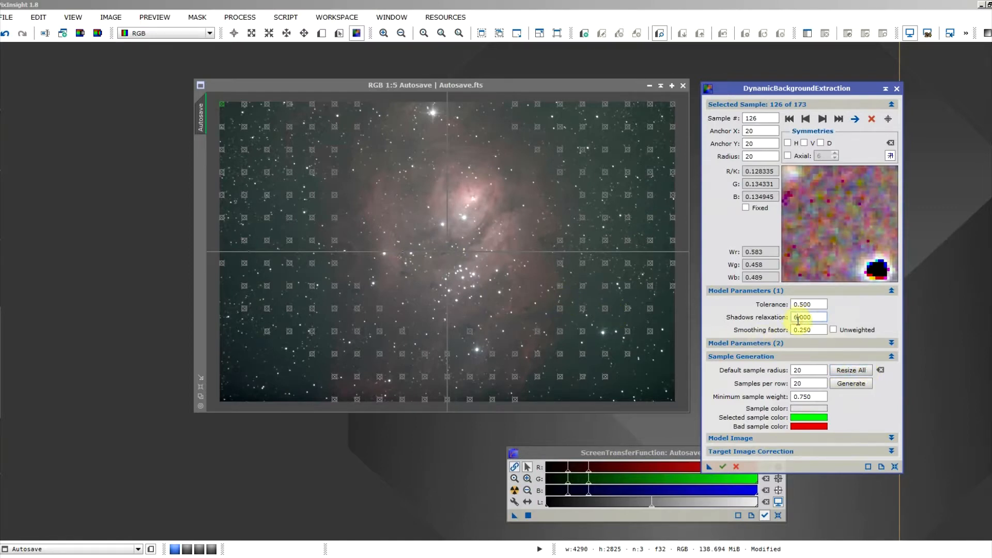
# Set the tolerance to 1.5 and regenerate the background samples.
pyautogui.click(795, 304)
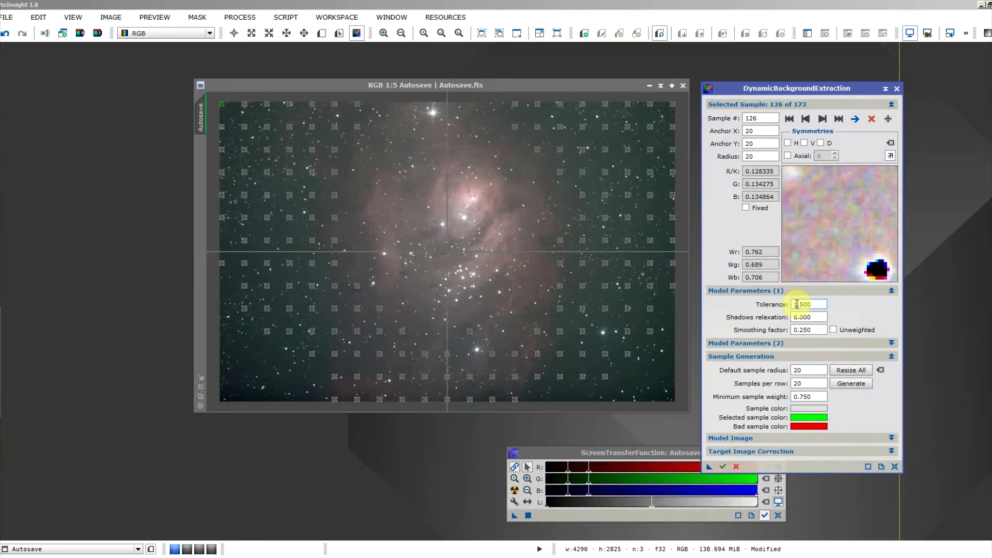
pyautogui.click(854, 387)
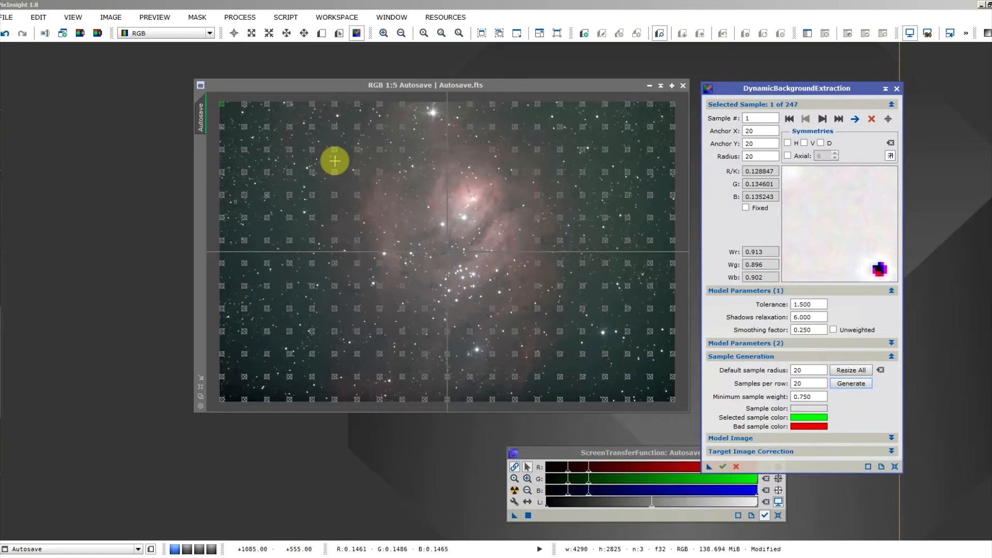
# Delete the samples covering the nebula, column by column from X 1295, Y 234 through the column at X 2994, keeping the latter's lowest sample.
pyautogui.click(359, 130)
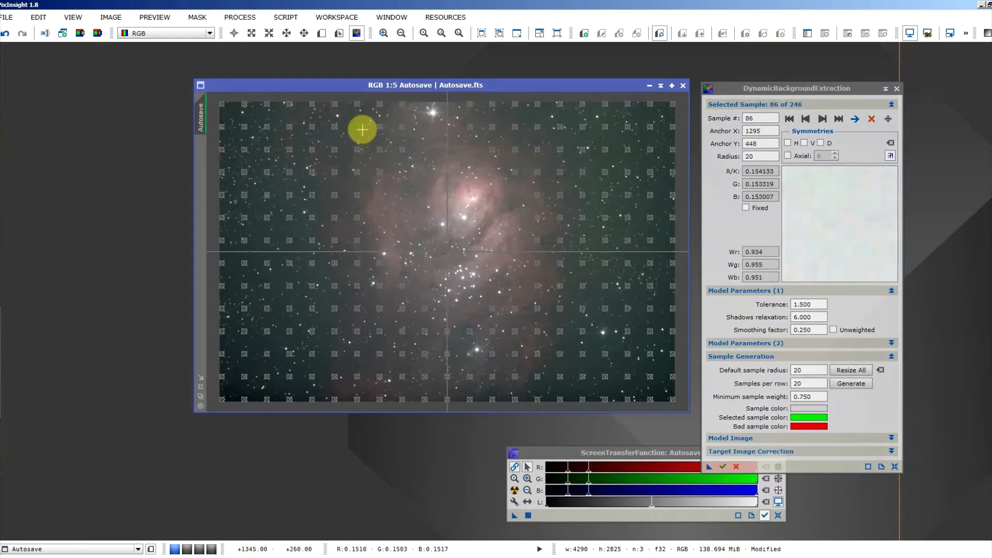
pyautogui.press('Delete')
pyautogui.press('Delete')
pyautogui.press('Delete')
pyautogui.press('Delete')
pyautogui.press('Delete')
pyautogui.press('Delete')
pyautogui.press('Delete')
pyautogui.press('Delete')
pyautogui.press('Delete')
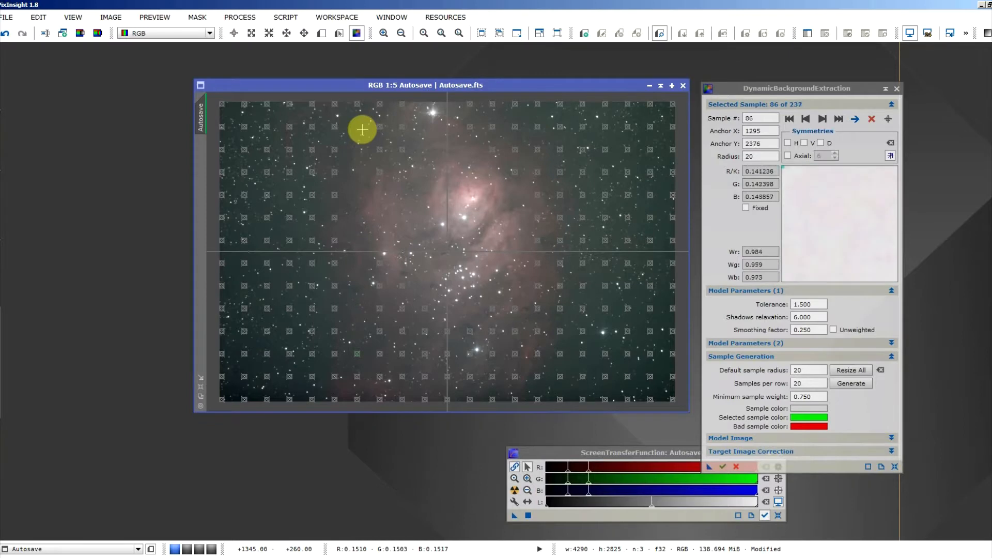
pyautogui.press('Delete')
pyautogui.press('Delete')
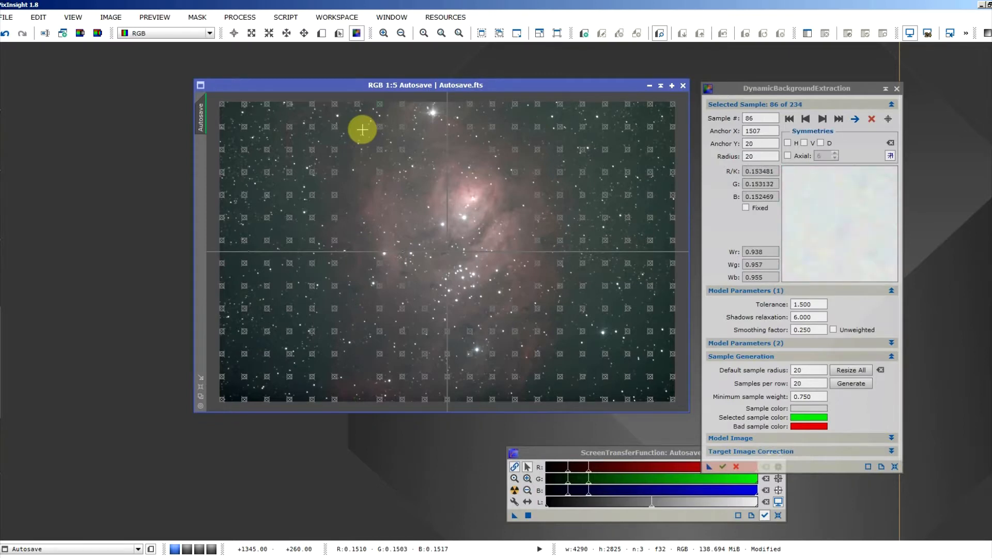
pyautogui.press('Delete')
pyautogui.press('Delete')
pyautogui.press('Delete')
pyautogui.press('Delete')
pyautogui.press('Delete')
pyautogui.press('Delete')
pyautogui.press('Delete')
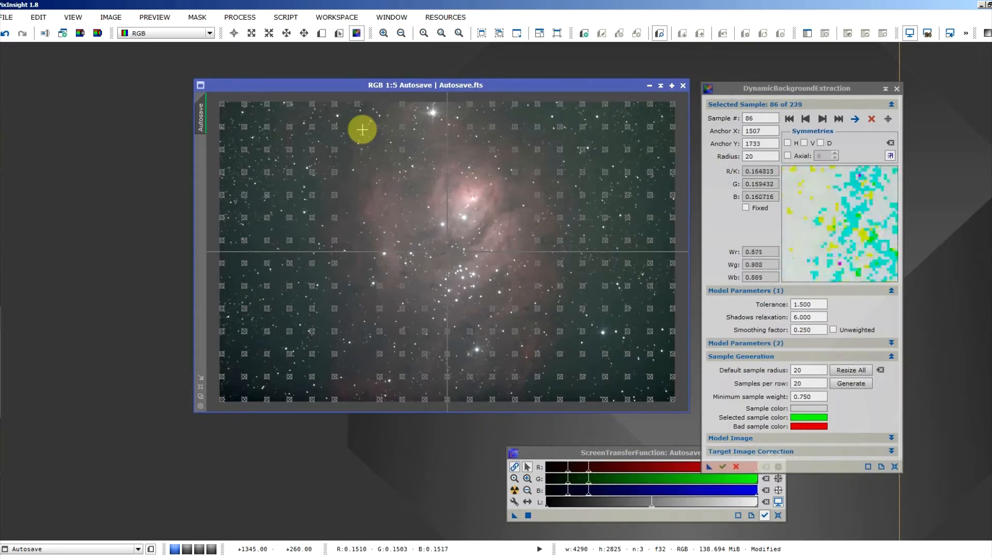
pyautogui.press('Delete')
pyautogui.press('Delete')
pyautogui.press('Delete')
pyautogui.press('Delete')
pyautogui.press('Delete')
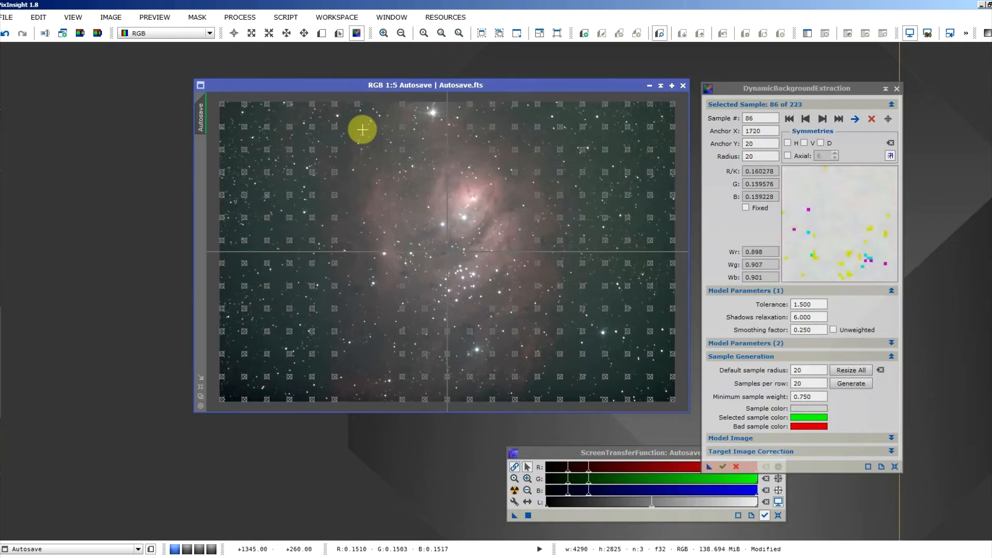
pyautogui.press('Delete')
pyautogui.press('Delete')
pyautogui.press('Delete')
pyautogui.press('Delete')
pyautogui.press('Delete')
pyautogui.press('Delete')
pyautogui.press('Delete')
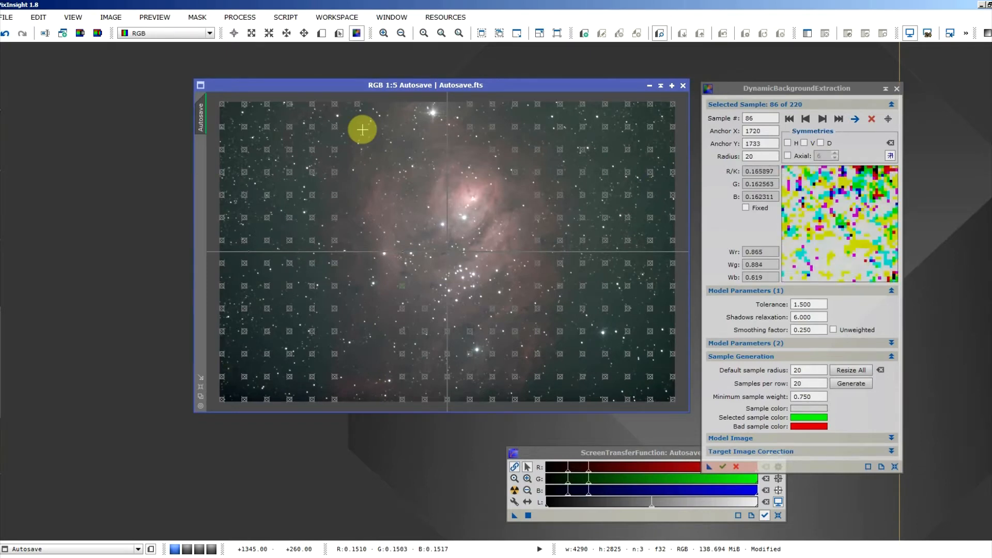
pyautogui.press('Delete')
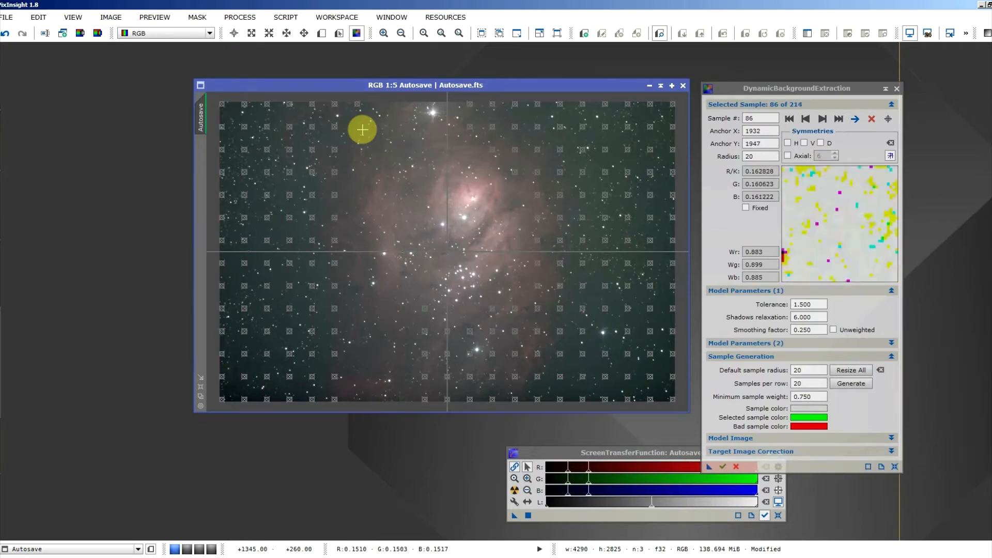
pyautogui.press('Delete')
pyautogui.press('Delete')
pyautogui.press('Delete')
pyautogui.press('Delete')
pyautogui.press('Delete')
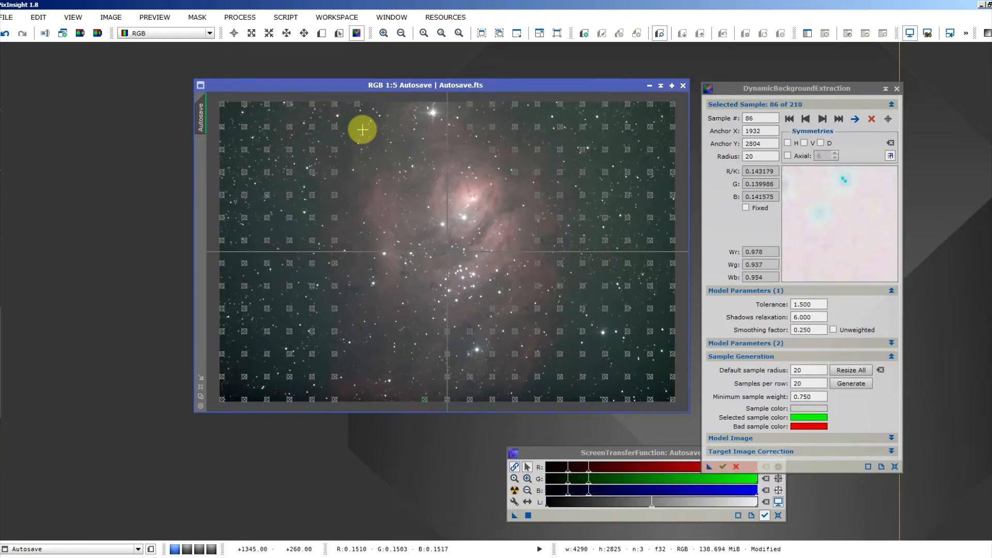
pyautogui.press('Delete')
pyautogui.press('Delete')
pyautogui.press('Delete')
pyautogui.press('Delete')
pyautogui.press('Delete')
pyautogui.press('Delete')
pyautogui.press('Delete')
pyautogui.press('Delete')
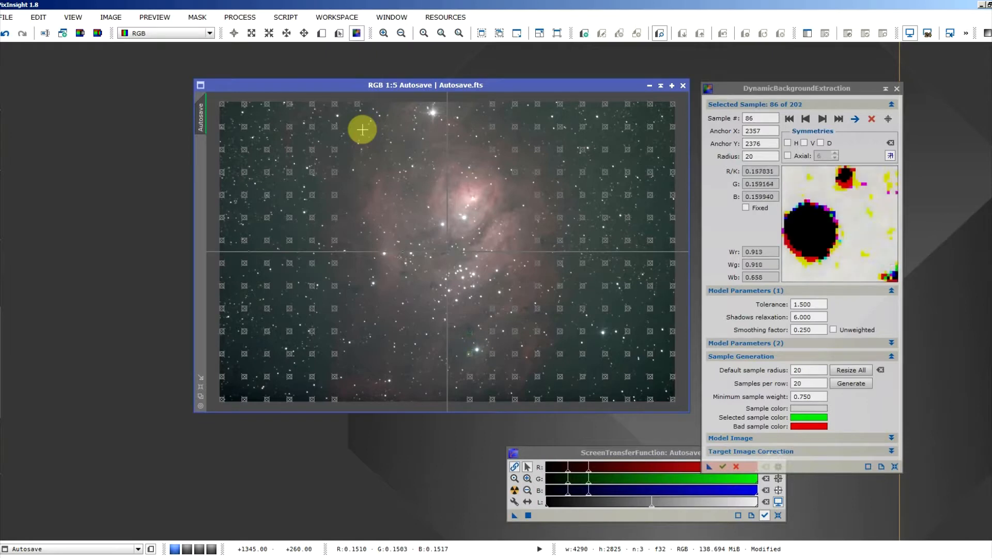
pyautogui.press('Delete')
pyautogui.press('Delete')
pyautogui.press('Delete')
pyautogui.press('Delete')
pyautogui.press('Delete')
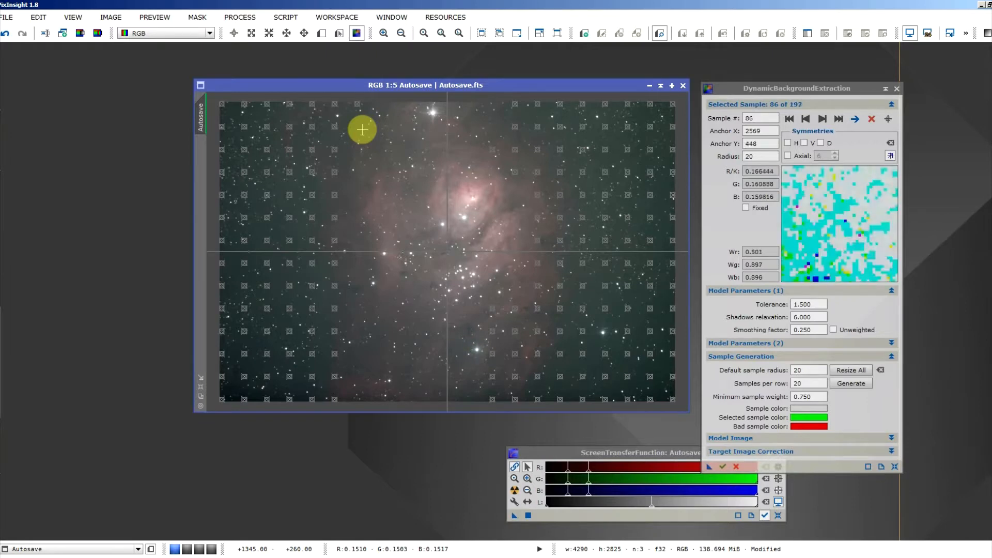
pyautogui.press('Delete')
pyautogui.press('Delete')
pyautogui.press('Delete')
pyautogui.press('Delete')
pyautogui.press('Delete')
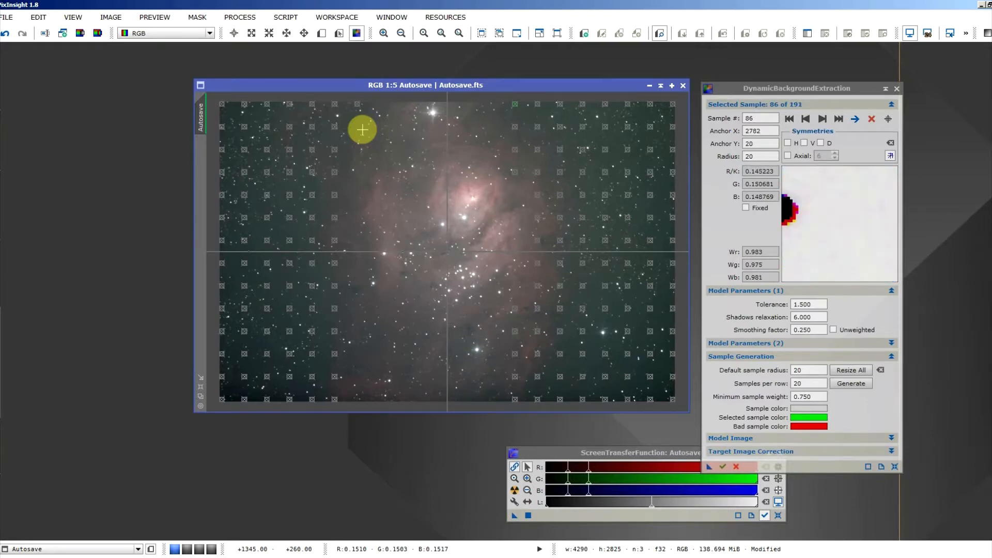
pyautogui.press('Delete')
pyautogui.press('Delete')
pyautogui.press('Delete')
pyautogui.press('Delete')
pyautogui.press('Delete')
pyautogui.press('Delete')
pyautogui.press('Delete')
pyautogui.press('Delete')
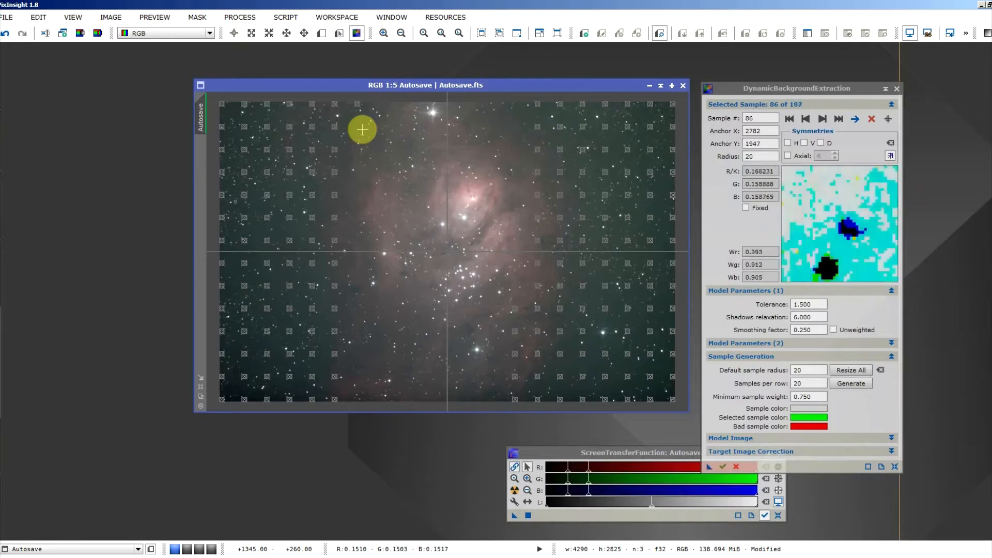
pyautogui.press('Delete')
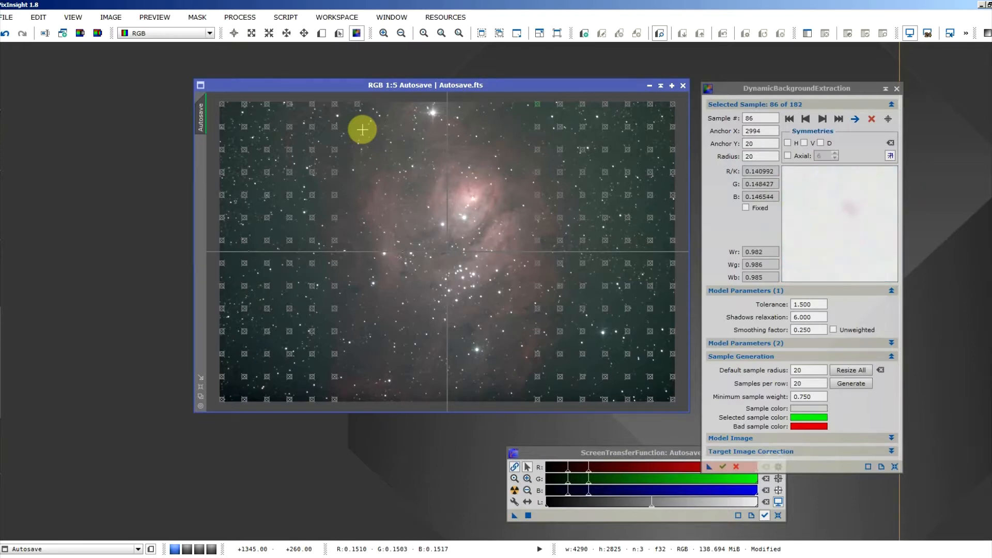
pyautogui.press('Delete')
pyautogui.press('Delete')
pyautogui.press('Delete')
pyautogui.press('Delete')
pyautogui.press('Delete')
pyautogui.press('Delete')
pyautogui.press('Delete')
pyautogui.press('Delete')
pyautogui.press('Delete')
pyautogui.press('Delete')
pyautogui.press('Delete')
pyautogui.press('Delete')
pyautogui.press('Delete')
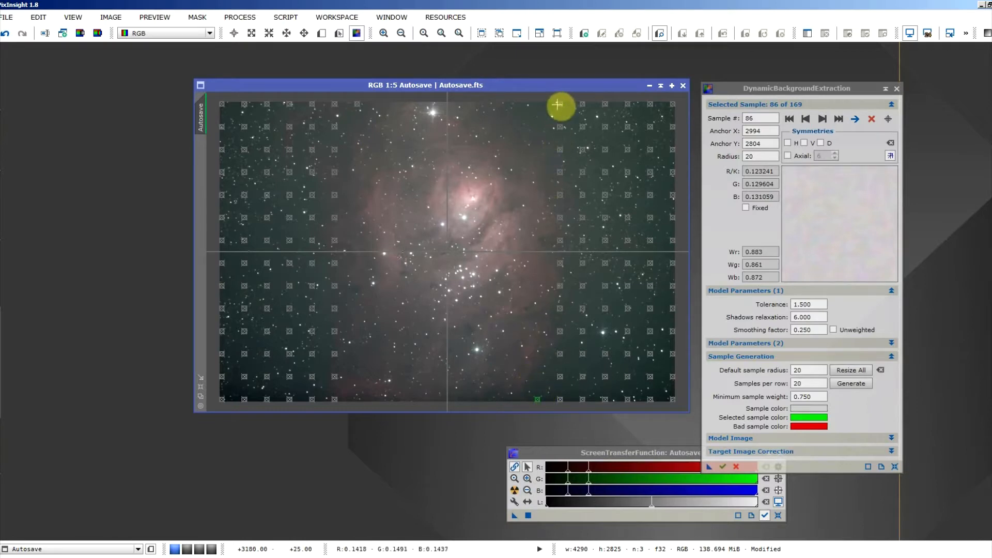
# Delete the samples in the column at X 3207 along the nebula's right side, from Y 234 down to Y 2376.
pyautogui.click(562, 129)
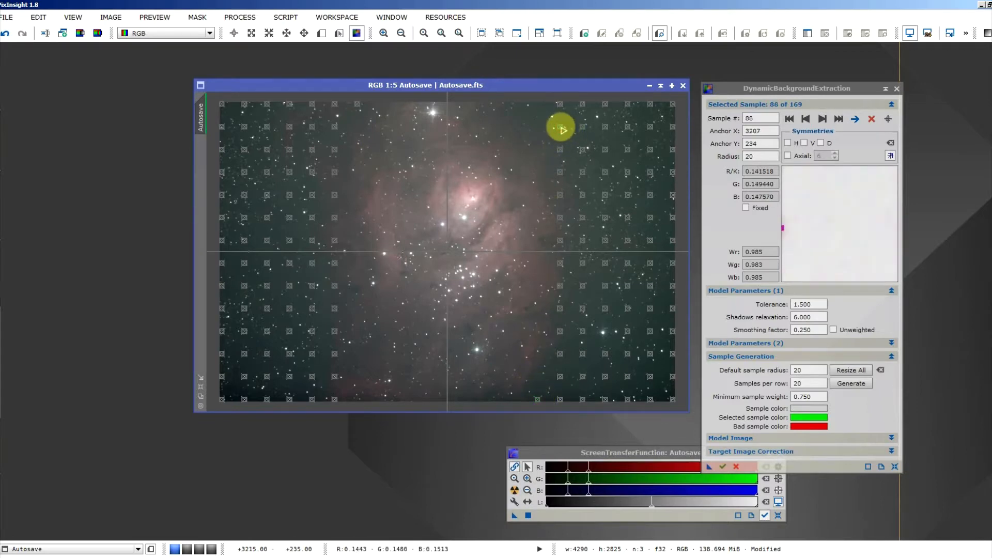
pyautogui.press('Delete')
pyautogui.press('Delete')
pyautogui.press('Delete')
pyautogui.press('Delete')
pyautogui.press('Delete')
pyautogui.press('Delete')
pyautogui.press('Delete')
pyautogui.press('Delete')
pyautogui.press('Delete')
pyautogui.press('Delete')
pyautogui.press('Delete')
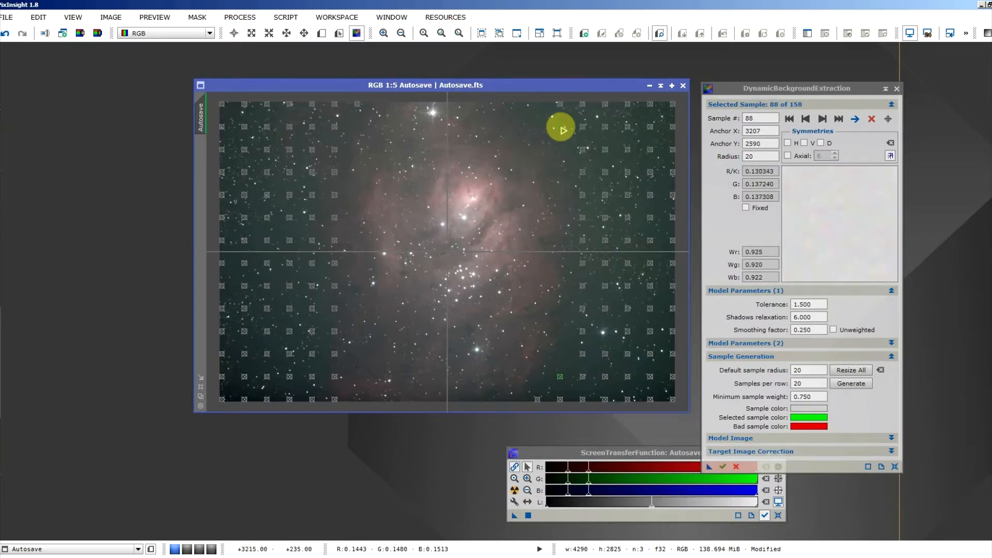
# Delete four consecutive samples in the column at X 3419, starting at the nebula's upper right side.
pyautogui.click(584, 196)
pyautogui.press('Delete')
pyautogui.press('Delete')
pyautogui.press('Delete')
pyautogui.press('Delete')
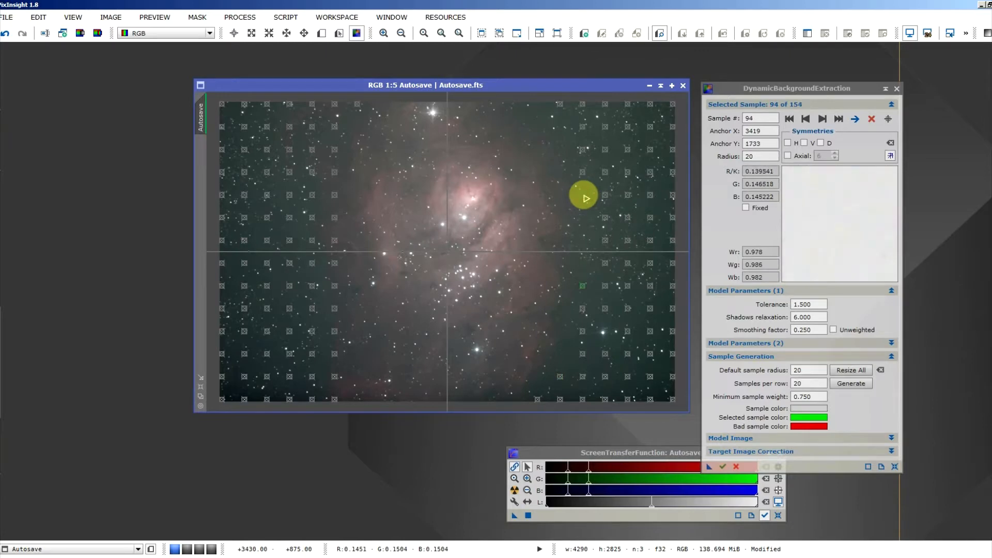
# Delete the upper eight samples in the column at X 657, left of the nebula, starting at Y 20.
pyautogui.click(290, 105)
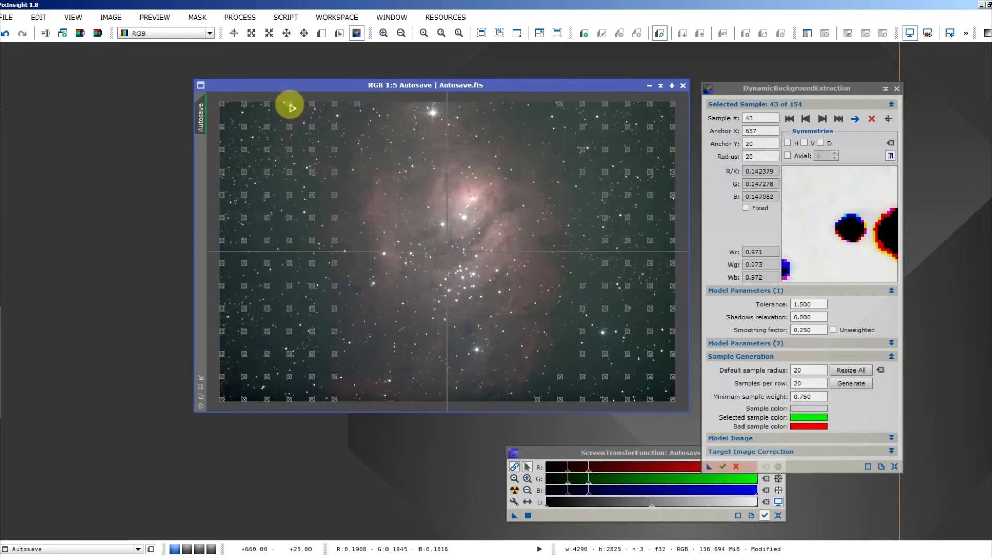
pyautogui.press('Delete')
pyautogui.press('Delete')
pyautogui.press('Delete')
pyautogui.press('Delete')
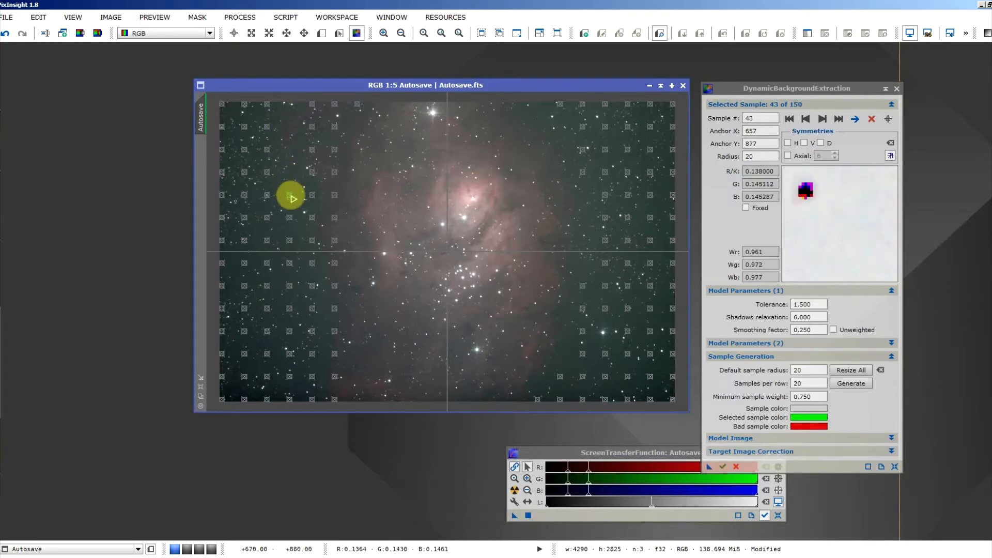
pyautogui.press('Delete')
pyautogui.press('Delete')
pyautogui.press('Delete')
pyautogui.press('Delete')
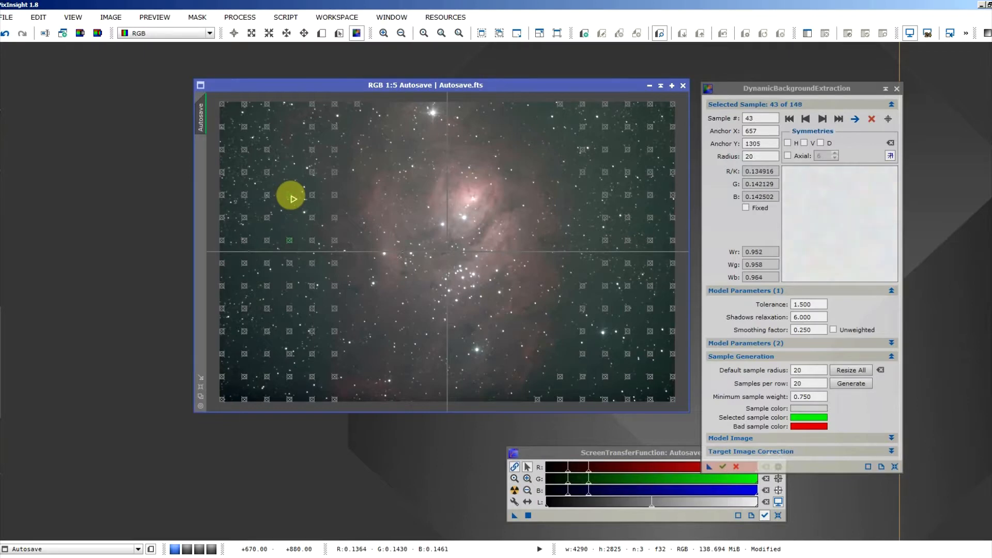
# Delete the upper eight samples in the column at X 870, left of the nebula.
pyautogui.click(312, 106)
pyautogui.press('Delete')
pyautogui.press('Delete')
pyautogui.press('Delete')
pyautogui.press('Delete')
pyautogui.press('Delete')
pyautogui.press('Delete')
pyautogui.press('Delete')
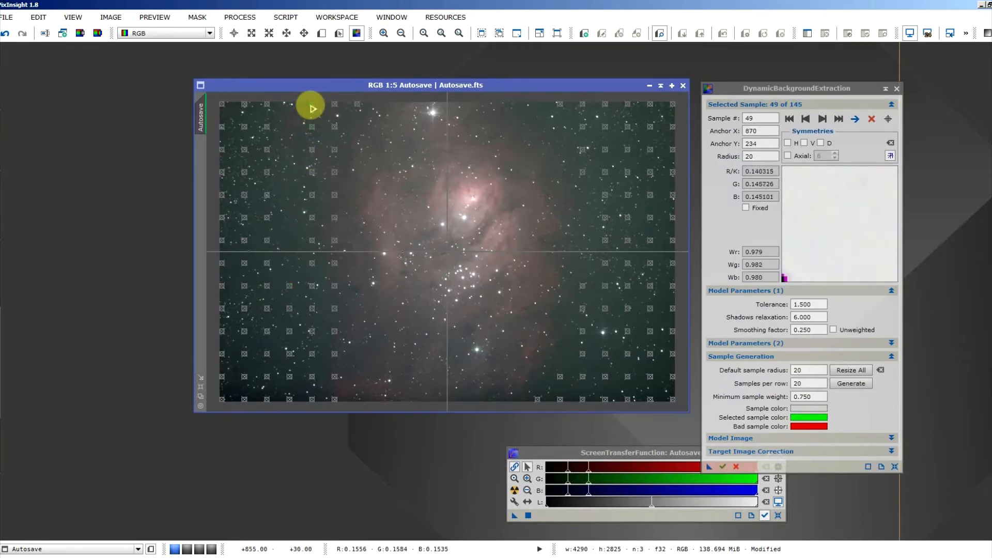
pyautogui.press('Delete')
# Delete the whole sample column at X 1082 along the nebula's left edge, plus the sample at X 870, Y 1733.
pyautogui.click(336, 106)
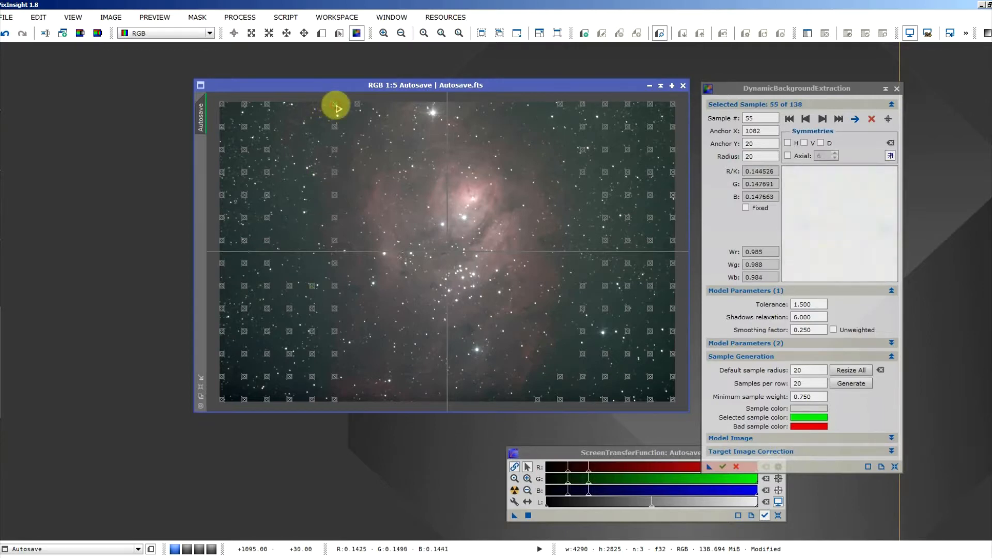
pyautogui.press('Delete')
pyautogui.press('Delete')
pyautogui.press('Delete')
pyautogui.press('Delete')
pyautogui.press('Delete')
pyautogui.press('Delete')
pyautogui.press('Delete')
pyautogui.press('Delete')
pyautogui.press('Delete')
pyautogui.press('Delete')
pyautogui.press('Delete')
pyautogui.press('Delete')
pyautogui.press('Delete')
pyautogui.press('Delete')
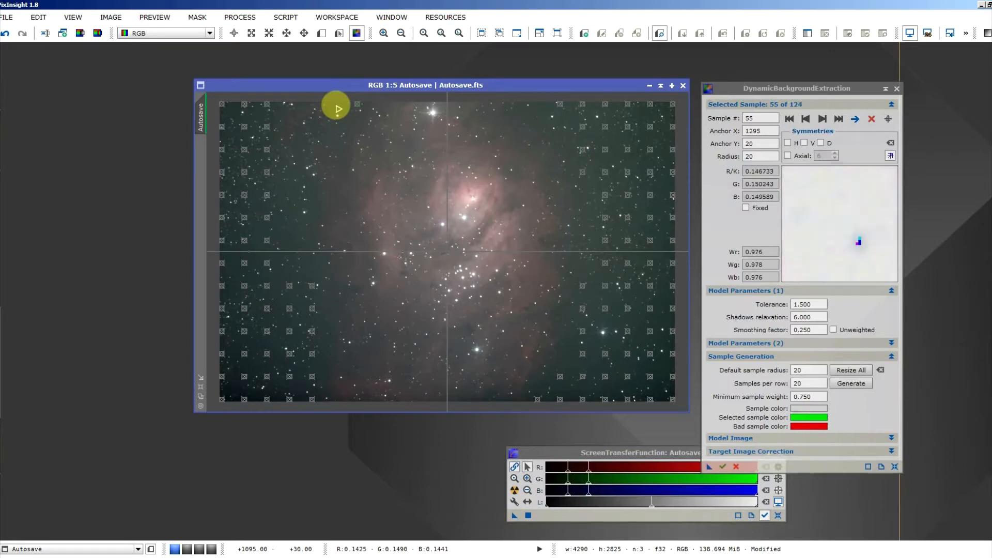
pyautogui.click(313, 285)
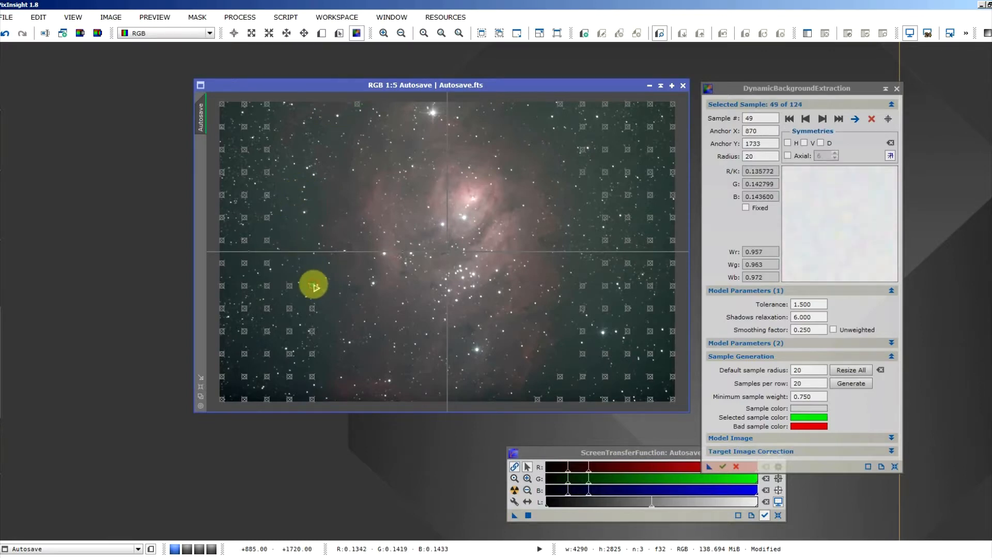
pyautogui.press('Delete')
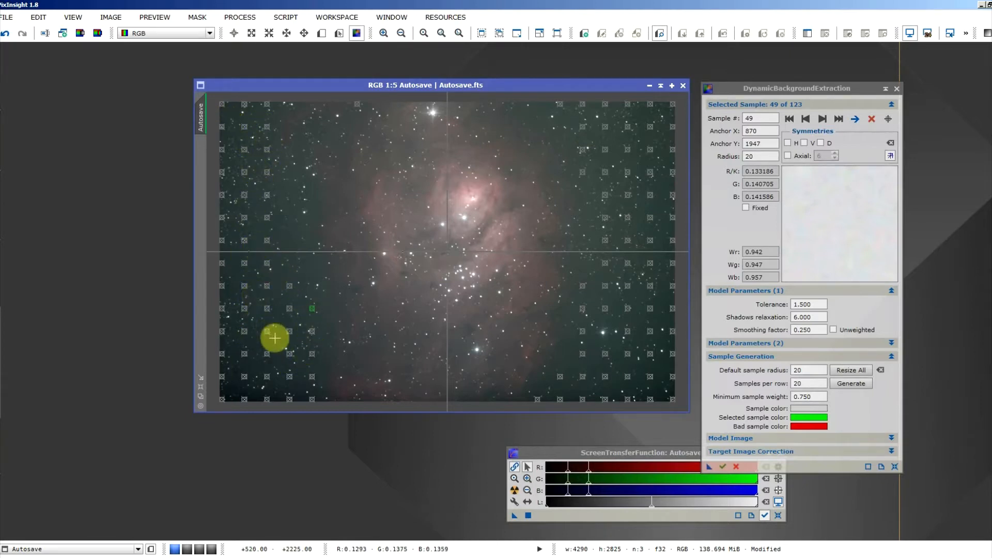
# Set the target image correction to Subtraction and apply DynamicBackgroundExtraction to the Autosave image.
pyautogui.click(757, 452)
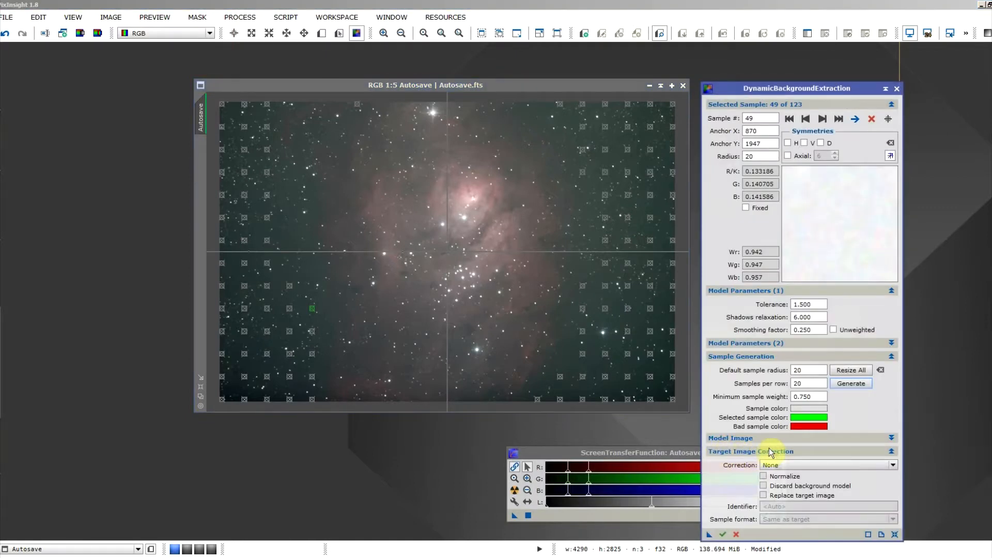
pyautogui.click(799, 465)
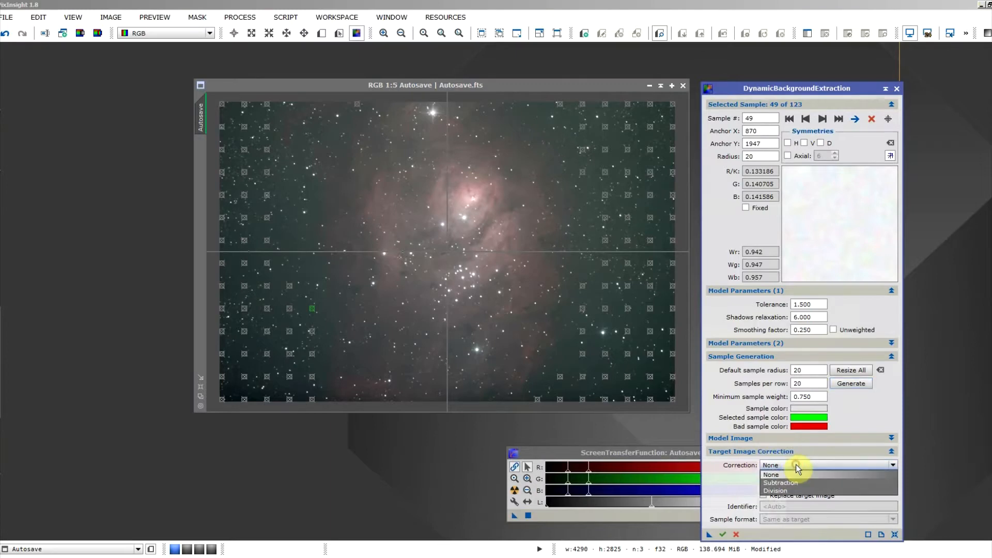
pyautogui.click(790, 483)
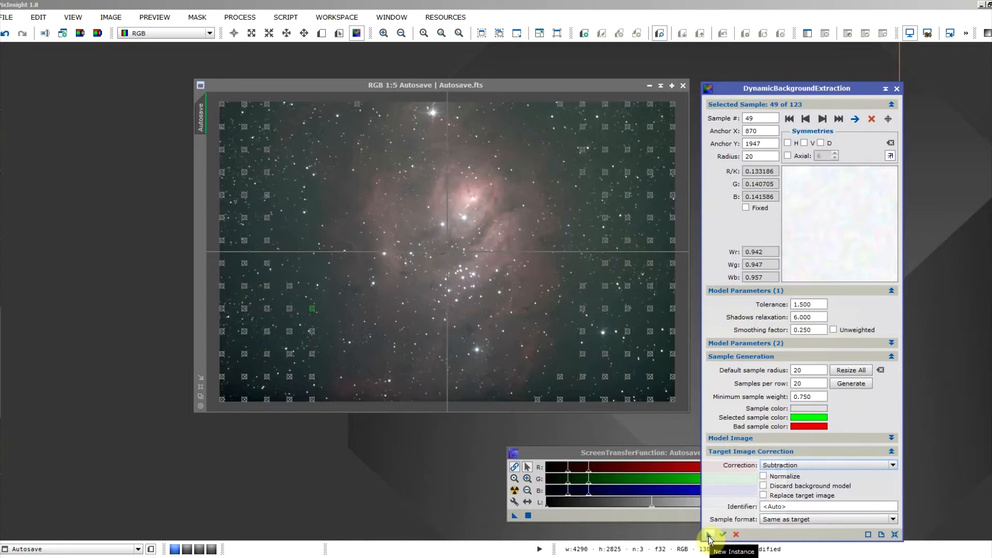
pyautogui.moveTo(708, 539); pyautogui.dragTo(530, 303)
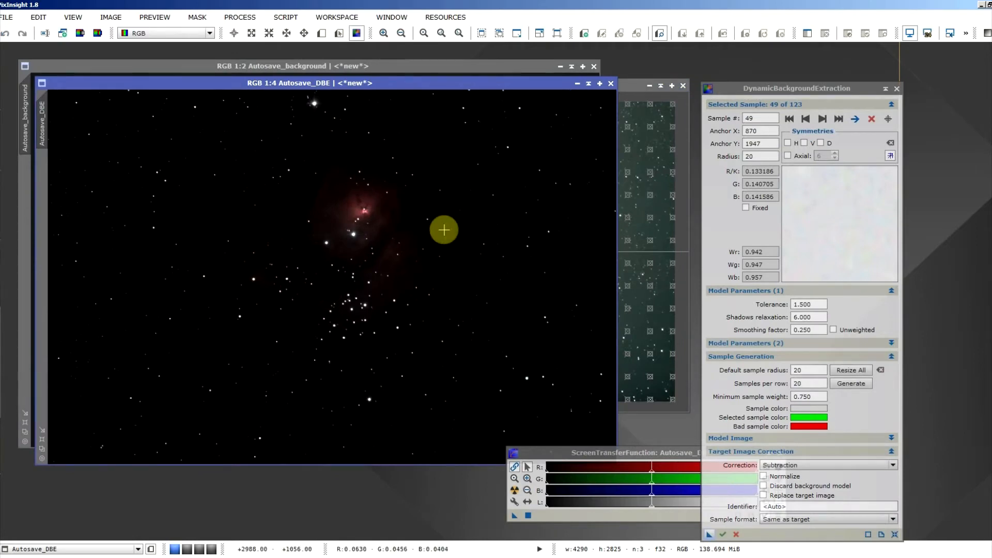
# Auto-stretch the display of the extracted background model to inspect its gradient, and close the model image.
pyautogui.click(442, 70)
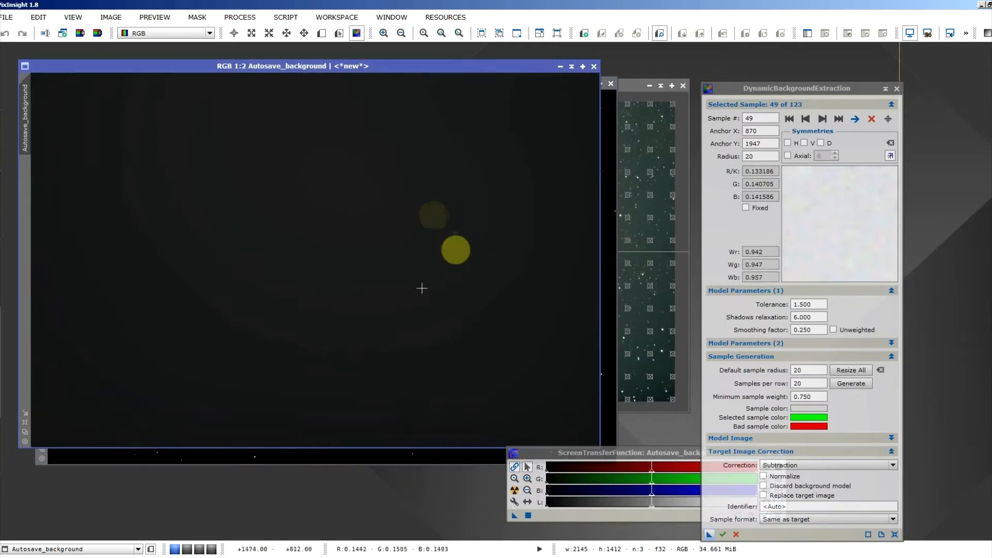
pyautogui.click(514, 490)
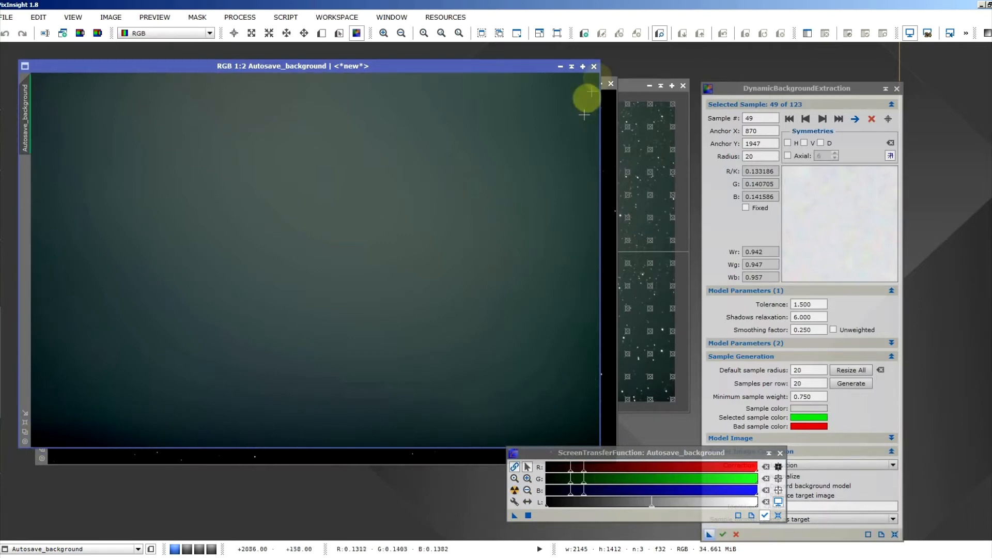
pyautogui.click(595, 66)
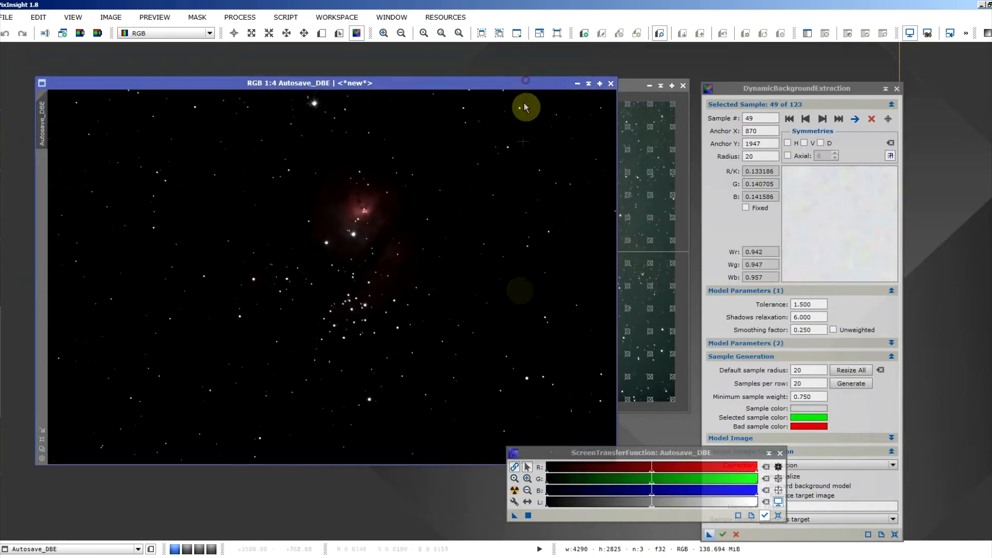
# Auto-stretch the display of the corrected Autosave_DBE image and end the DynamicBackgroundExtraction session.
pyautogui.click(513, 490)
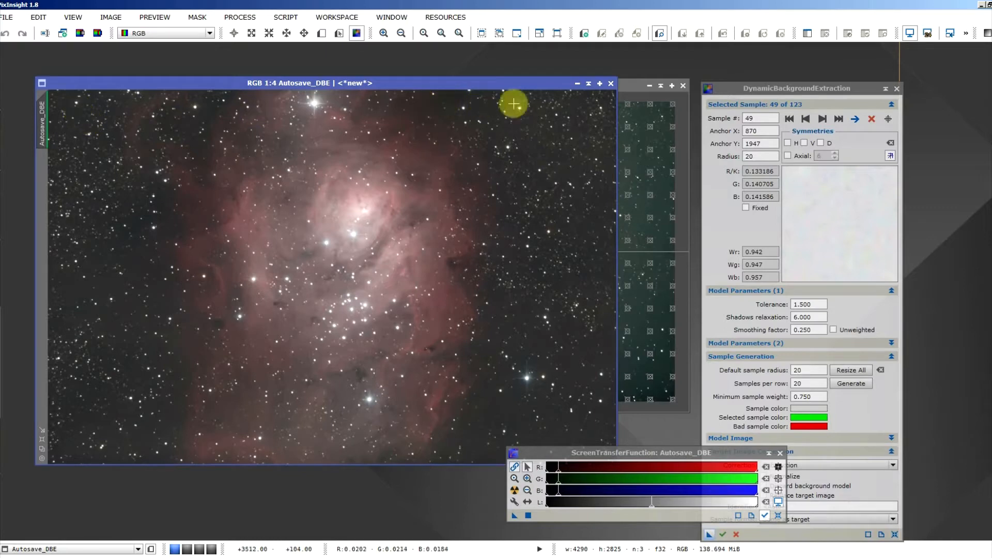
pyautogui.moveTo(577, 451); pyautogui.dragTo(554, 474)
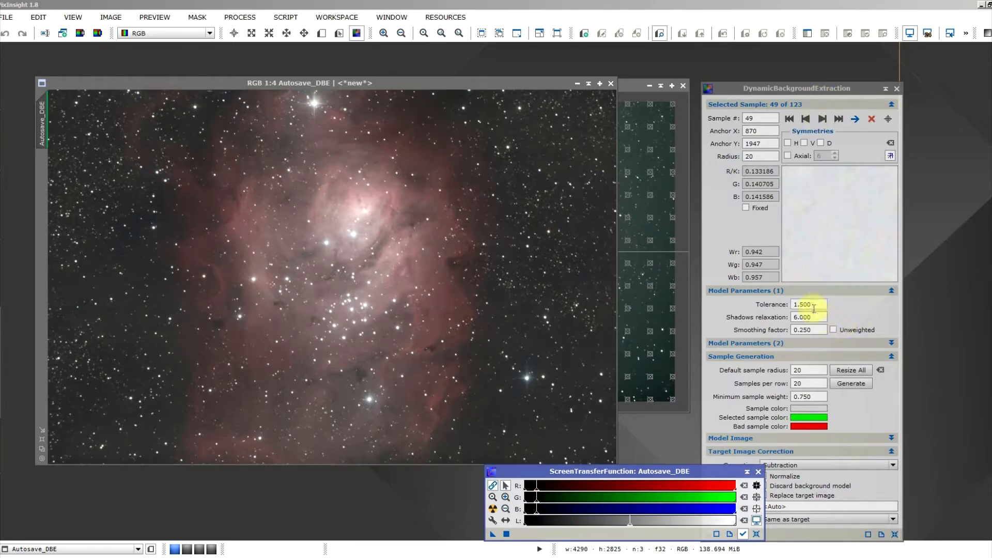
pyautogui.click(800, 330)
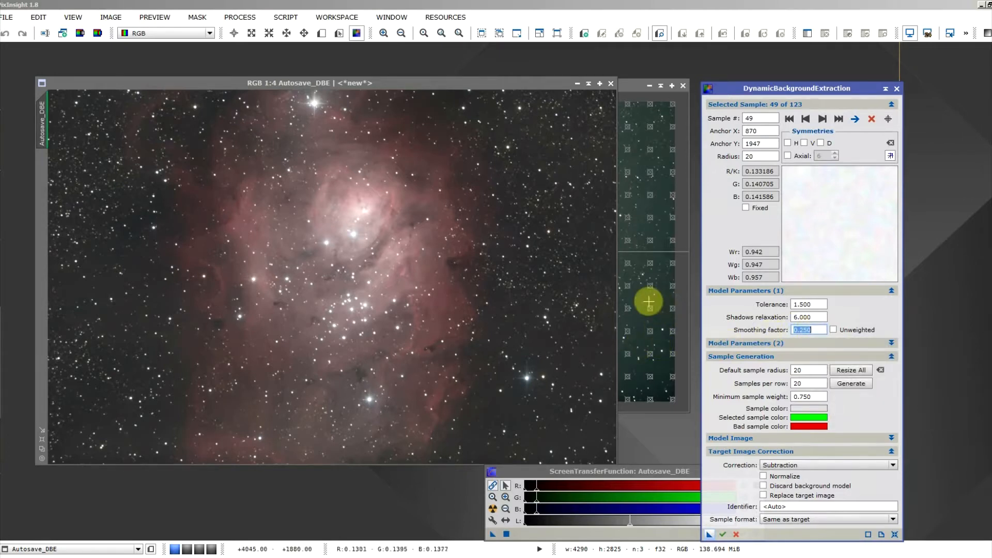
pyautogui.click(898, 91)
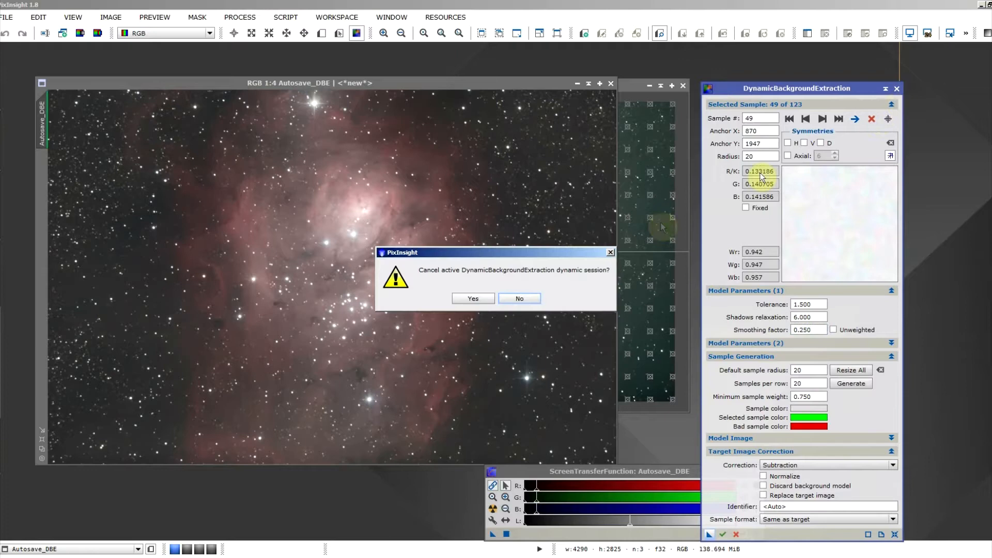
pyautogui.click(471, 299)
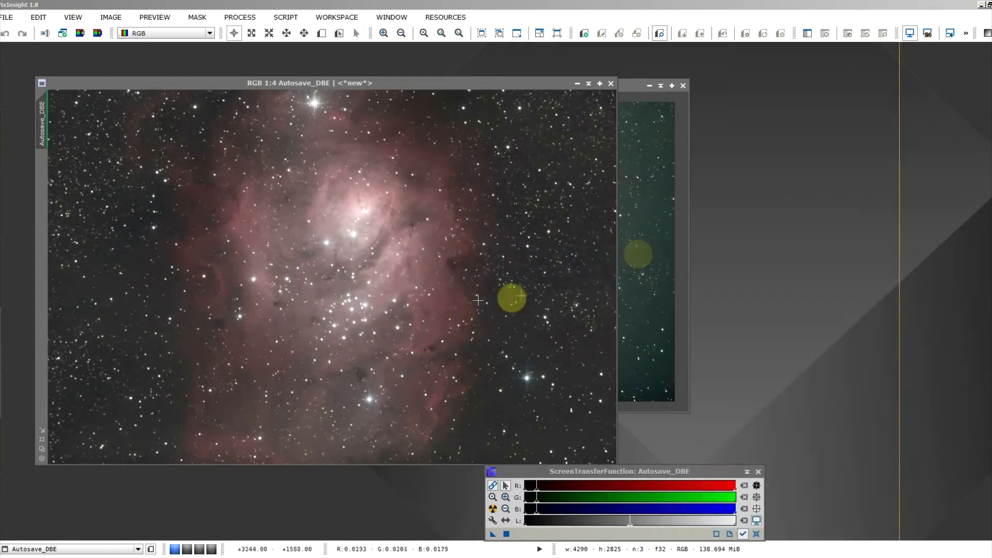
# Place the original Autosave image beside Autosave_DBE at 1:5 zoom, fitting the windows to the images, to compare the gradient removal.
pyautogui.click(541, 86)
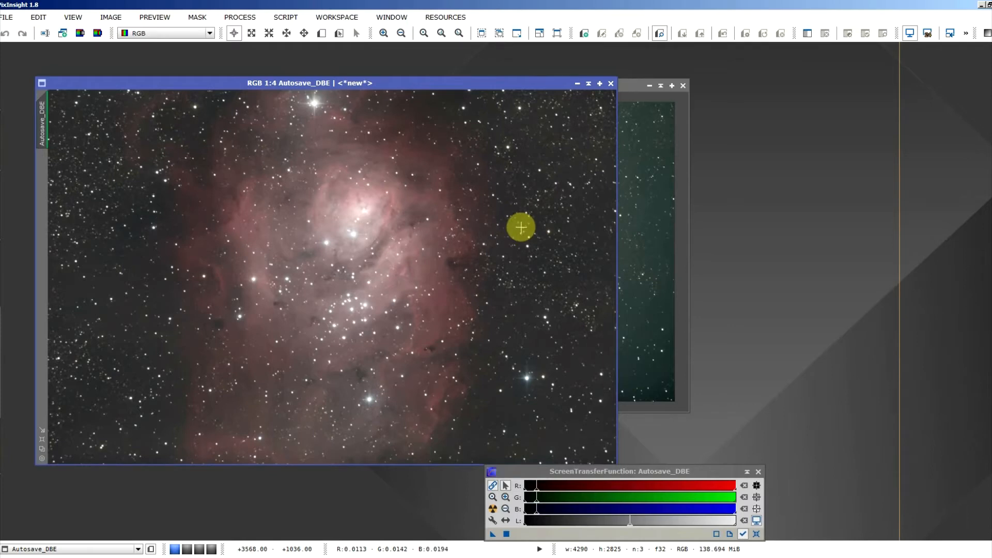
pyautogui.scroll(-1, 521, 228)
pyautogui.click(591, 237)
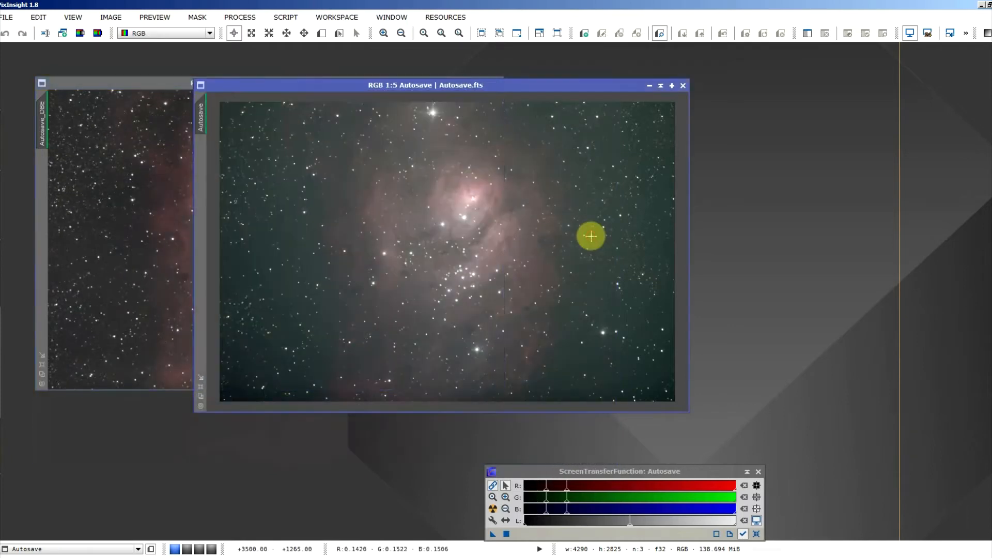
pyautogui.hotkey('ctrl', 'f')
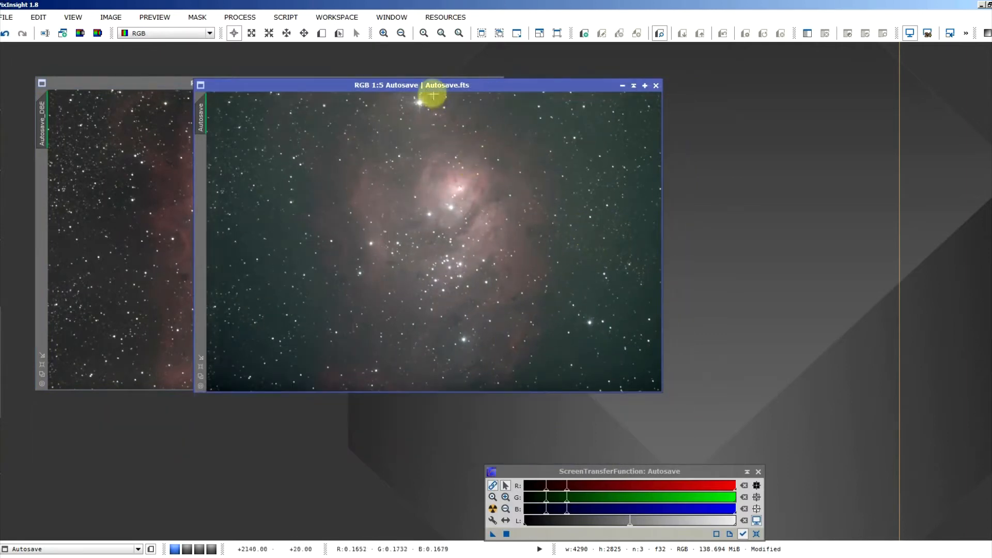
pyautogui.moveTo(424, 85); pyautogui.dragTo(731, 82)
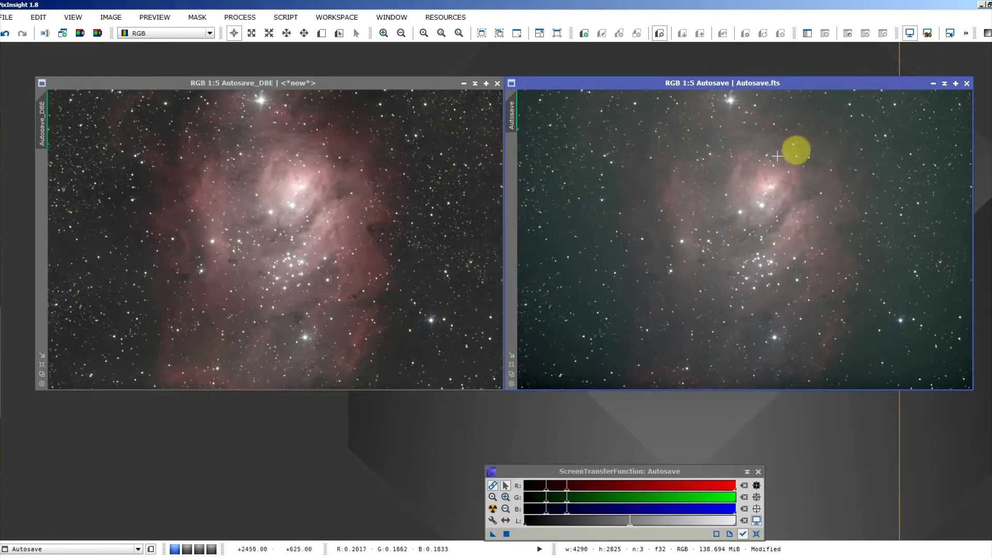
# Close the original Autosave image without saving and move the Autosave_DBE window to the middle of the workspace.
pyautogui.click(965, 84)
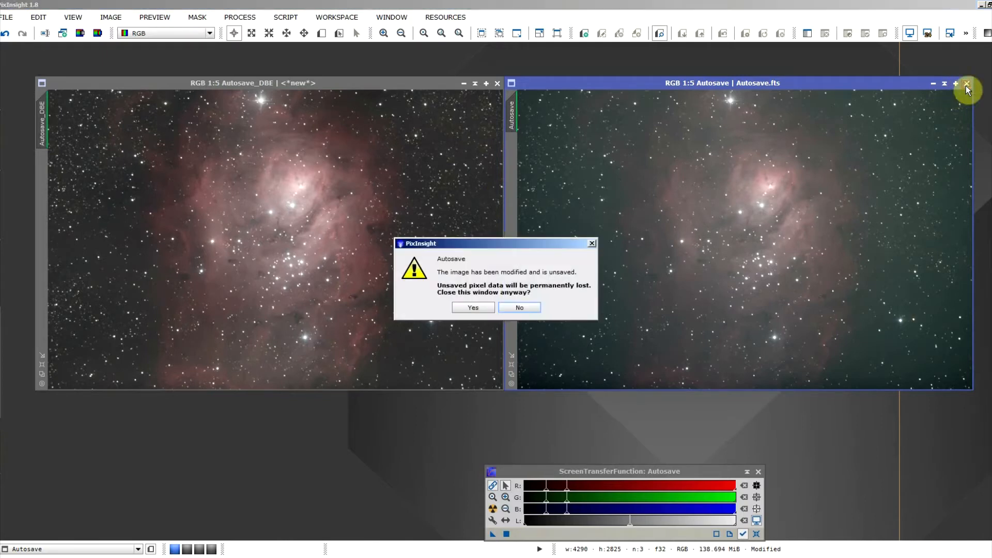
pyautogui.click(479, 309)
pyautogui.moveTo(392, 83); pyautogui.dragTo(543, 81)
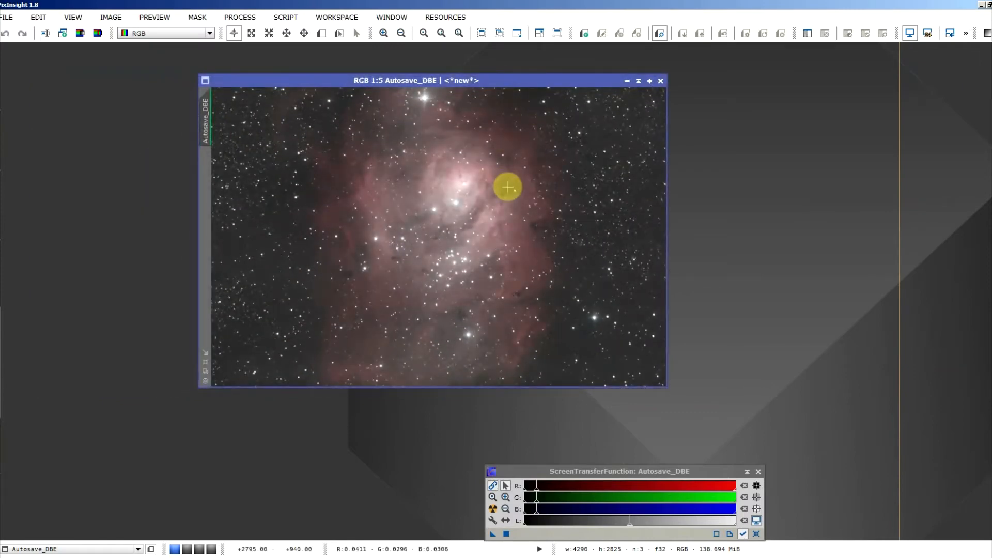
# Open the BackgroundNeutralization process and move the Autosave_DBE image clear of its window.
pyautogui.moveTo(1, 189)
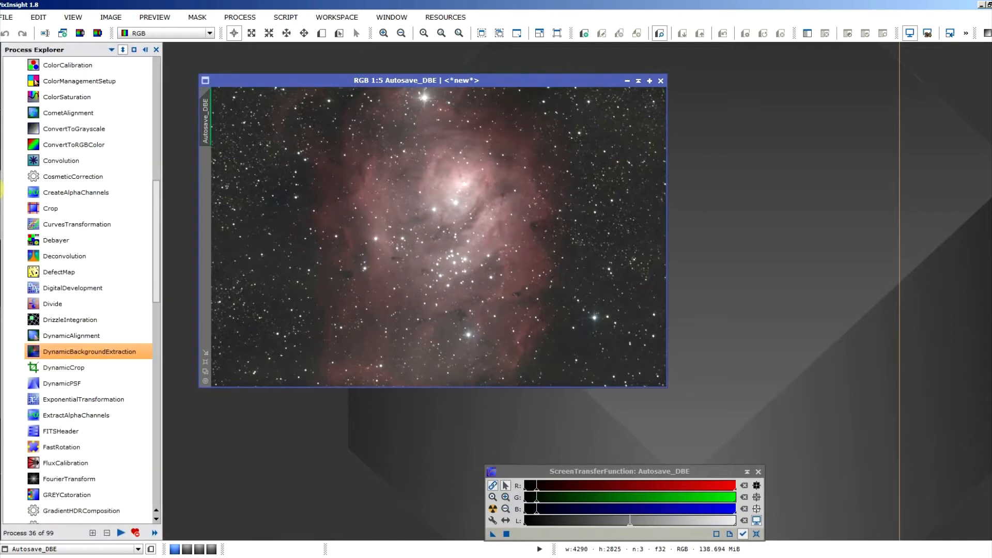
pyautogui.scroll(4, 49, 287)
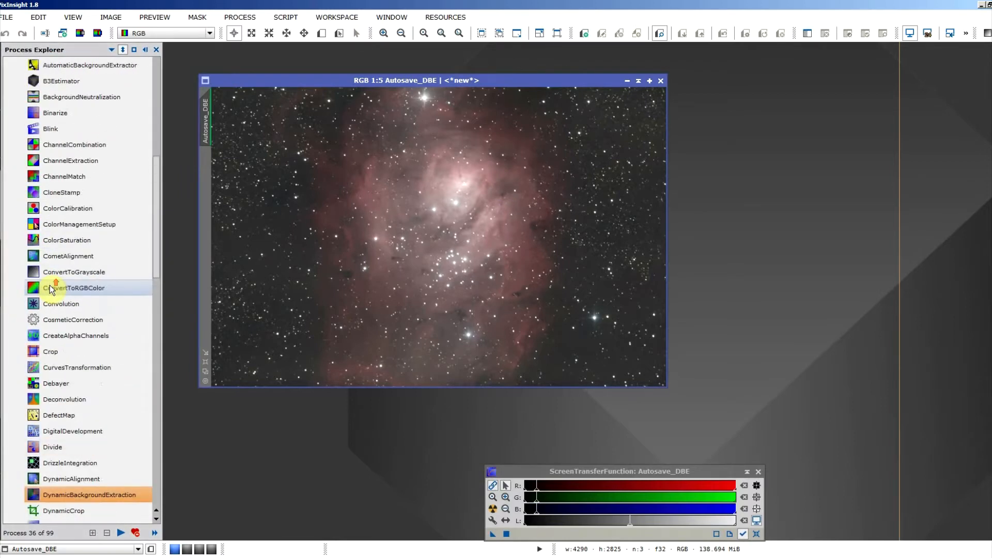
pyautogui.scroll(2, 50, 288)
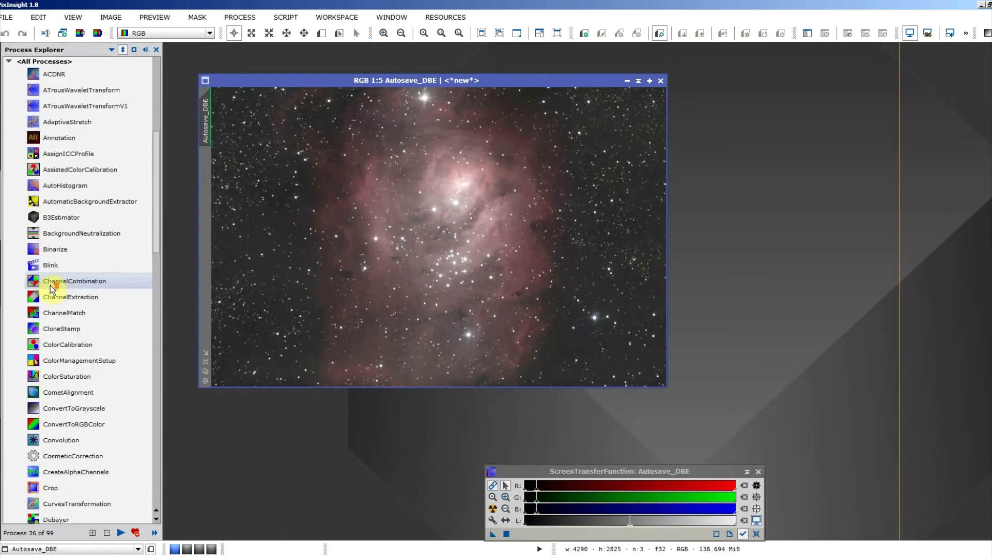
pyautogui.doubleClick(88, 233)
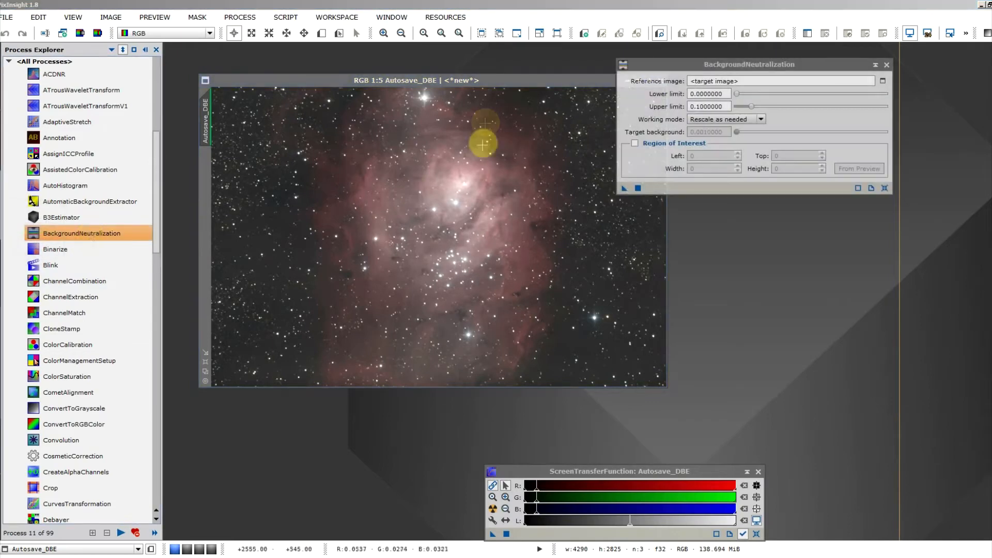
pyautogui.moveTo(501, 80); pyautogui.dragTo(451, 79)
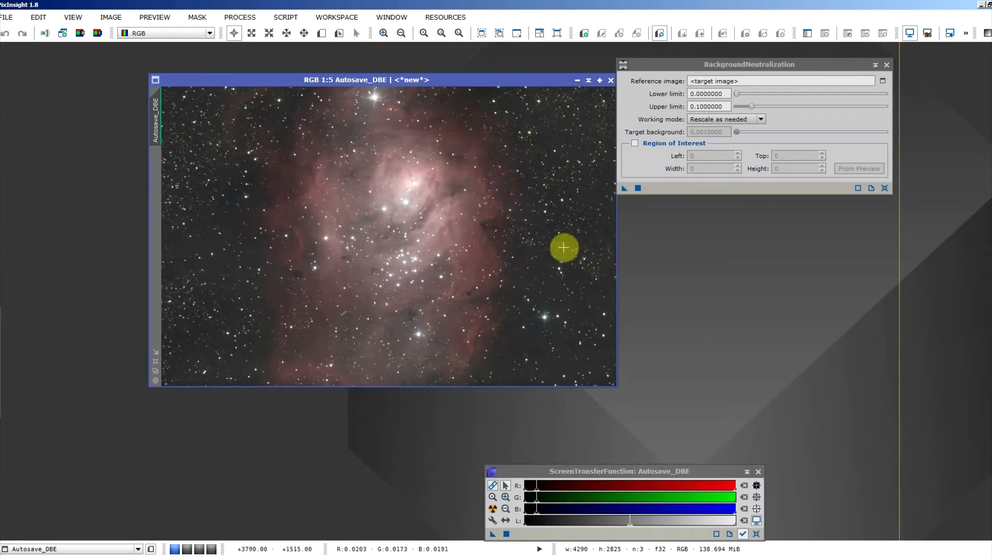
# Create a preview of about 96 × 88 pixels on a star-free background patch beside the bright star right of the nebula.
pyautogui.scroll(3, 503, 256)
pyautogui.moveTo(346, 309); pyautogui.dragTo(281, 318)
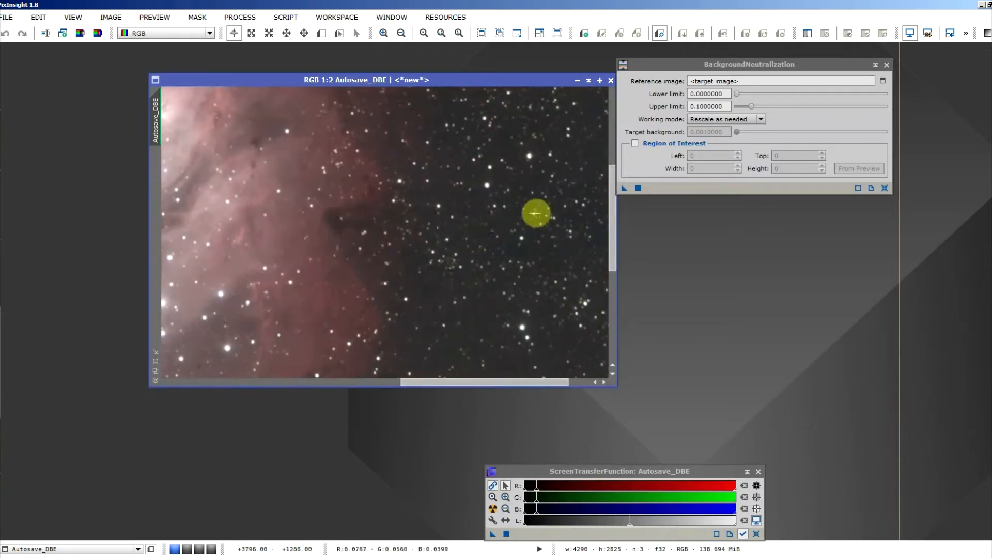
pyautogui.moveTo(536, 214); pyautogui.dragTo(341, 255)
pyautogui.moveTo(484, 252); pyautogui.dragTo(480, 148)
pyautogui.moveTo(523, 252); pyautogui.dragTo(468, 175)
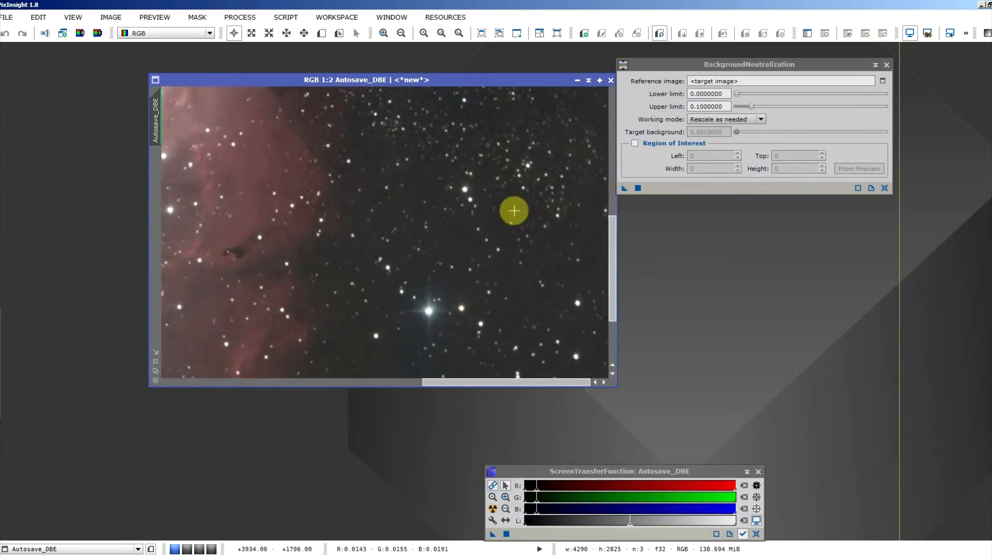
pyautogui.click(321, 34)
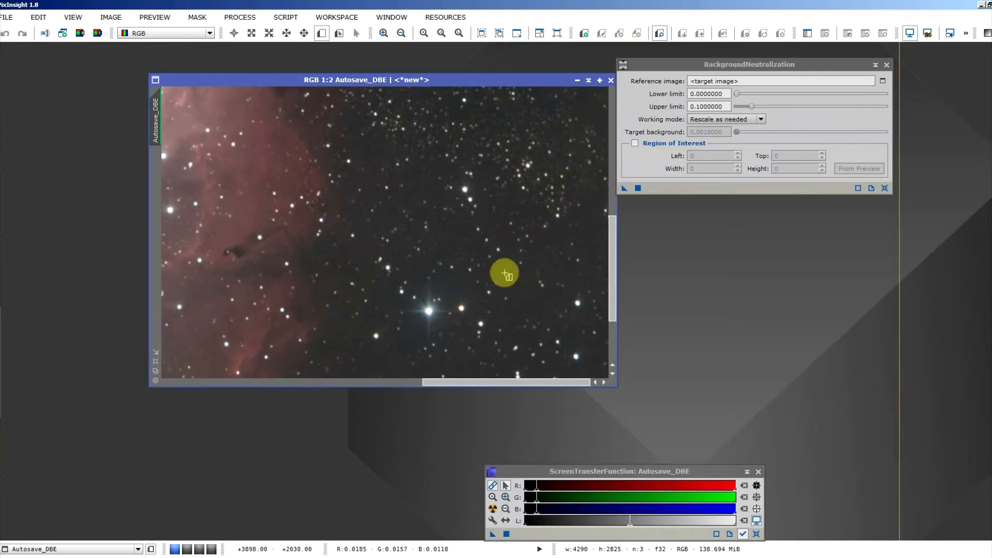
pyautogui.moveTo(504, 270); pyautogui.dragTo(529, 293)
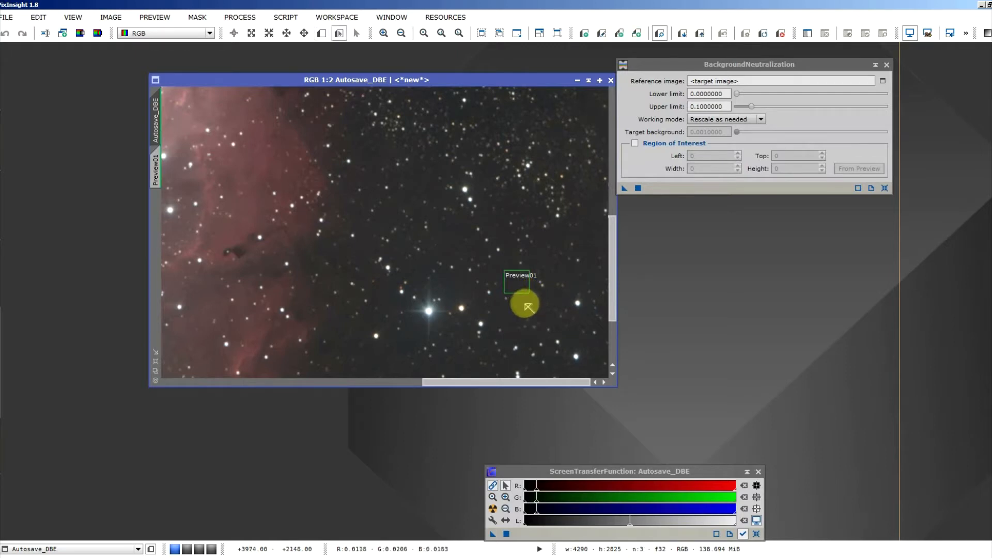
# Examine Preview01 enlarged for stars or nebulosity and return to the full Autosave_DBE view.
pyautogui.scroll(1, 531, 304)
pyautogui.moveTo(529, 316); pyautogui.dragTo(356, 200)
pyautogui.click(155, 165)
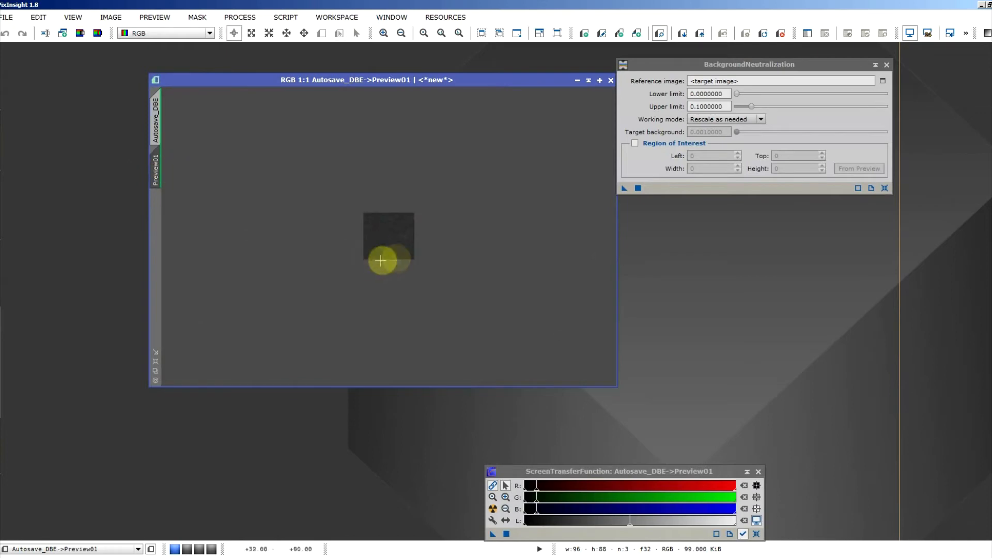
pyautogui.scroll(1, 402, 247)
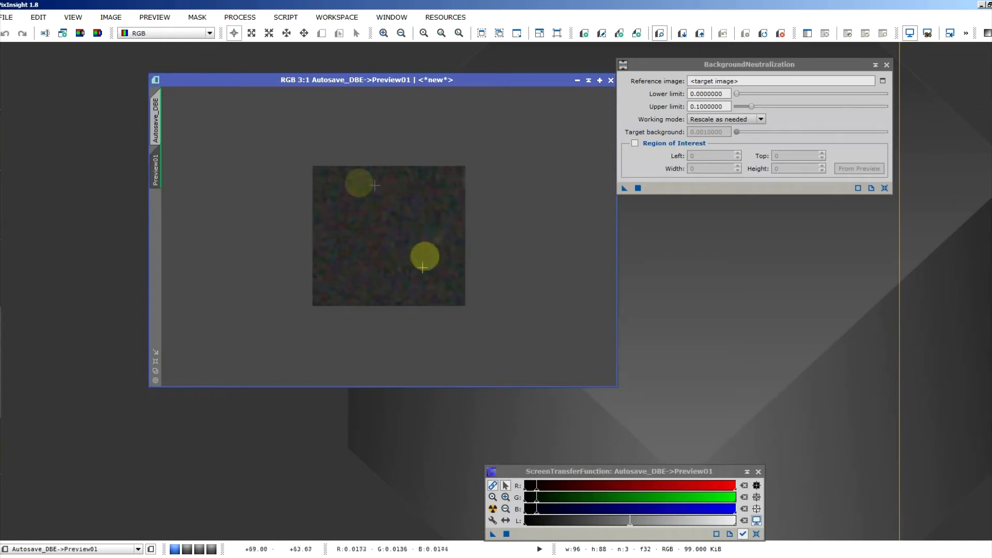
pyautogui.click(156, 120)
pyautogui.scroll(-3, 423, 233)
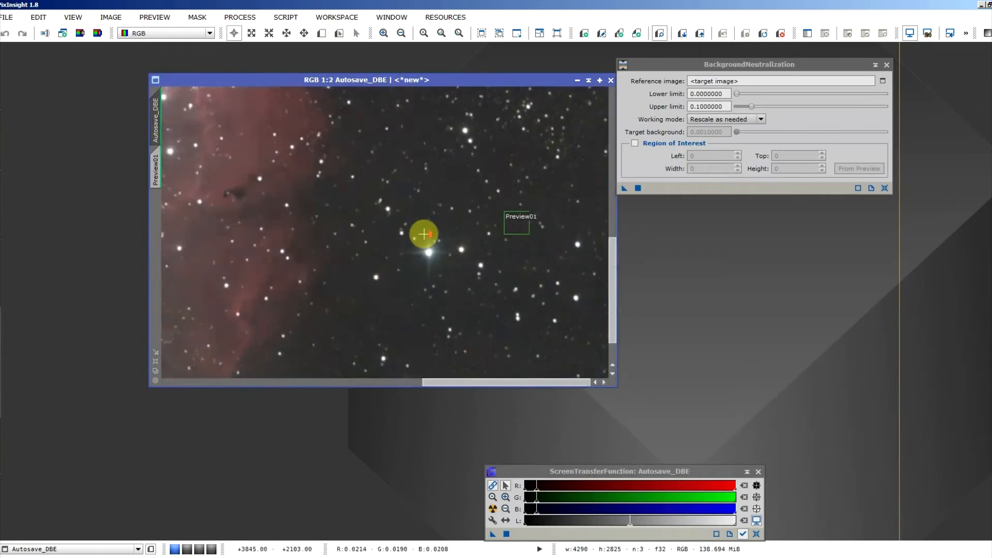
pyautogui.scroll(-1, 424, 235)
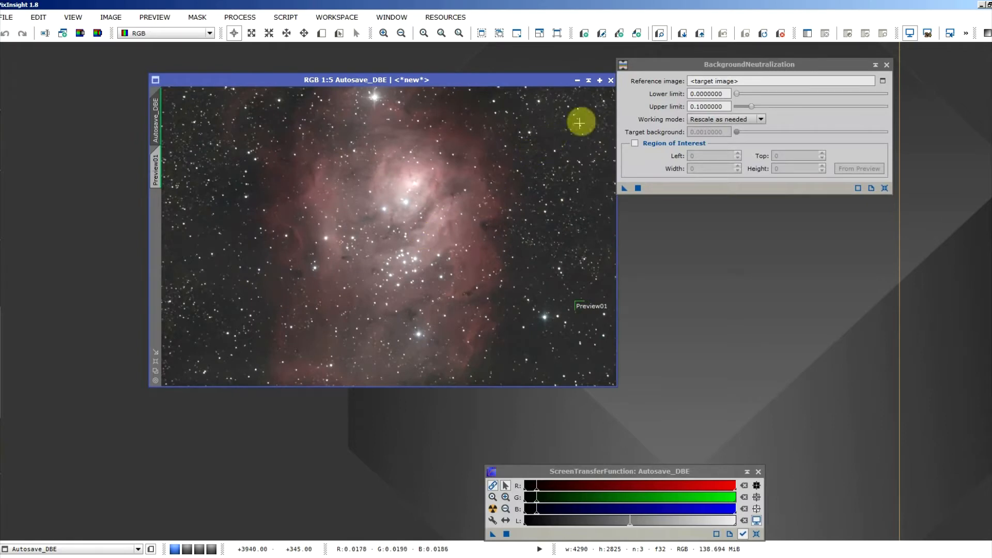
# Set the BackgroundNeutralization reference image to Autosave_DBE->Preview01.
pyautogui.moveTo(732, 67); pyautogui.dragTo(730, 115)
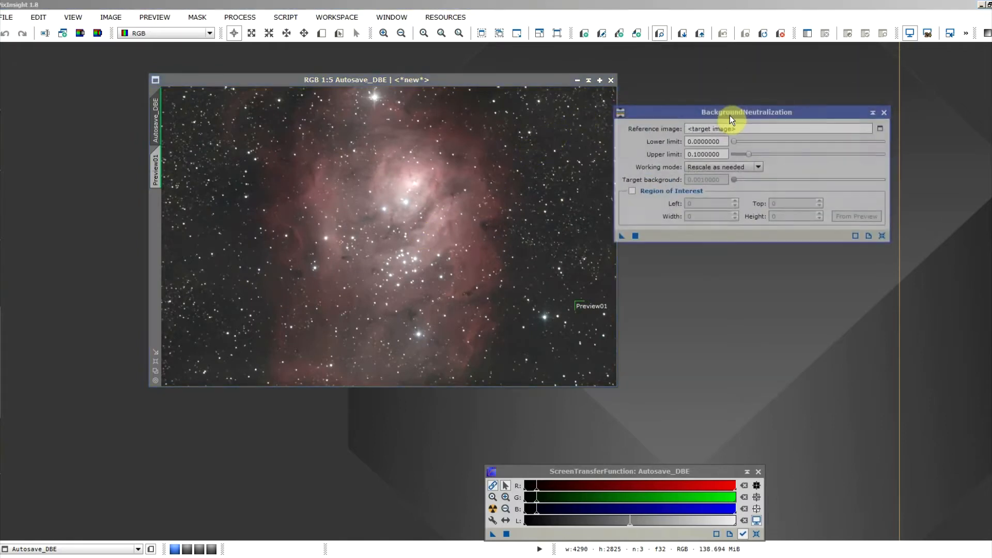
pyautogui.click(880, 128)
pyautogui.click(547, 264)
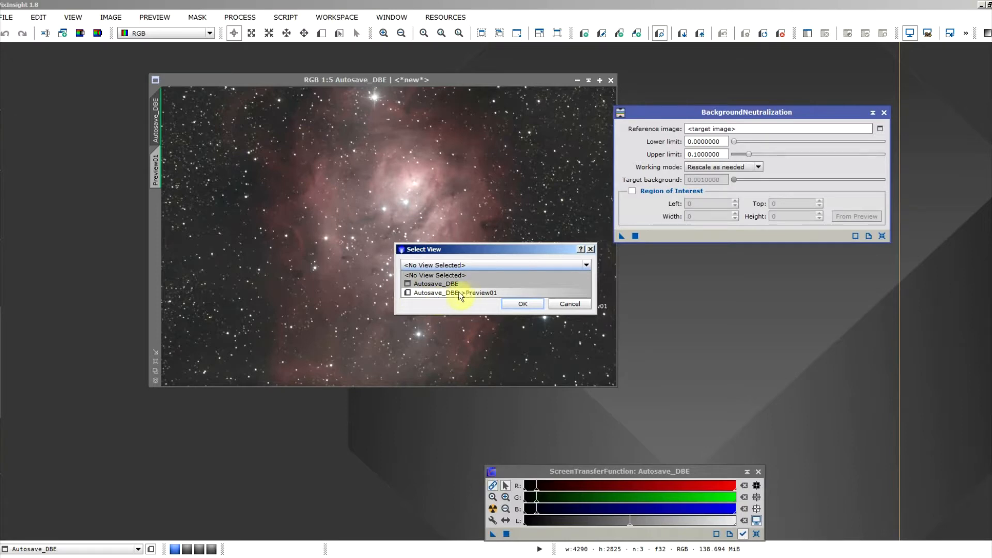
pyautogui.click(479, 292)
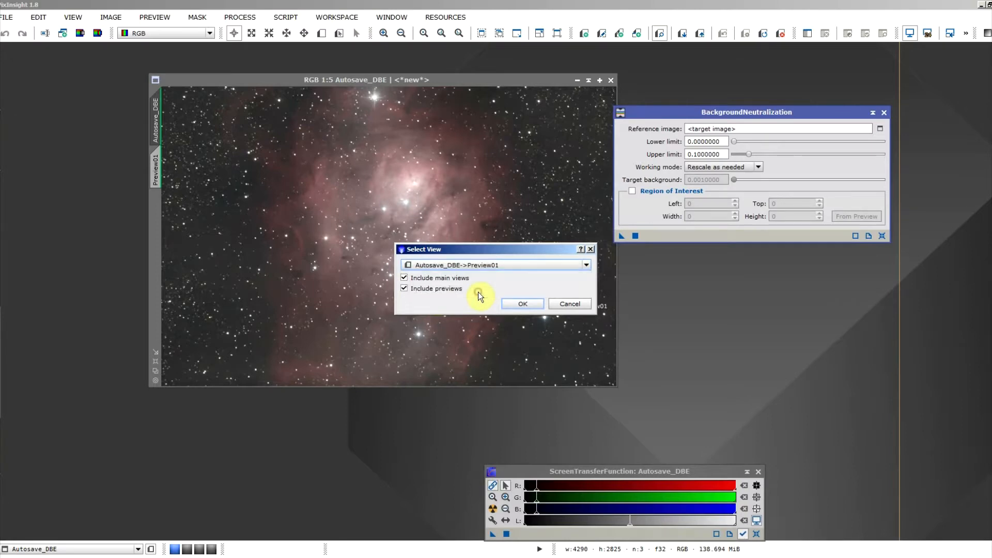
pyautogui.click(524, 304)
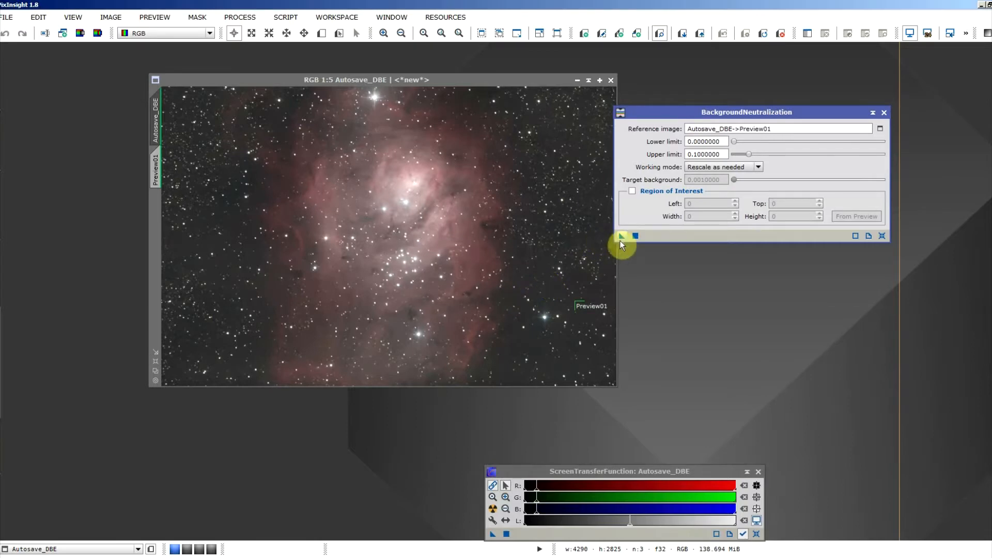
# Apply BackgroundNeutralization to the Autosave_DBE image and close the process window.
pyautogui.moveTo(621, 237); pyautogui.dragTo(571, 258)
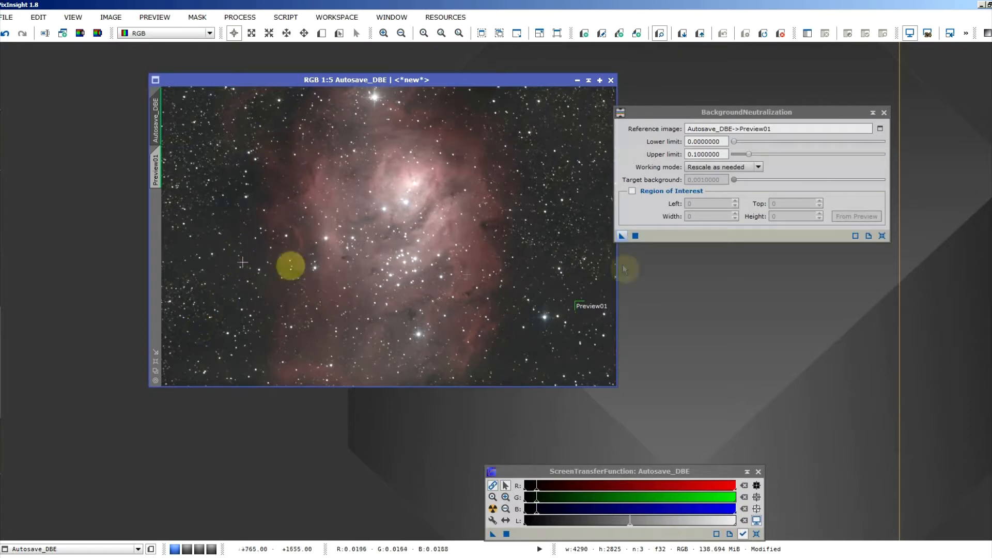
pyautogui.click(884, 115)
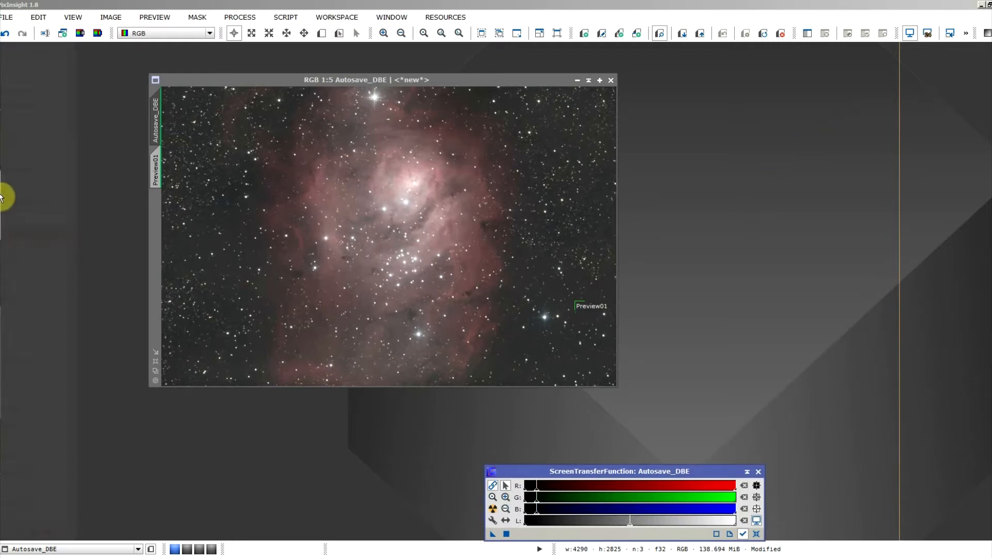
# Open the ColorCalibration process beside the image and set its background reference image to Autosave_DBE->Preview01.
pyautogui.moveTo(2, 196)
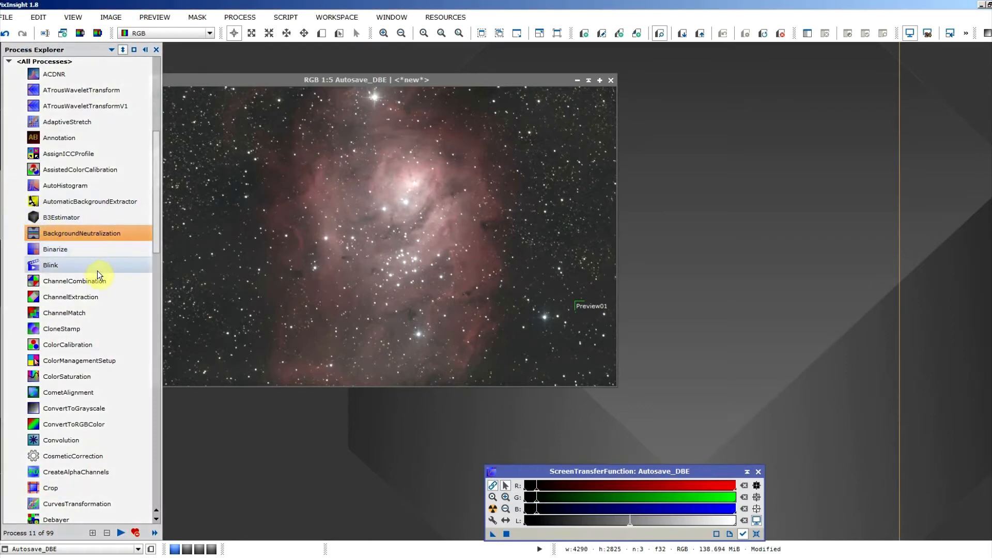
pyautogui.click(85, 342)
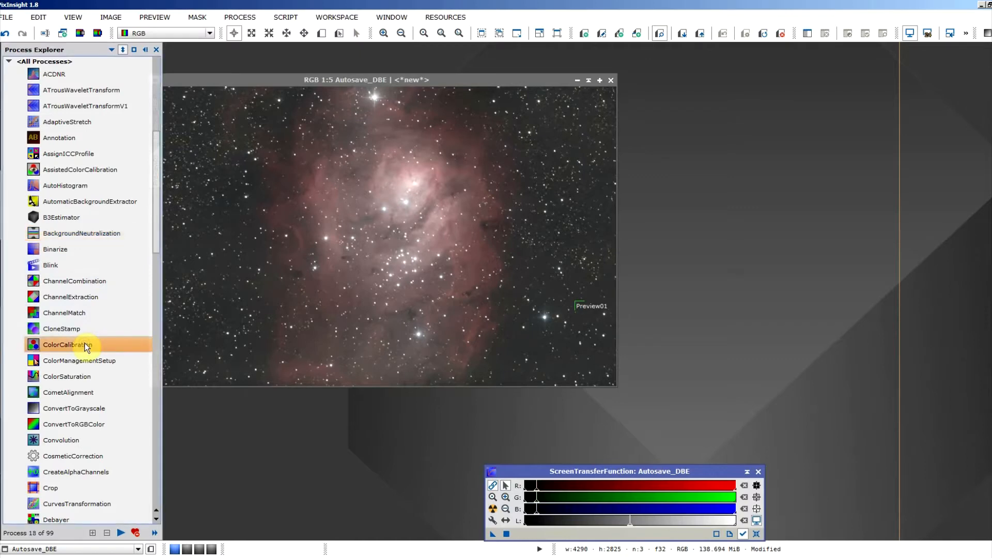
pyautogui.doubleClick(84, 342)
pyautogui.moveTo(688, 203); pyautogui.dragTo(720, 91)
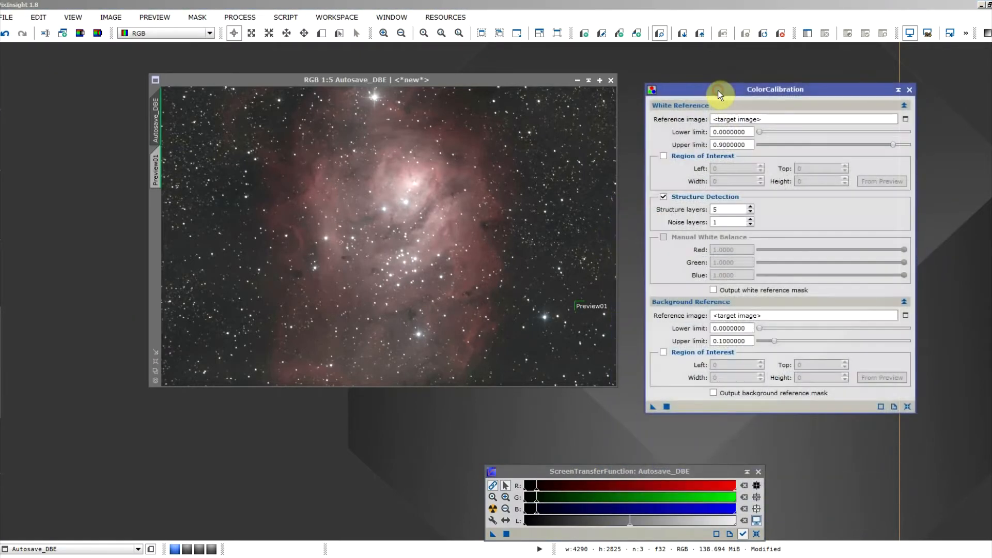
pyautogui.click(905, 316)
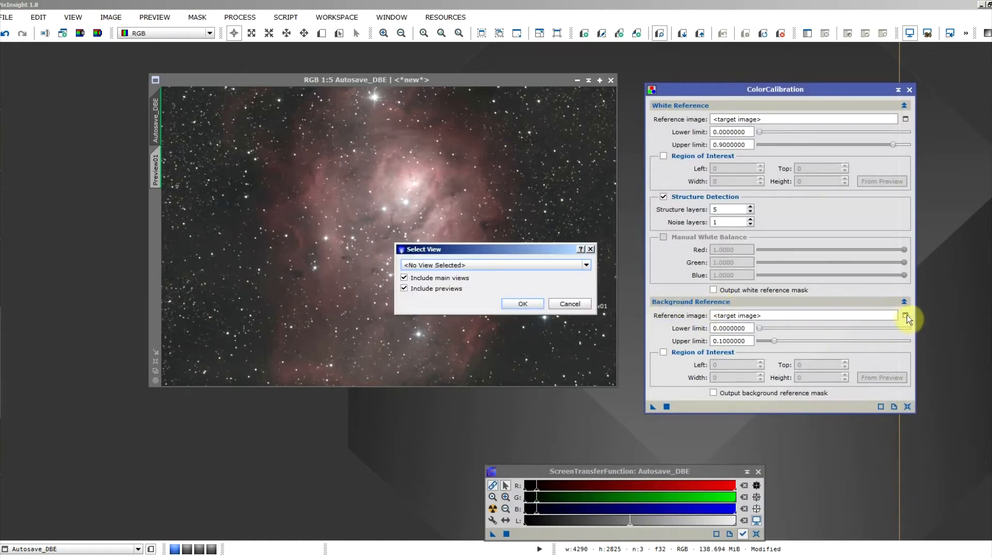
pyautogui.click(586, 266)
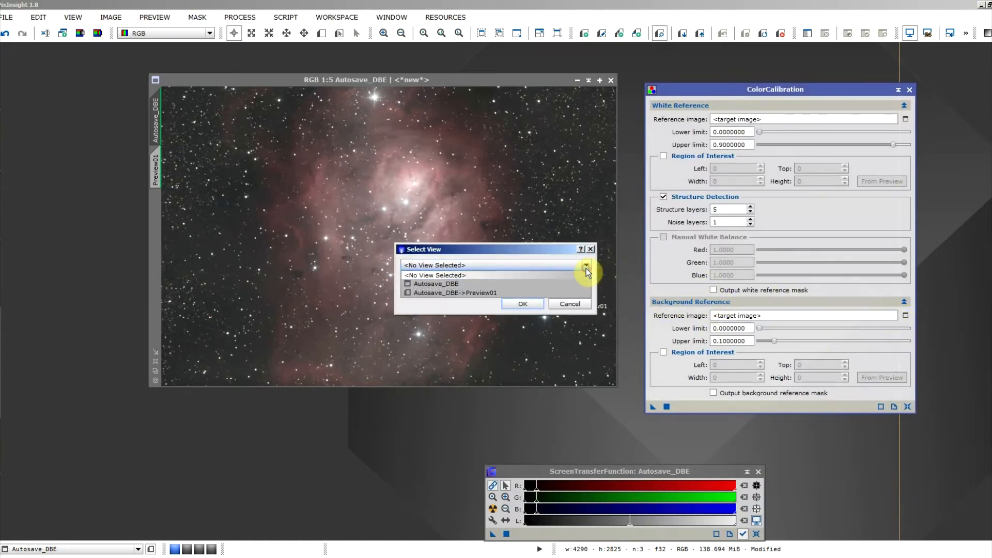
pyautogui.click(491, 292)
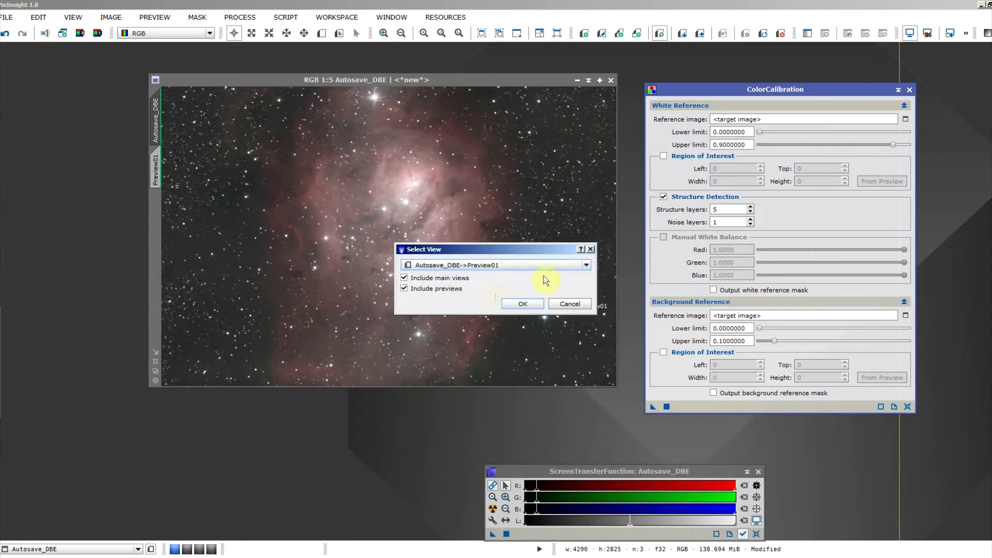
pyautogui.click(518, 304)
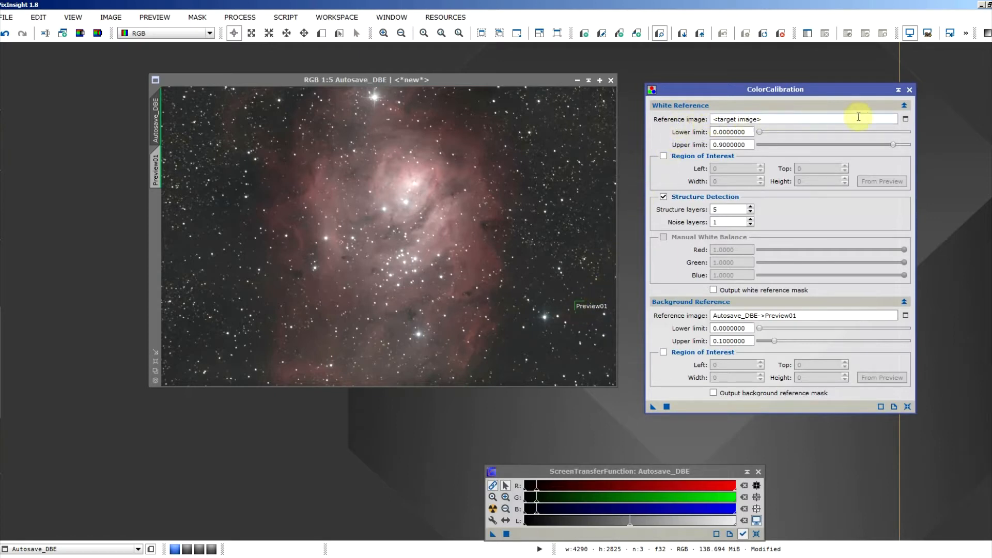
# Set the ColorCalibration white reference image to Autosave_DBE.
pyautogui.click(905, 119)
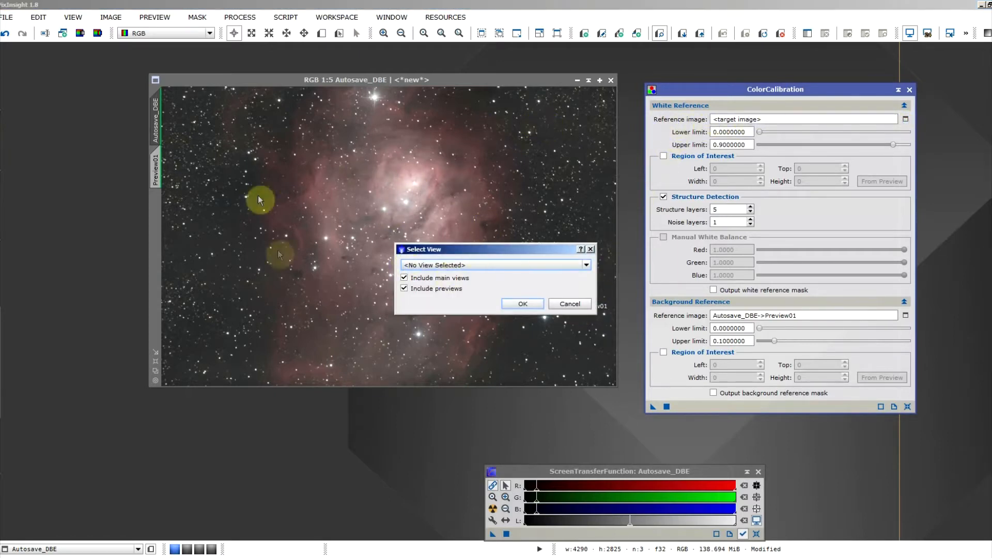
pyautogui.click(478, 264)
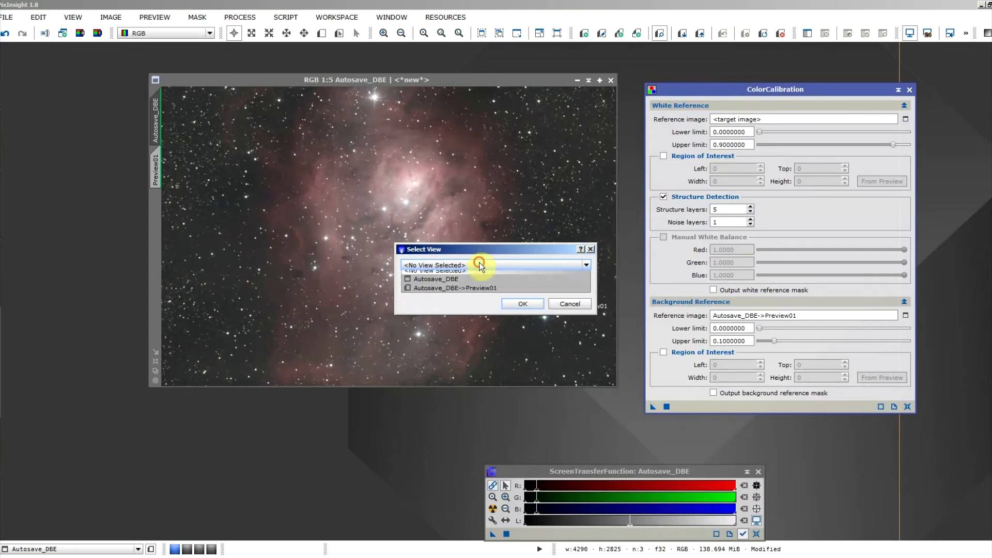
pyautogui.click(455, 284)
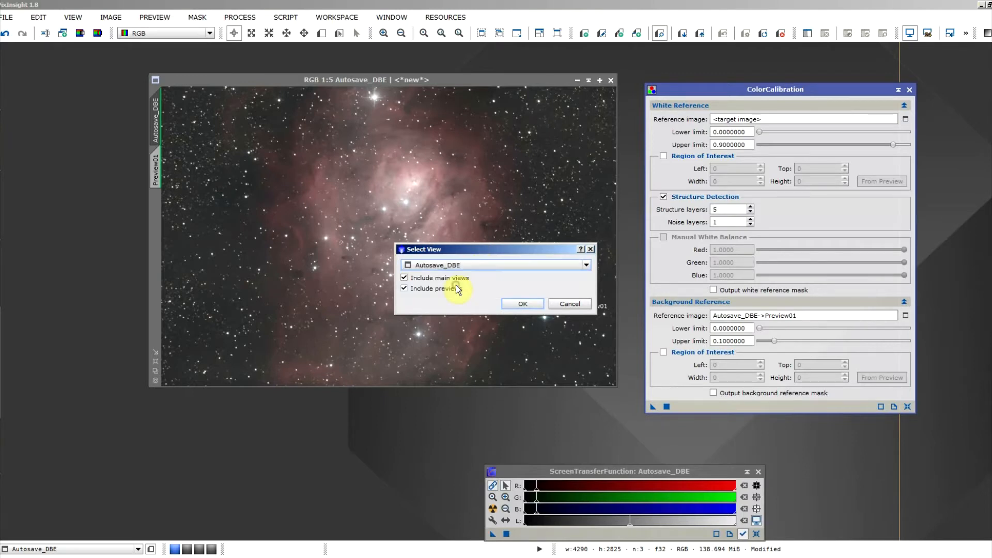
pyautogui.click(532, 306)
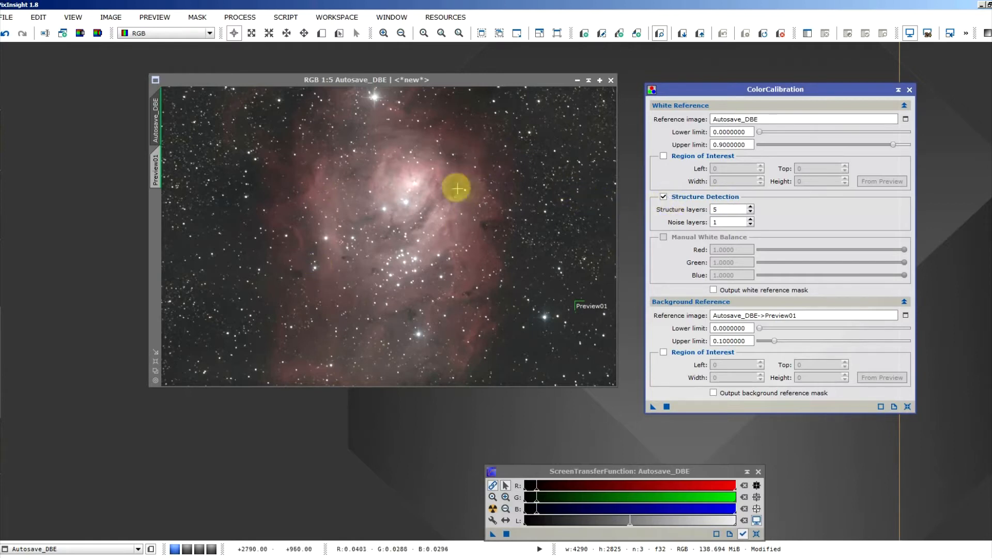
# Apply ColorCalibration to the Autosave_DBE image with Structure Detection enabled and close the process window.
pyautogui.click(664, 197)
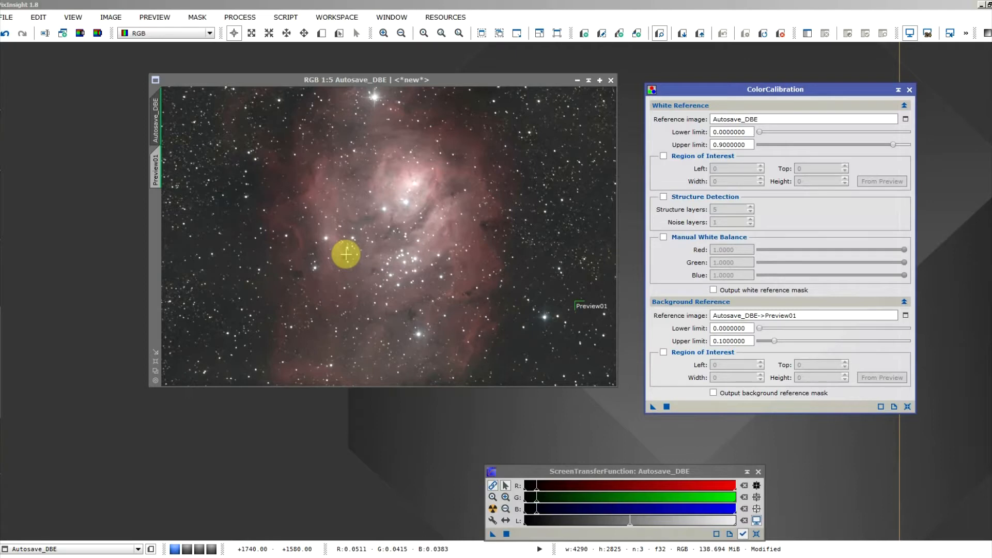
pyautogui.click(664, 197)
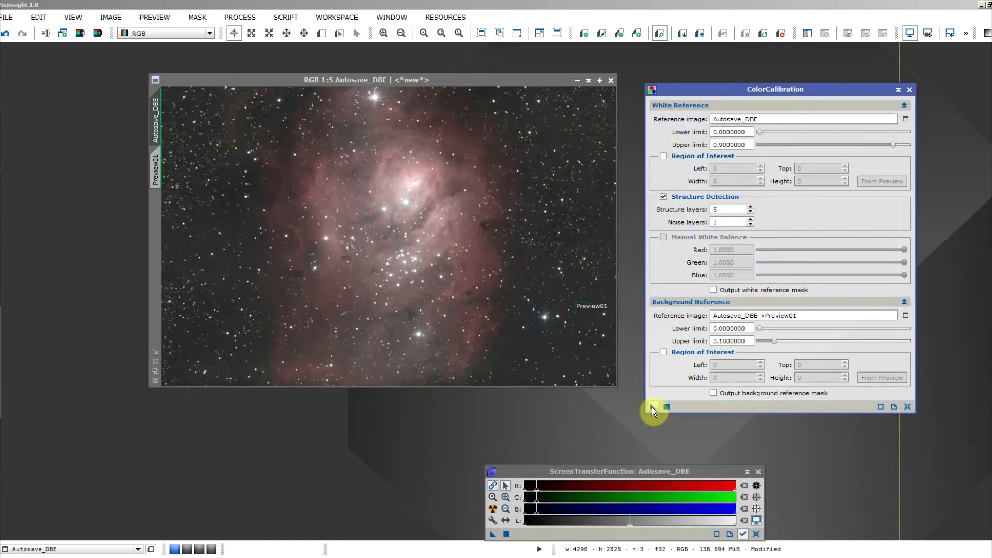
pyautogui.moveTo(652, 407); pyautogui.dragTo(514, 322)
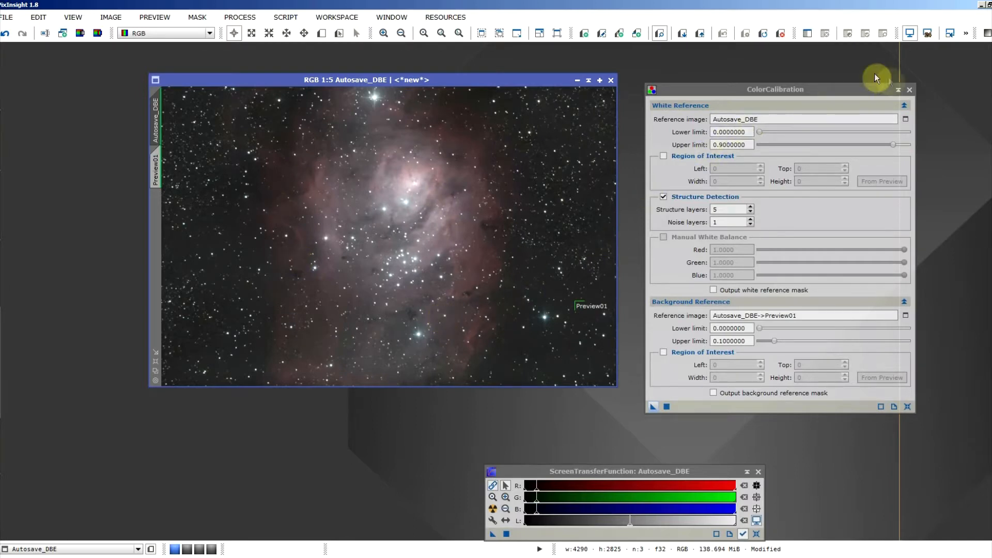
pyautogui.click(909, 91)
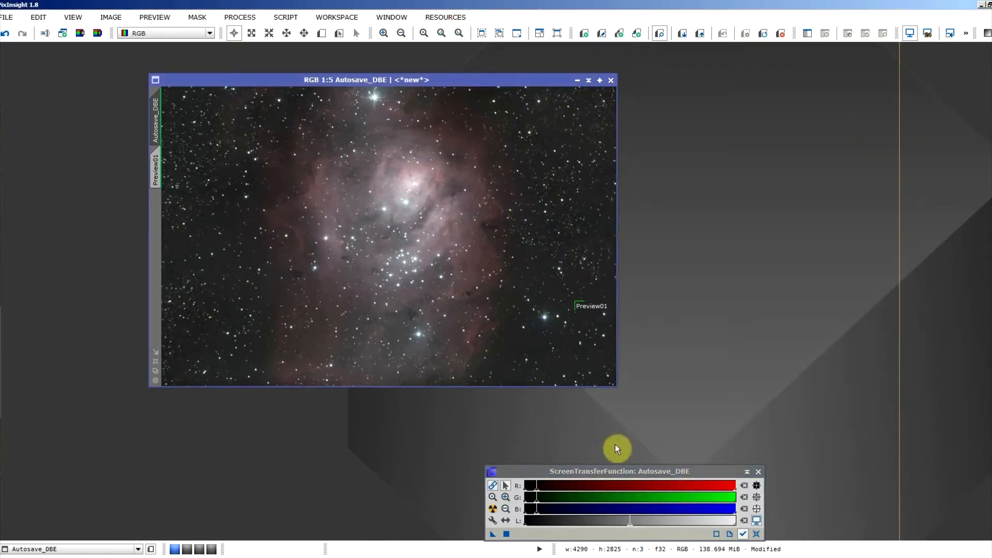
# Undo the ColorCalibration on Autosave_DBE and auto-stretch the image with the RGB channels unlinked in ScreenTransferFunction.
pyautogui.moveTo(612, 467); pyautogui.dragTo(615, 428)
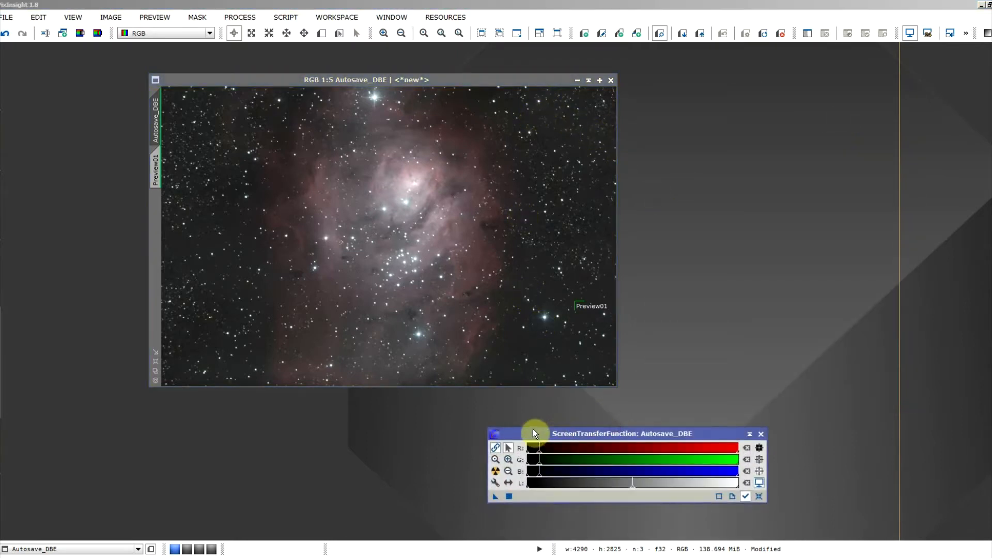
pyautogui.click(493, 448)
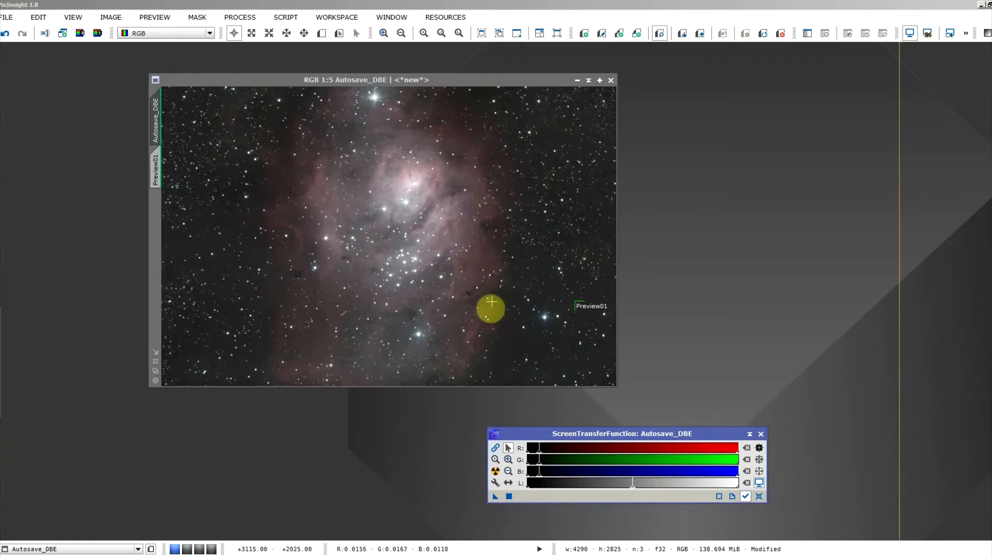
pyautogui.rightClick(495, 272)
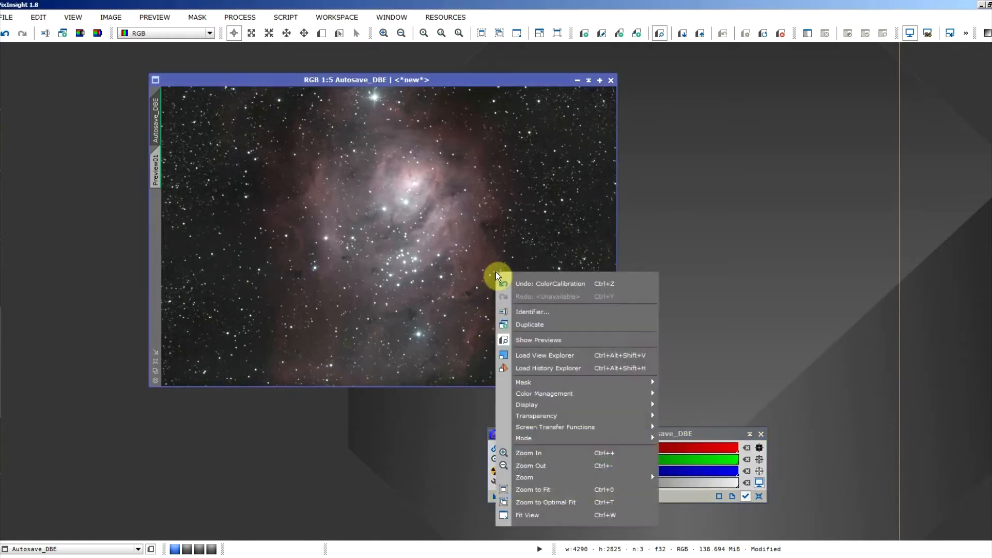
pyautogui.click(524, 286)
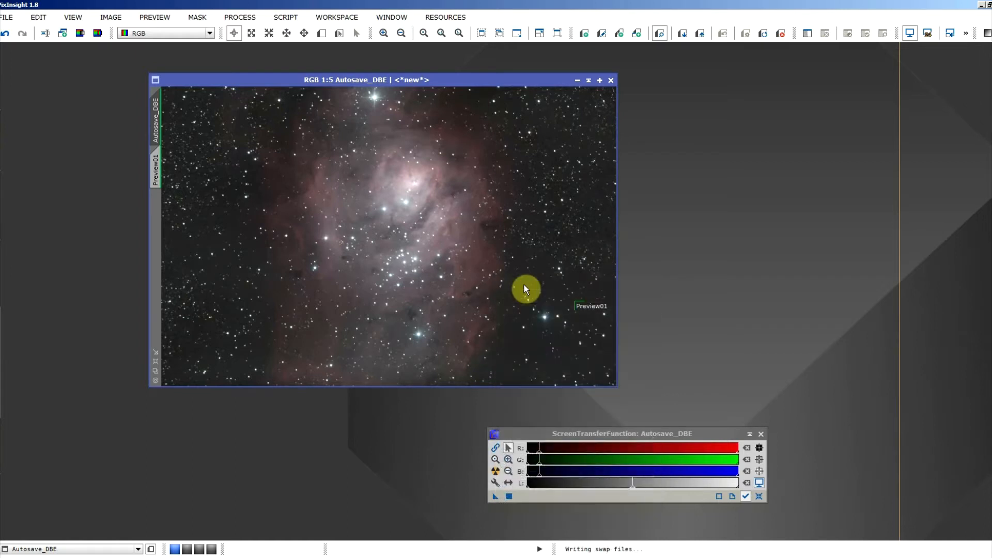
pyautogui.click(496, 472)
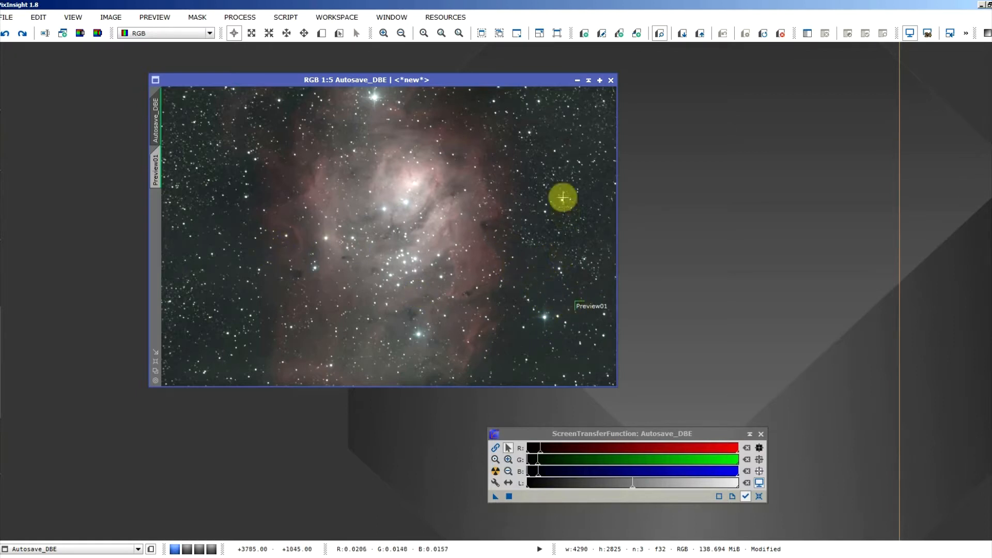
# Reapply ColorCalibration to Autosave_DBE with the same references, and auto-stretch the image with the RGB channels linked.
pyautogui.moveTo(7, 215)
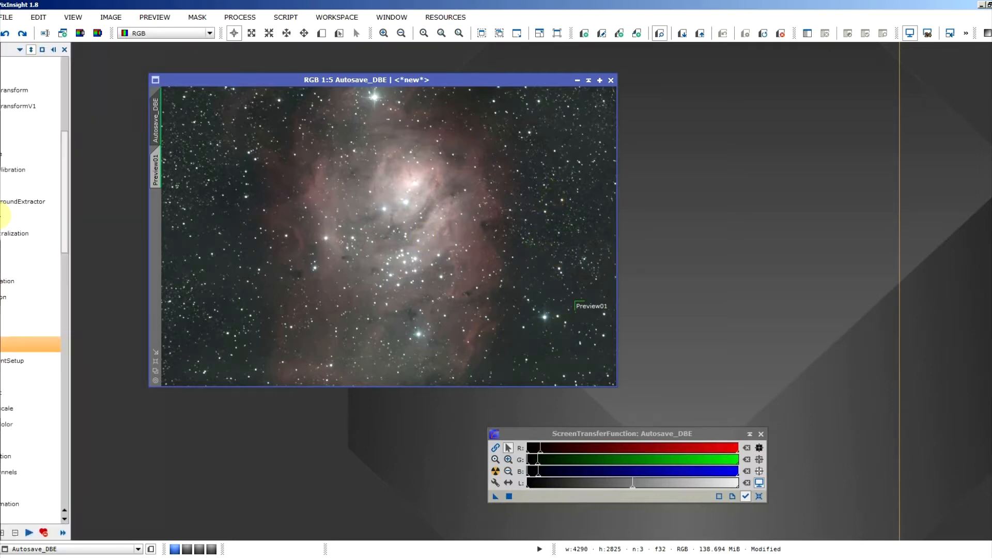
pyautogui.doubleClick(67, 342)
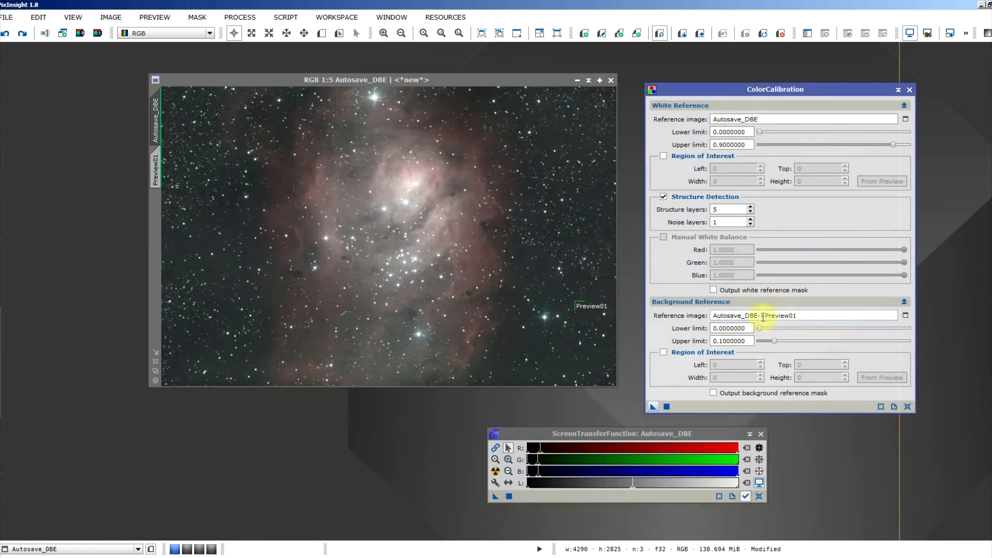
pyautogui.moveTo(653, 407); pyautogui.dragTo(516, 299)
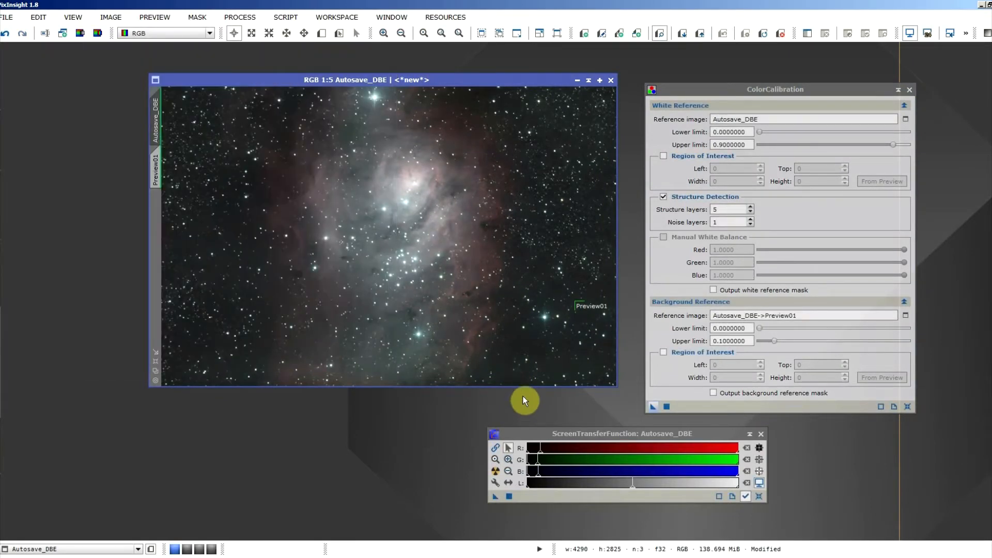
pyautogui.click(498, 450)
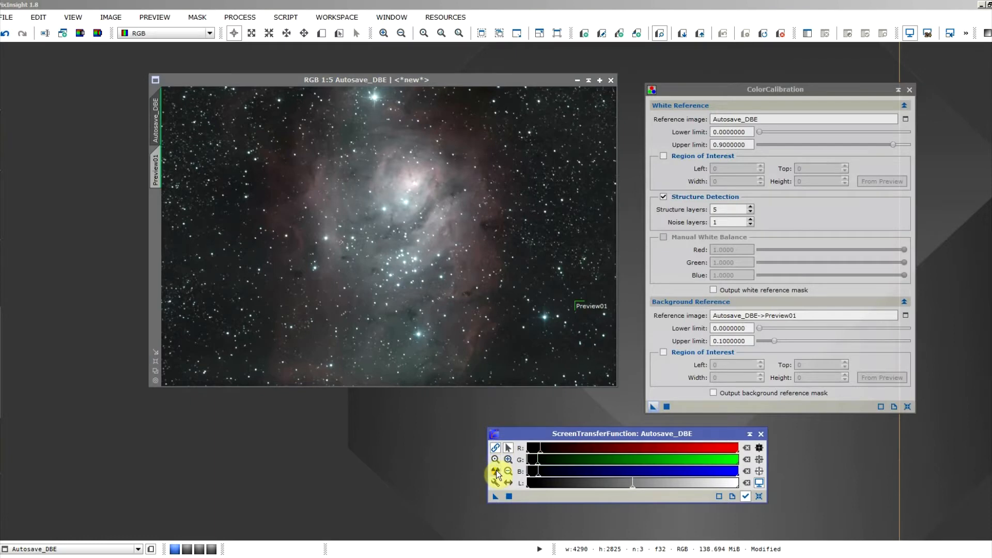
pyautogui.click(497, 472)
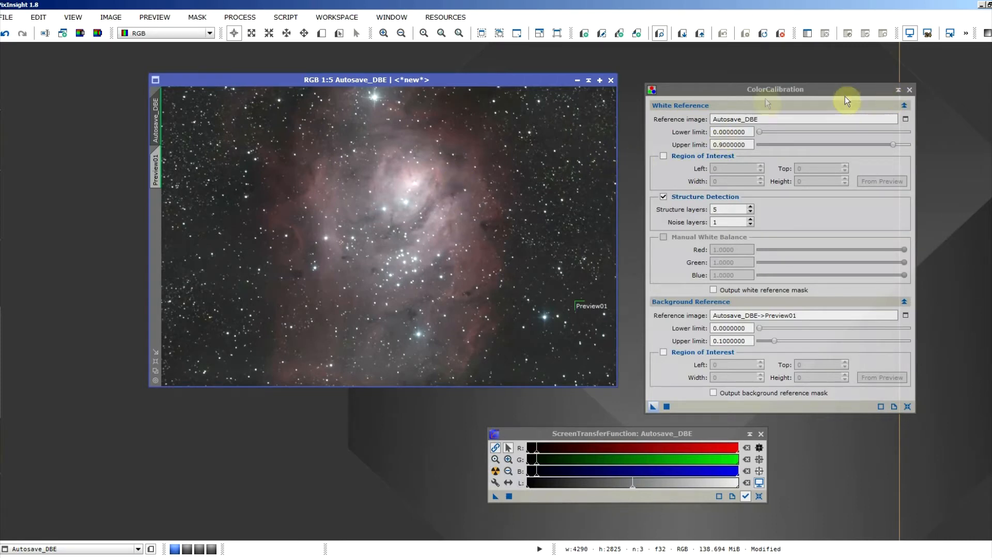
pyautogui.click(911, 91)
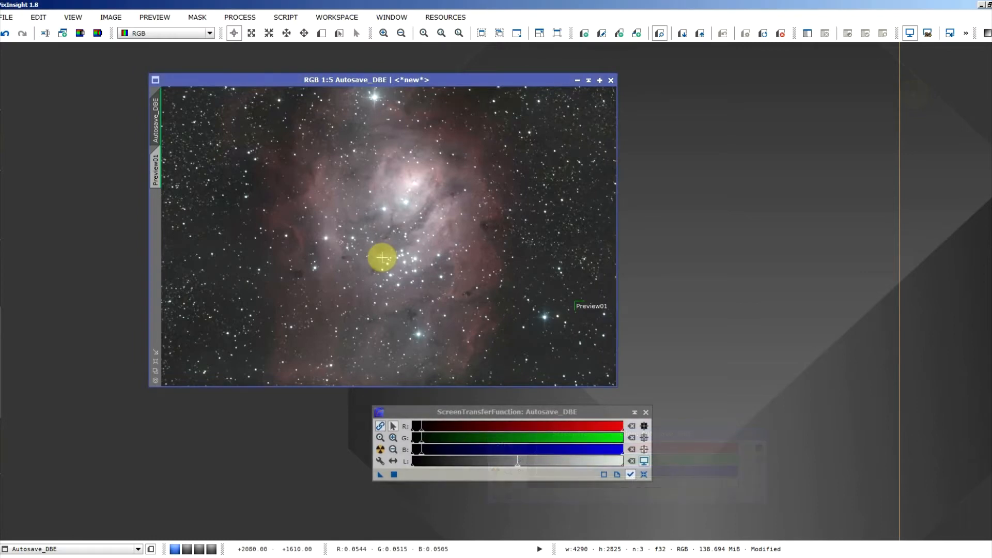
# Undo the ColorCalibration on Autosave_DBE and duplicate the uncalibrated image for comparison.
pyautogui.rightClick(413, 232)
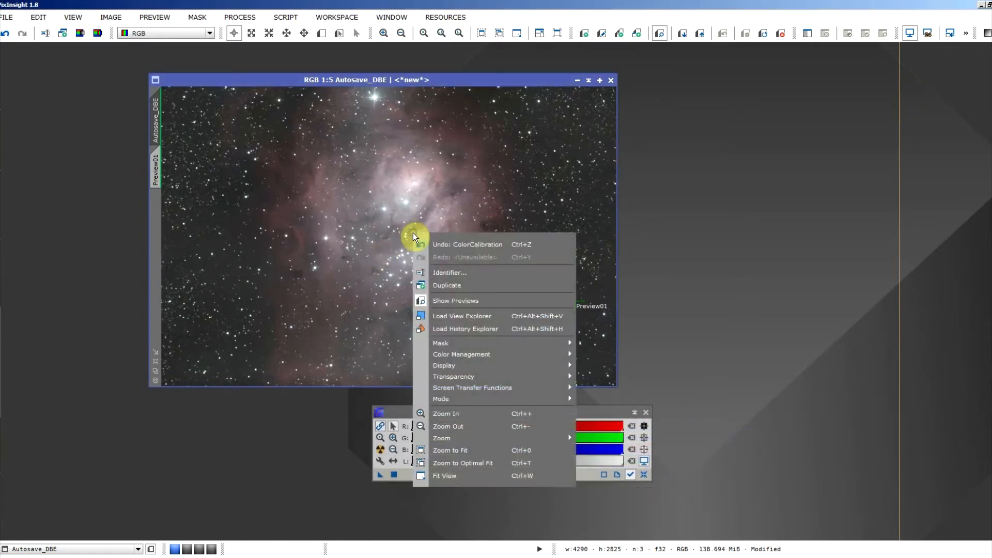
pyautogui.click(440, 241)
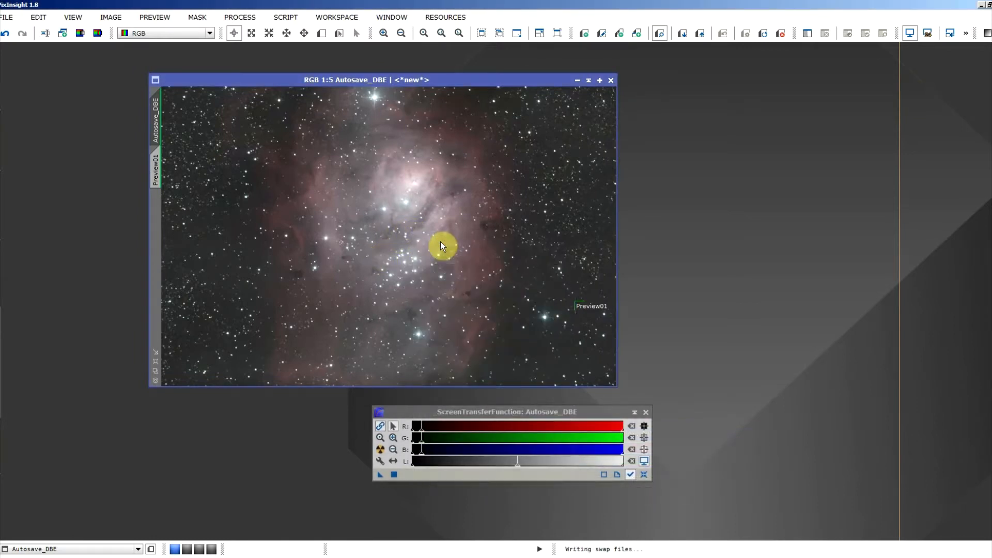
pyautogui.rightClick(159, 117)
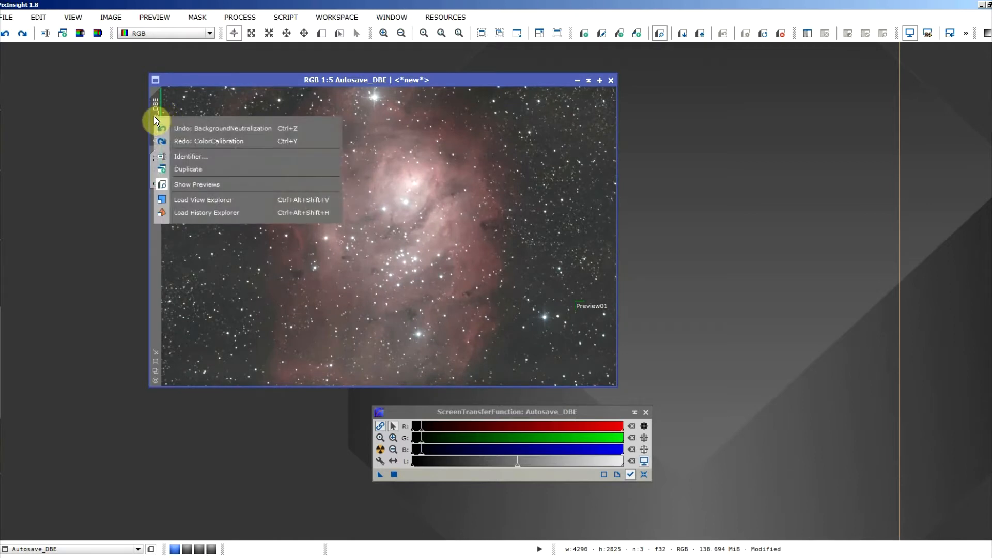
pyautogui.click(191, 169)
# Redo the ColorCalibration on the original Autosave_DBE image.
pyautogui.click(537, 166)
pyautogui.rightClick(537, 168)
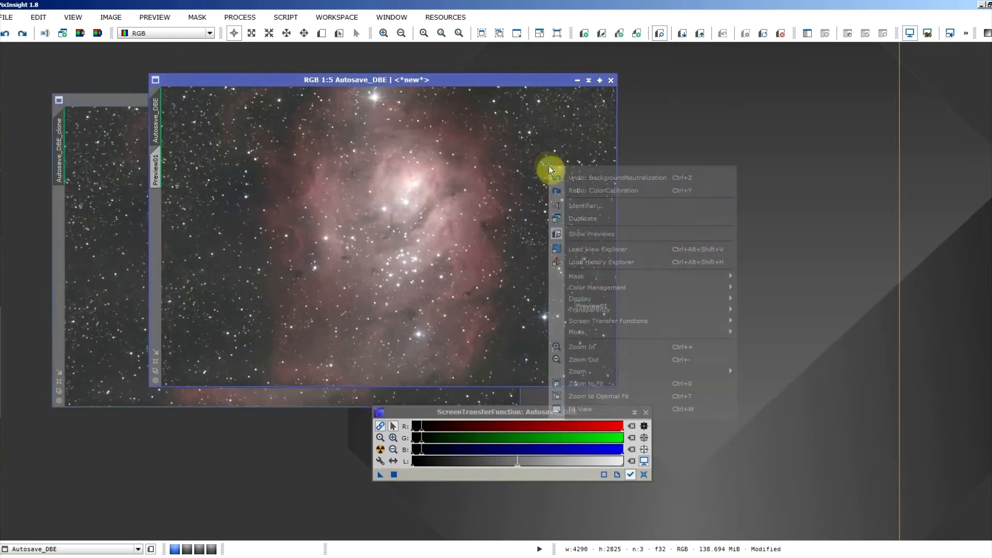
pyautogui.click(584, 190)
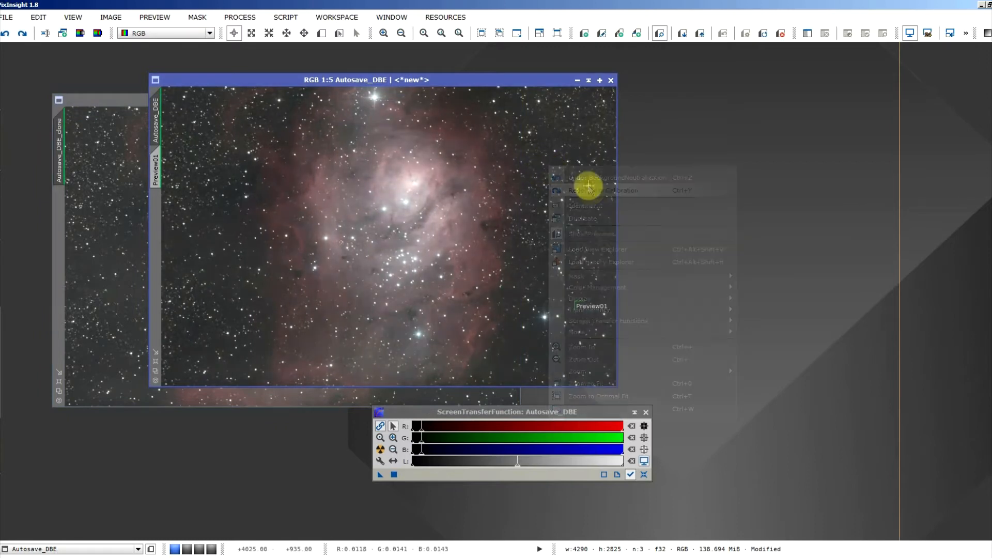
# Shade the Autosave_DBE window, move it to the upper edge of the workspace, and place the clone image below it.
pyautogui.click(589, 80)
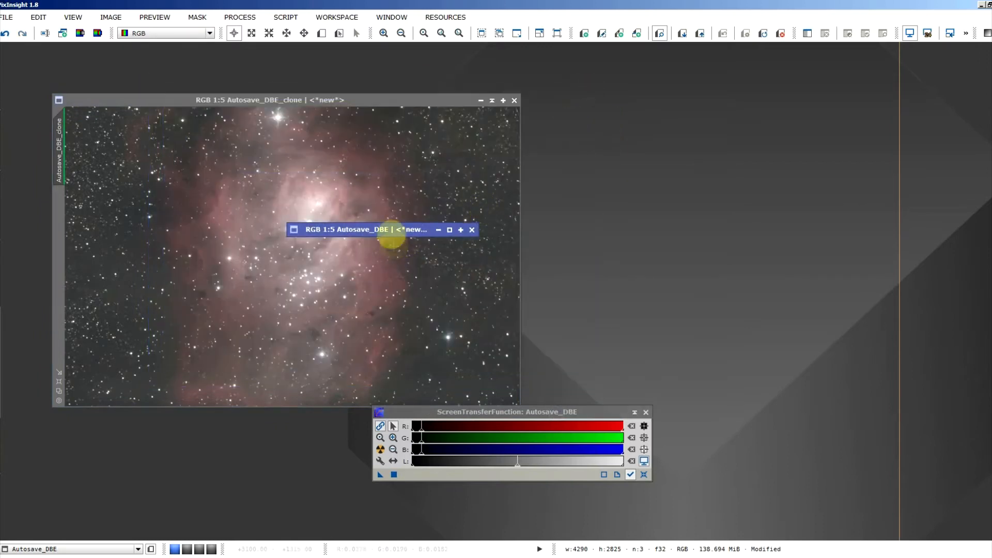
pyautogui.moveTo(391, 232); pyautogui.dragTo(385, 51)
pyautogui.moveTo(368, 100); pyautogui.dragTo(517, 81)
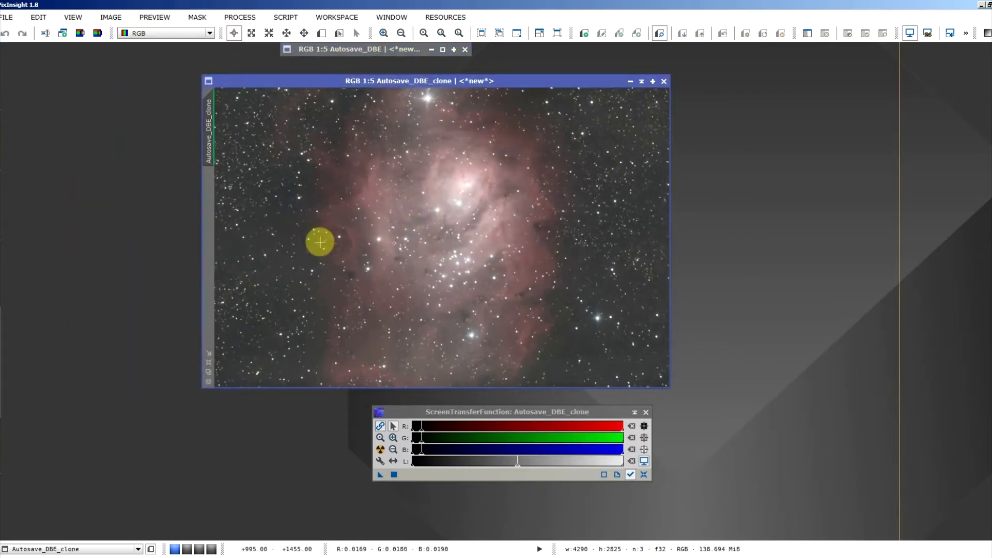
# Open the PhotometricColorCalibration process and browse its white reference options, keeping Average Spiral Galaxy.
pyautogui.moveTo(4, 207)
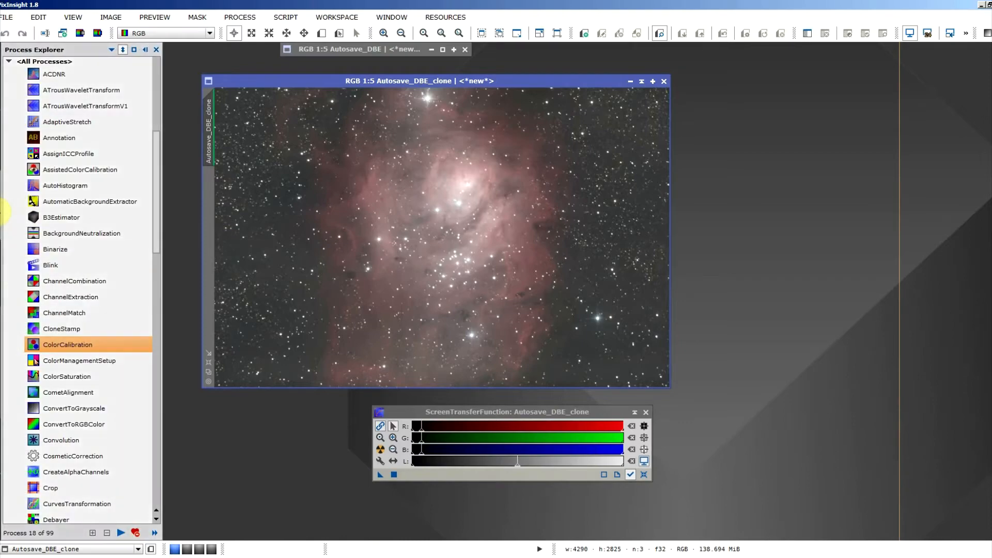
pyautogui.scroll(-10, 76, 244)
pyautogui.scroll(-8, 78, 252)
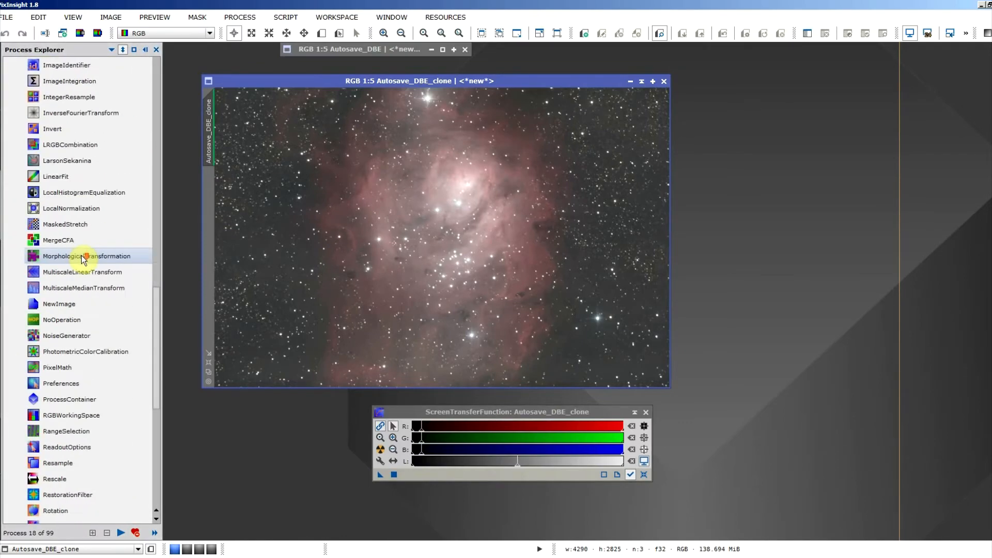
pyautogui.doubleClick(86, 351)
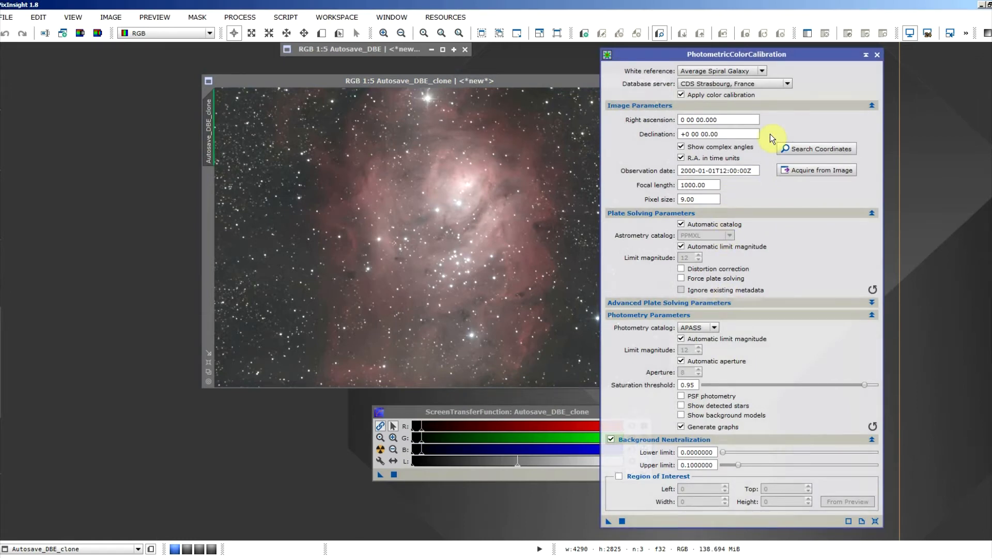
pyautogui.click(680, 75)
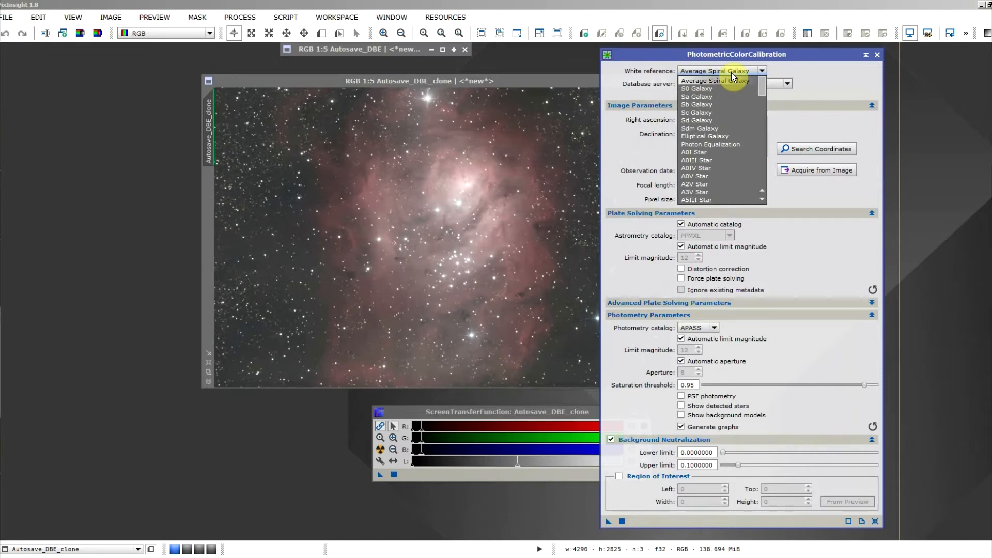
pyautogui.scroll(-2, 763, 95)
pyautogui.moveTo(764, 95); pyautogui.dragTo(758, 134)
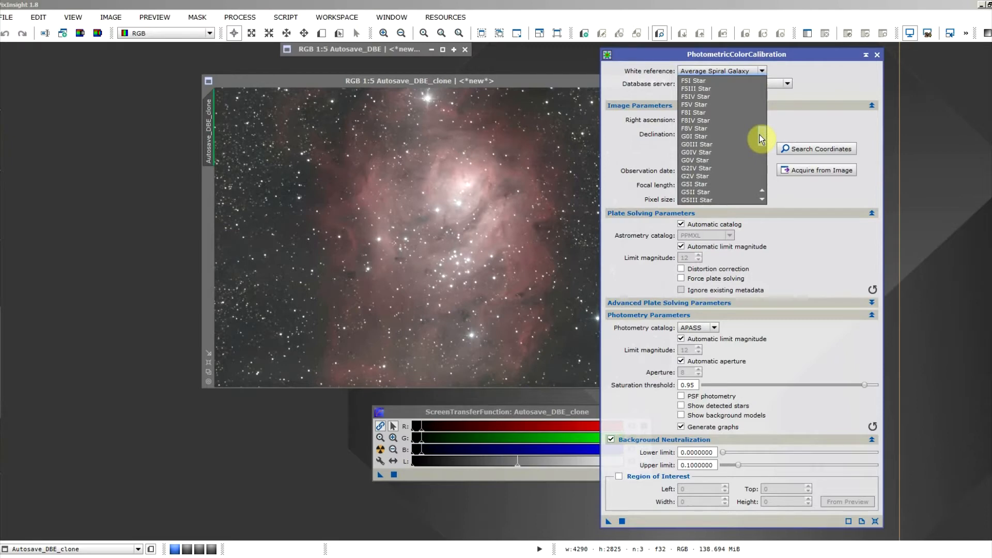
pyautogui.click(822, 93)
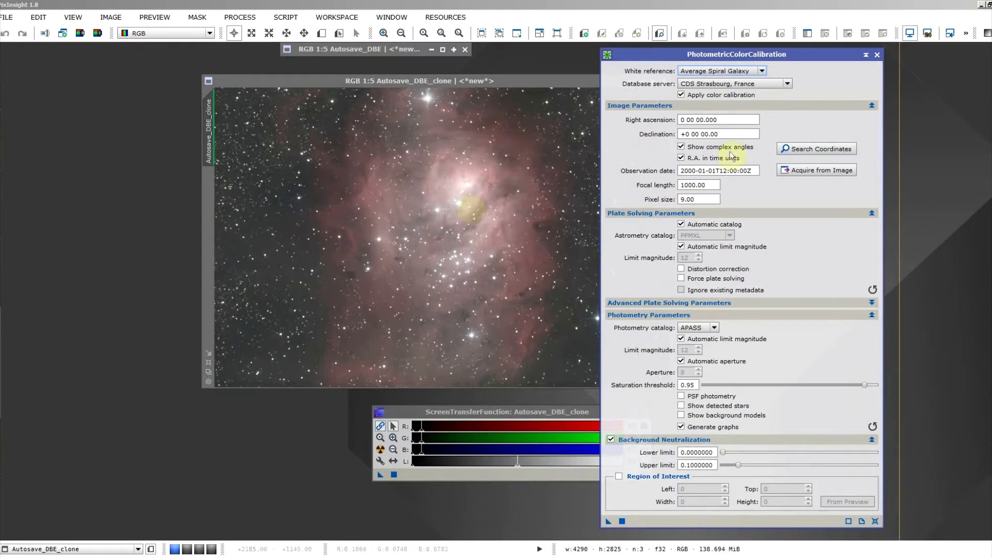
# Search online for the coordinates of M8 and load them into the PhotometricColorCalibration image parameters.
pyautogui.click(794, 148)
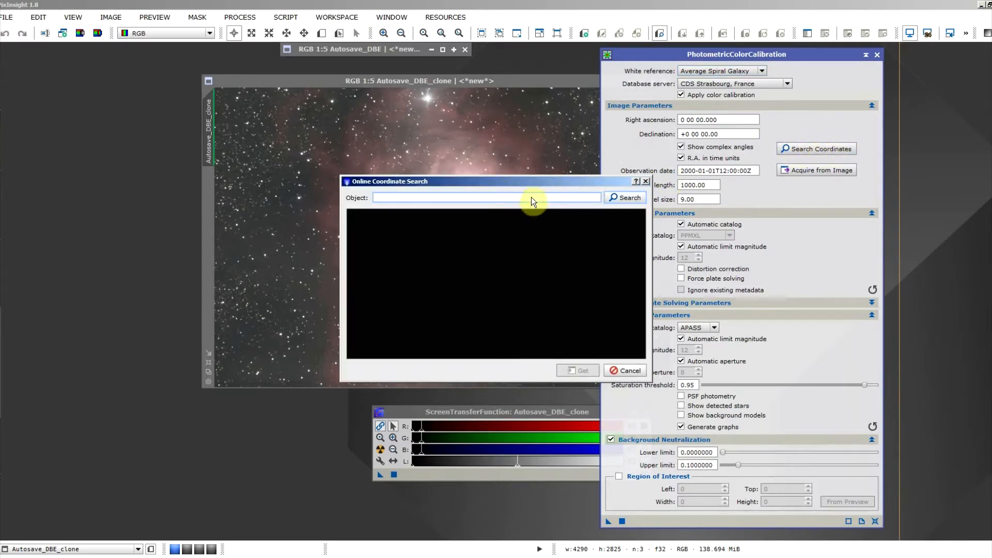
pyautogui.write('M8')
pyautogui.click(628, 201)
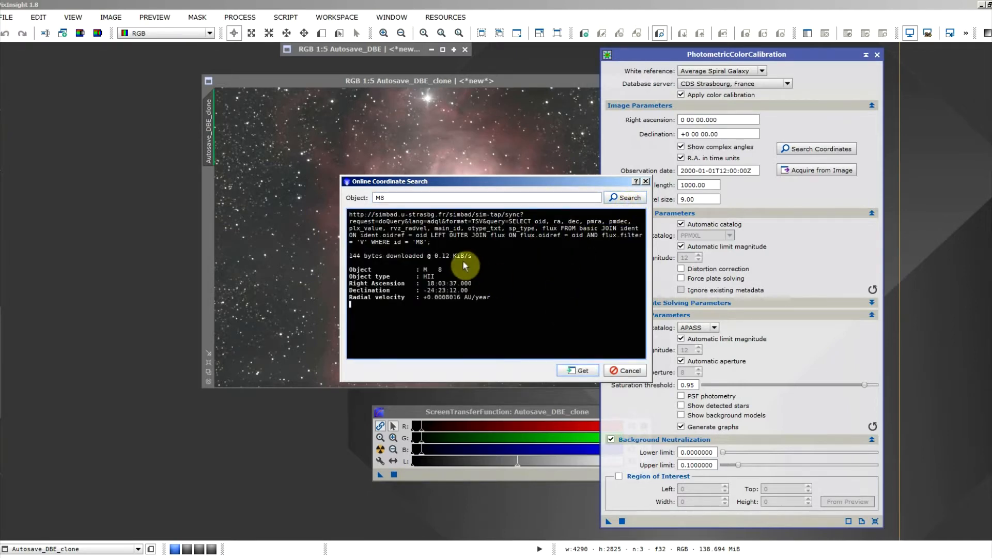
pyautogui.click(578, 371)
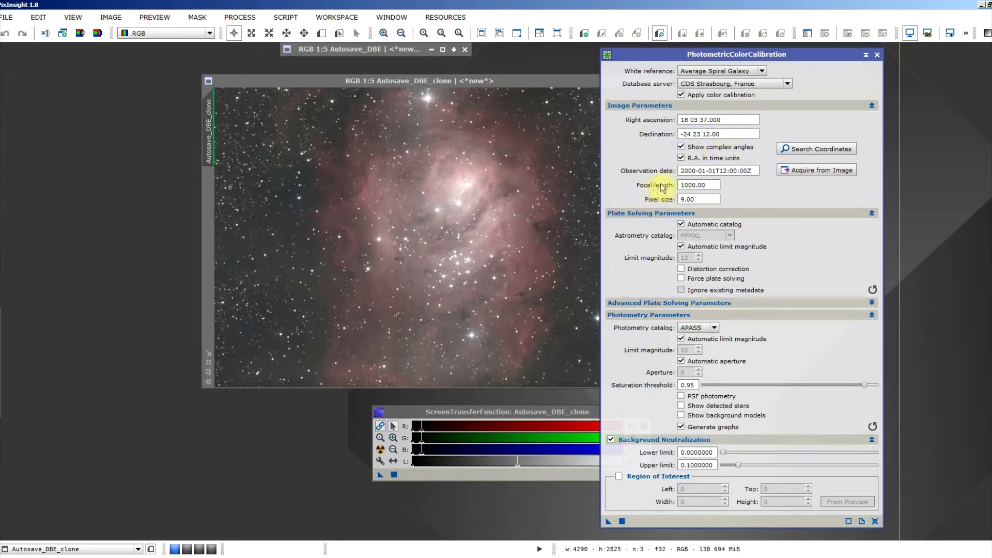
# Apply PhotometricColorCalibration to Autosave_DBE_clone with a focal length of 1150 mm and a pixel size of 4.5, and dismiss the white balance graphs.
pyautogui.moveTo(686, 185)
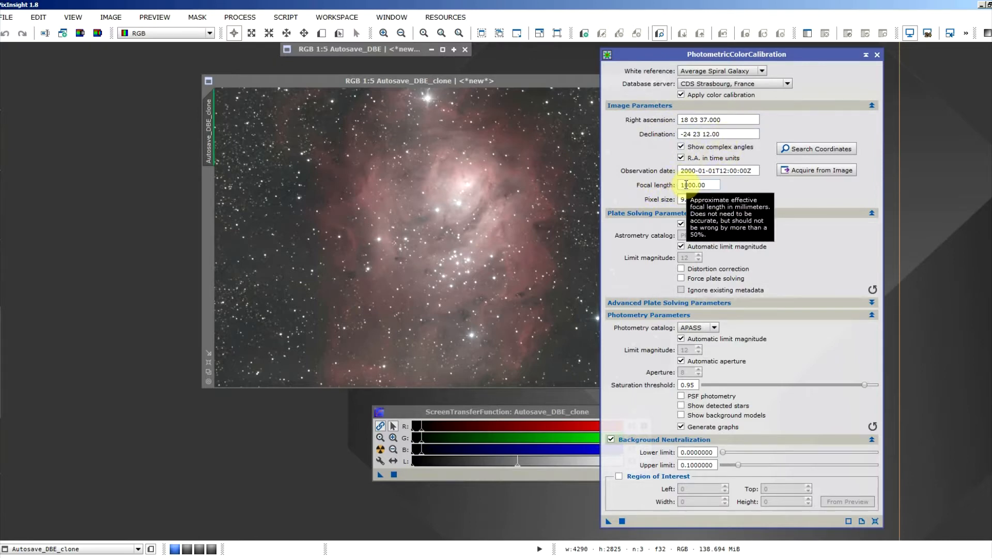
pyautogui.moveTo(684, 185); pyautogui.dragTo(692, 185)
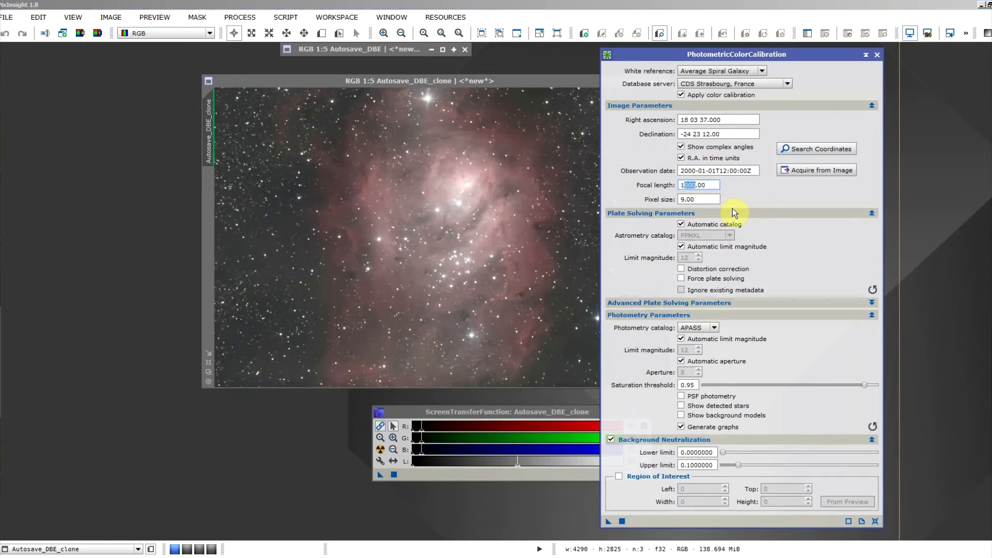
pyautogui.write('150')
pyautogui.click(696, 200)
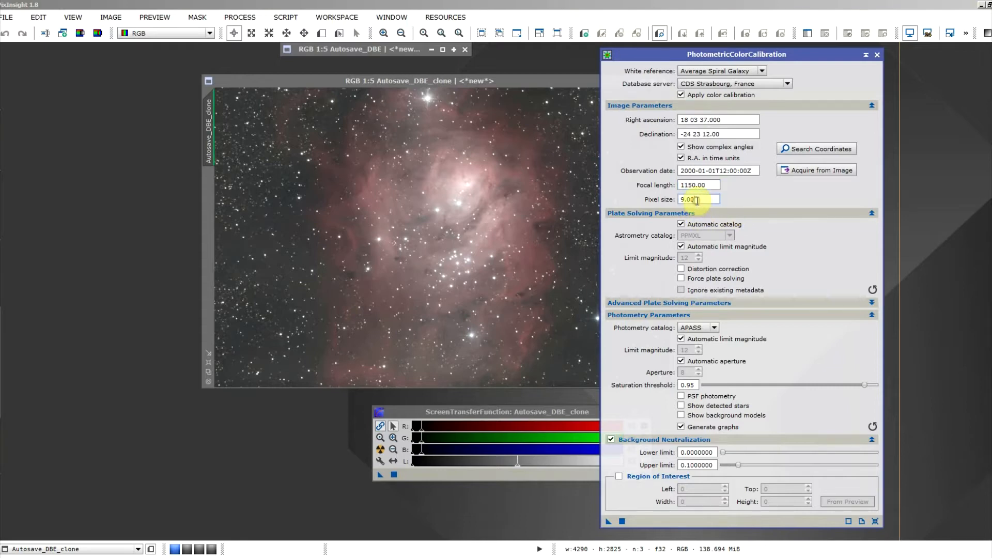
pyautogui.moveTo(697, 201); pyautogui.dragTo(650, 198)
pyautogui.write('4.5')
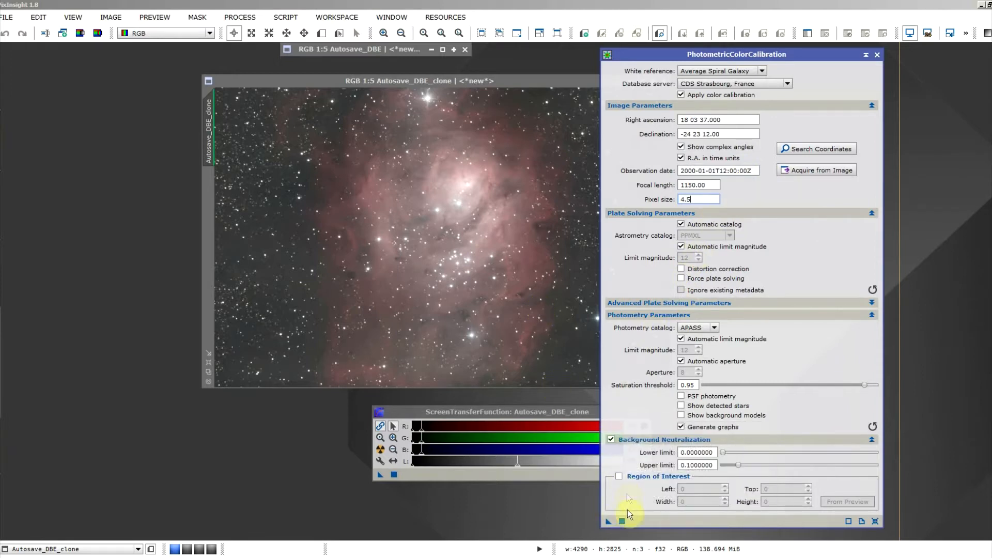
pyautogui.moveTo(609, 520); pyautogui.dragTo(534, 312)
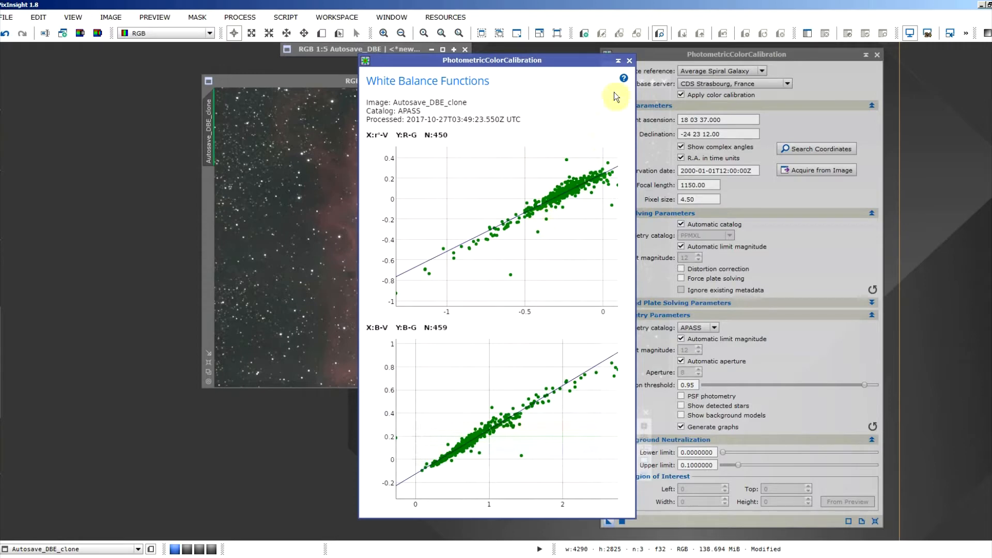
pyautogui.click(628, 61)
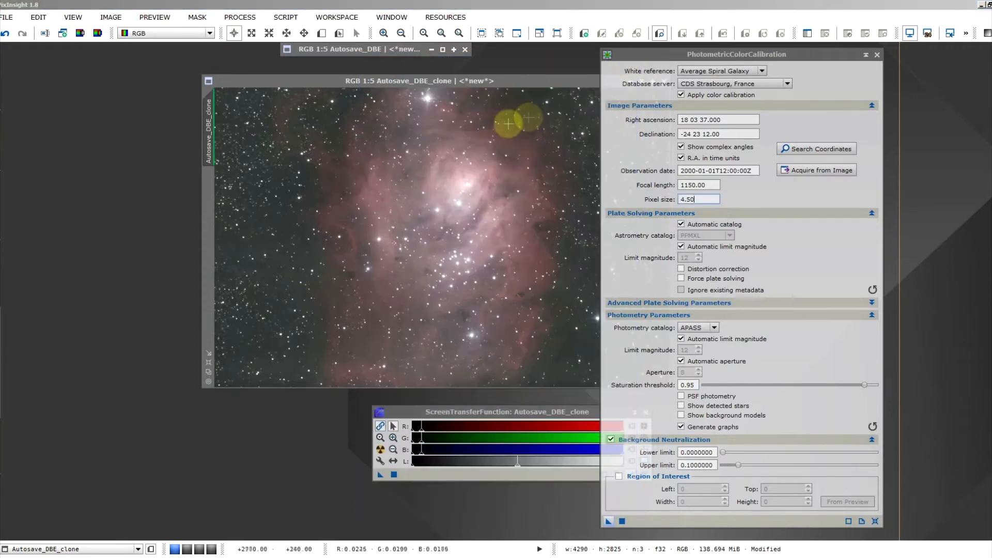
# Place the clone and the unshaded Autosave_DBE image side by side, and close the PhotometricColorCalibration window.
pyautogui.moveTo(528, 81); pyautogui.dragTo(330, 78)
pyautogui.doubleClick(349, 47)
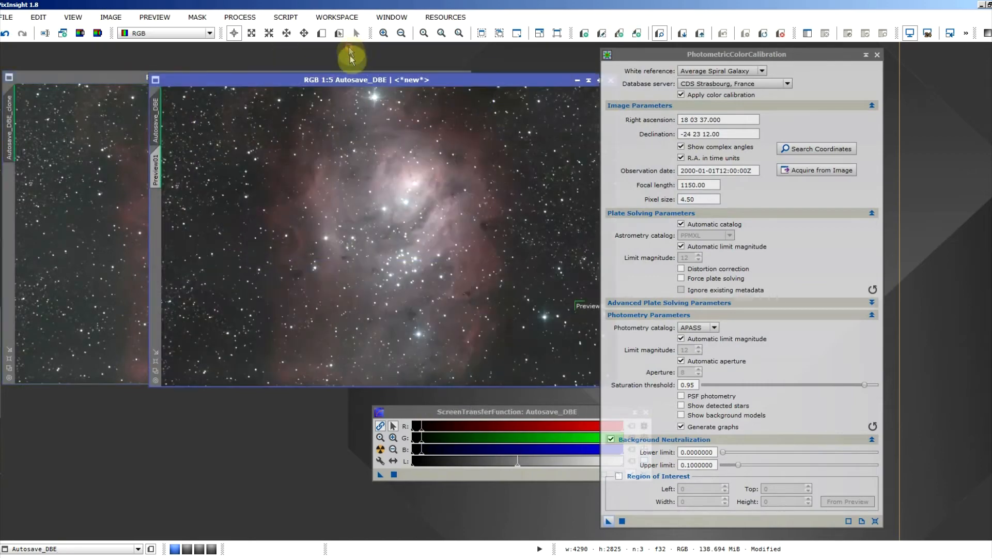
pyautogui.moveTo(318, 77); pyautogui.dragTo(628, 75)
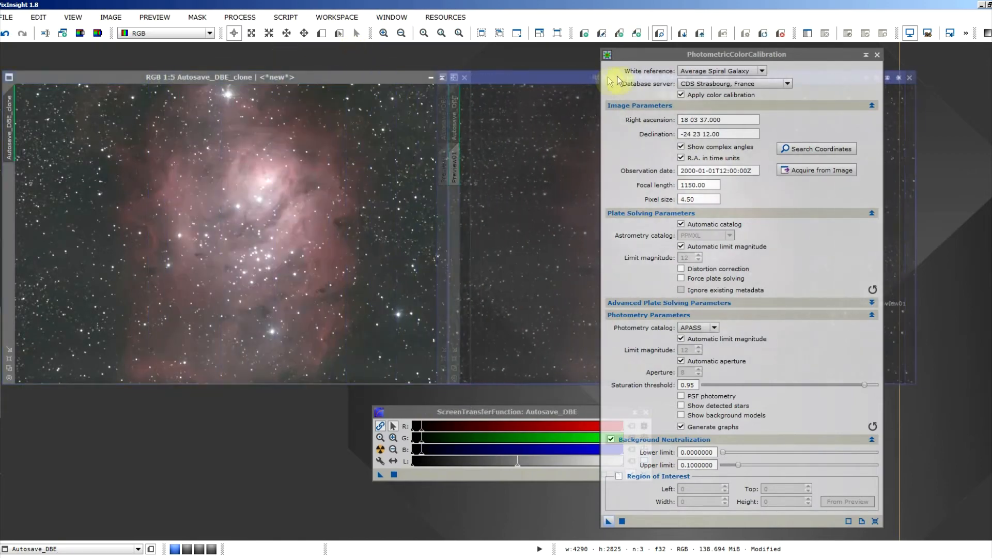
pyautogui.click(877, 54)
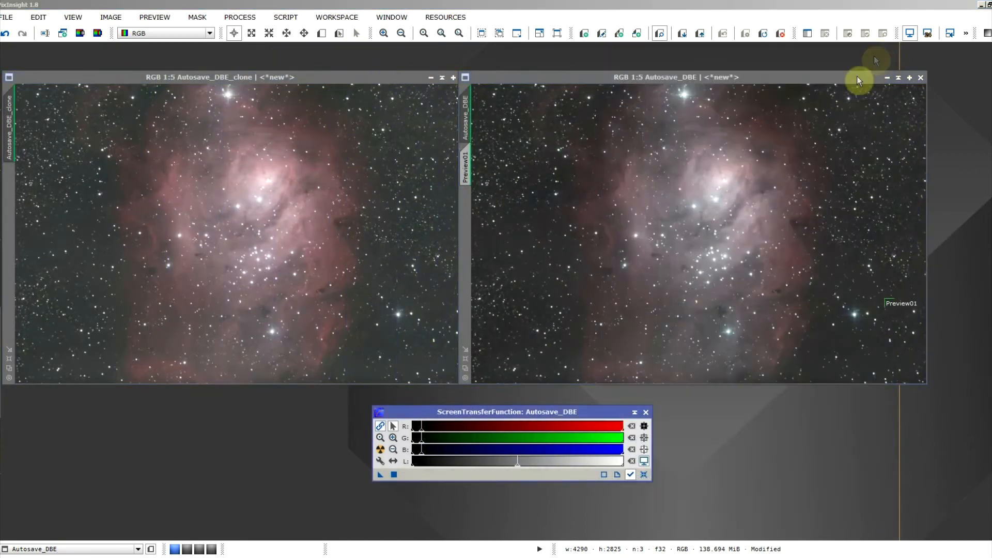
# Recompute the linked auto-stretch on Autosave_DBE_clone and compare its color with Autosave_DBE.
pyautogui.click(392, 77)
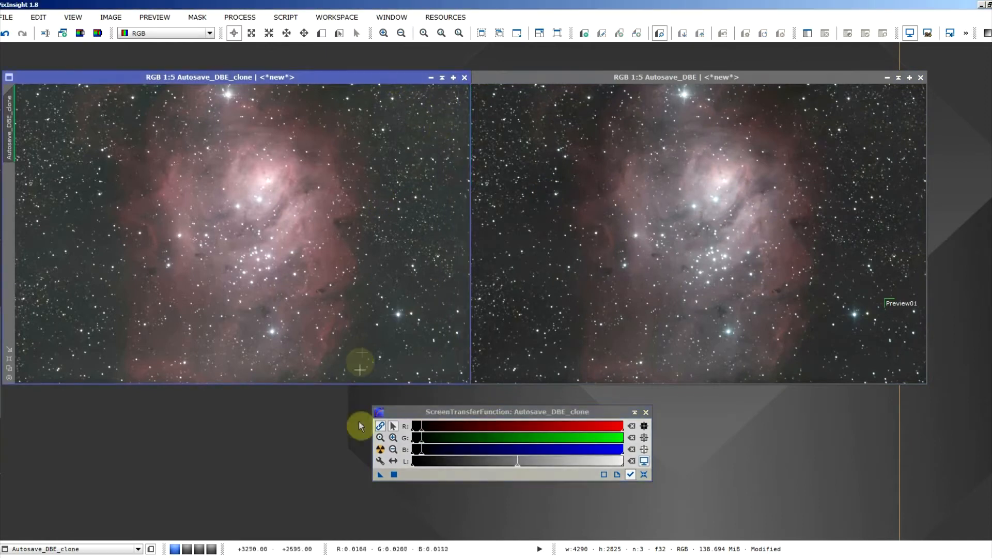
pyautogui.click(381, 450)
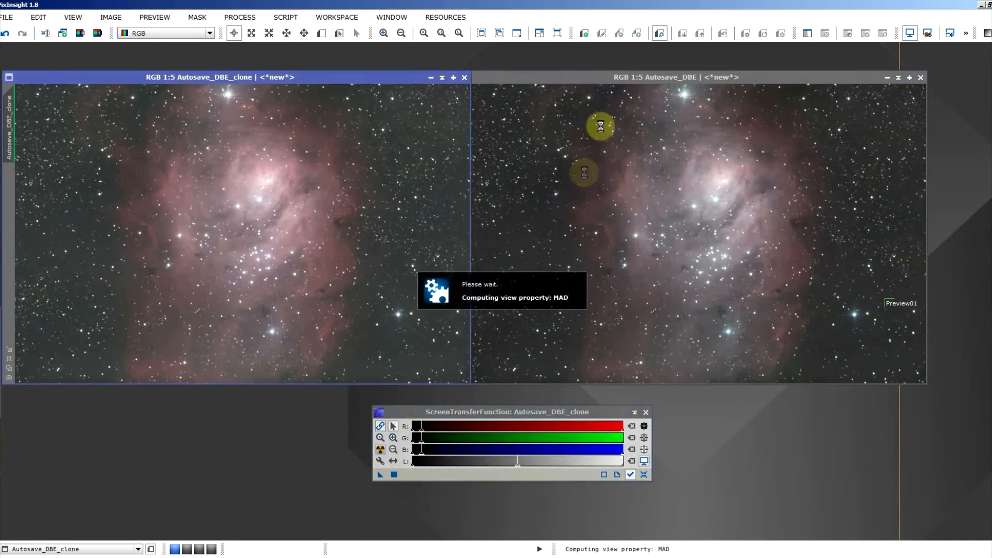
pyautogui.click(601, 81)
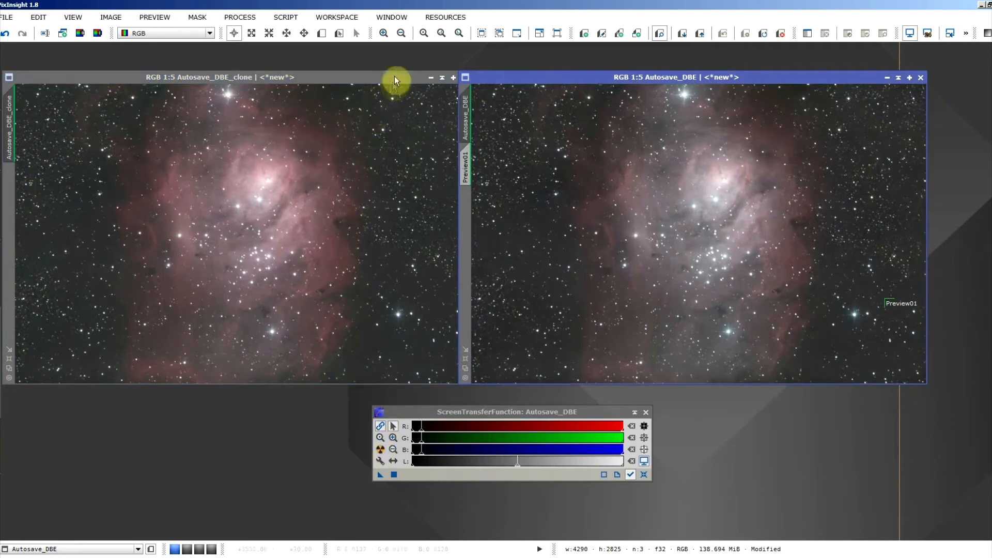
pyautogui.click(380, 77)
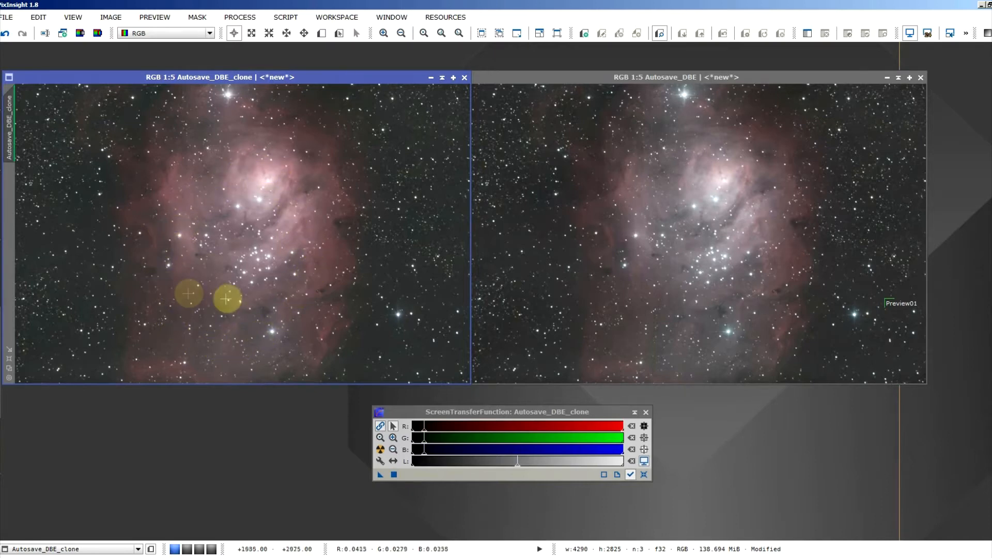
pyautogui.click(585, 244)
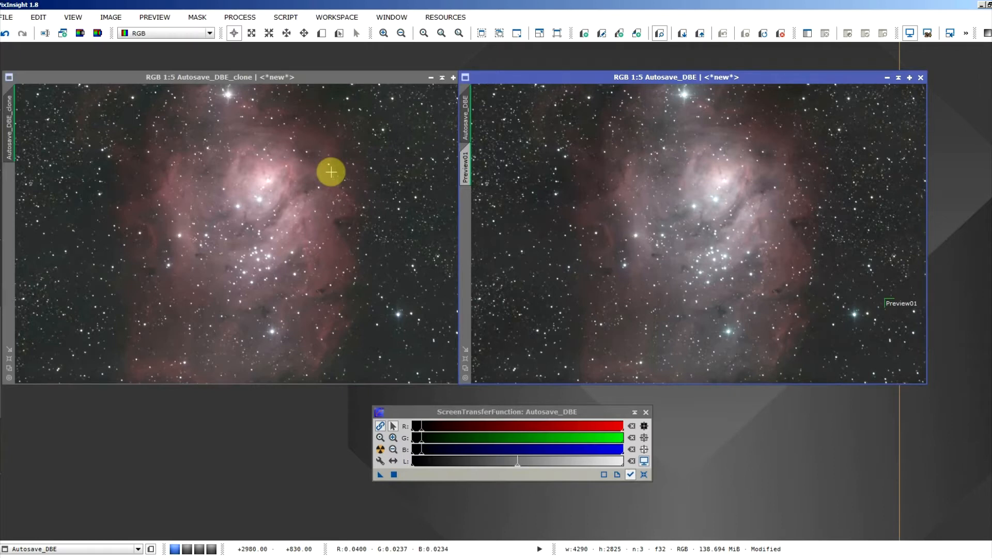
# Close Autosave_DBE without saving it and move the clone image to the middle of the workspace.
pyautogui.click(921, 78)
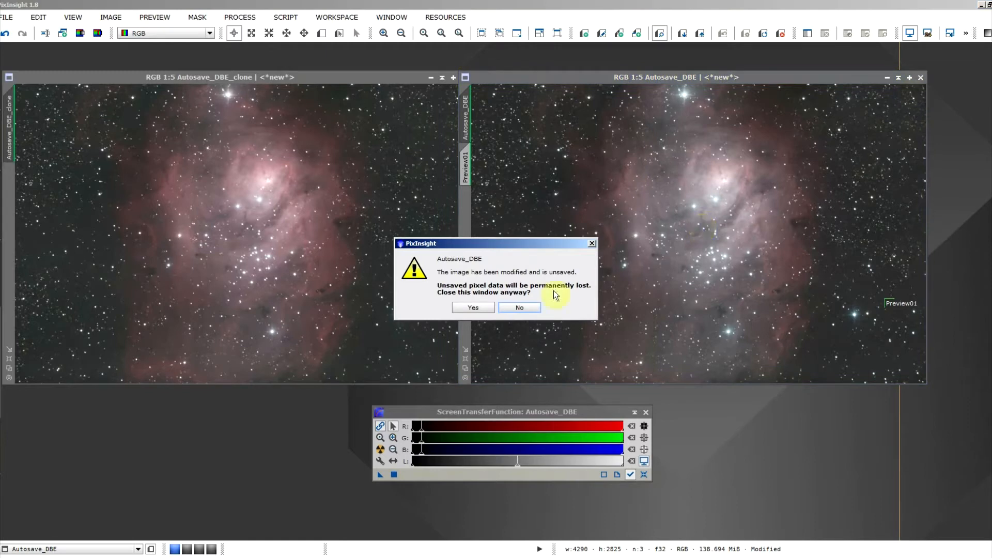
pyautogui.click(472, 308)
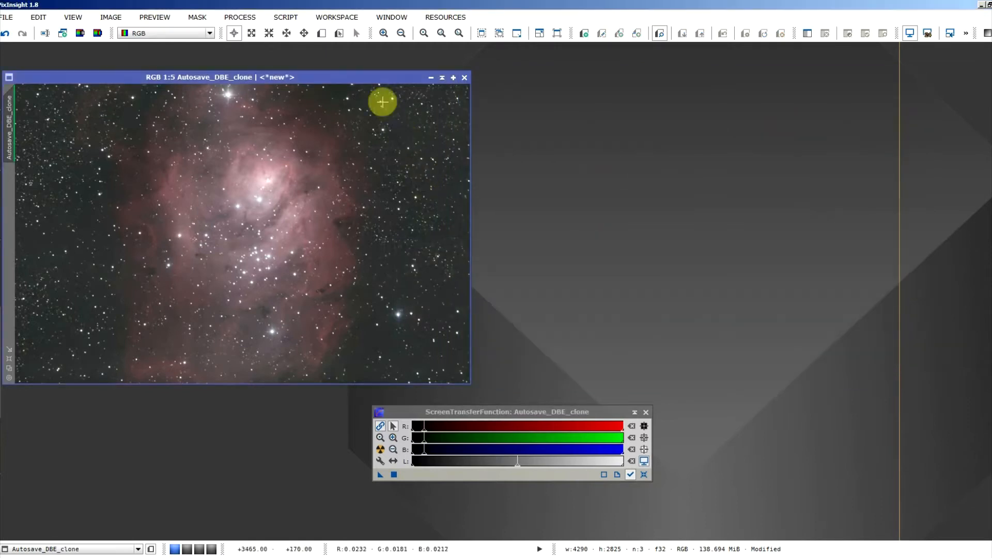
pyautogui.moveTo(361, 78); pyautogui.dragTo(635, 68)
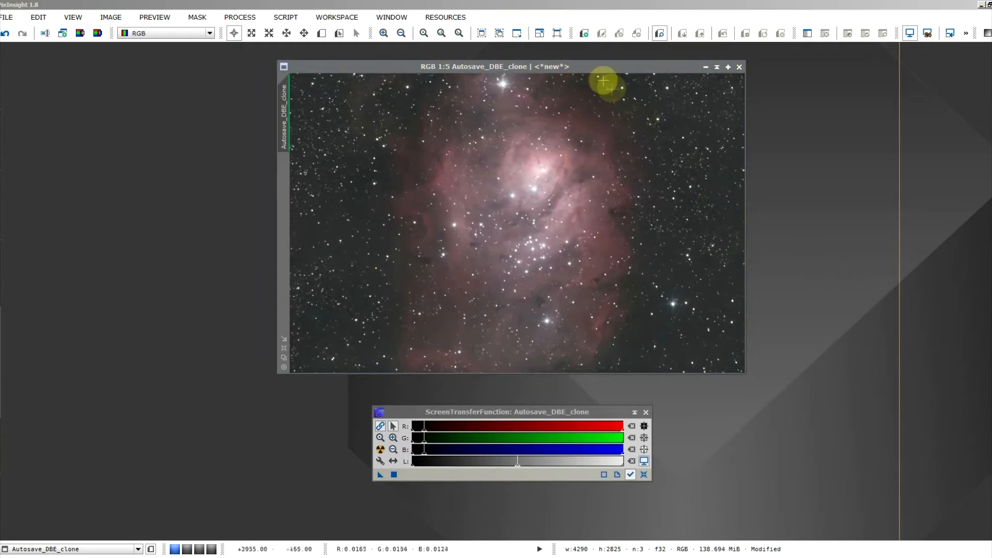
# Reset the screen stretch on Autosave_DBE_clone to view its linear data, and auto-stretch it again.
pyautogui.click(590, 67)
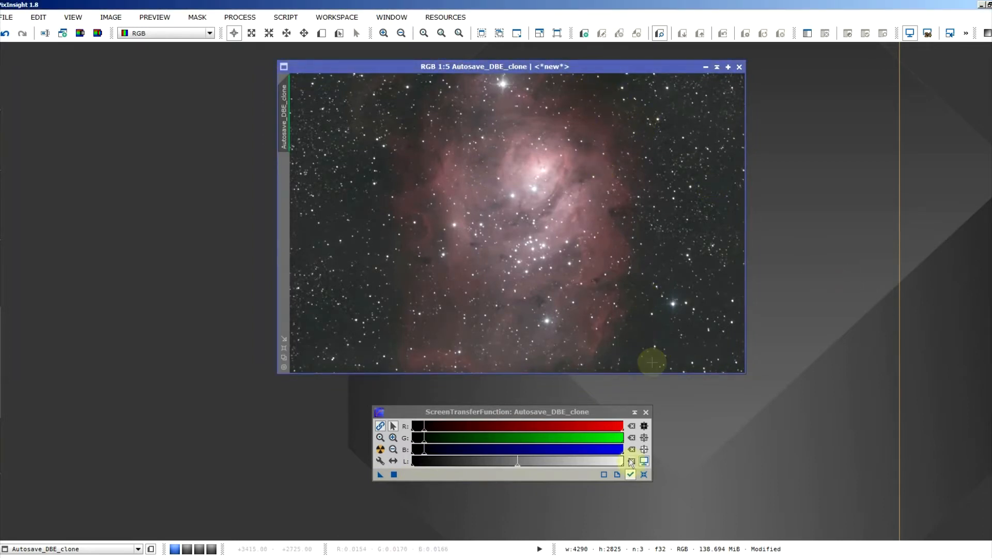
pyautogui.click(642, 478)
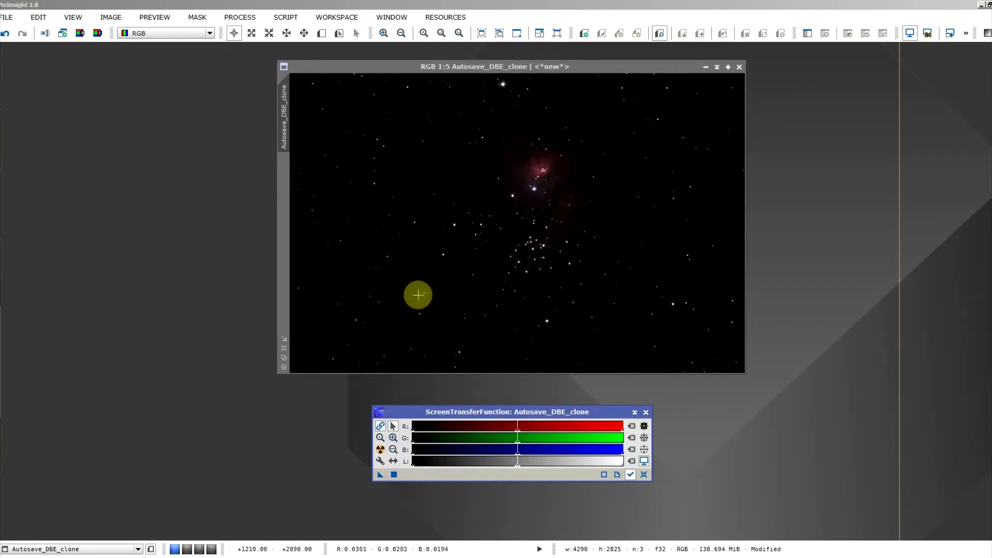
pyautogui.click(563, 72)
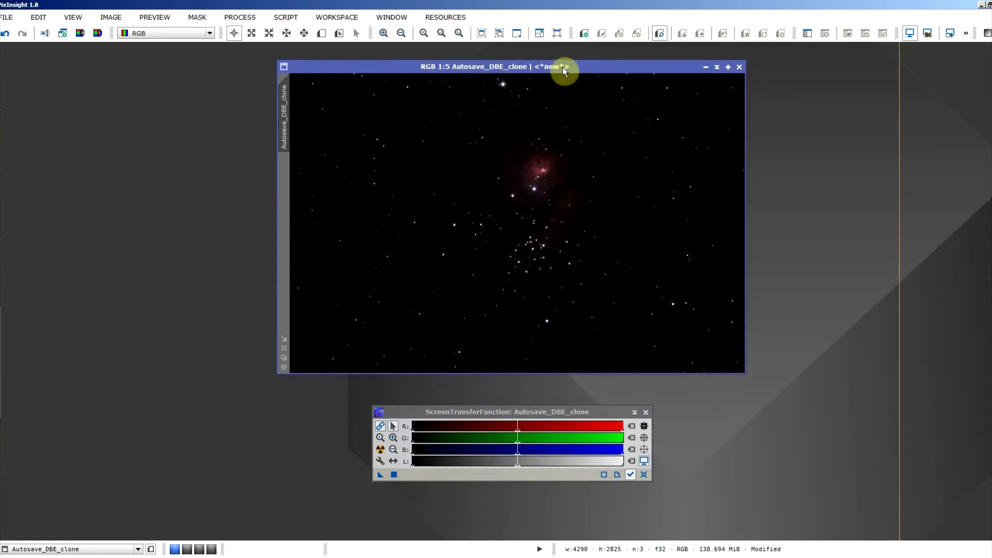
pyautogui.moveTo(565, 68); pyautogui.dragTo(523, 65)
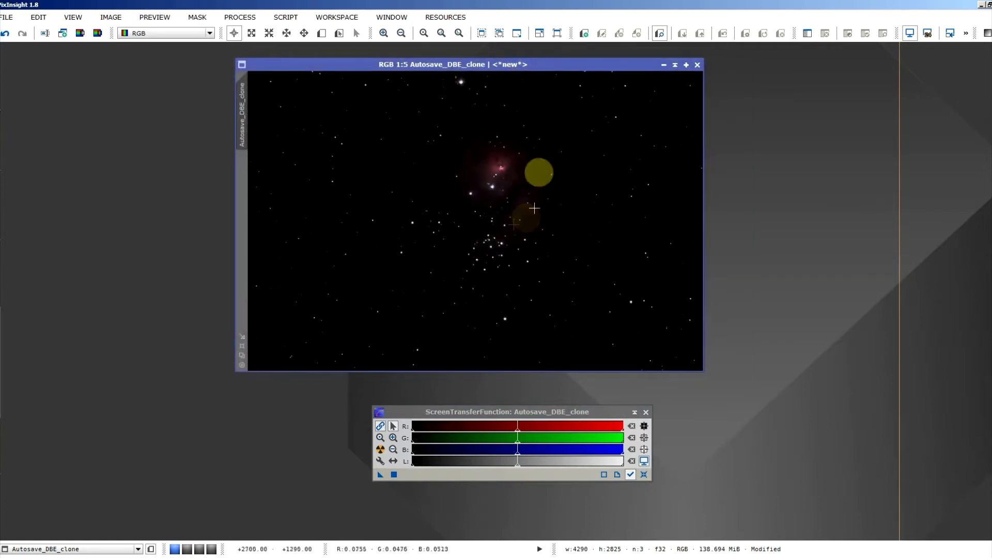
pyautogui.click(380, 449)
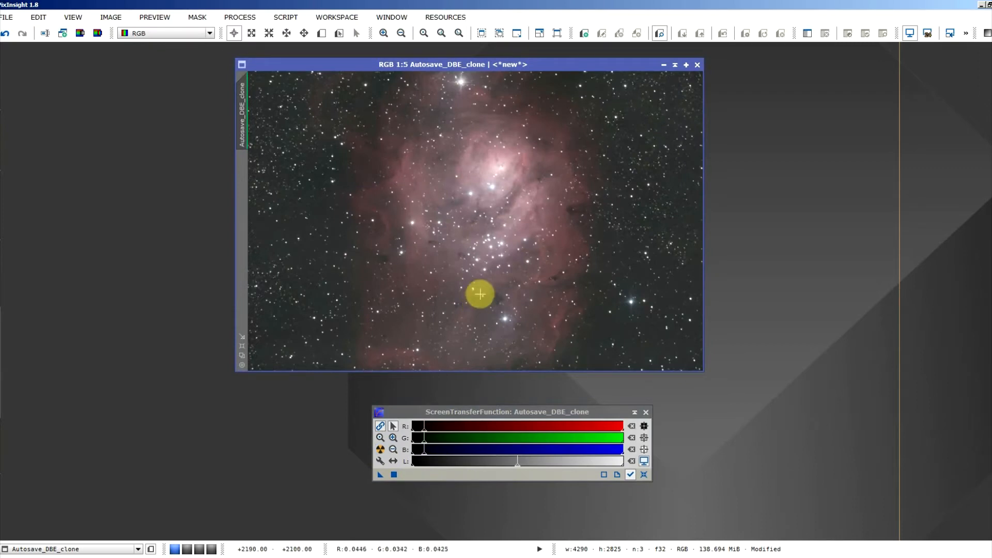
# Open the HistogramTransformation process for stretching the calibrated clone image.
pyautogui.moveTo(2, 216)
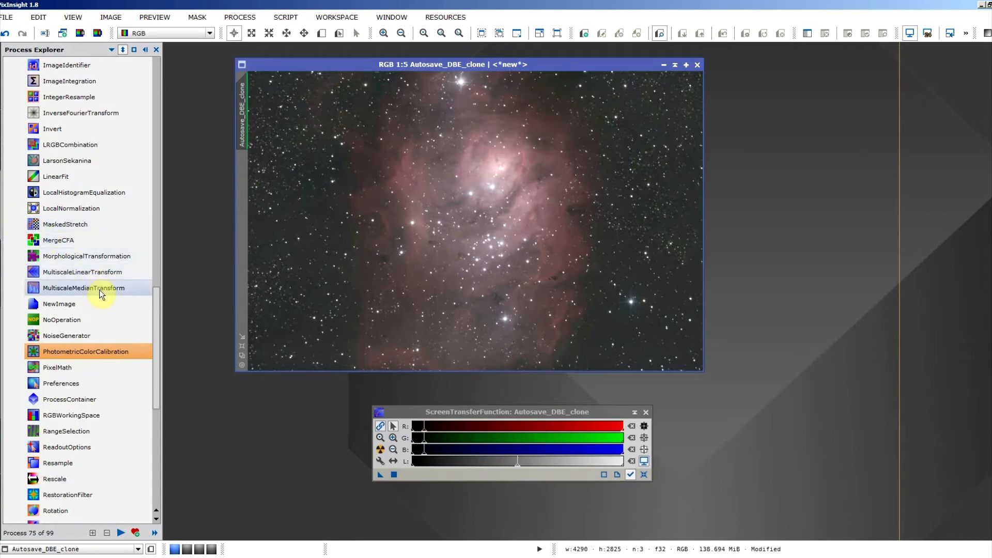
pyautogui.scroll(1, 100, 278)
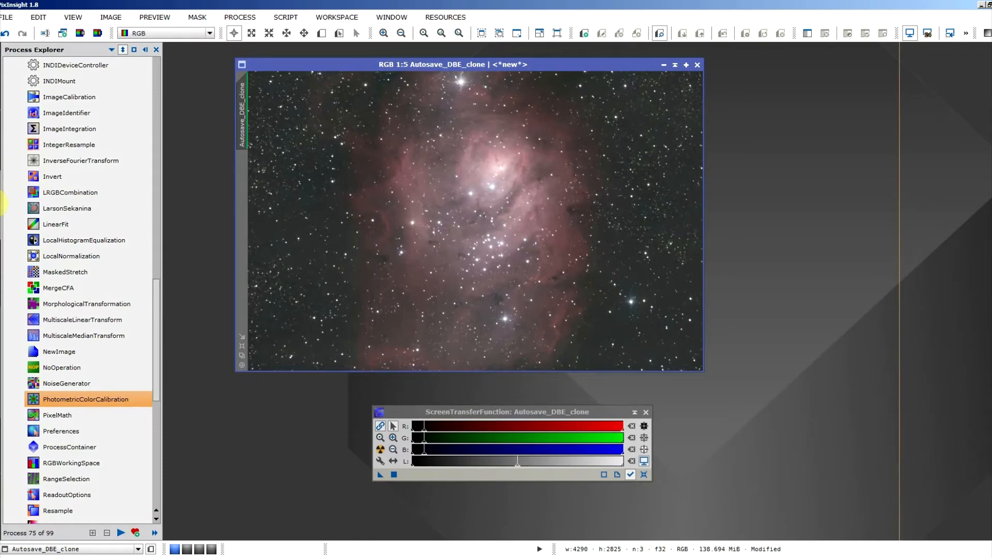
pyautogui.scroll(3, 76, 199)
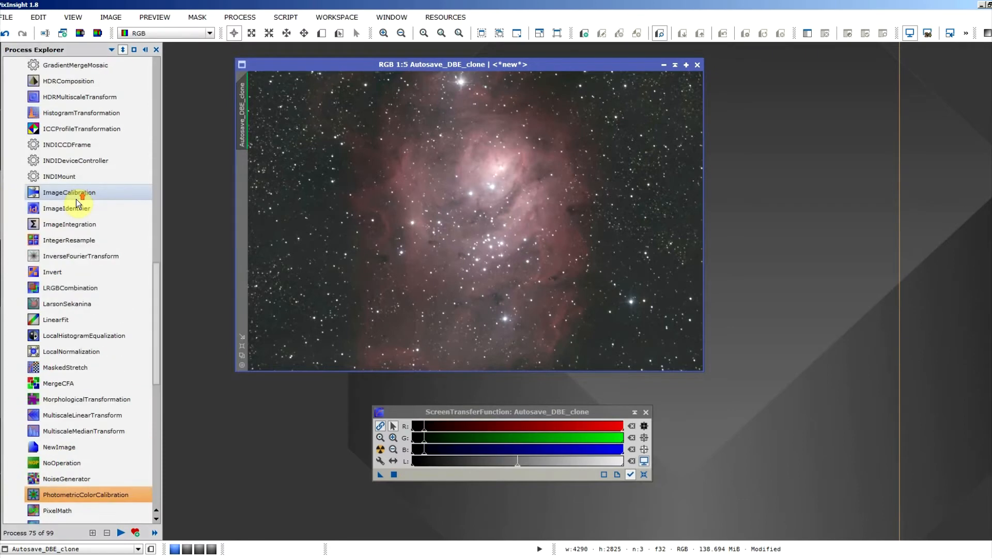
pyautogui.doubleClick(98, 164)
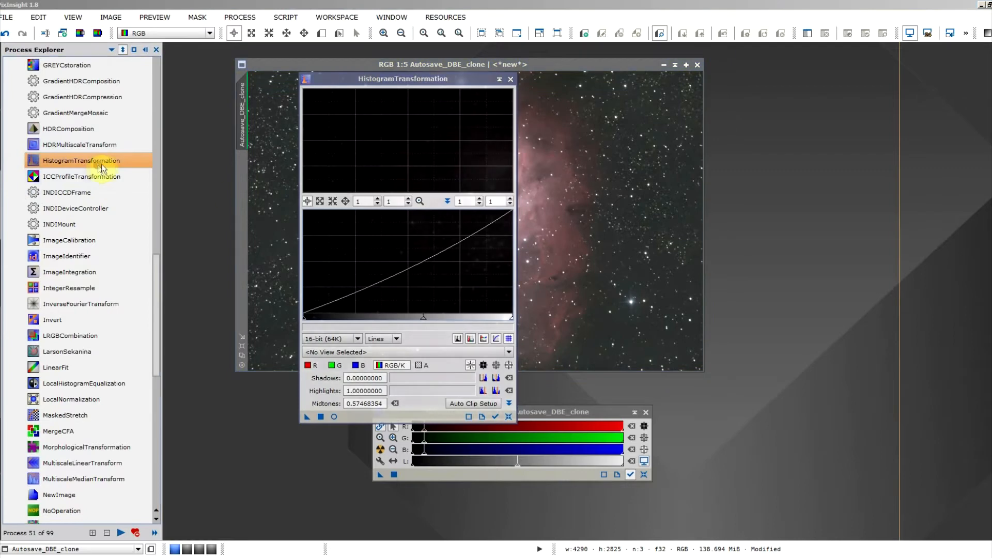
# Transfer the screen auto-stretch to HistogramTransformation, apply it permanently to Autosave_DBE_clone, and reset the image's screen stretch.
pyautogui.moveTo(427, 80); pyautogui.dragTo(830, 76)
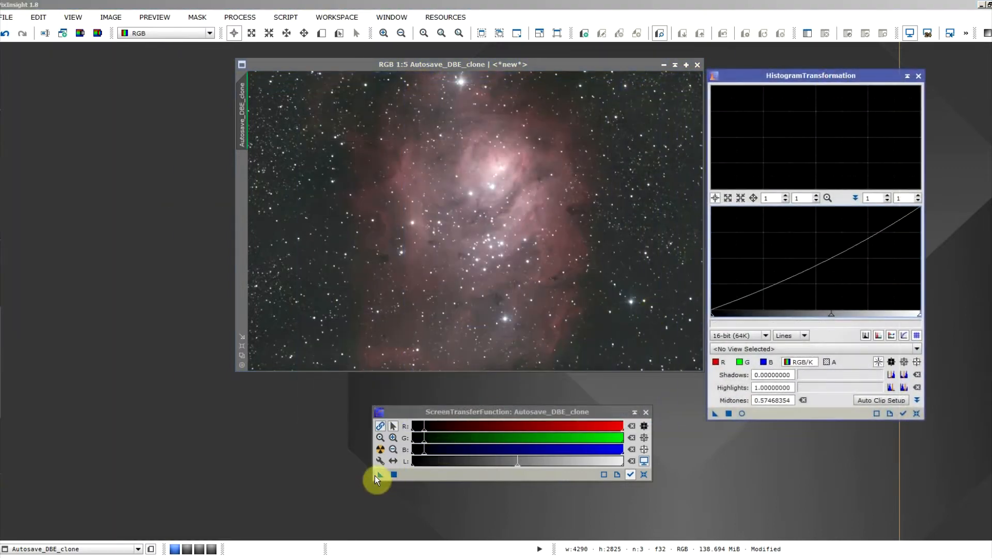
pyautogui.click(383, 473)
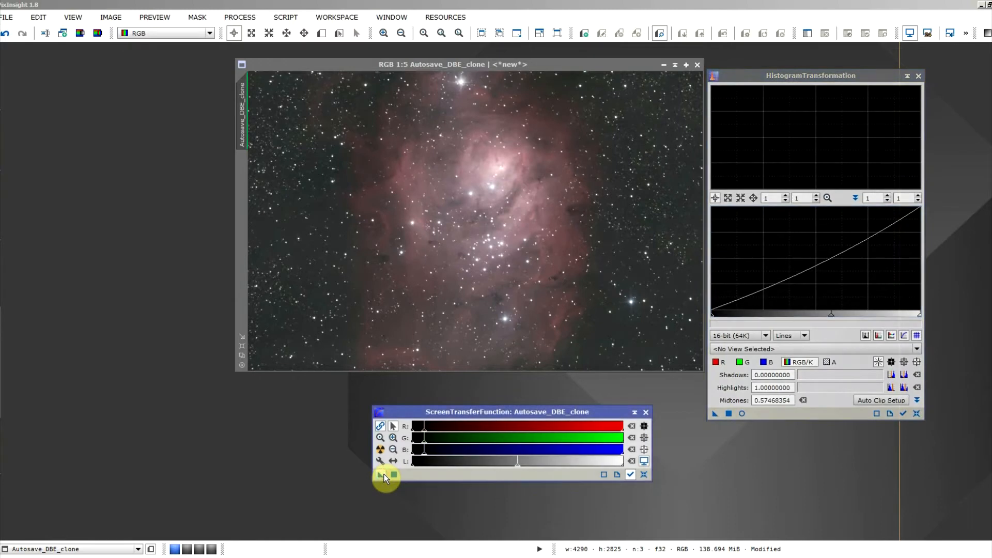
pyautogui.moveTo(383, 473); pyautogui.dragTo(771, 415)
pyautogui.moveTo(771, 414); pyautogui.dragTo(560, 308)
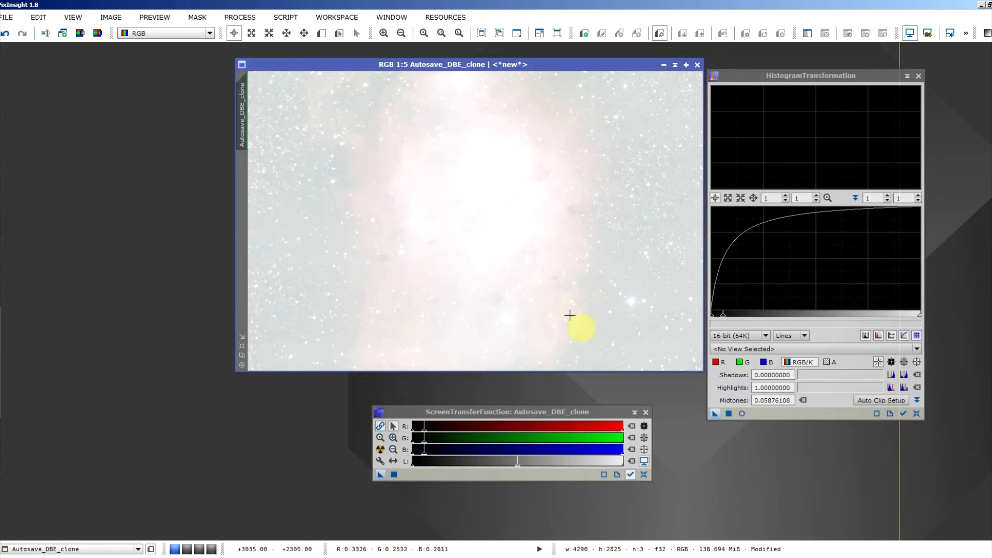
pyautogui.click(644, 475)
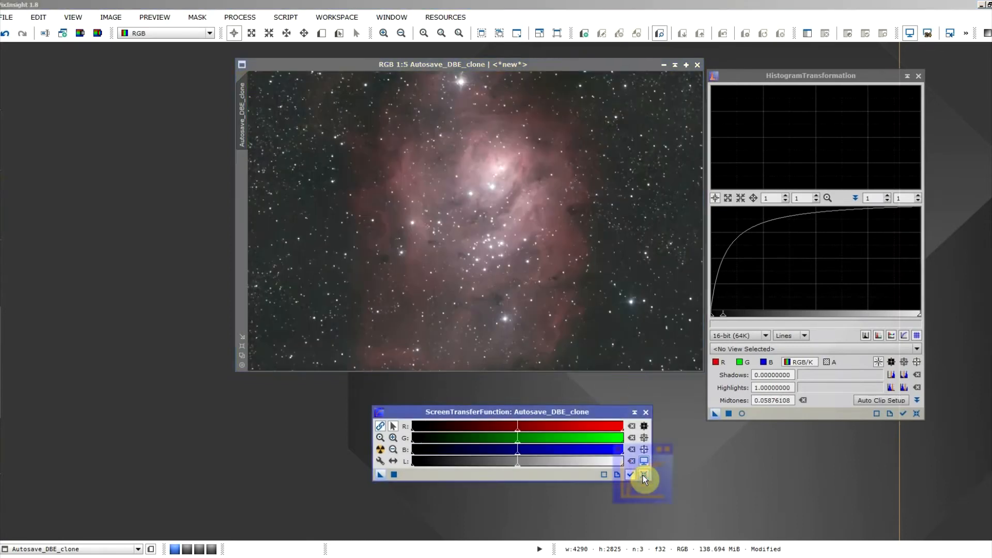
pyautogui.click(495, 264)
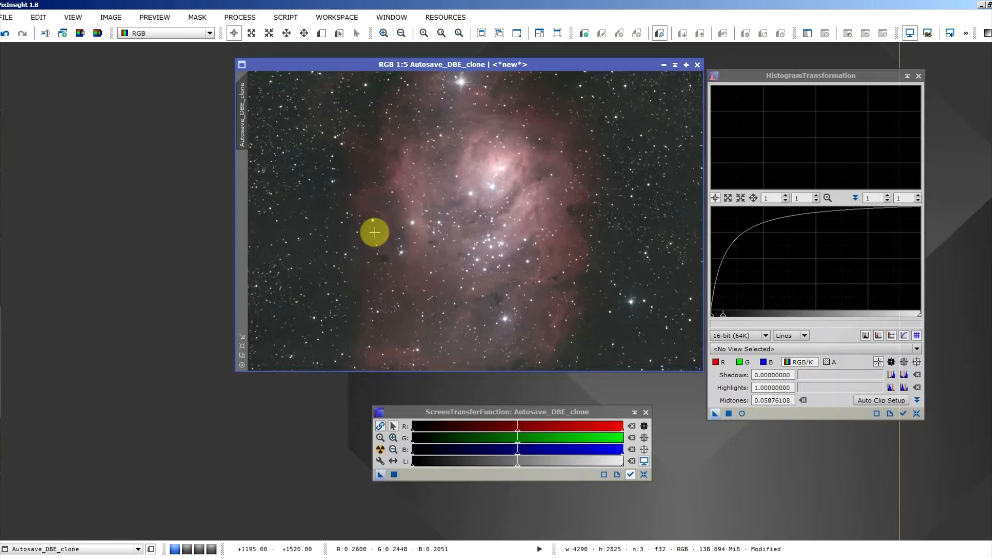
# Duplicate the linear, unstretched state of Autosave_DBE_clone and restore the histogram stretch on the original.
pyautogui.rightClick(434, 222)
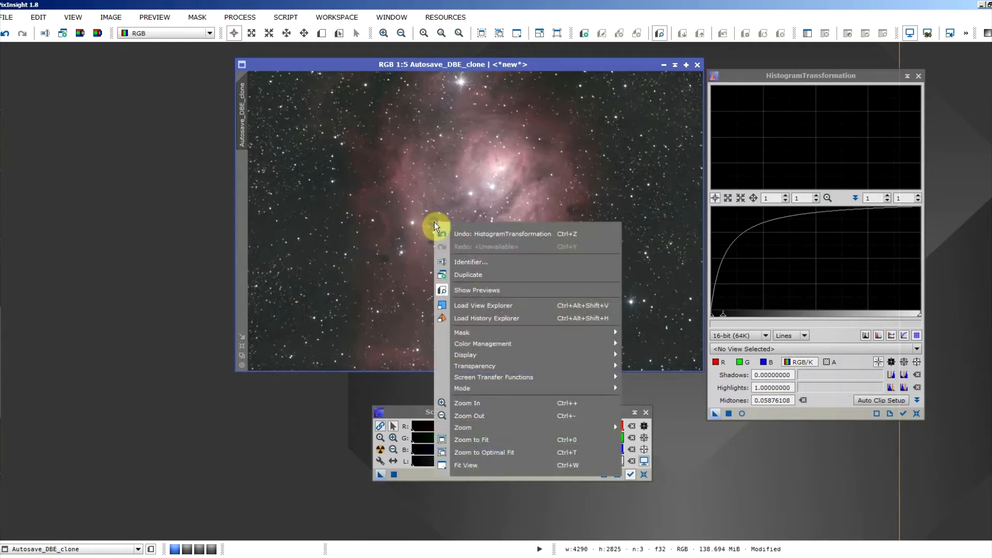
pyautogui.click(473, 239)
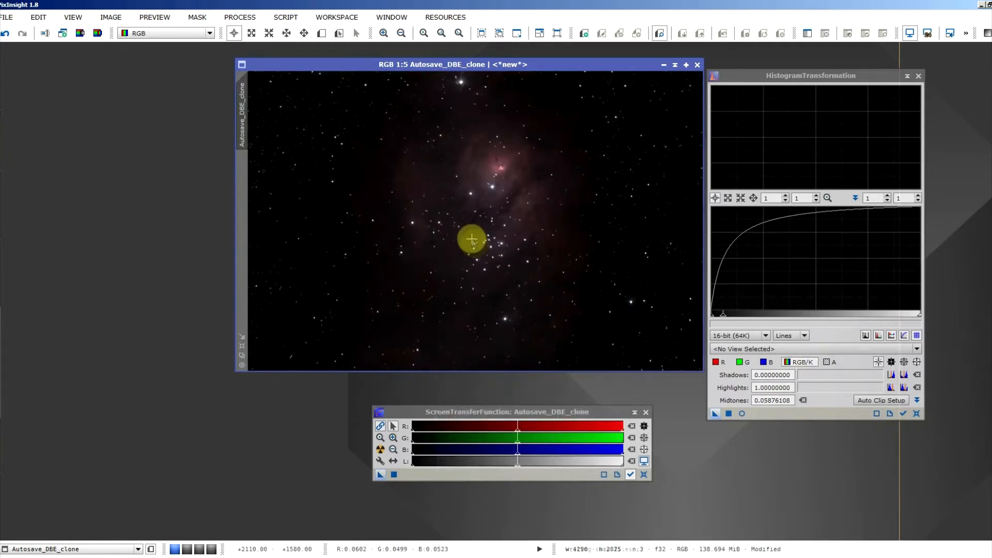
pyautogui.rightClick(241, 128)
pyautogui.click(288, 177)
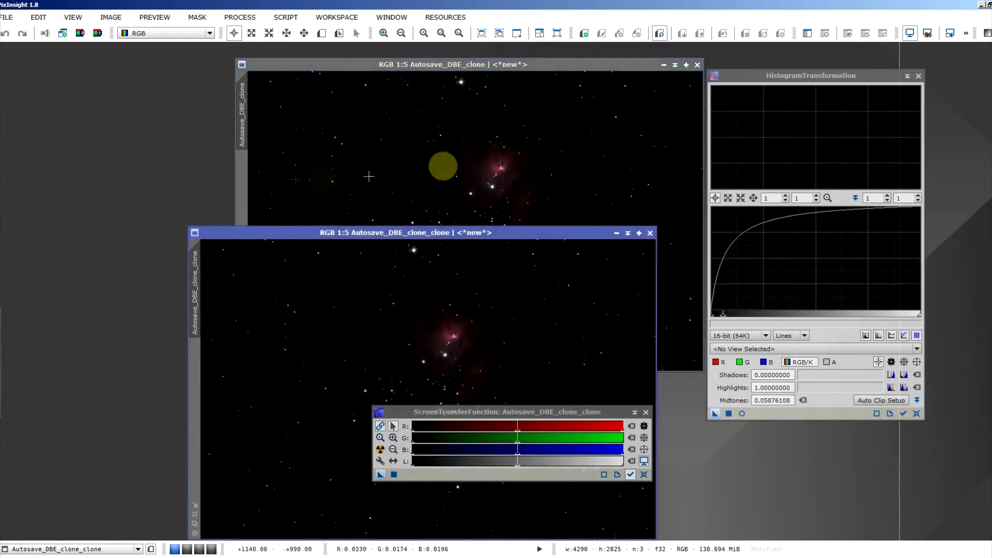
pyautogui.rightClick(469, 144)
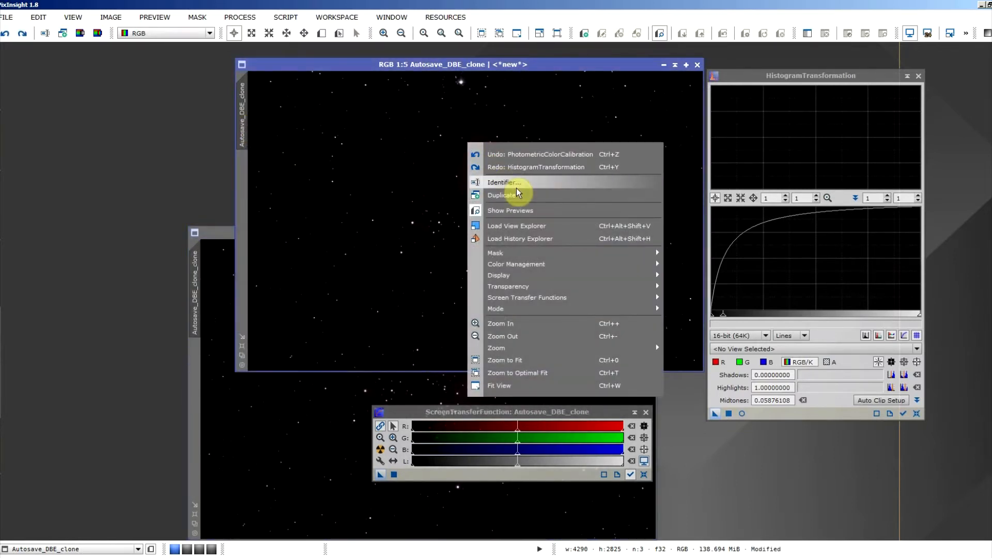
pyautogui.click(513, 167)
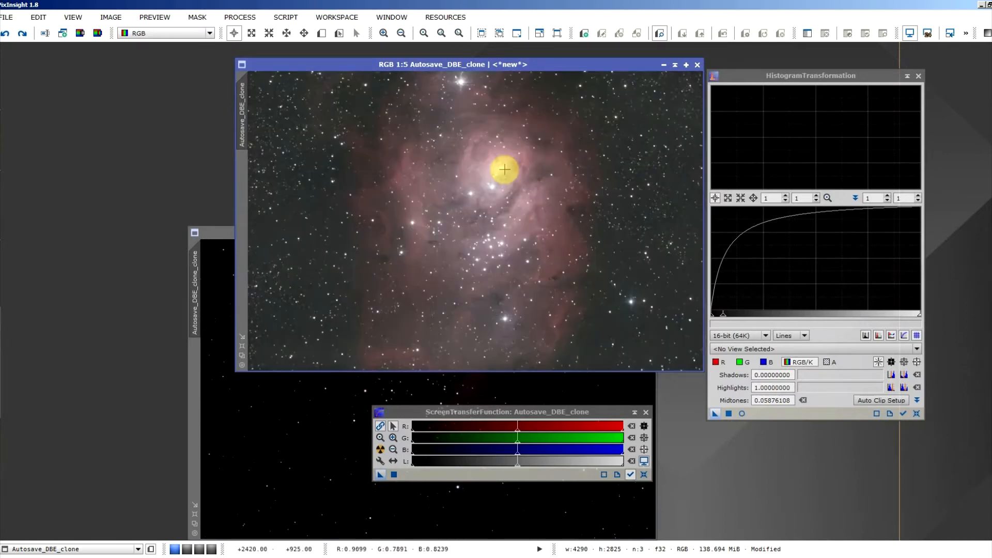
# Collapse the Autosave_DBE_clone and HistogramTransformation windows and arrange the workspace around the linear duplicate.
pyautogui.click(675, 64)
pyautogui.moveTo(528, 150)
pyautogui.mouseDown()
pyautogui.moveTo(381, 151)
pyautogui.moveTo(238, 76)
pyautogui.mouseUp()
pyautogui.moveTo(415, 229); pyautogui.dragTo(430, 107)
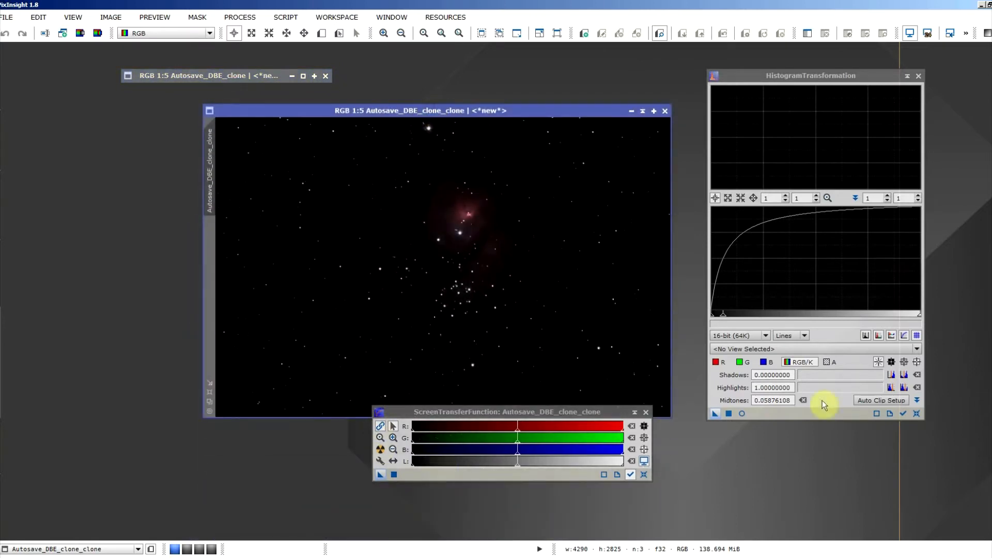
pyautogui.click(908, 84)
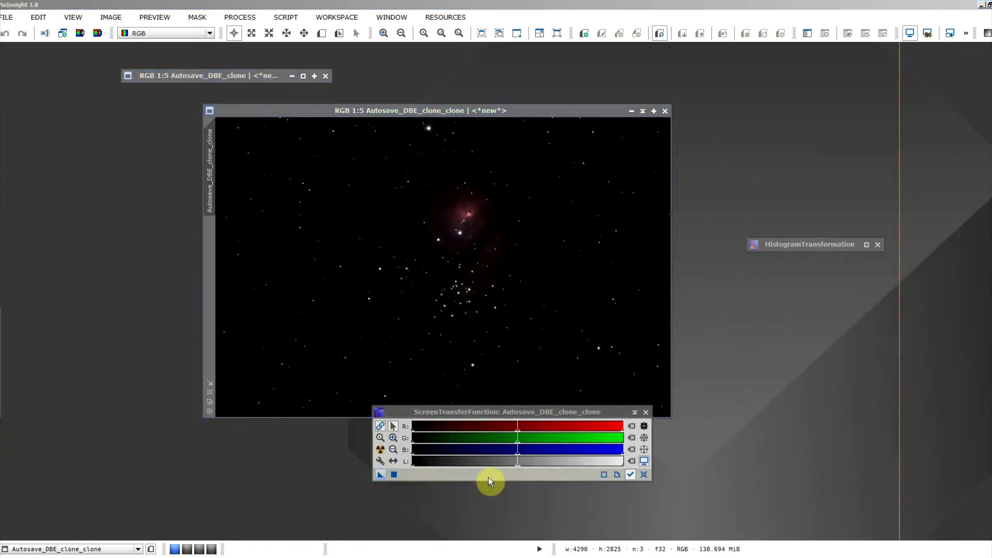
pyautogui.moveTo(498, 411); pyautogui.dragTo(465, 455)
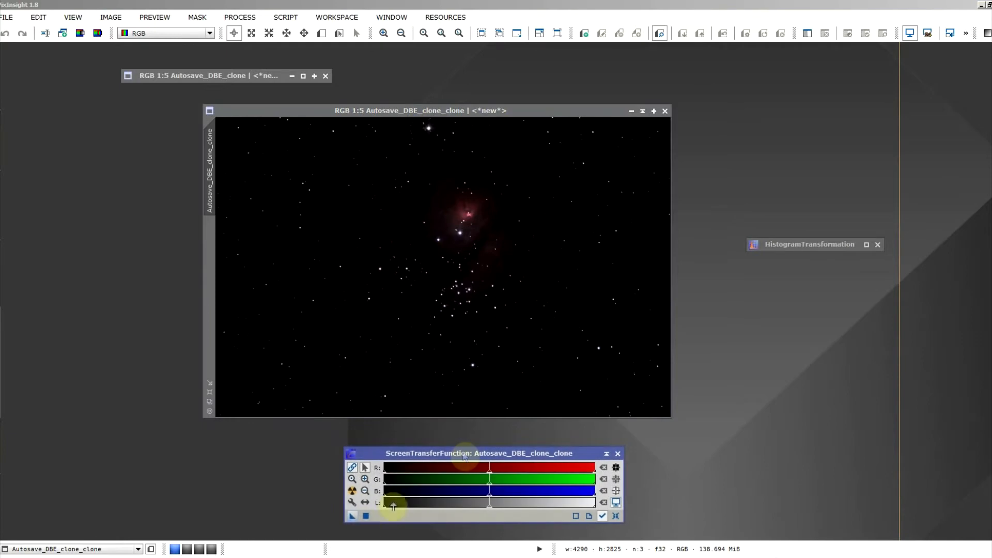
# Auto-stretch the screen display of Autosave_DBE_clone_clone and open the MaskedStretch process.
pyautogui.click(352, 490)
pyautogui.click(1, 222)
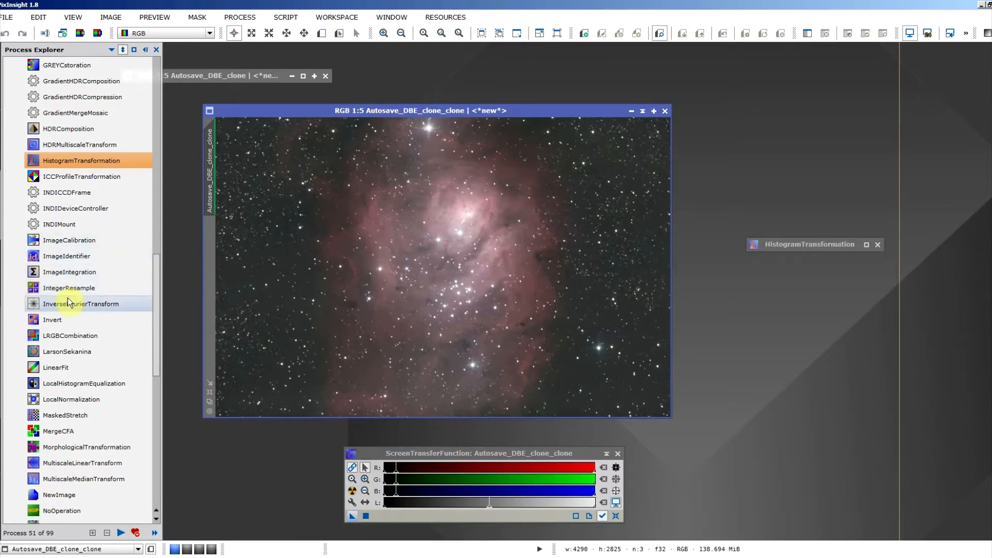
pyautogui.click(79, 415)
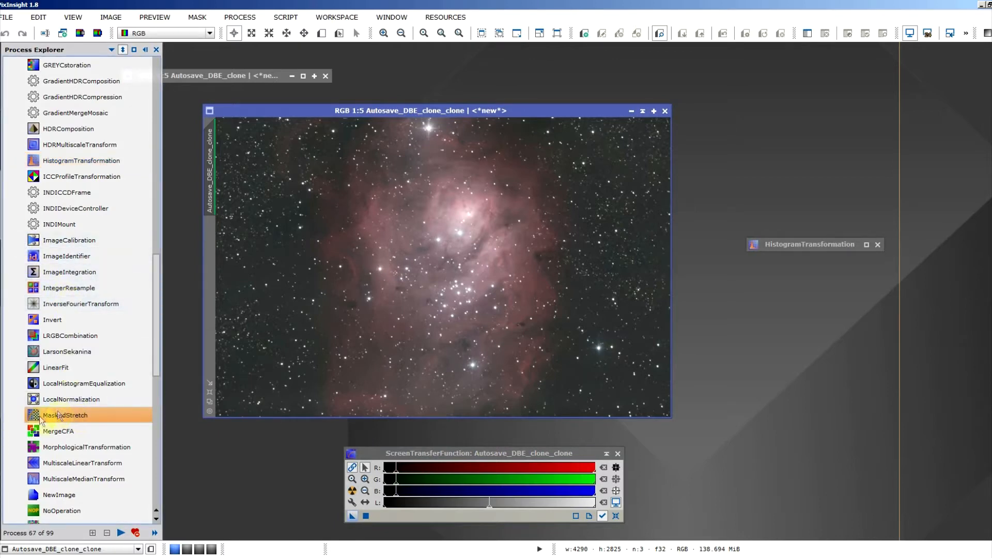
pyautogui.doubleClick(97, 415)
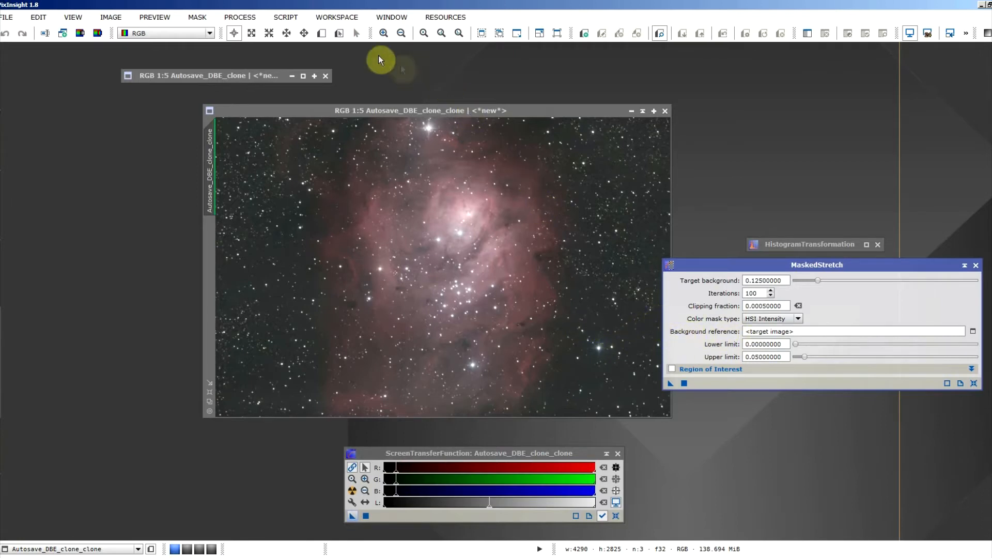
# Create a small preview on a star-free patch of dark background near the right edge of Autosave_DBE_clone_clone.
pyautogui.click(321, 33)
pyautogui.scroll(-4, 589, 354)
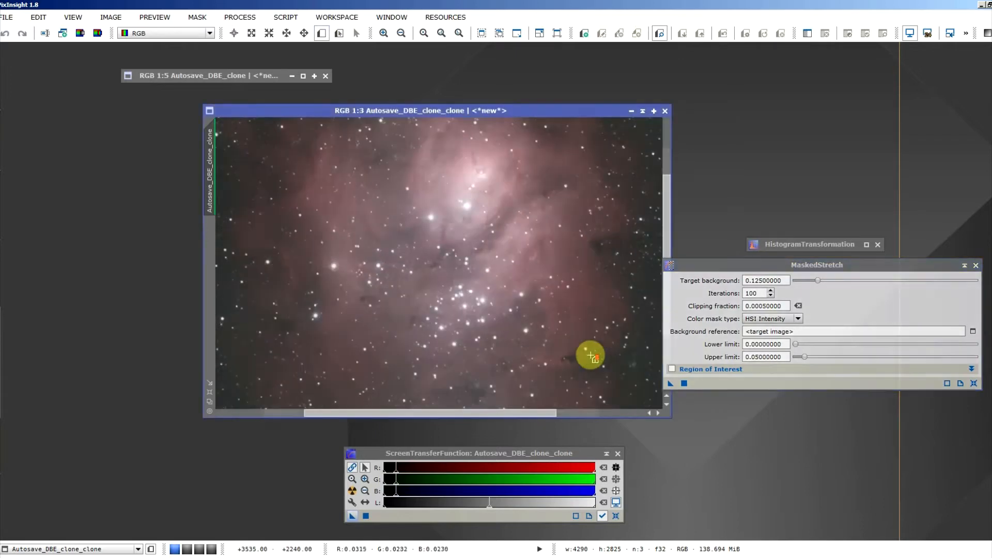
pyautogui.moveTo(604, 355); pyautogui.dragTo(126, 204)
pyautogui.moveTo(593, 361); pyautogui.dragTo(251, 202)
pyautogui.moveTo(509, 215); pyautogui.dragTo(609, 353)
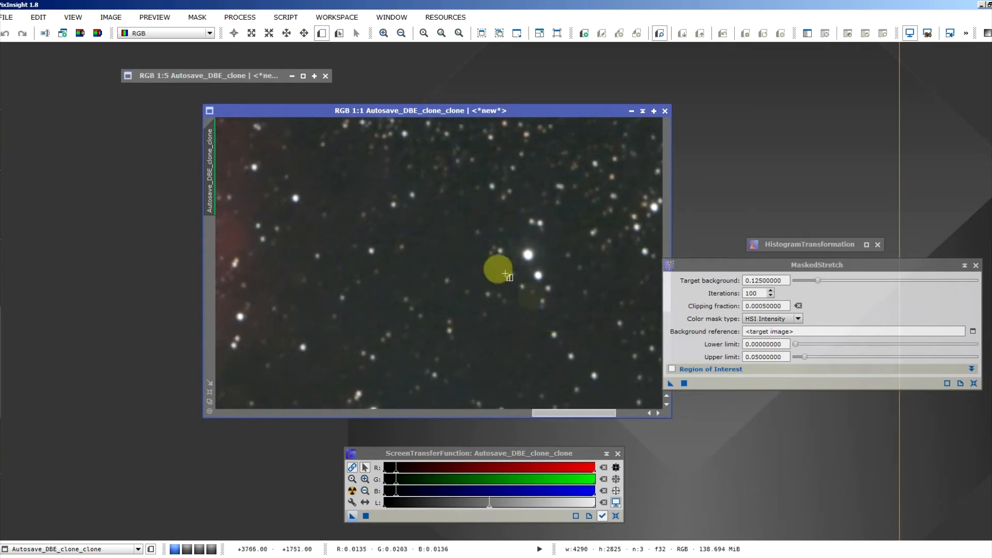
pyautogui.scroll(2, 458, 282)
pyautogui.moveTo(593, 326)
pyautogui.mouseDown()
pyautogui.moveTo(437, 275)
pyautogui.moveTo(421, 255)
pyautogui.moveTo(418, 277)
pyautogui.mouseUp()
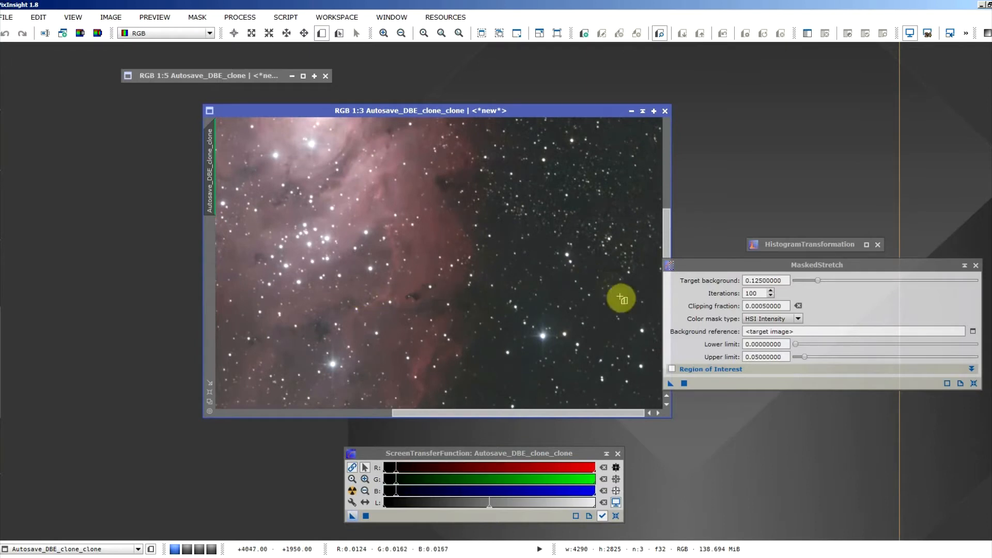
pyautogui.scroll(-1, 612, 272)
pyautogui.moveTo(631, 250); pyautogui.dragTo(408, 388)
pyautogui.moveTo(585, 233); pyautogui.dragTo(527, 288)
pyautogui.scroll(-1, 612, 272)
pyautogui.moveTo(609, 272); pyautogui.dragTo(267, 286)
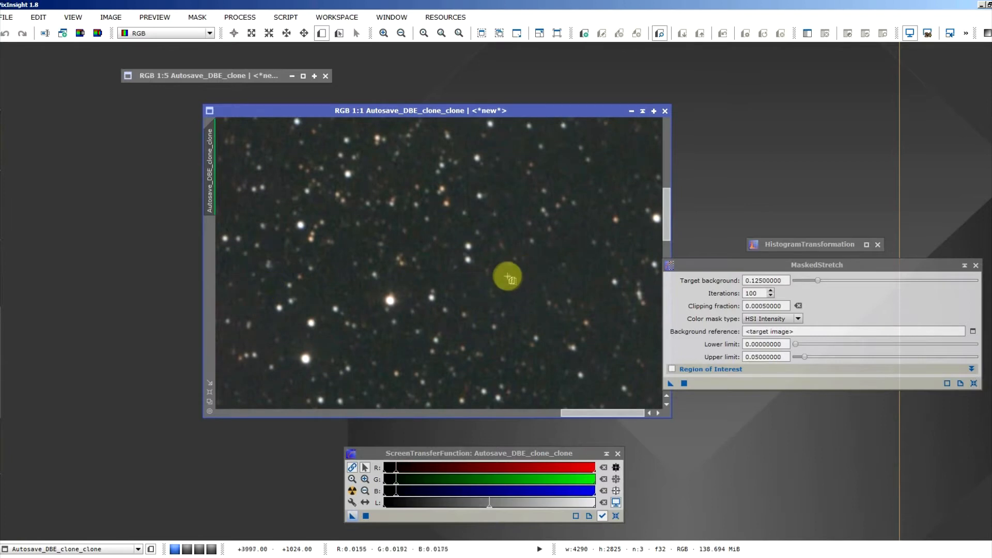
pyautogui.moveTo(505, 272); pyautogui.dragTo(528, 300)
pyautogui.scroll(4, 517, 337)
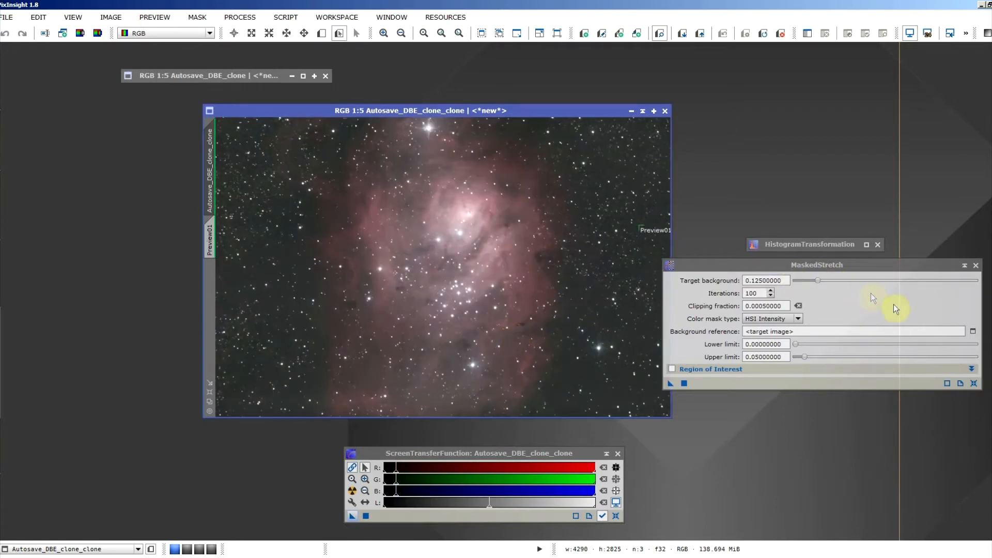
# Set MaskedStretch's background reference to Autosave_DBE_clone_clone->Preview01.
pyautogui.click(973, 332)
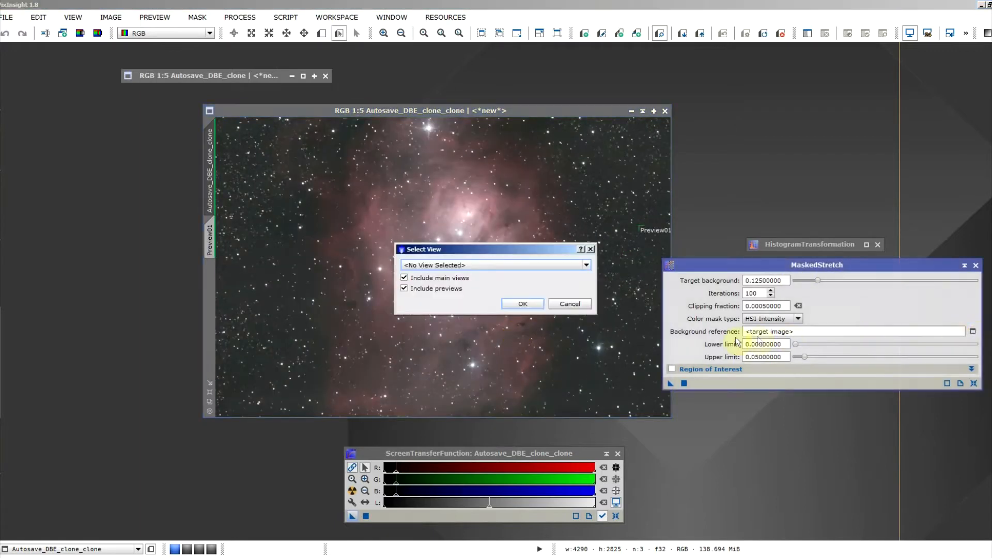
pyautogui.click(548, 265)
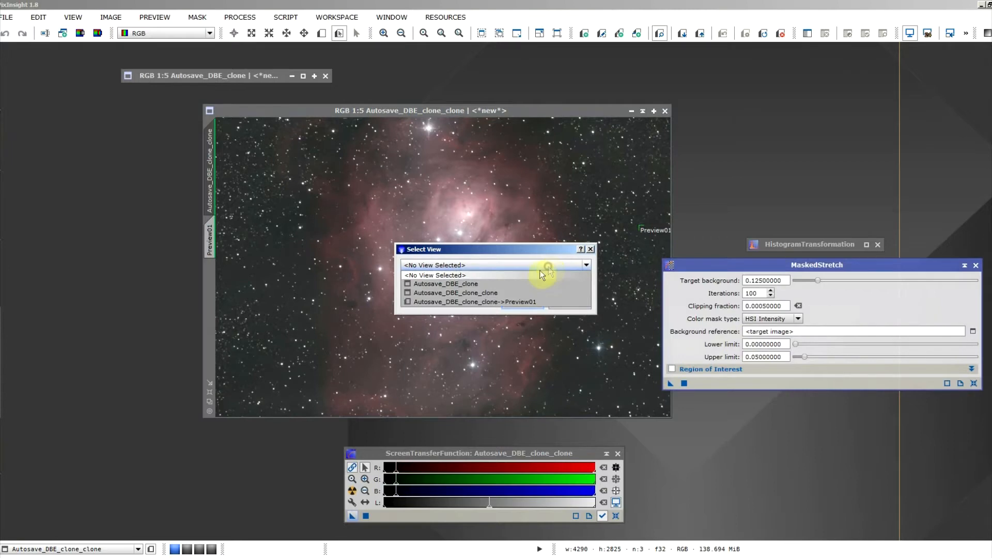
pyautogui.click(490, 302)
pyautogui.click(514, 304)
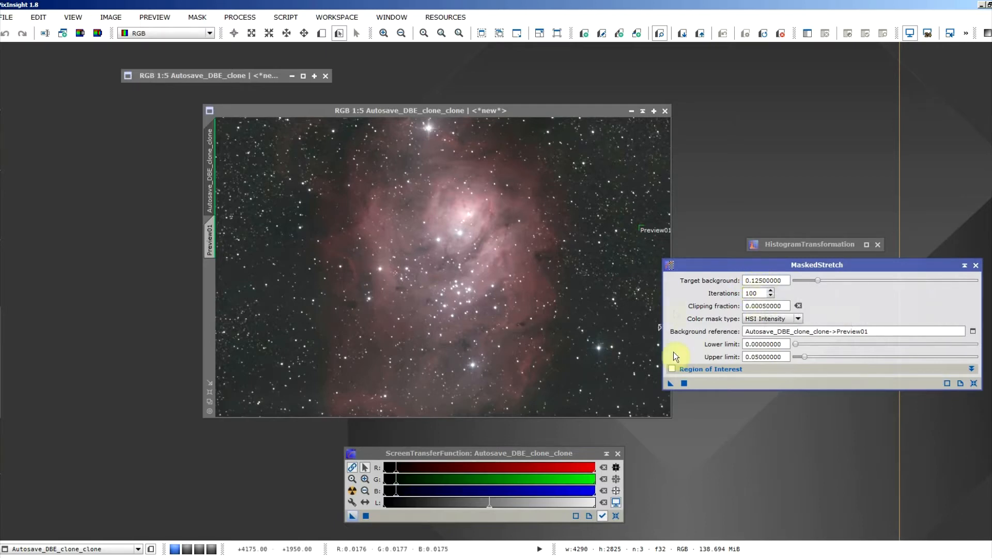
# Check the stretched Autosave_DBE_clone for comparison, and set MaskedStretch's target background to 0.15 and clipping fraction to 0.
pyautogui.doubleClick(251, 74)
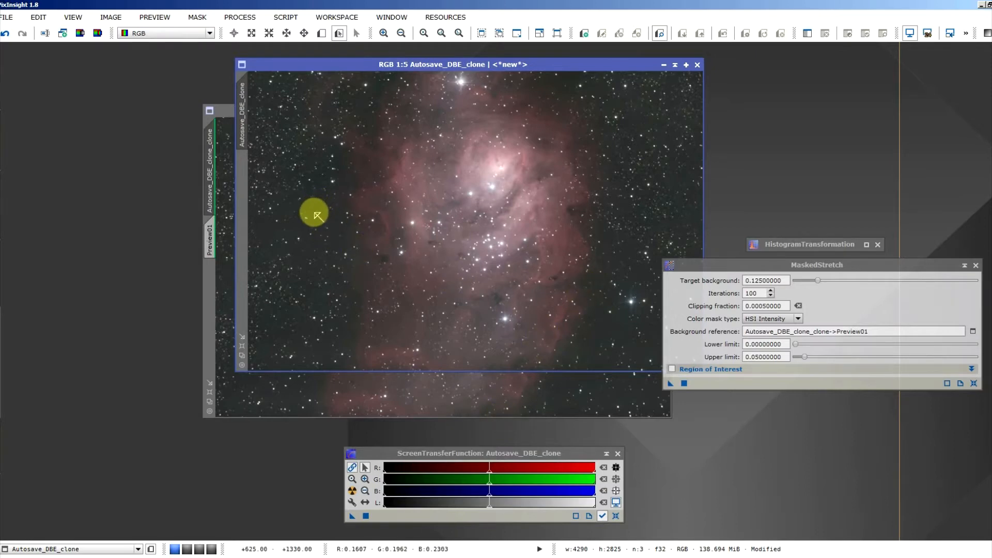
pyautogui.click(672, 63)
pyautogui.moveTo(818, 281); pyautogui.dragTo(820, 282)
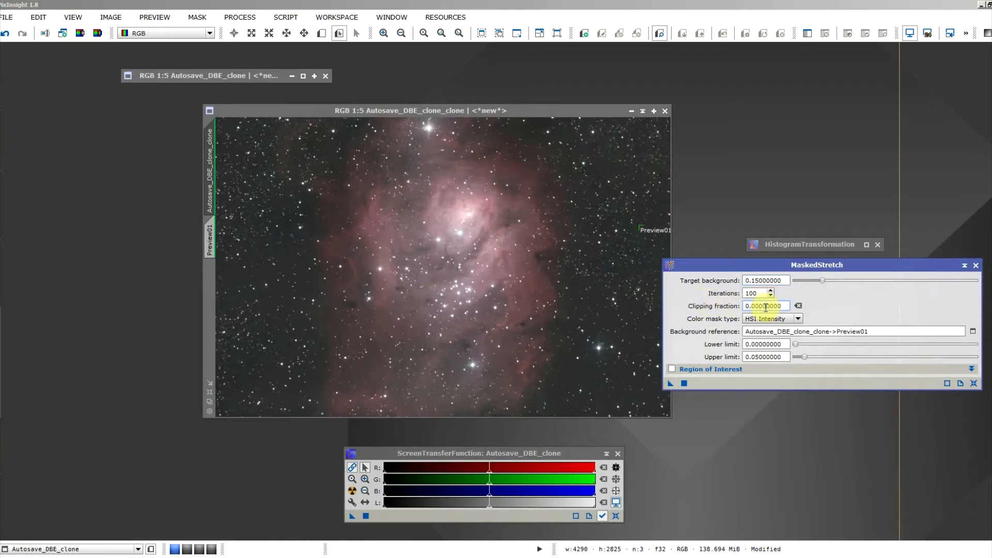
pyautogui.moveTo(757, 306); pyautogui.dragTo(789, 308)
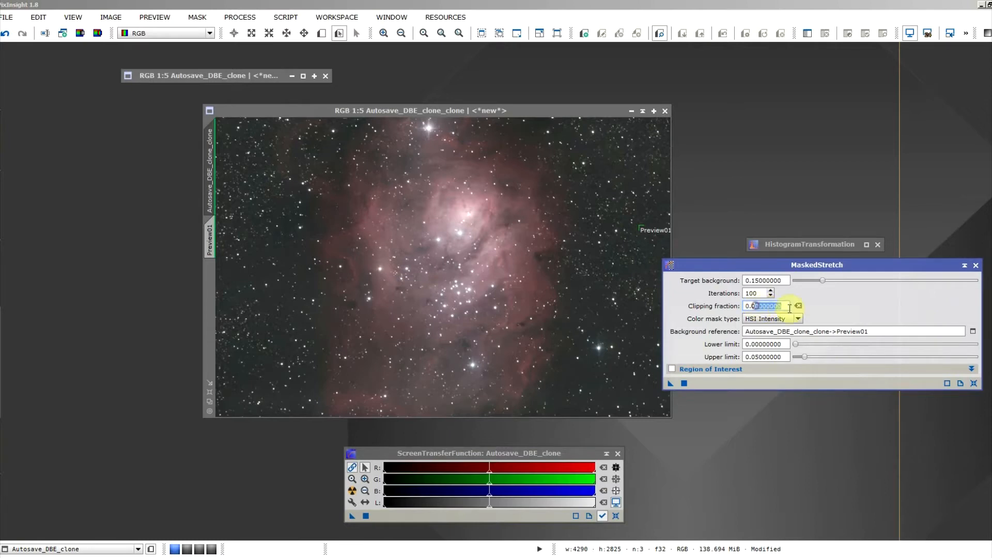
# Reset the screen stretch on Autosave_DBE_clone_clone and apply MaskedStretch to the image.
pyautogui.click(580, 283)
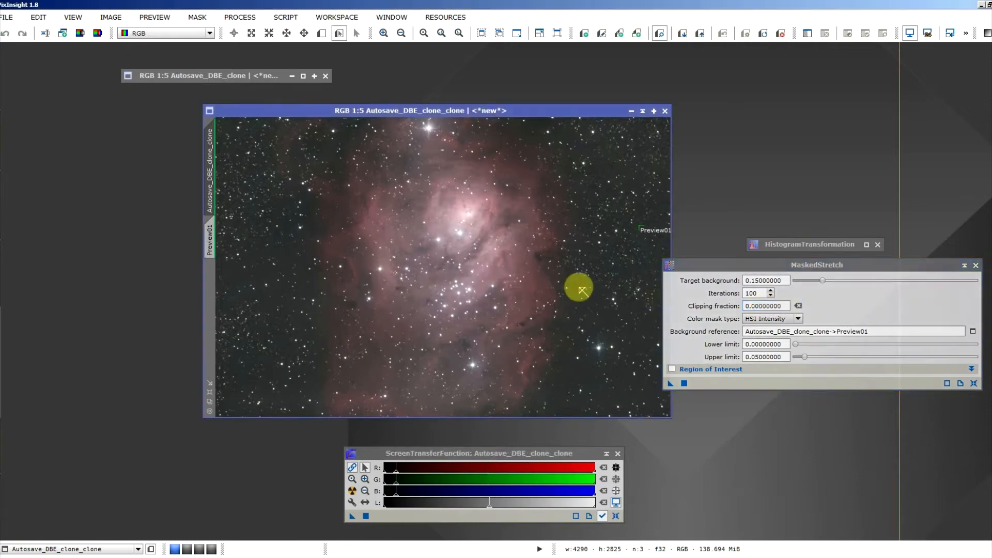
pyautogui.click(616, 516)
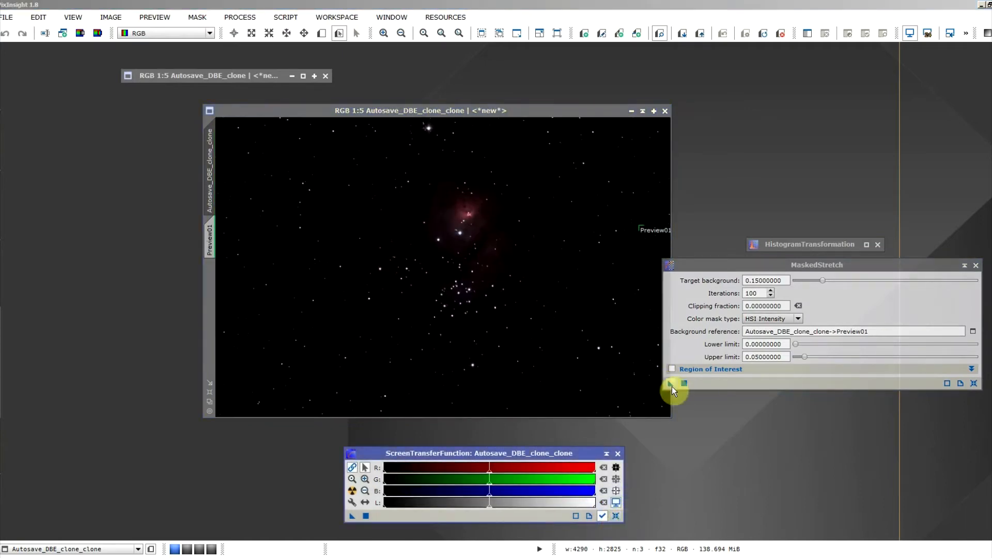
pyautogui.moveTo(669, 385); pyautogui.dragTo(526, 266)
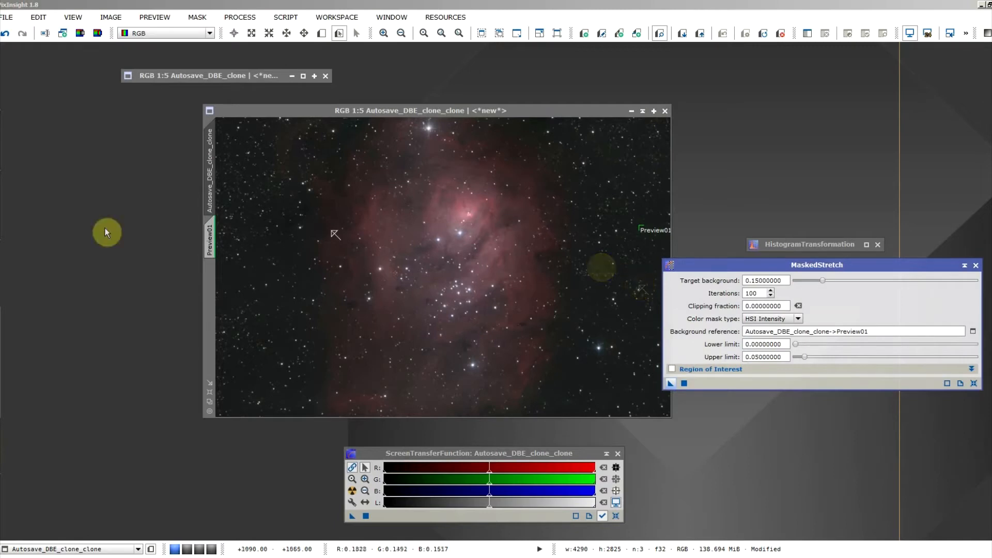
pyautogui.moveTo(3, 88)
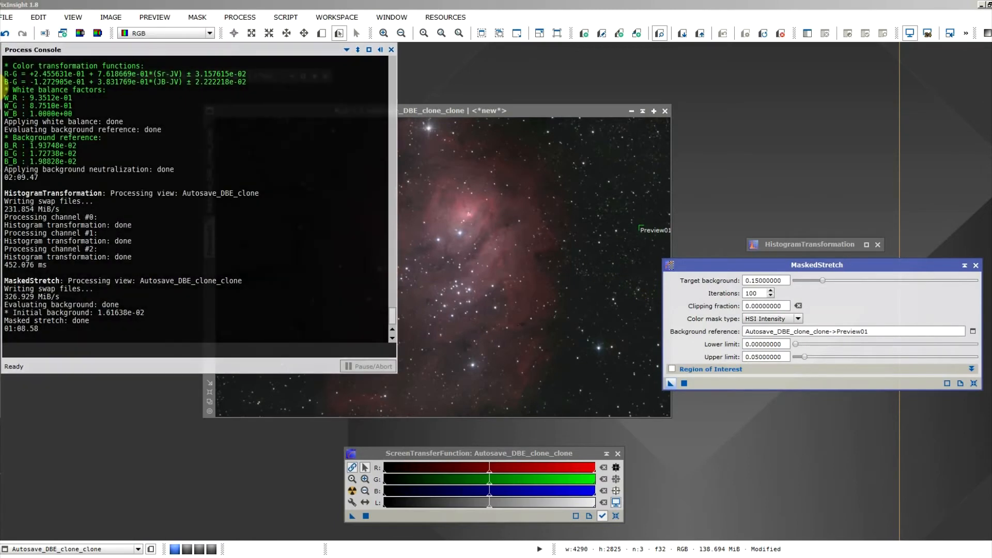
pyautogui.click(447, 114)
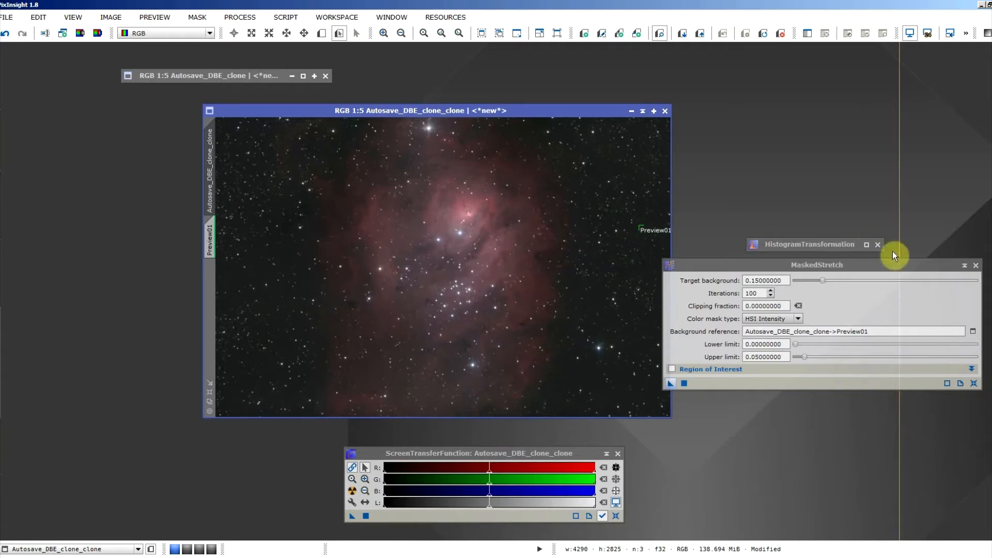
# Close MaskedStretch, reopen the collapsed HistogramTransformation window, and reset its parameters to defaults.
pyautogui.click(975, 266)
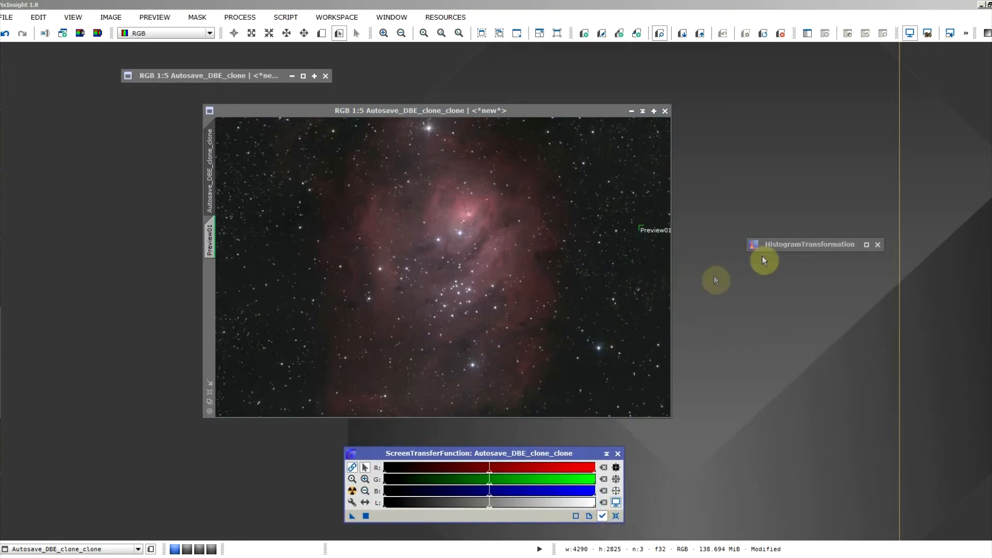
pyautogui.doubleClick(794, 244)
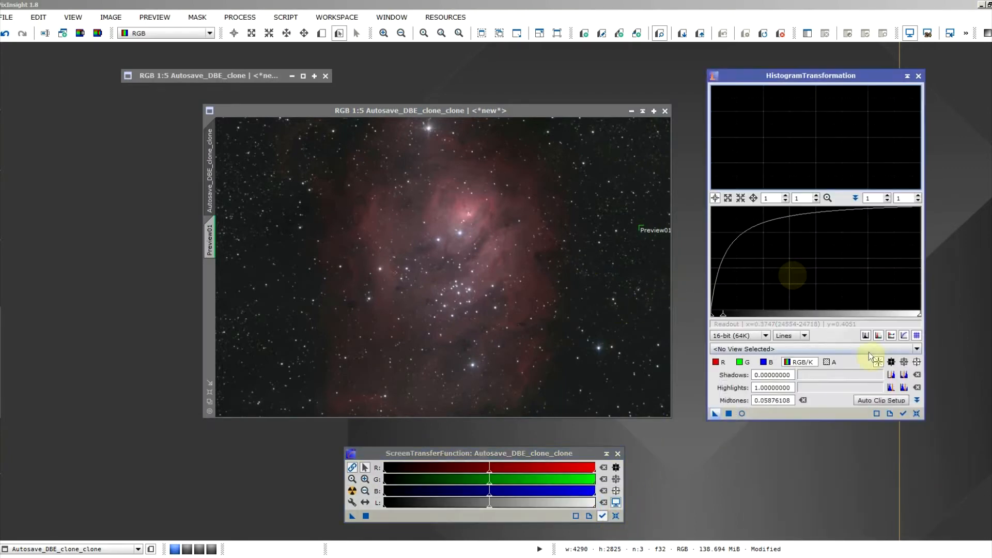
pyautogui.click(916, 413)
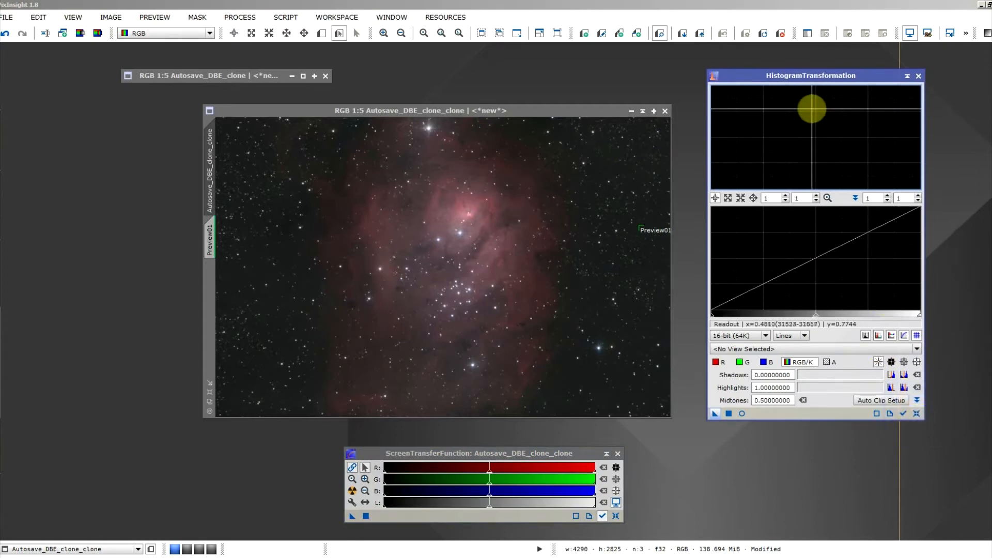
# Rename the Autosave_DBE_clone_clone image's identifier to Masked.
pyautogui.click(518, 112)
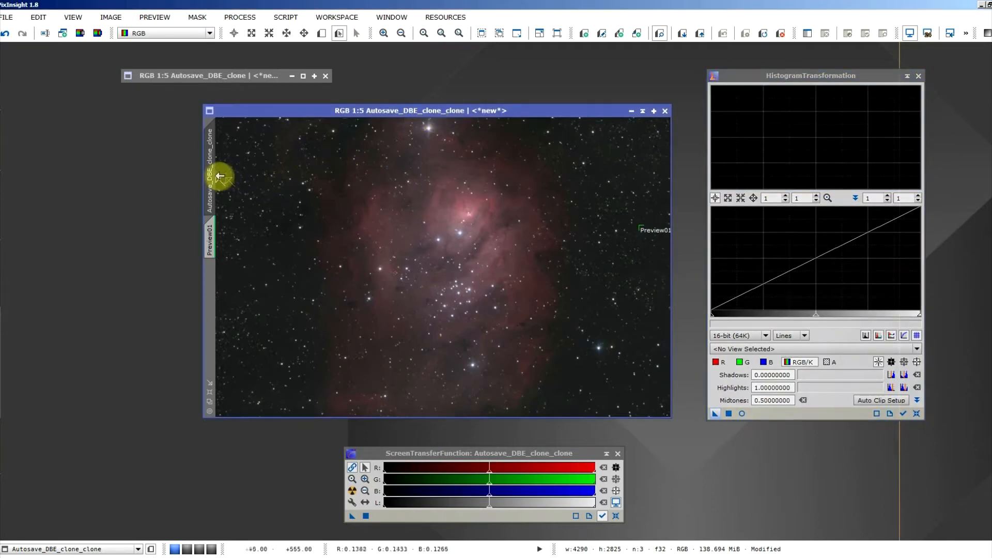
pyautogui.moveTo(213, 201)
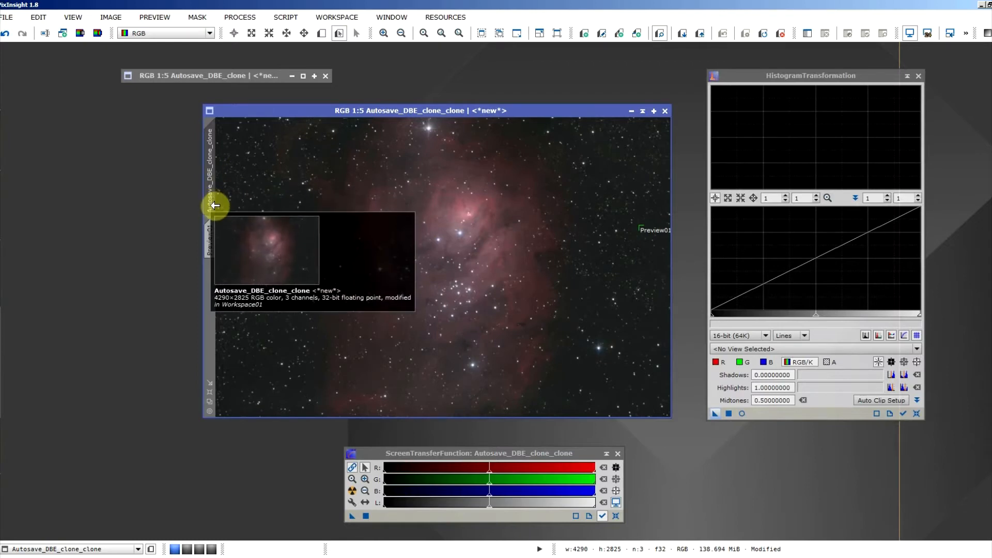
pyautogui.rightClick(212, 167)
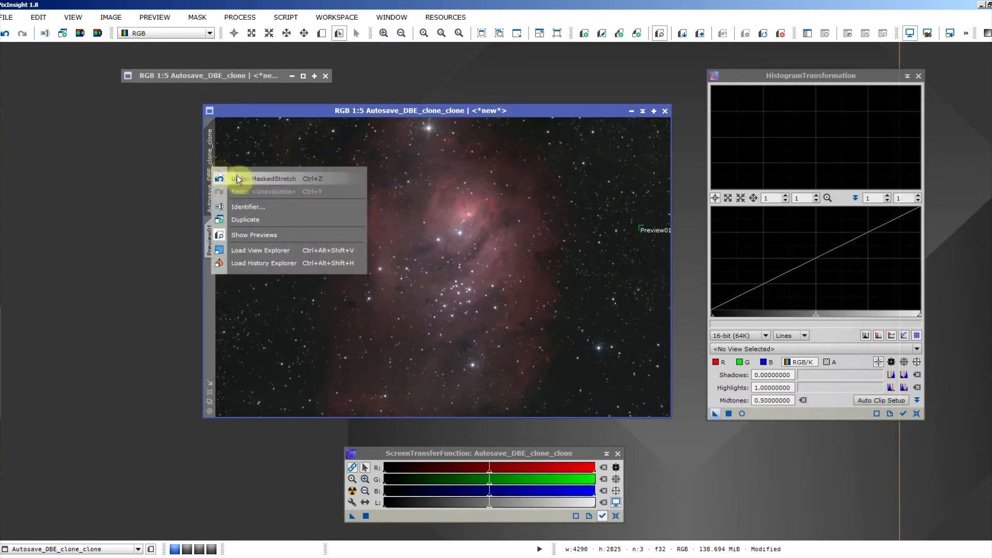
pyautogui.click(298, 208)
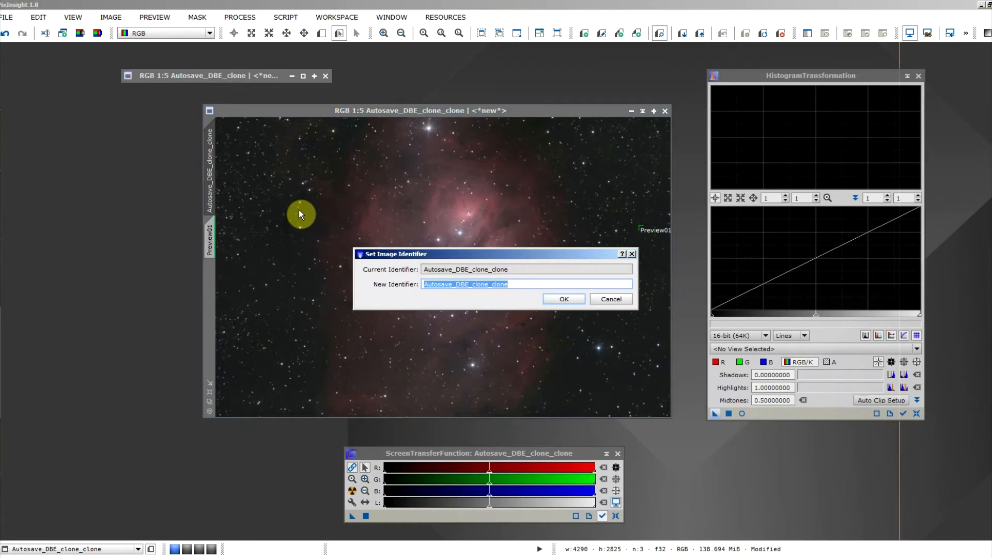
pyautogui.write('Masked')
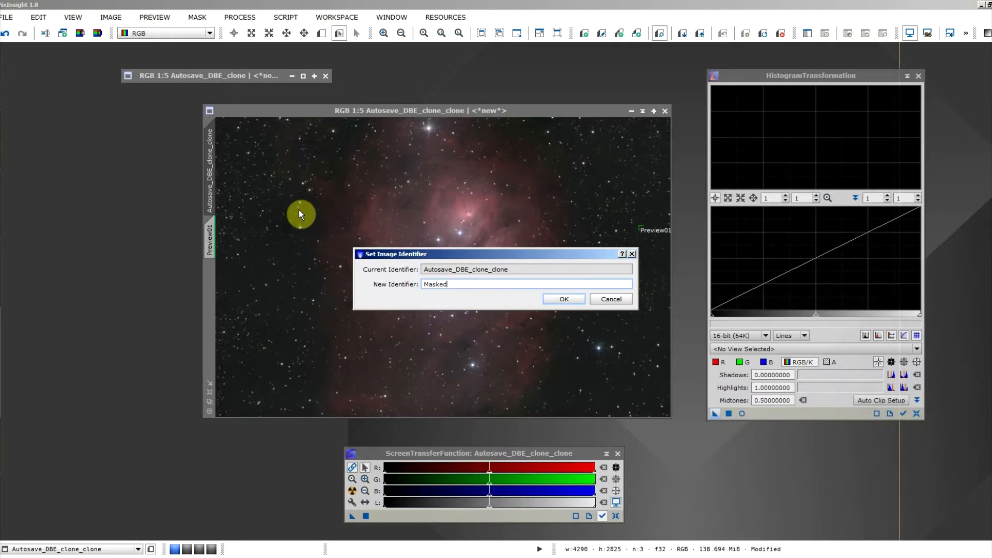
pyautogui.press('Return')
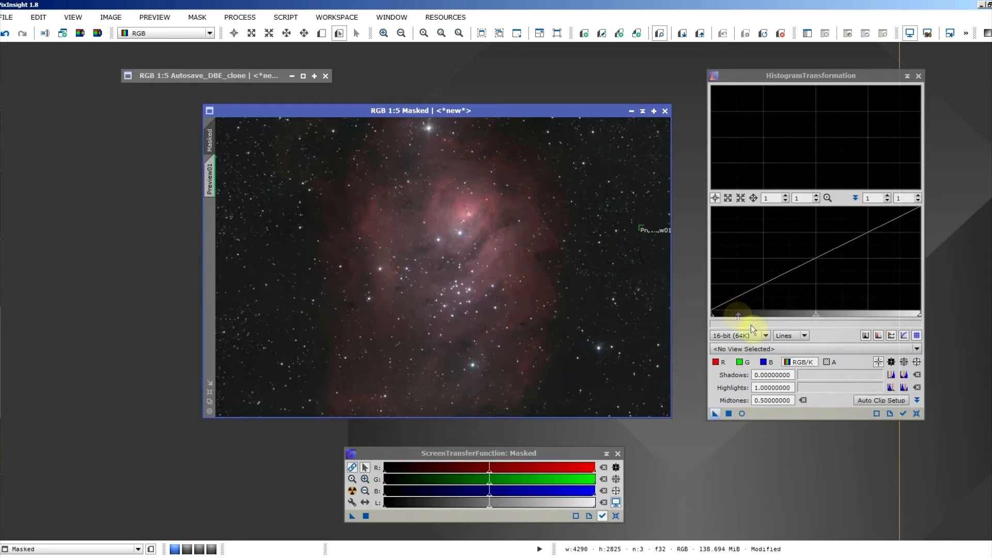
# Load the Masked view's histogram into HistogramTransformation and nudge the midtones to about 0.506.
pyautogui.click(756, 346)
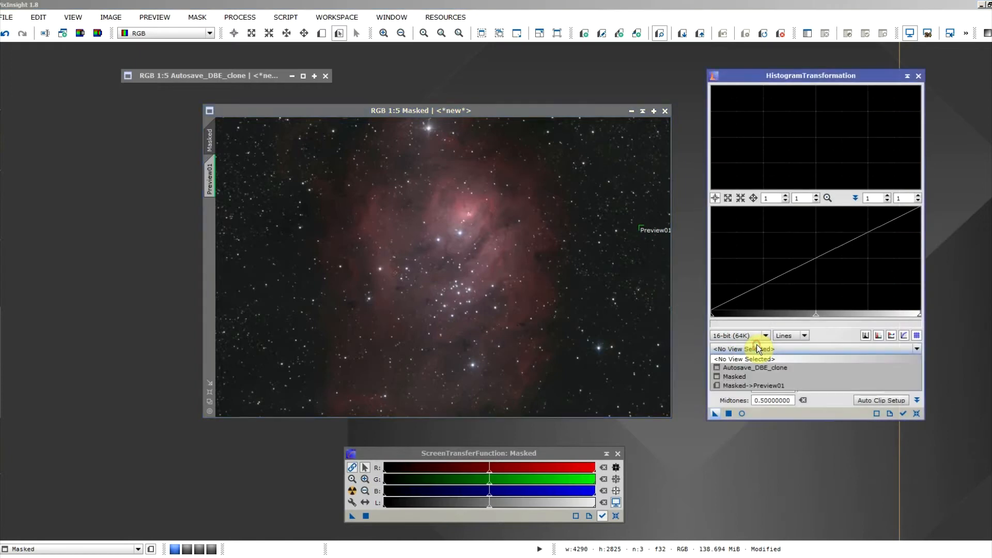
pyautogui.click(731, 353)
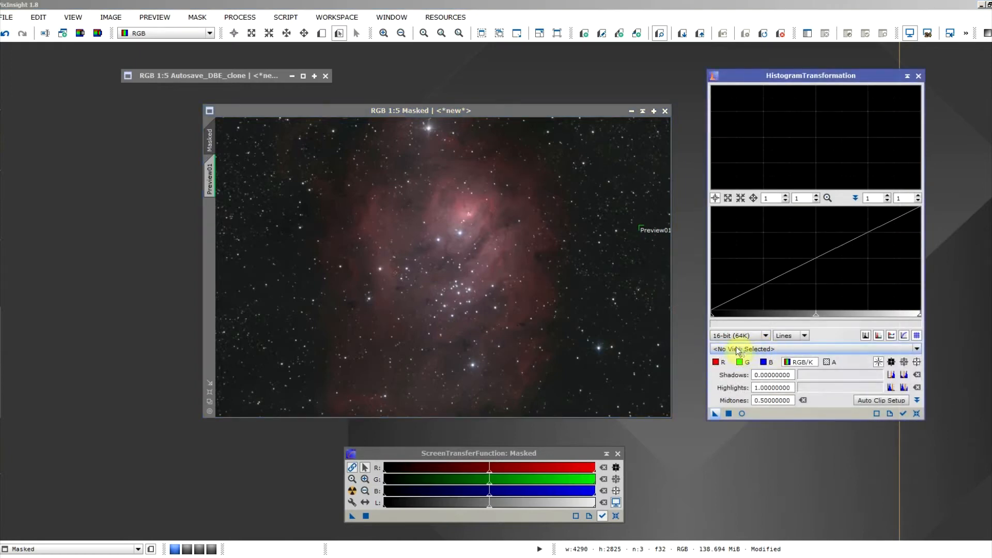
pyautogui.click(743, 350)
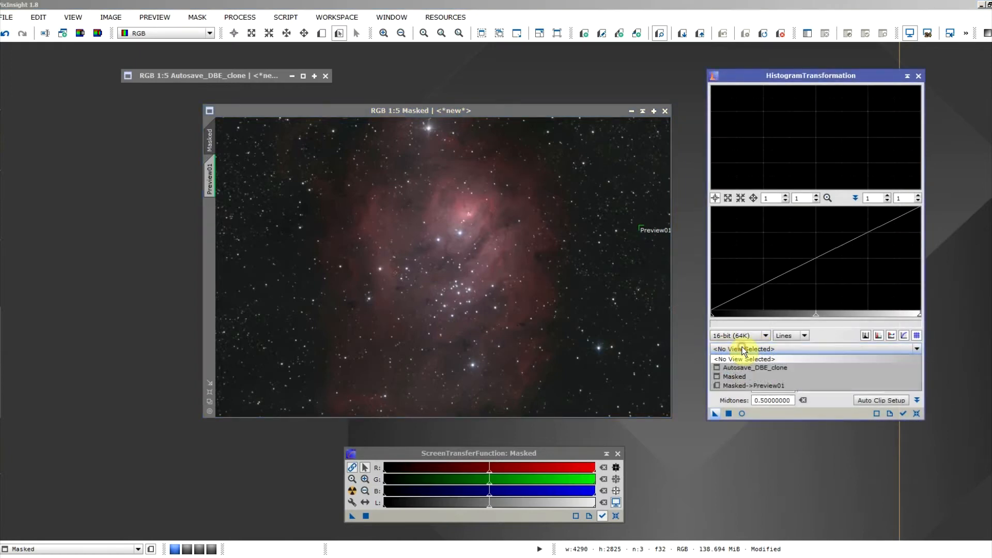
pyautogui.click(746, 376)
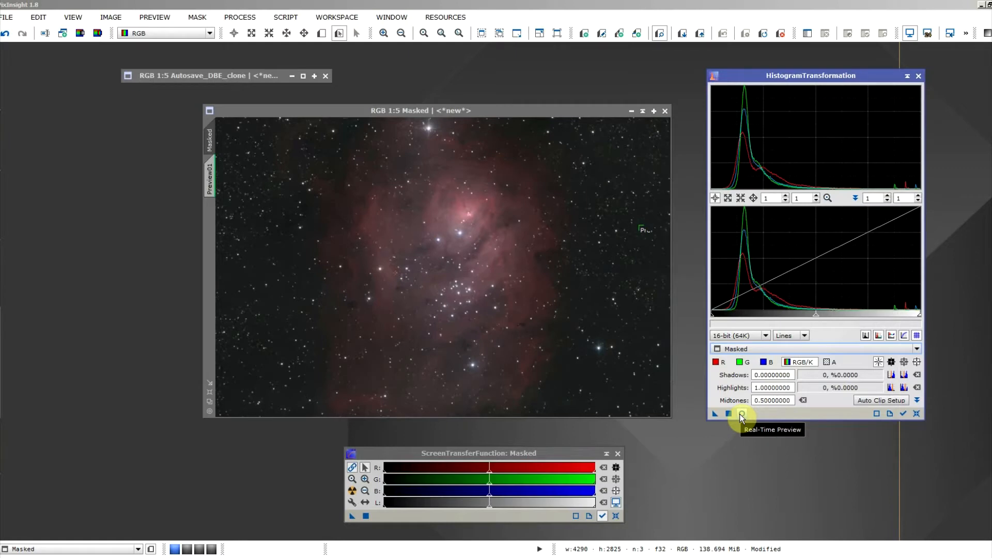
pyautogui.moveTo(820, 319)
pyautogui.mouseDown()
pyautogui.moveTo(873, 319)
pyautogui.moveTo(763, 320)
pyautogui.moveTo(826, 319)
pyautogui.moveTo(817, 320)
pyautogui.mouseUp()
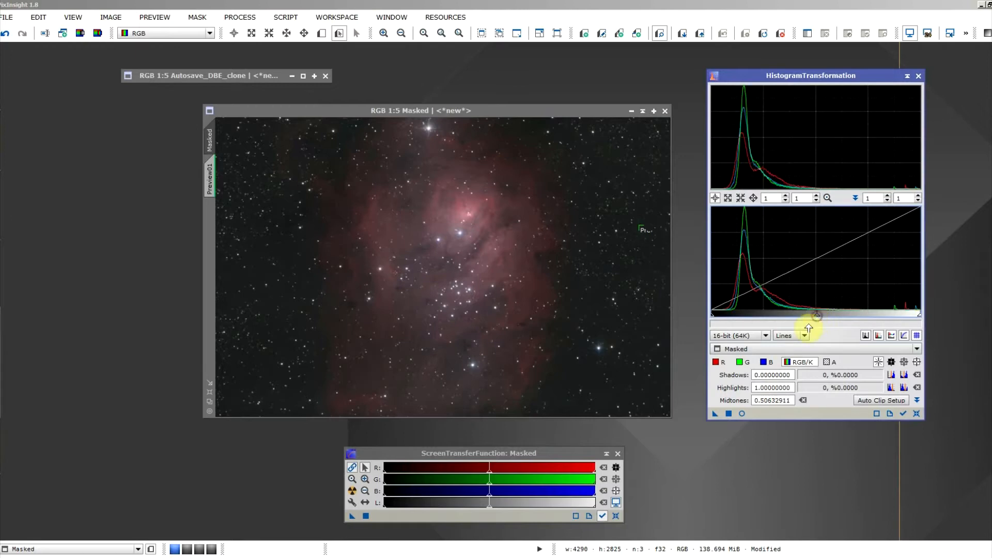
# Start a real-time preview of the HistogramTransformation, set its quality to Maximum, and enlarge the preview window.
pyautogui.click(742, 413)
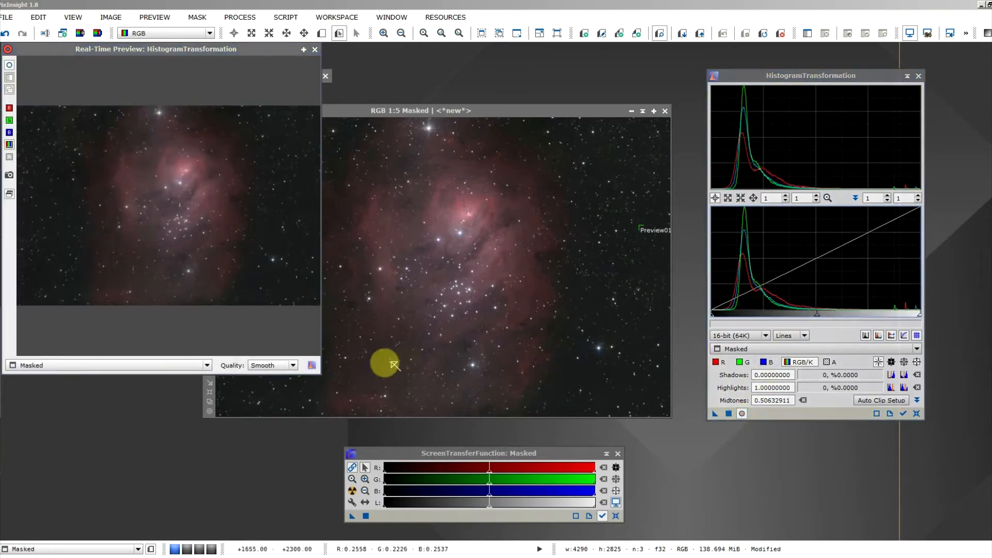
pyautogui.click(293, 366)
pyautogui.click(266, 383)
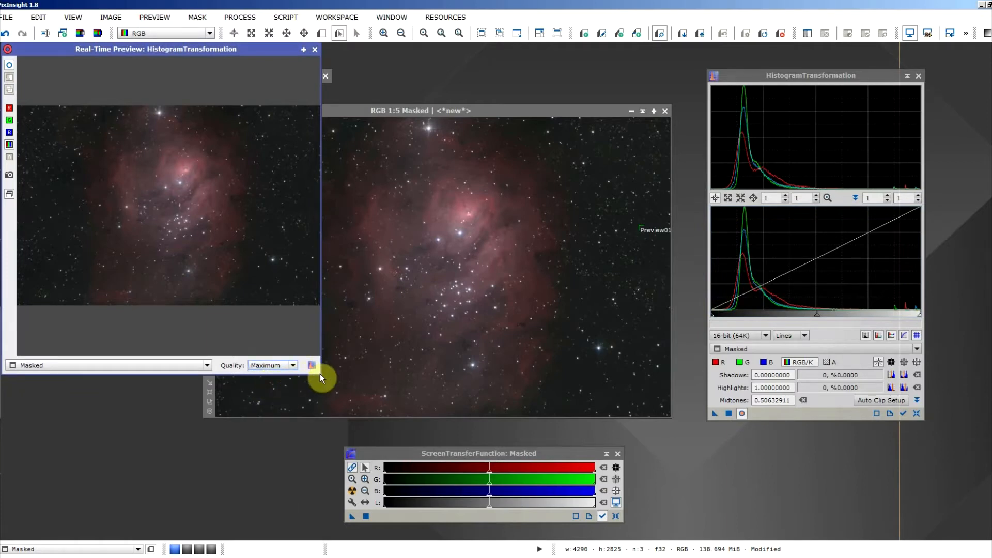
pyautogui.moveTo(320, 373); pyautogui.dragTo(613, 467)
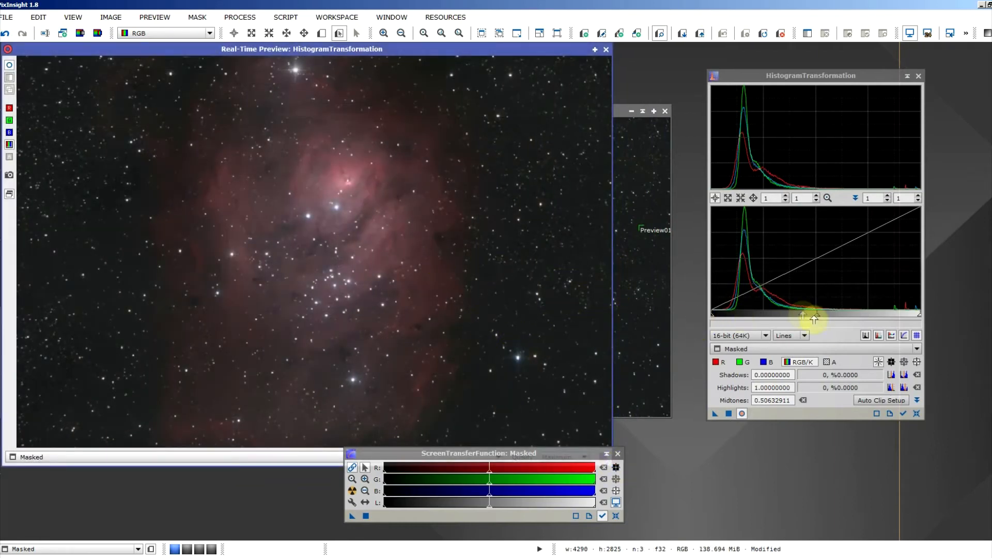
# Set HistogramTransformation's shadows to about 0.058 and midtones to about 0.470, and apply it to the Masked image.
pyautogui.moveTo(817, 320)
pyautogui.mouseDown()
pyautogui.moveTo(761, 320)
pyautogui.moveTo(837, 324)
pyautogui.moveTo(818, 321)
pyautogui.mouseUp()
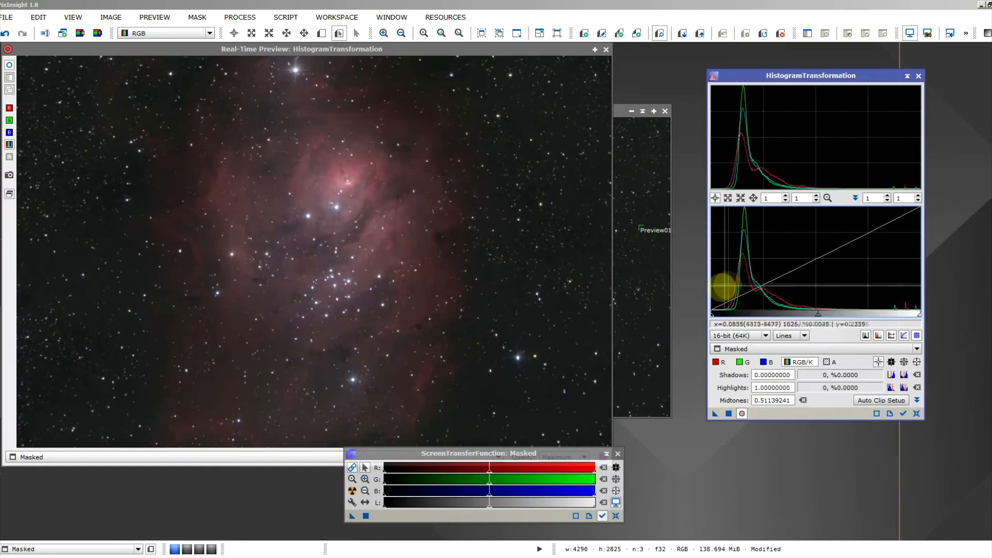
pyautogui.moveTo(712, 318); pyautogui.dragTo(723, 318)
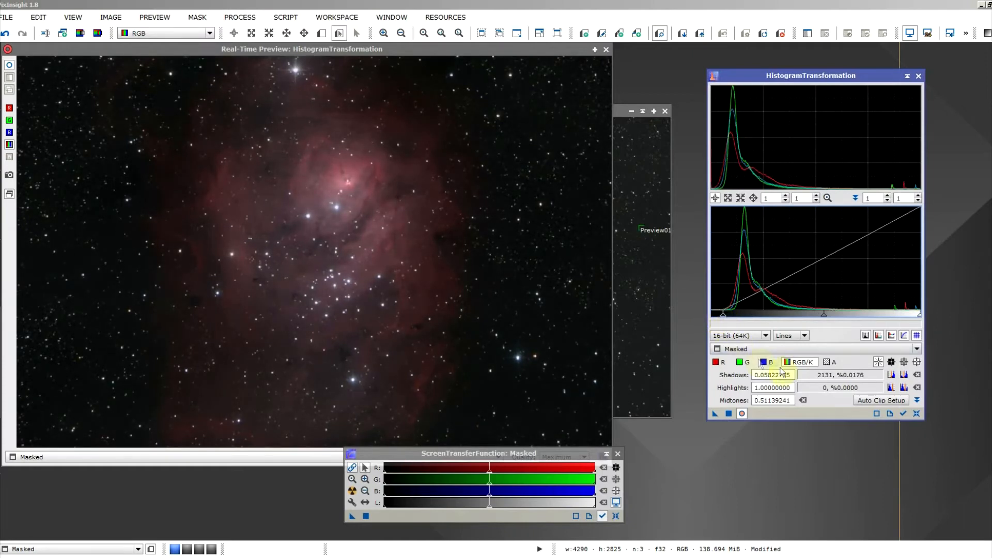
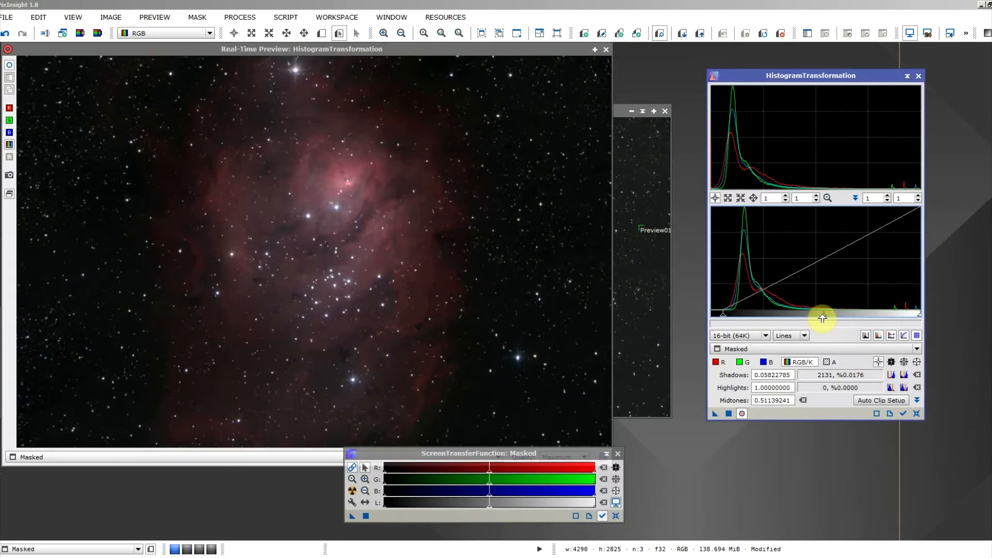
pyautogui.moveTo(822, 318)
pyautogui.mouseDown()
pyautogui.moveTo(809, 319)
pyautogui.moveTo(848, 319)
pyautogui.moveTo(784, 323)
pyautogui.moveTo(816, 320)
pyautogui.mouseUp()
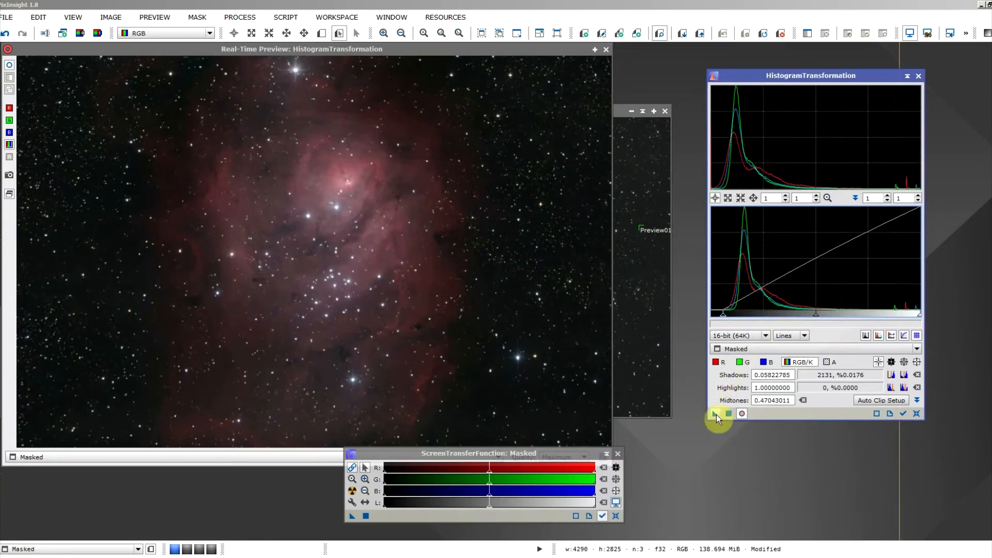
pyautogui.moveTo(716, 414); pyautogui.dragTo(647, 327)
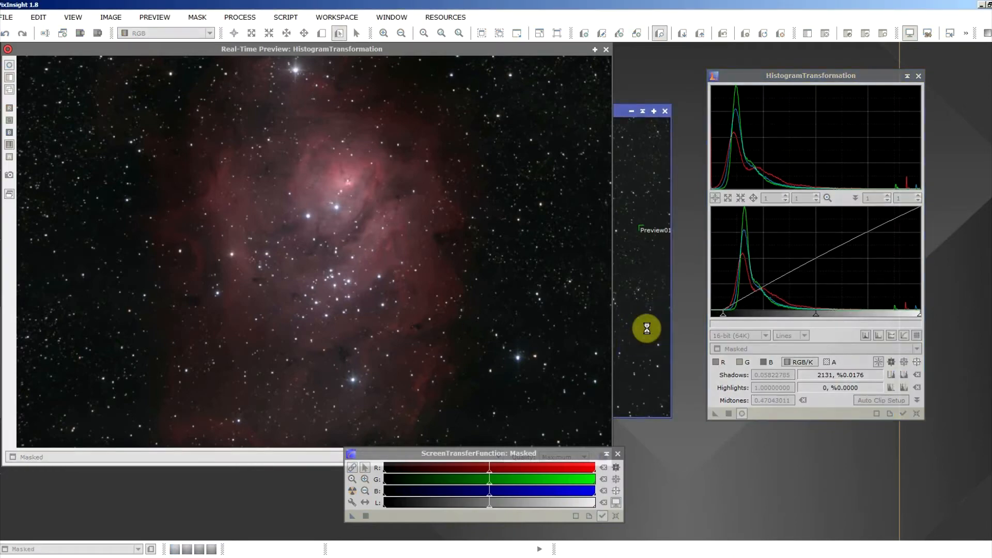
# Reset HistogramTransformation, set shadows to about 0.038 and midtones to about 0.429, and apply it to the Masked image.
pyautogui.click(916, 414)
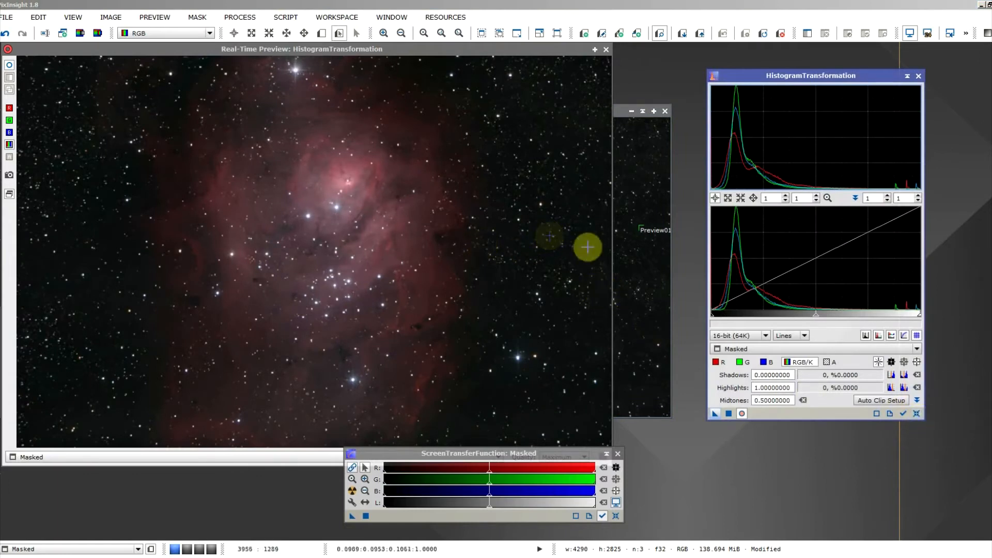
pyautogui.click(638, 307)
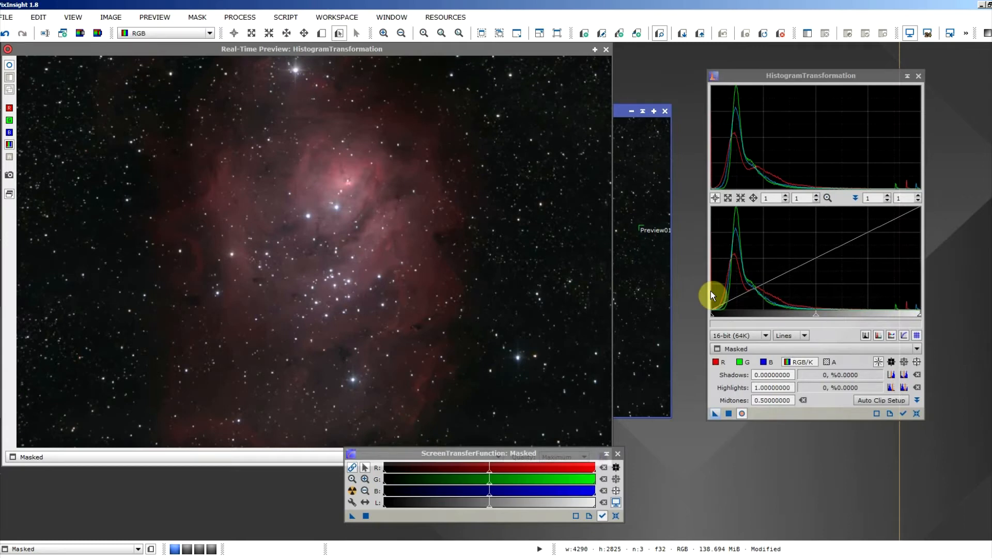
pyautogui.moveTo(817, 316); pyautogui.dragTo(780, 312)
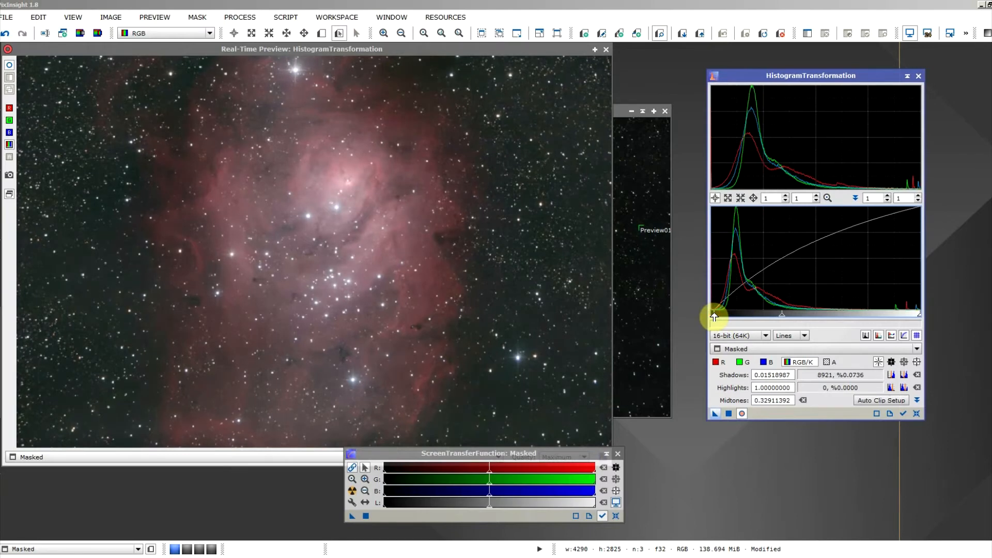
pyautogui.moveTo(714, 316); pyautogui.dragTo(722, 315)
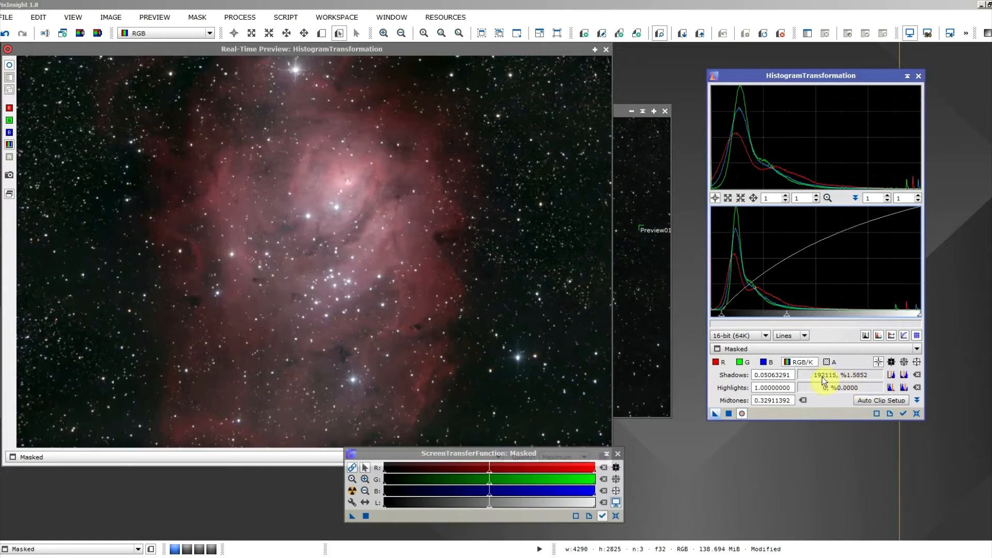
pyautogui.moveTo(722, 317); pyautogui.dragTo(719, 318)
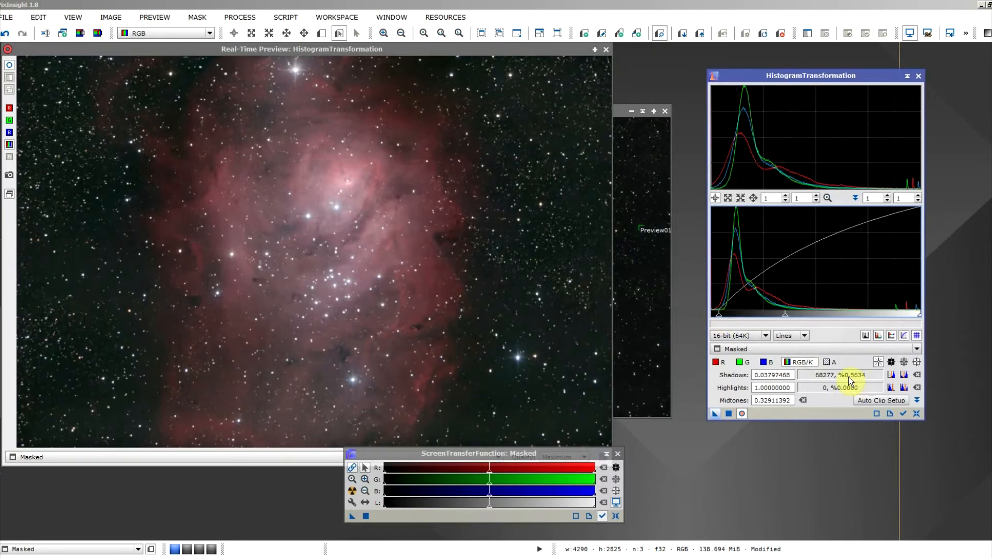
pyautogui.moveTo(786, 318); pyautogui.dragTo(798, 318)
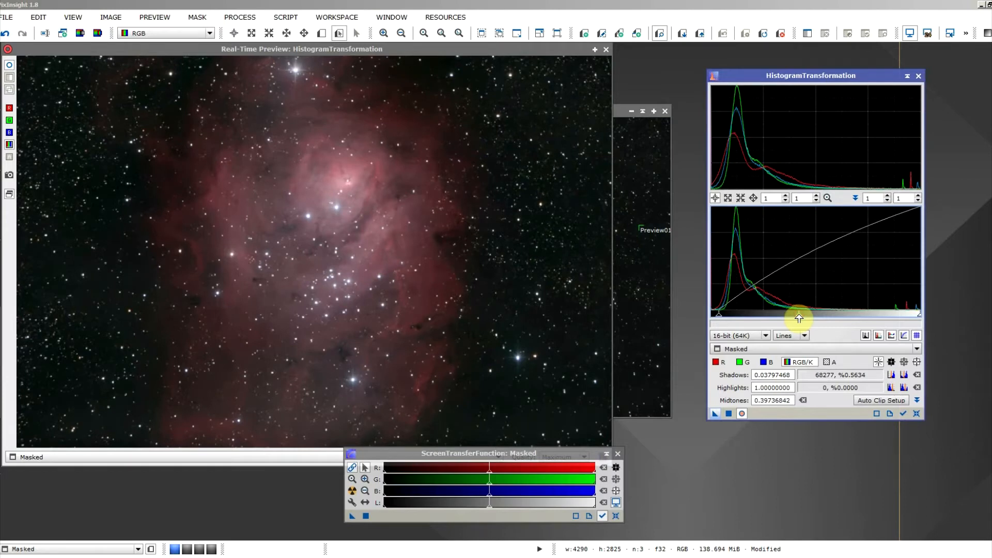
pyautogui.moveTo(799, 316); pyautogui.dragTo(826, 317)
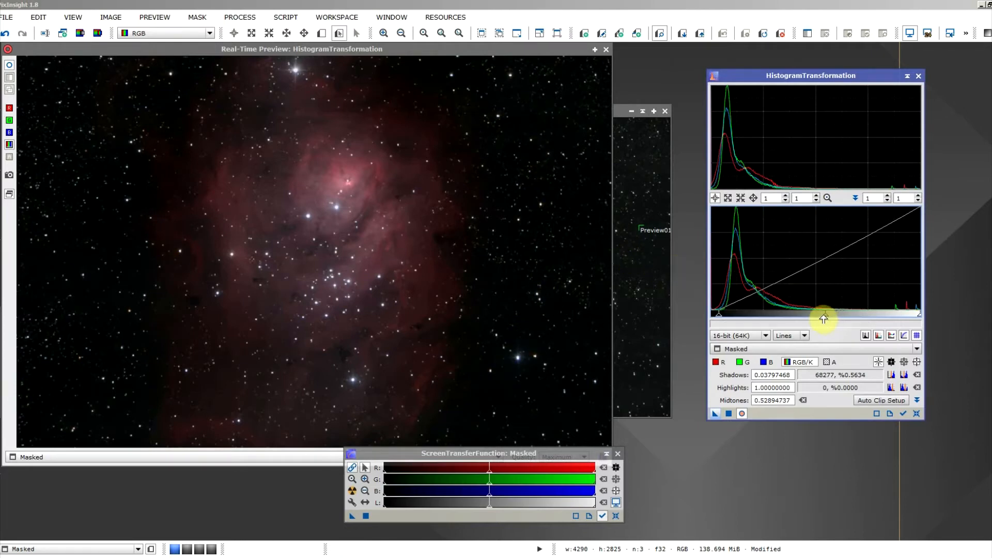
pyautogui.moveTo(824, 319); pyautogui.dragTo(804, 318)
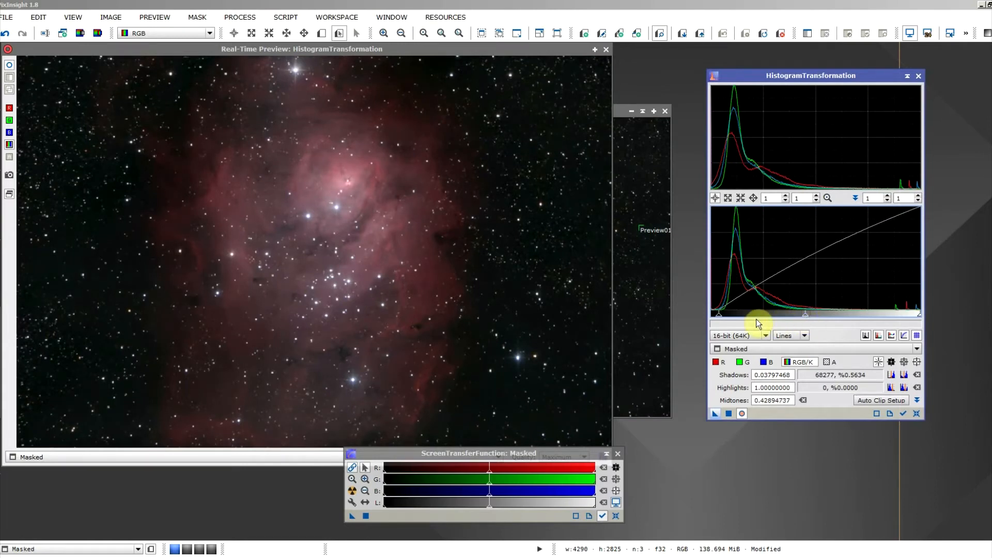
pyautogui.moveTo(715, 413); pyautogui.dragTo(646, 353)
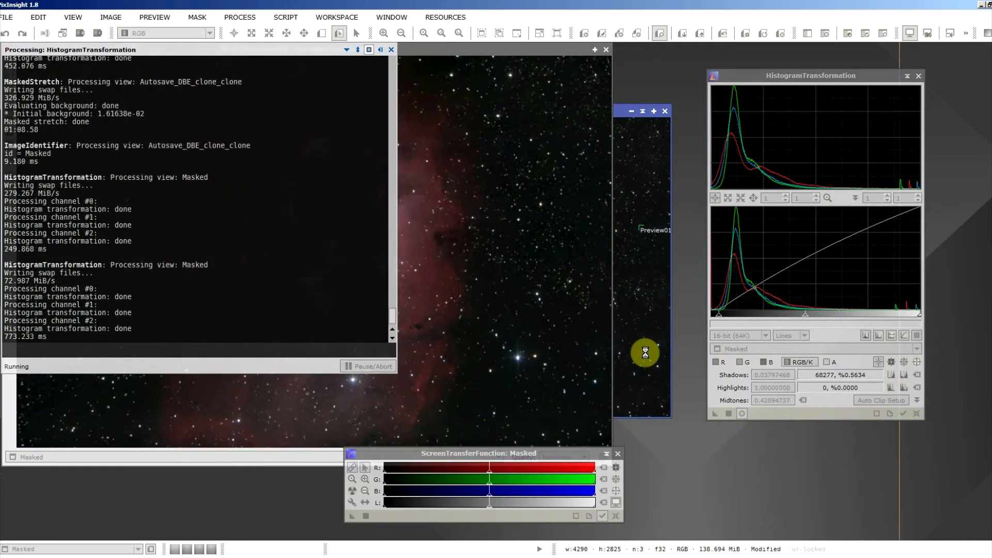
# Close the real-time preview, and restore the collapsed Autosave_DBE_clone window offset from the Masked image for comparison.
pyautogui.click(743, 414)
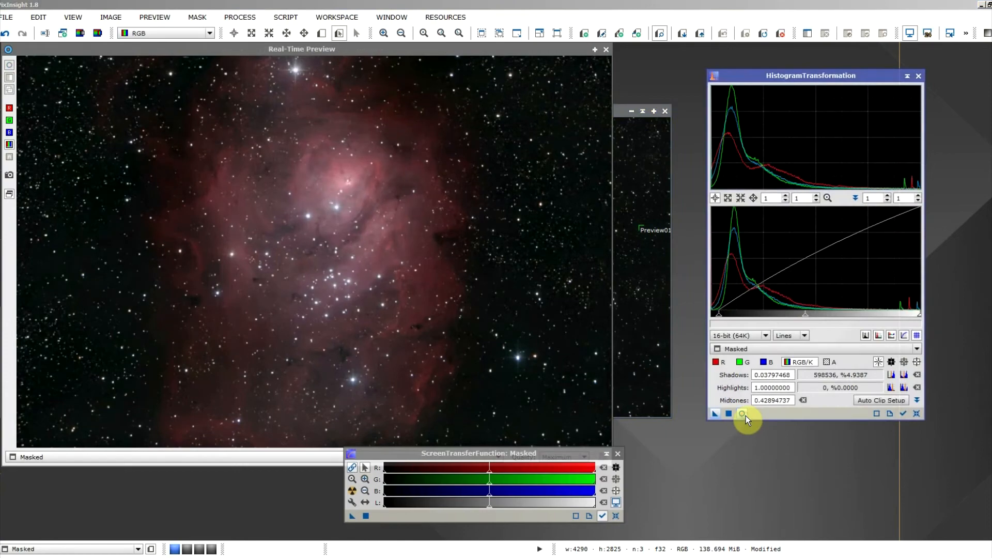
pyautogui.click(606, 50)
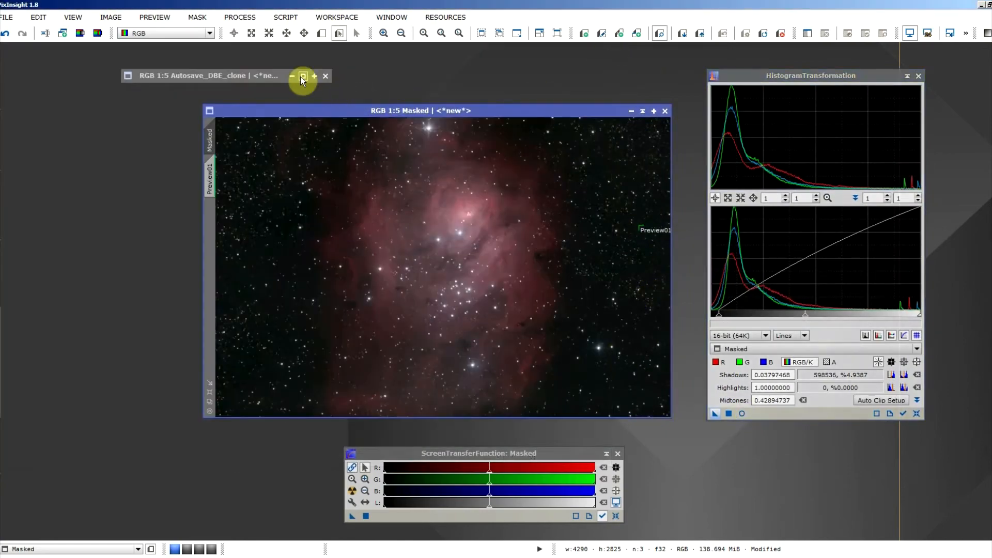
pyautogui.doubleClick(274, 76)
pyautogui.moveTo(505, 67); pyautogui.dragTo(357, 86)
pyautogui.moveTo(563, 112); pyautogui.dragTo(641, 164)
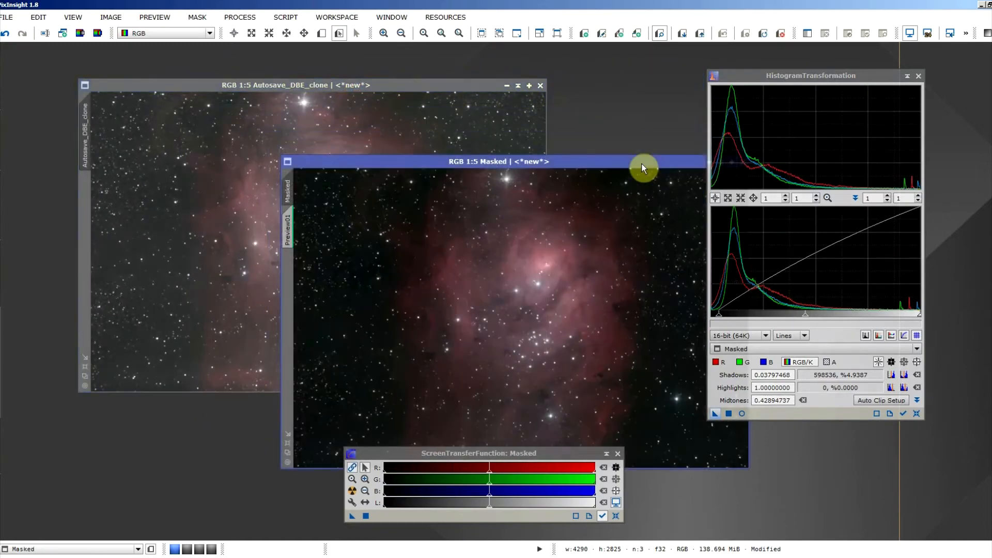
pyautogui.click(410, 92)
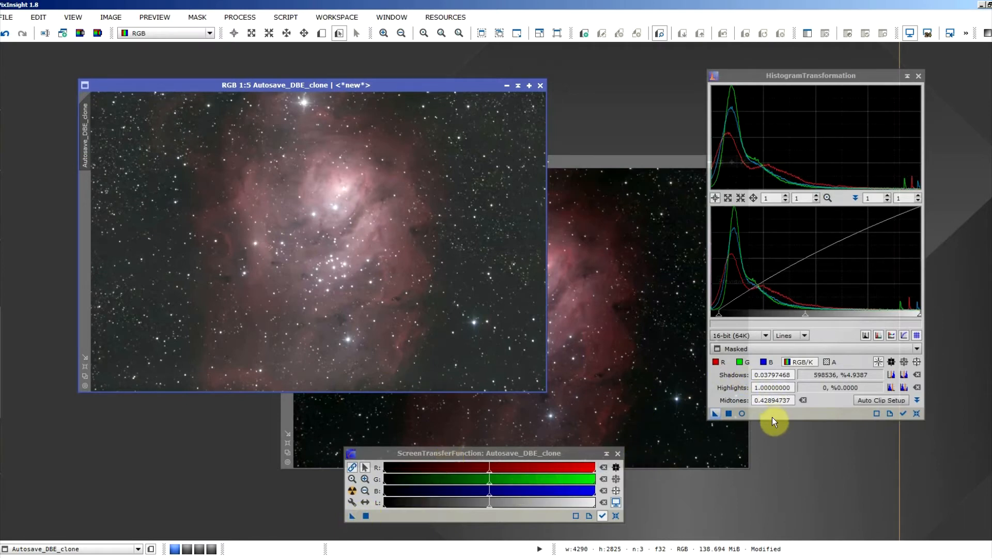
# Reset HistogramTransformation and rename the Autosave_DBE_clone image as STF_Auto.
pyautogui.click(915, 413)
pyautogui.click(753, 348)
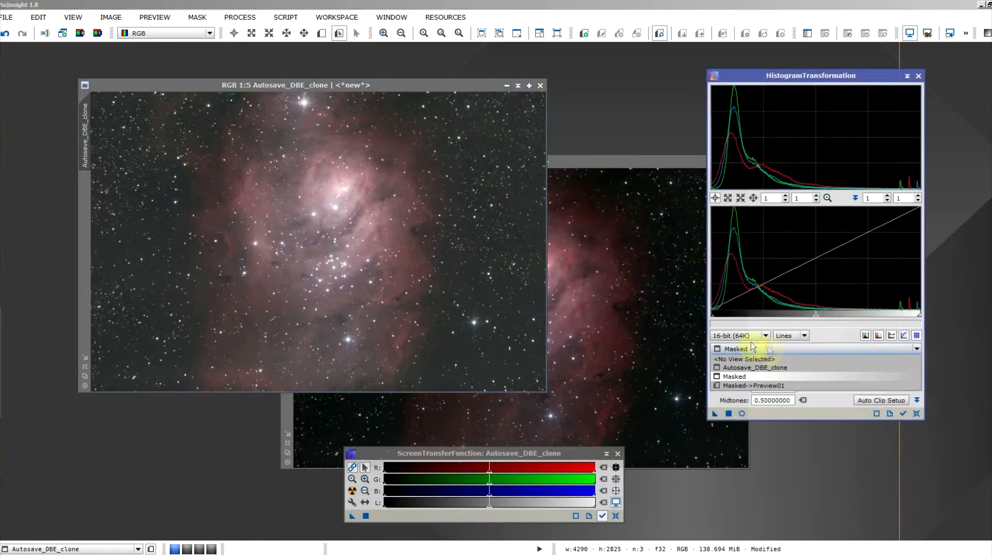
pyautogui.click(299, 90)
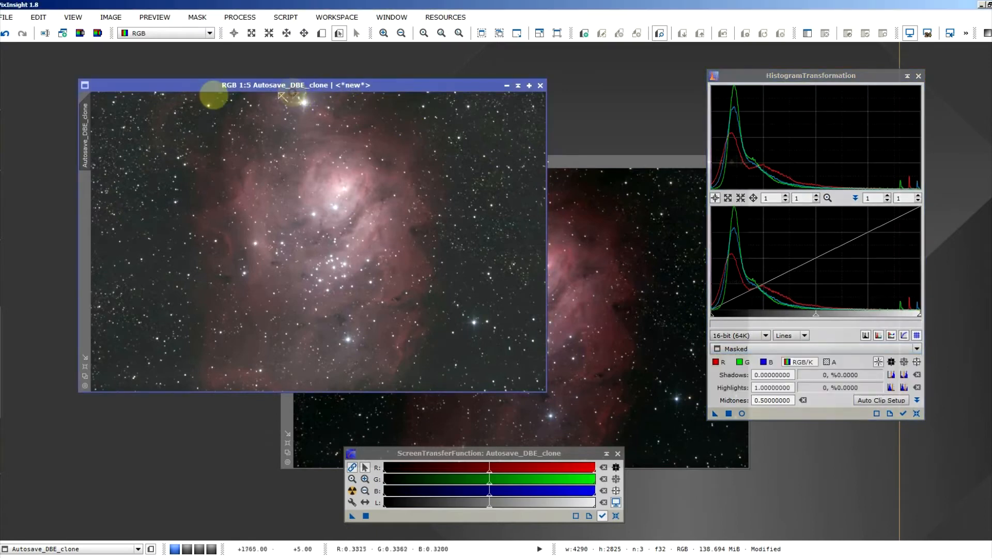
pyautogui.rightClick(95, 126)
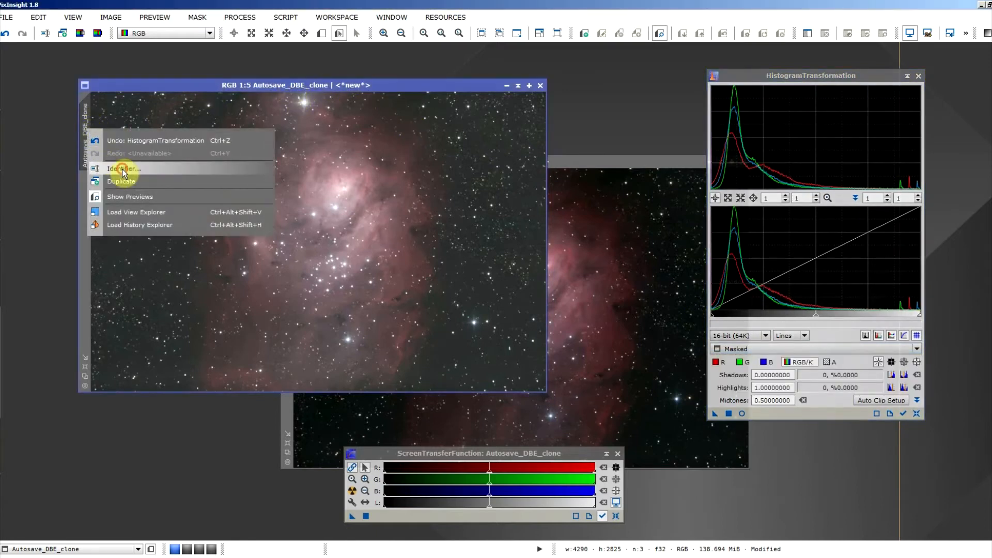
pyautogui.click(122, 169)
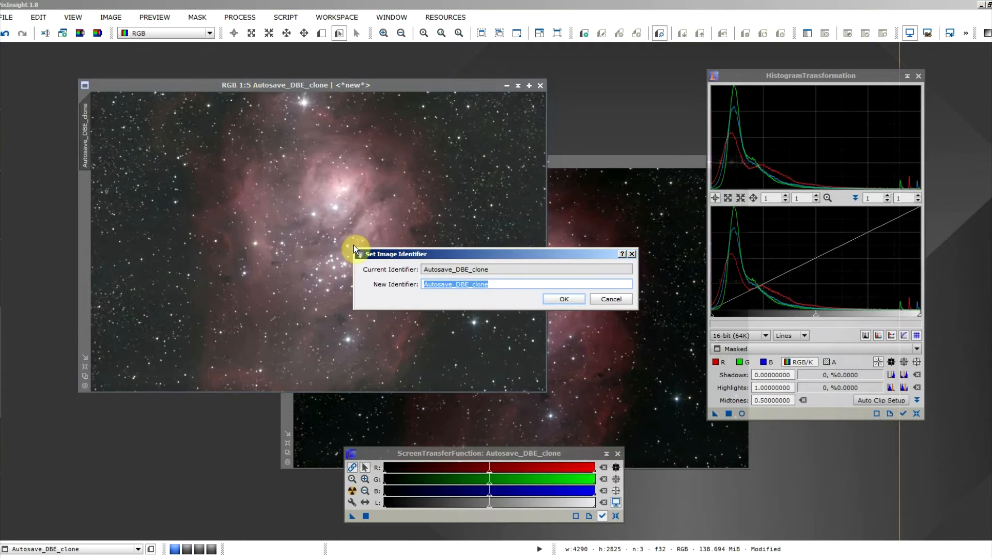
pyautogui.write('STF_Auto')
pyautogui.press('Return')
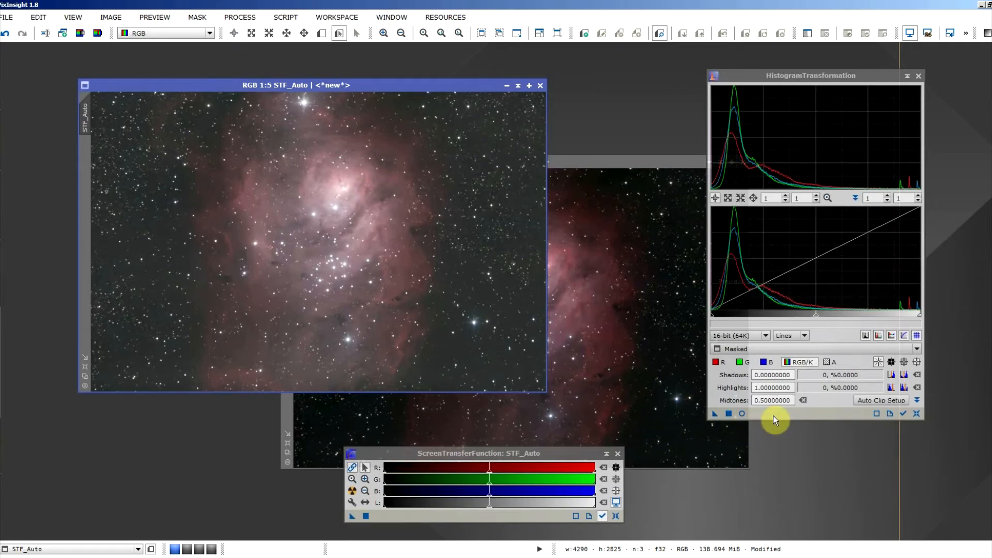
# Load the STF_Auto image's histogram into HistogramTransformation and start a real-time preview.
pyautogui.click(748, 350)
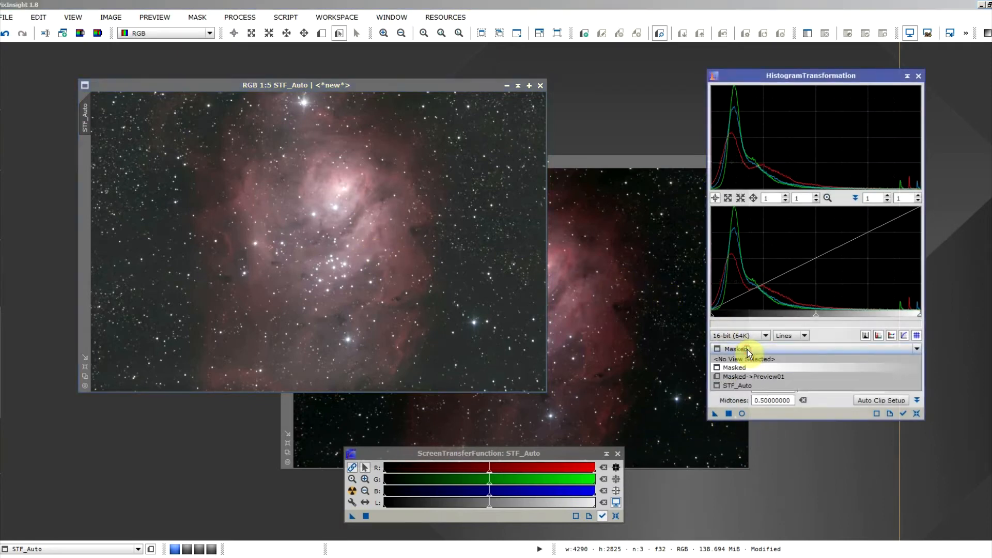
pyautogui.click(747, 386)
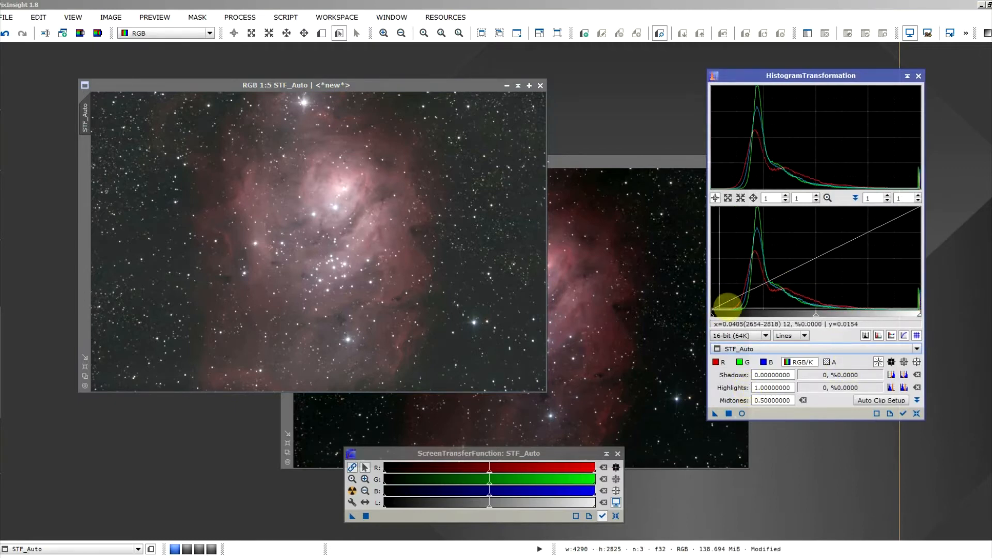
pyautogui.click(743, 413)
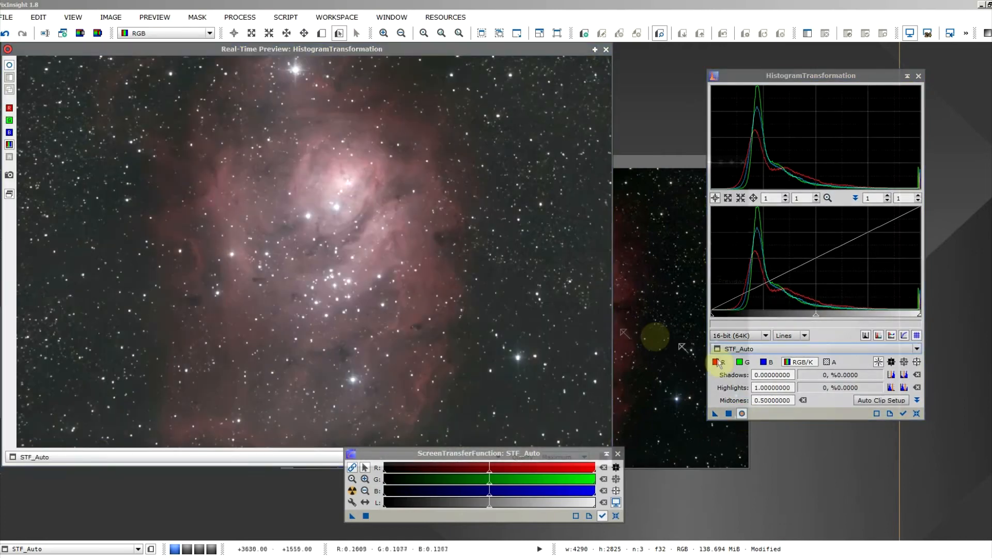
# Set HistogramTransformation's shadows to about 0.096 and midtones to about 0.454, and apply it to the STF_Auto image.
pyautogui.moveTo(714, 317); pyautogui.dragTo(731, 321)
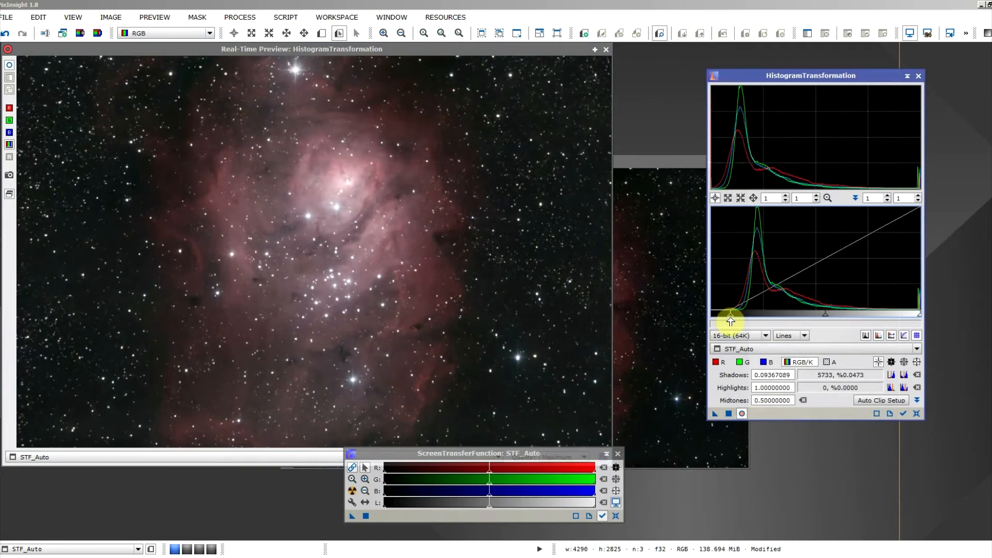
pyautogui.moveTo(731, 321); pyautogui.dragTo(732, 321)
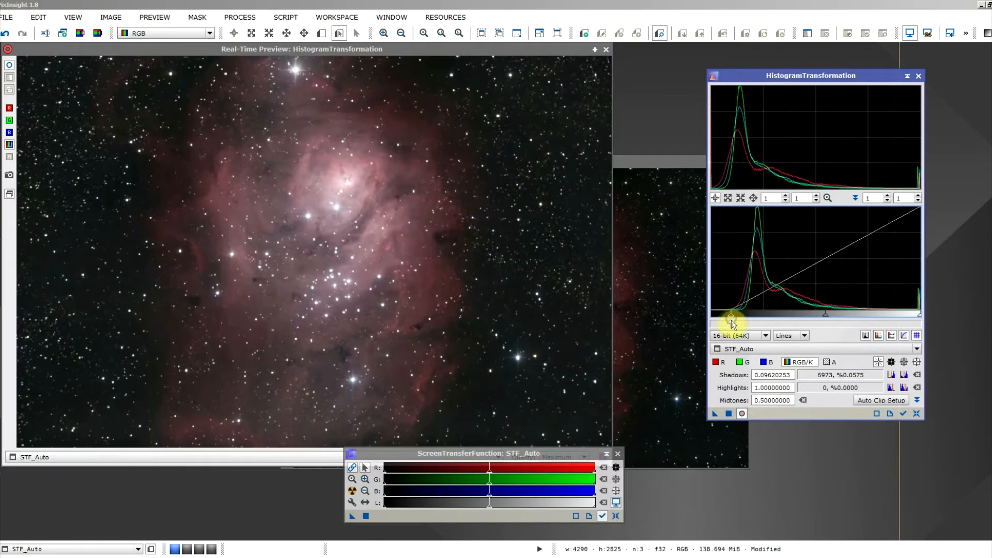
pyautogui.moveTo(825, 318); pyautogui.dragTo(817, 320)
pyautogui.moveTo(816, 320); pyautogui.dragTo(818, 321)
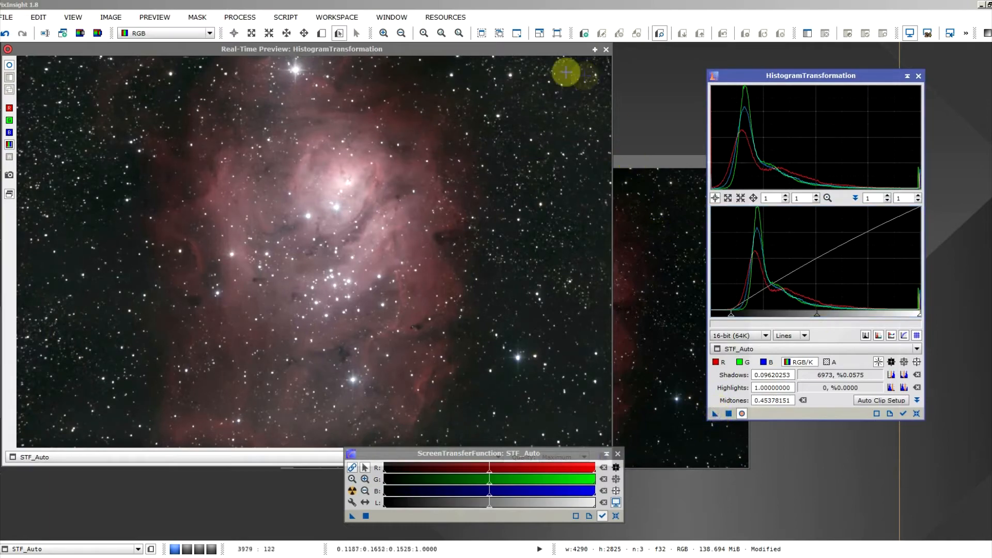
pyautogui.moveTo(547, 50); pyautogui.dragTo(455, 122)
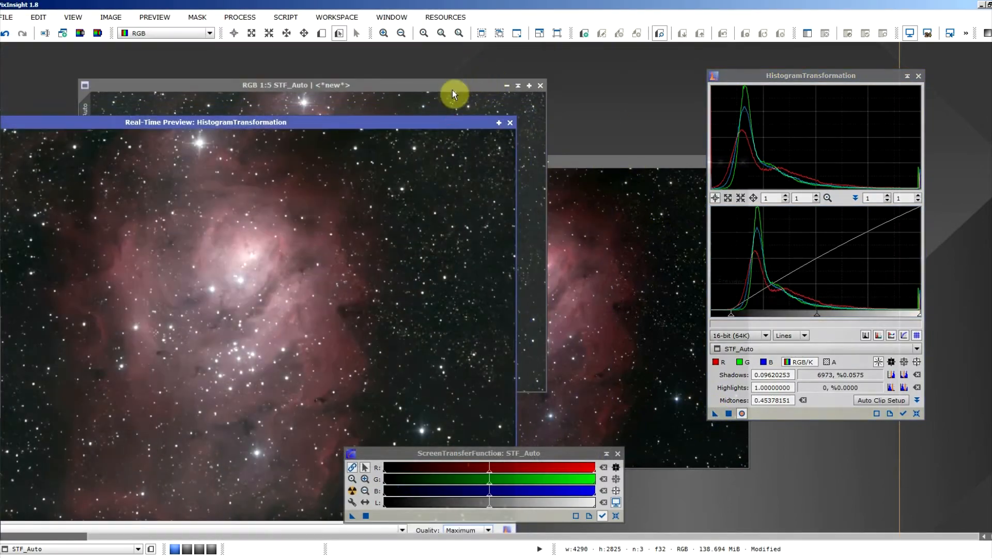
pyautogui.moveTo(713, 414); pyautogui.dragTo(530, 266)
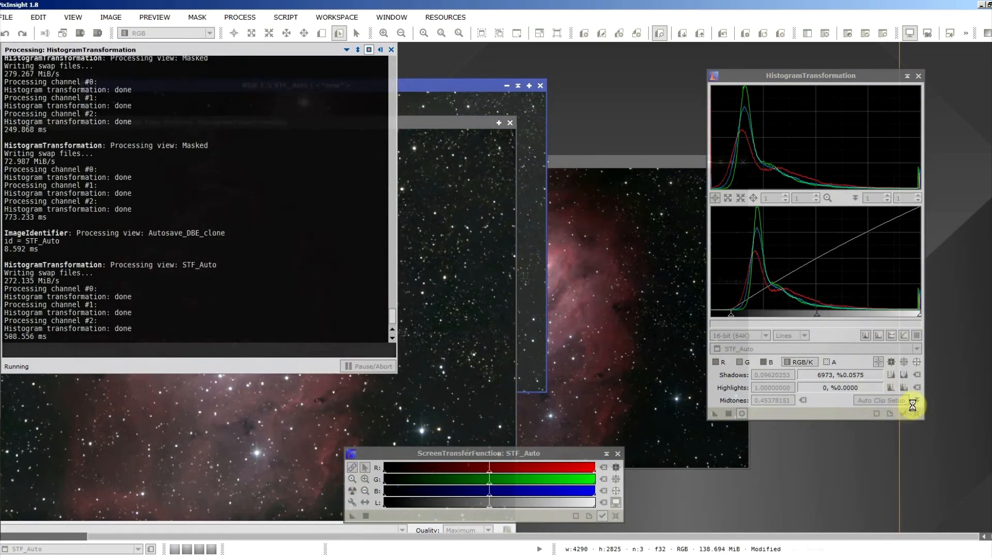
# Reset HistogramTransformation and set its shadows to about 0.051 for a second stretch of the STF_Auto image.
pyautogui.click(917, 413)
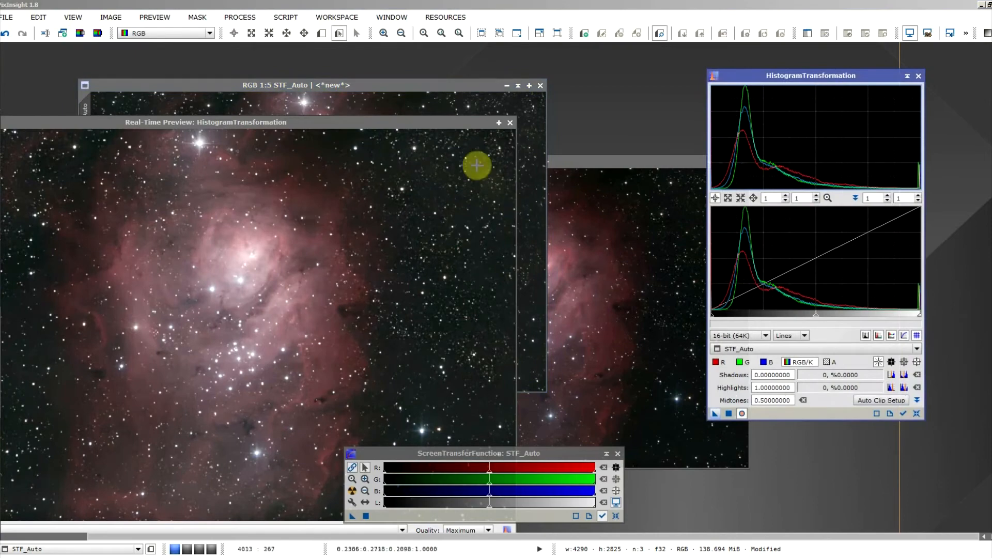
pyautogui.moveTo(439, 124); pyautogui.dragTo(541, 65)
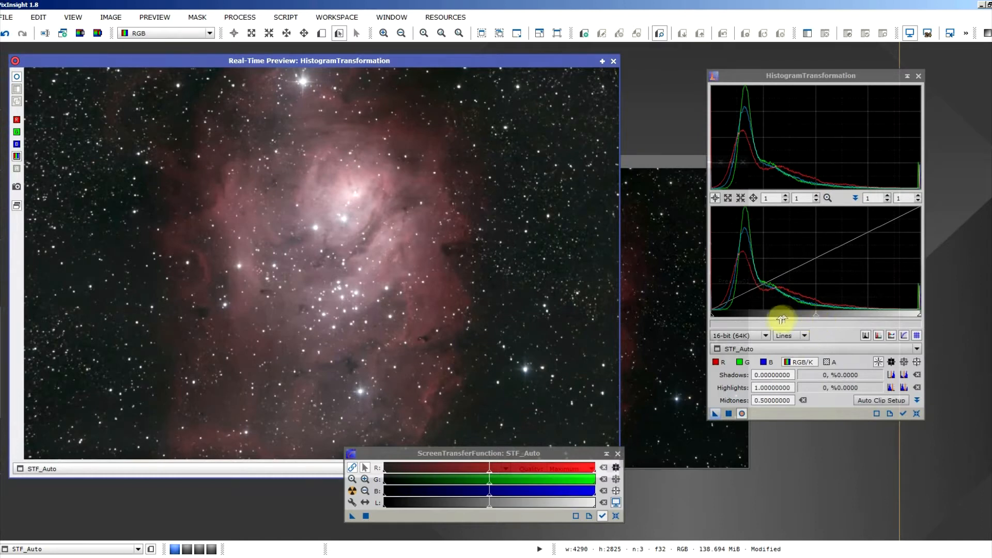
pyautogui.moveTo(714, 317); pyautogui.dragTo(721, 318)
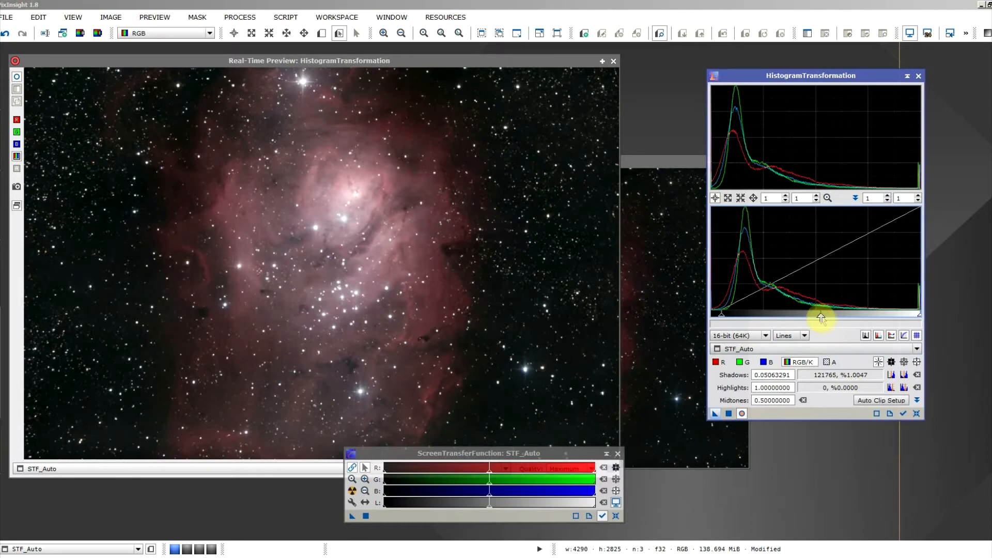
# Apply HistogramTransformation to the STF_Auto image with midtones raised to 0.536, closing its preview and the process.
pyautogui.moveTo(821, 317); pyautogui.dragTo(825, 317)
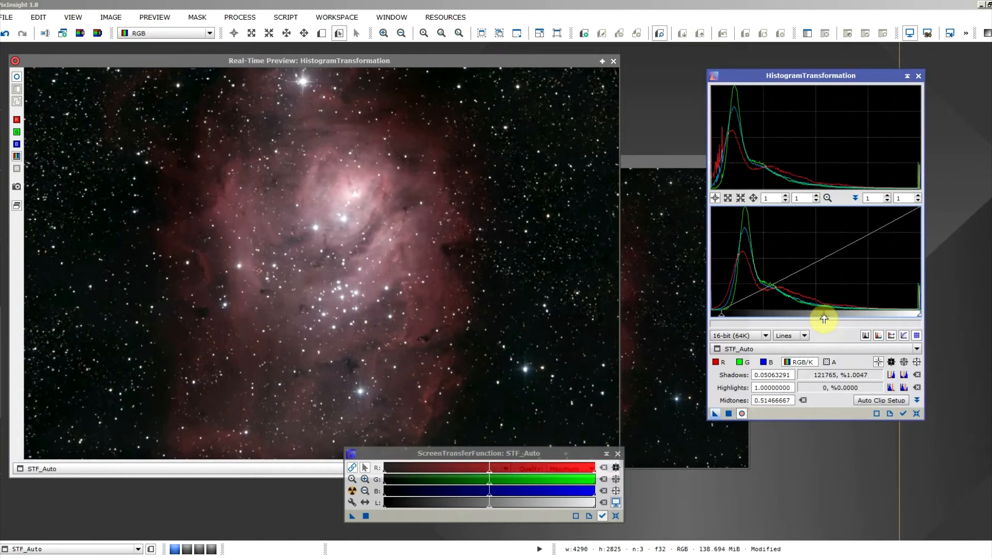
pyautogui.moveTo(824, 319); pyautogui.dragTo(829, 319)
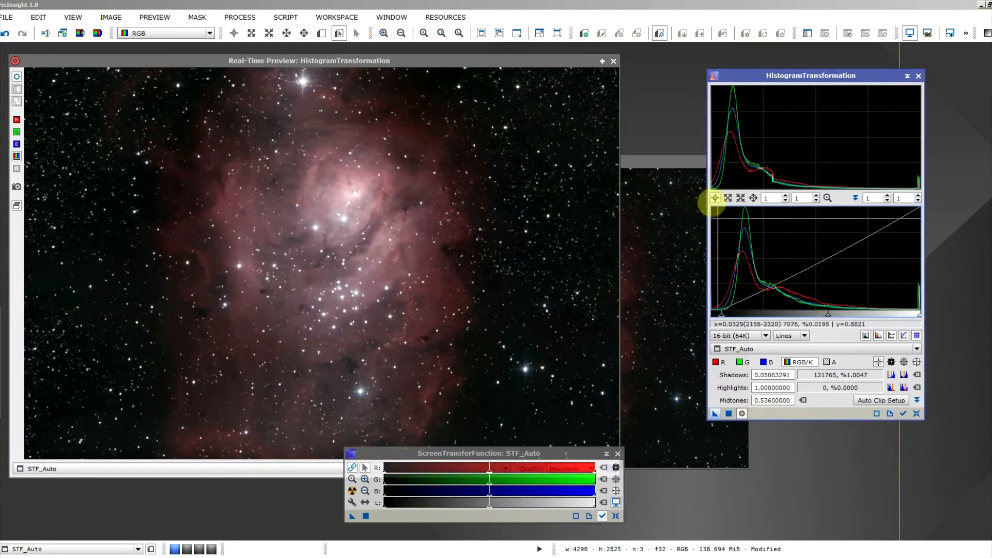
pyautogui.click(614, 61)
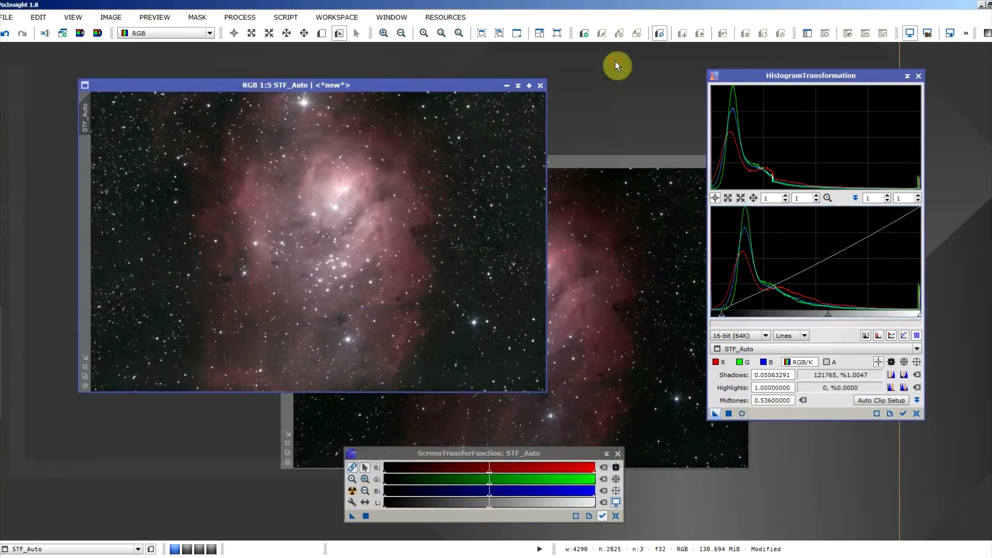
pyautogui.moveTo(716, 413); pyautogui.dragTo(507, 326)
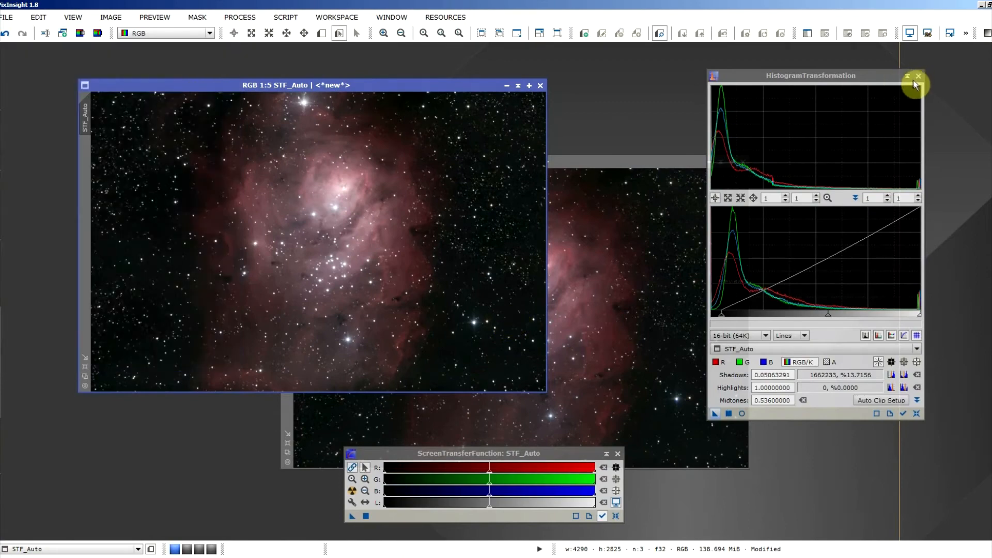
pyautogui.click(919, 76)
# Place the STF_Auto and Masked images side by side and compare their stars and nebula edge at up to 1:1 zoom.
pyautogui.moveTo(405, 89); pyautogui.dragTo(327, 91)
pyautogui.moveTo(513, 162); pyautogui.dragTo(699, 88)
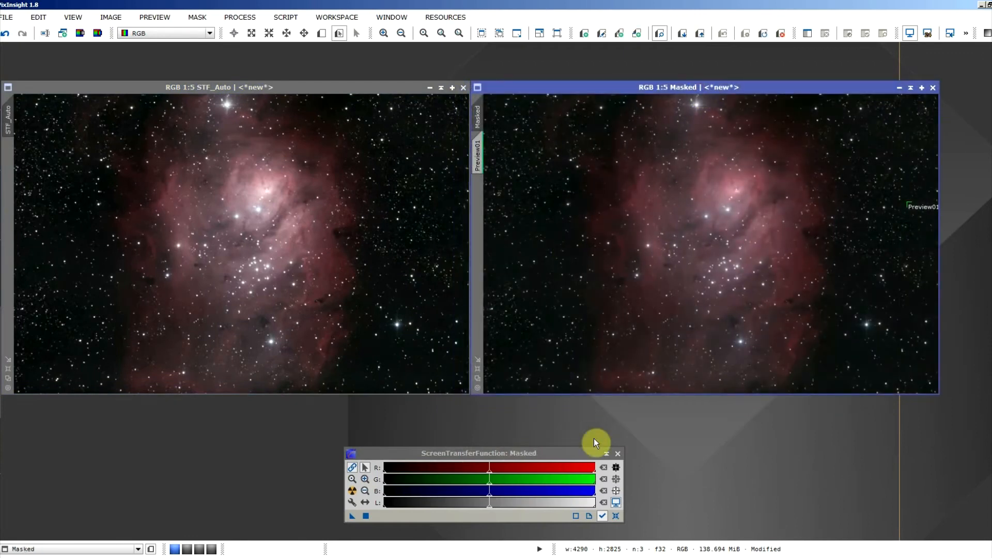
pyautogui.scroll(5, 420, 310)
pyautogui.scroll(-2, 419, 291)
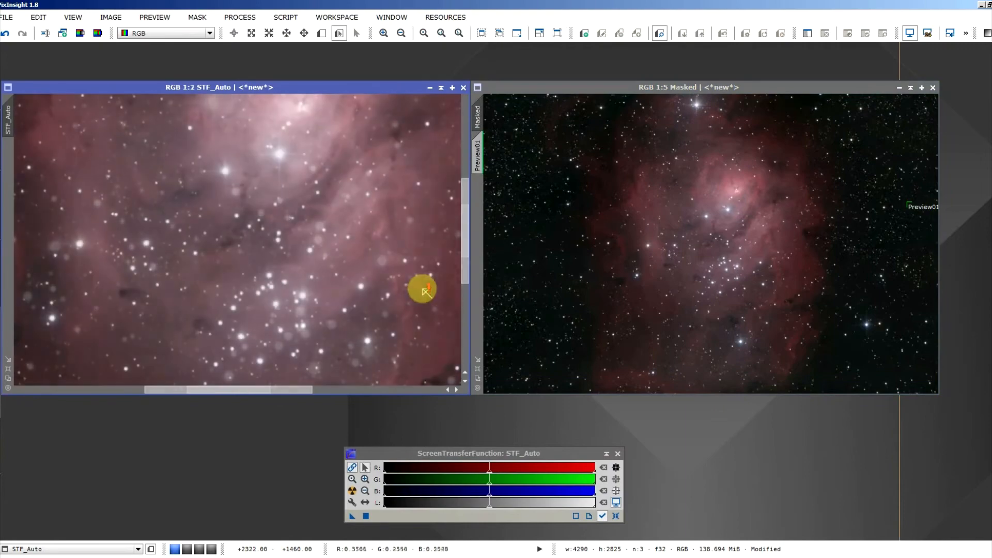
pyautogui.moveTo(440, 281); pyautogui.dragTo(149, 254)
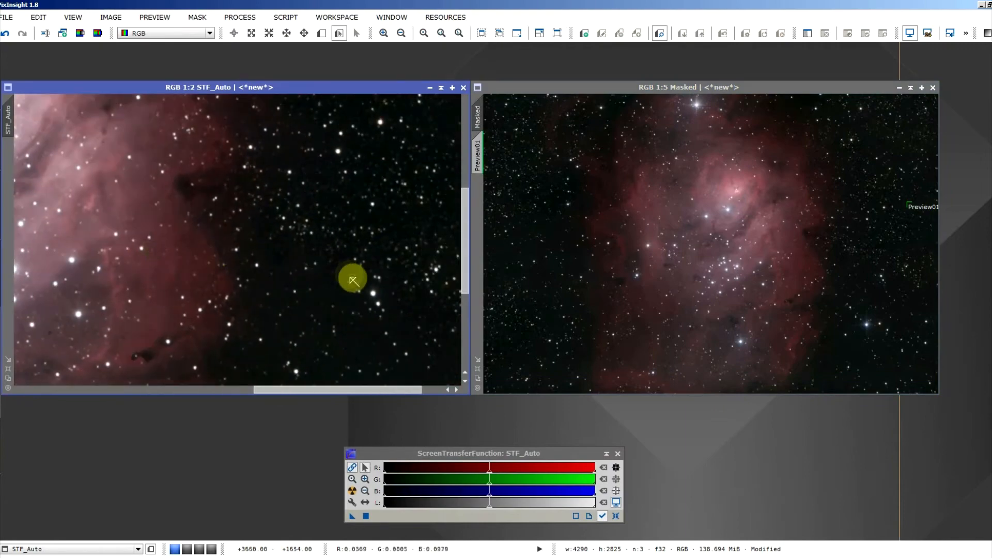
pyautogui.moveTo(348, 277); pyautogui.dragTo(323, 276)
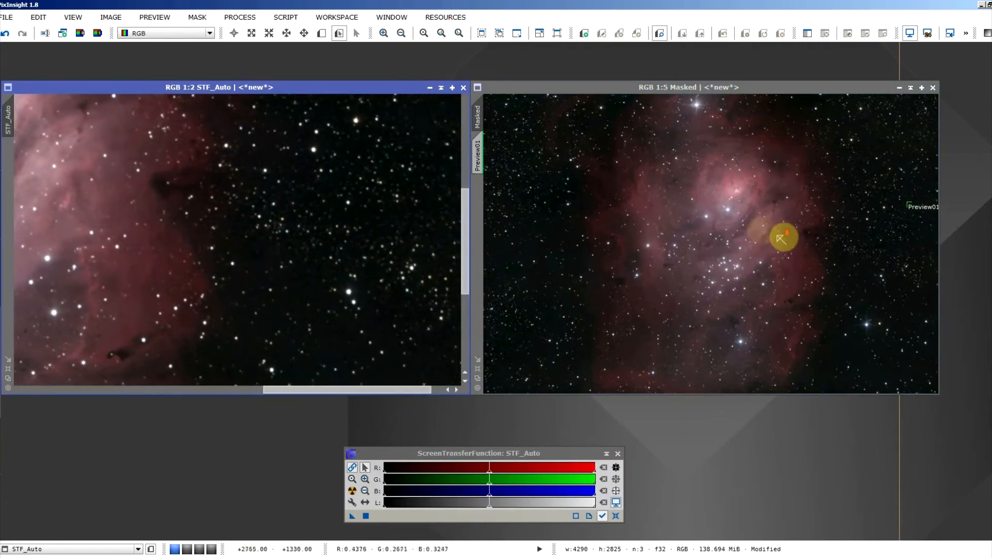
pyautogui.scroll(2, 771, 225)
pyautogui.moveTo(857, 271); pyautogui.dragTo(635, 257)
pyautogui.scroll(2, 793, 248)
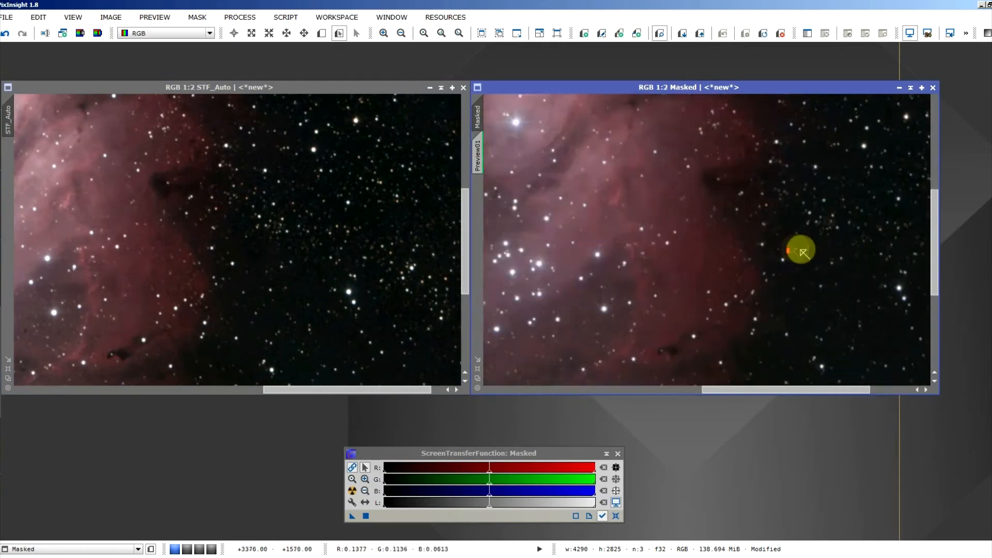
pyautogui.moveTo(813, 271); pyautogui.dragTo(662, 305)
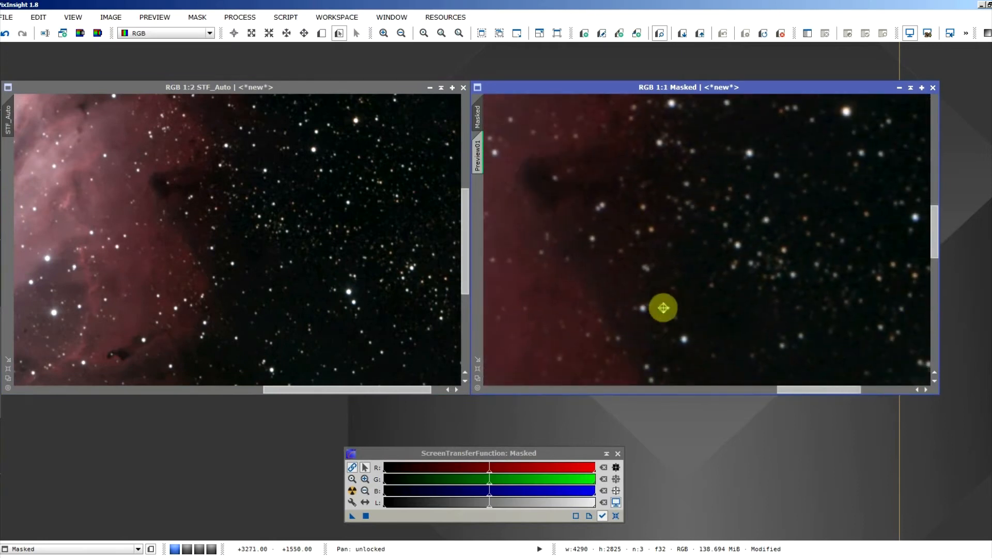
pyautogui.scroll(1, 310, 226)
pyautogui.moveTo(283, 195); pyautogui.dragTo(305, 239)
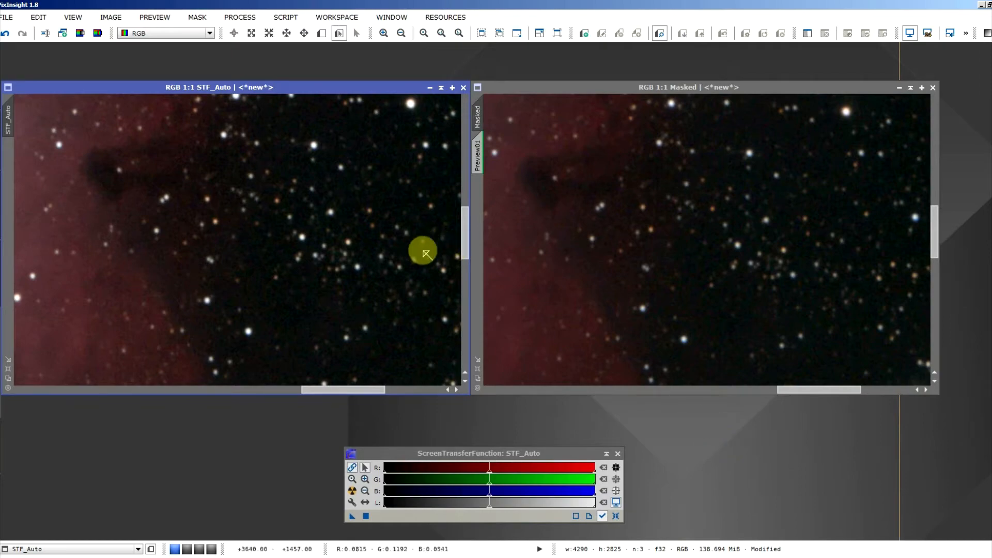
pyautogui.scroll(-2, 393, 270)
pyautogui.scroll(-2, 394, 270)
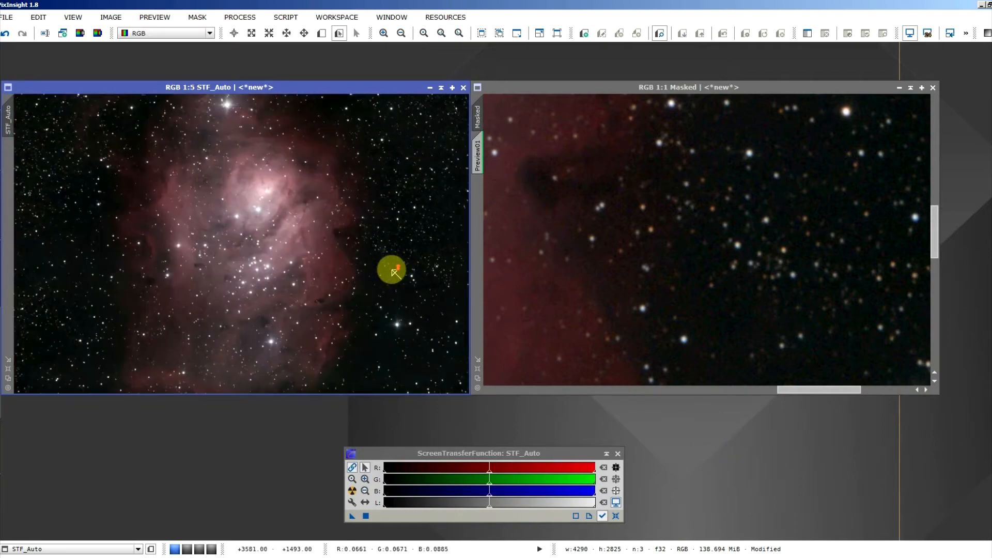
pyautogui.scroll(-2, 696, 279)
pyautogui.scroll(-2, 696, 279)
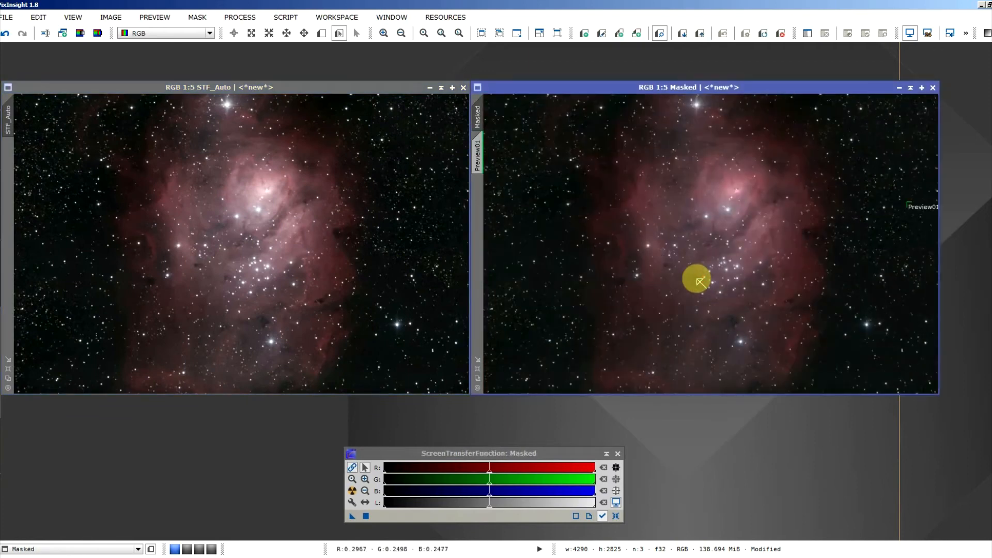
pyautogui.click(467, 453)
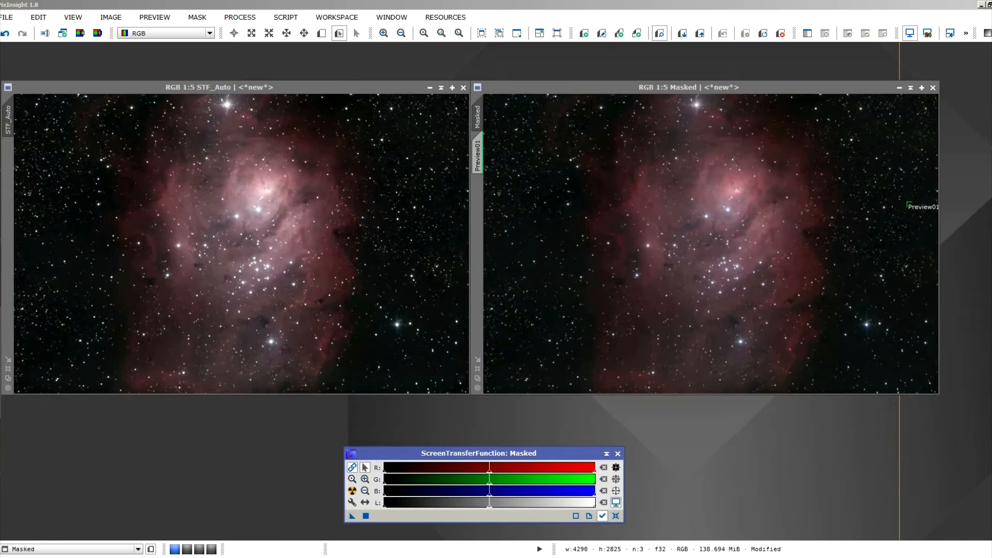
pyautogui.click(793, 433)
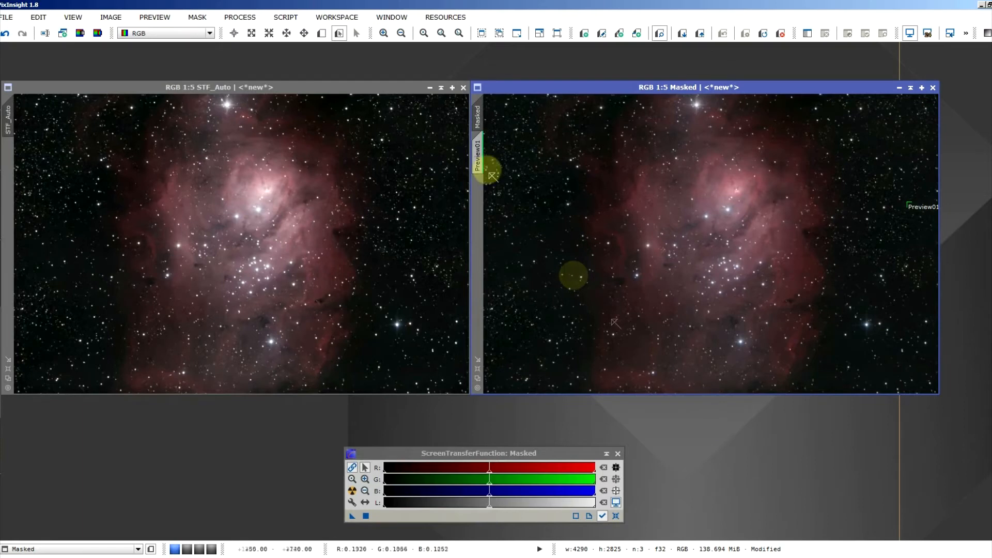
# Minimise the STF_Auto image out of the way and bring the Masked image to the middle of the workspace.
pyautogui.click(430, 88)
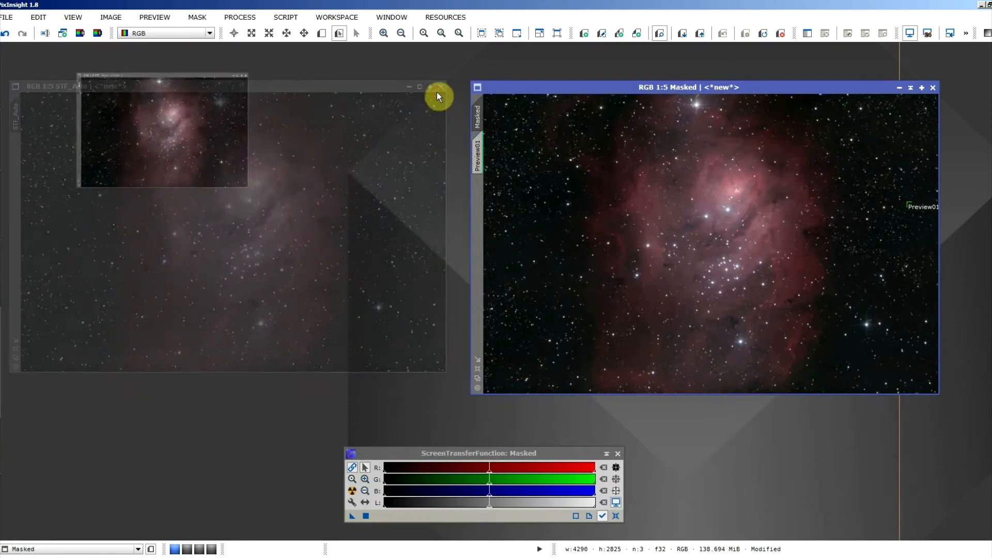
pyautogui.moveTo(281, 80); pyautogui.dragTo(208, 54)
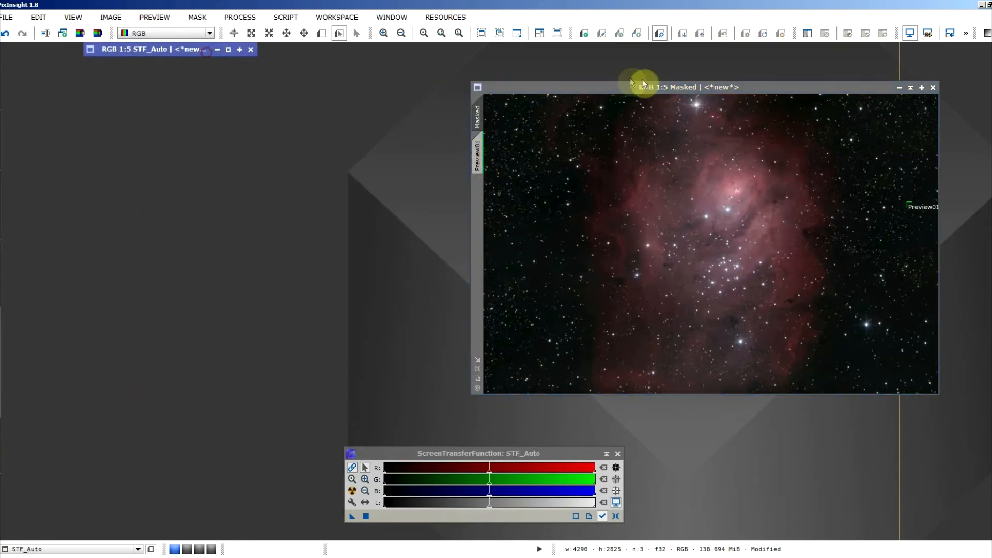
pyautogui.moveTo(658, 86); pyautogui.dragTo(412, 93)
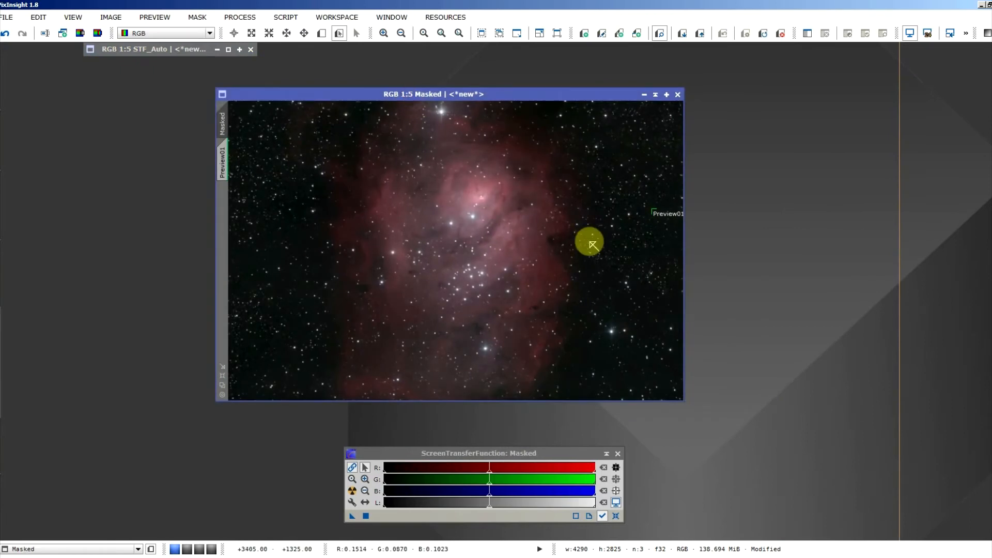
pyautogui.scroll(3, 592, 245)
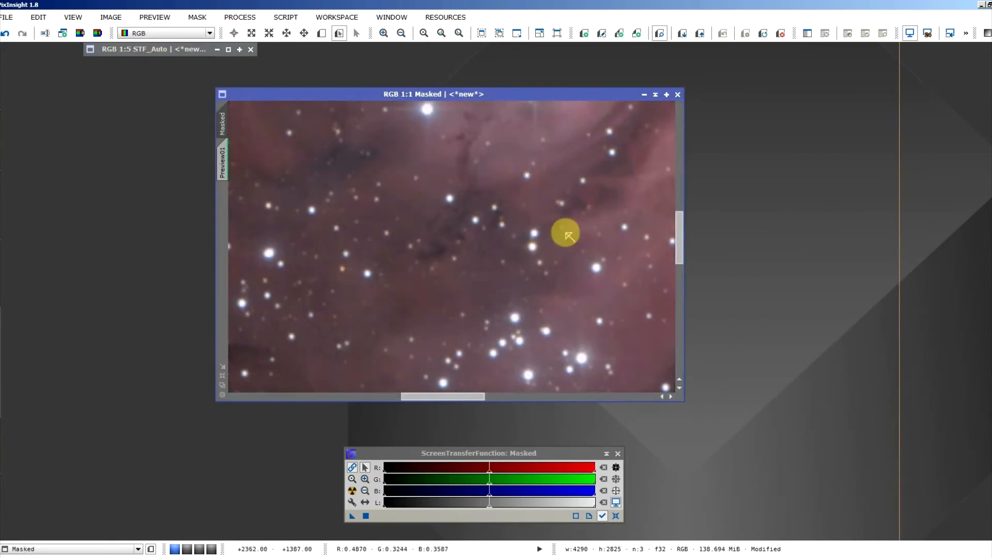
pyautogui.scroll(-3, 569, 236)
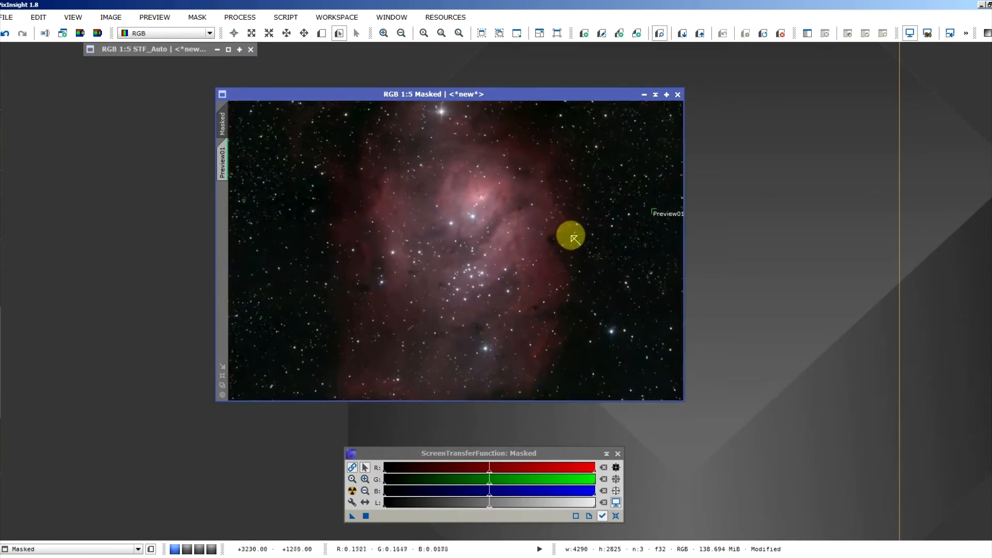
# Open the StarMask process and set its noise threshold to 0.2, checking the faint background stars in the Masked image.
pyautogui.moveTo(4, 195)
pyautogui.scroll(-9, 97, 239)
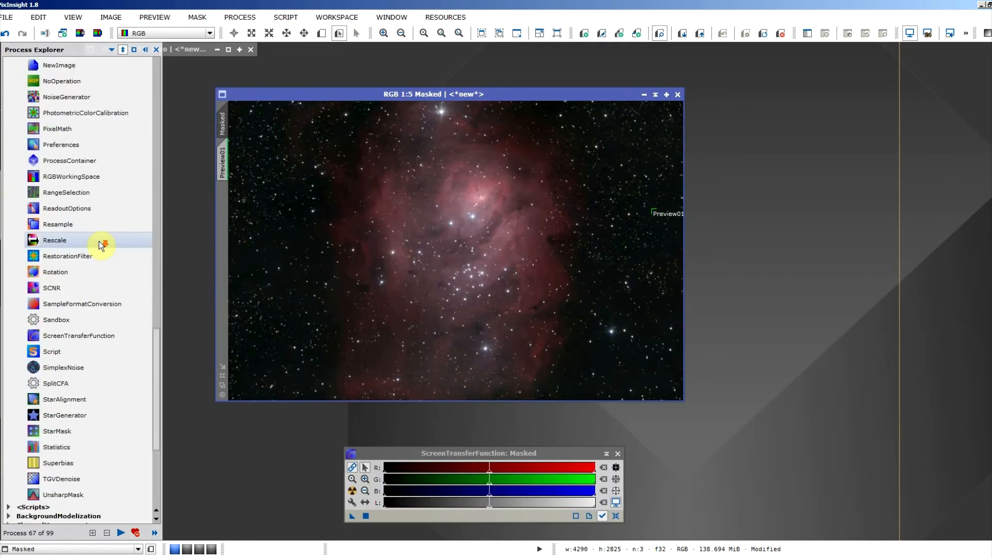
pyautogui.click(82, 431)
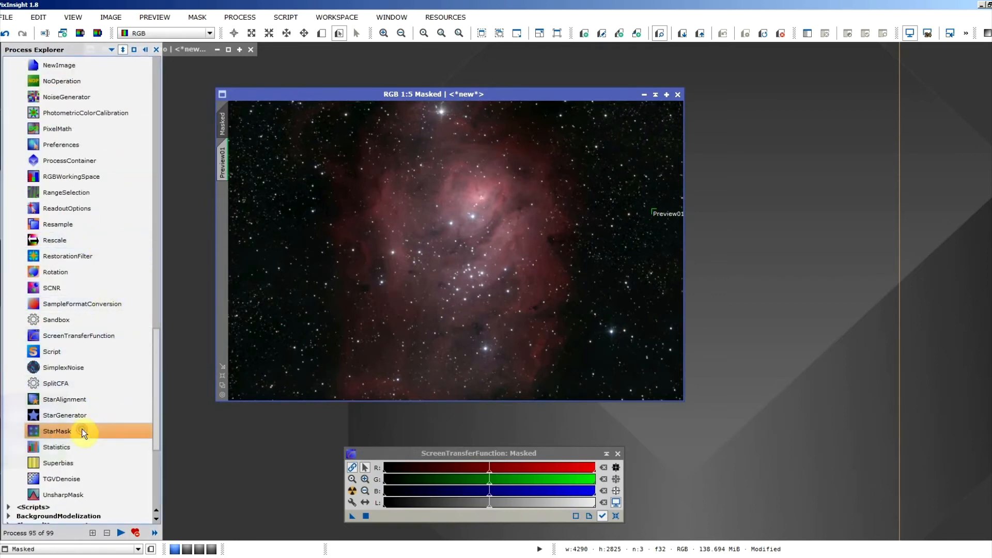
pyautogui.doubleClick(82, 430)
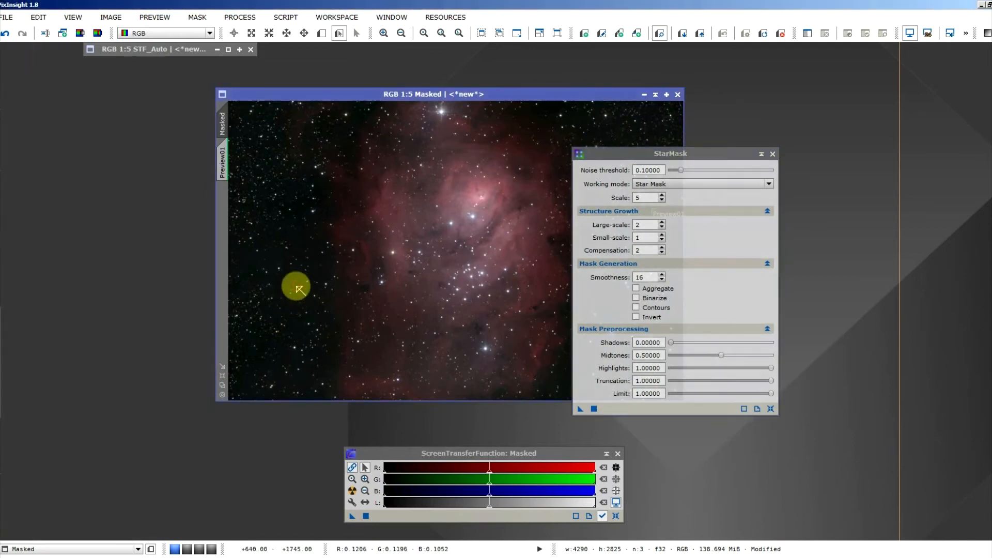
pyautogui.click(649, 168)
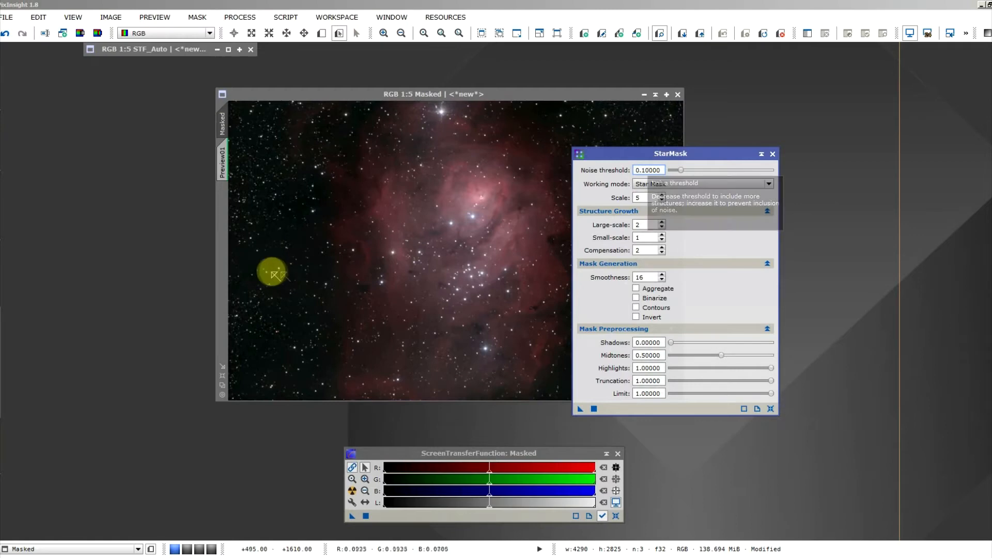
pyautogui.scroll(1, 269, 262)
pyautogui.scroll(3, 269, 262)
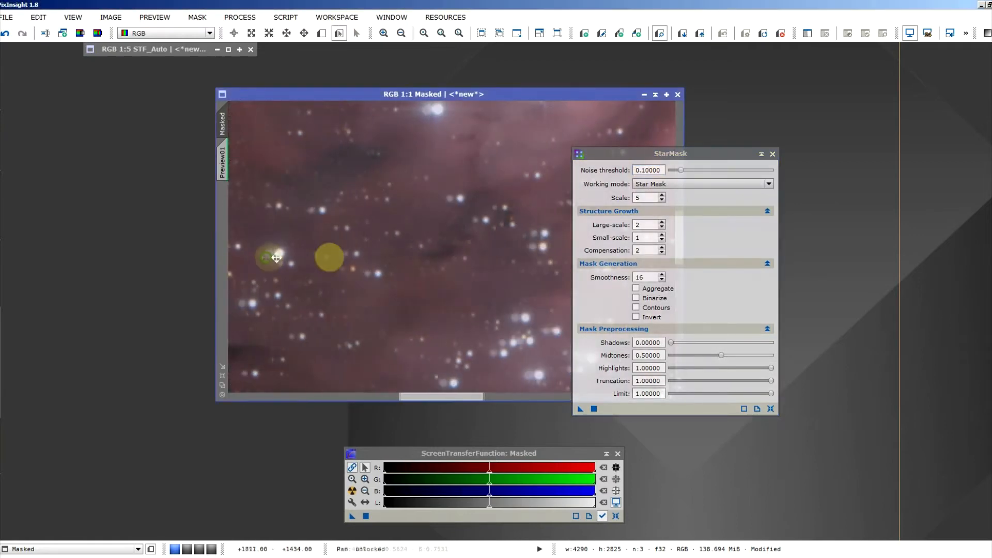
pyautogui.moveTo(324, 274); pyautogui.dragTo(620, 264)
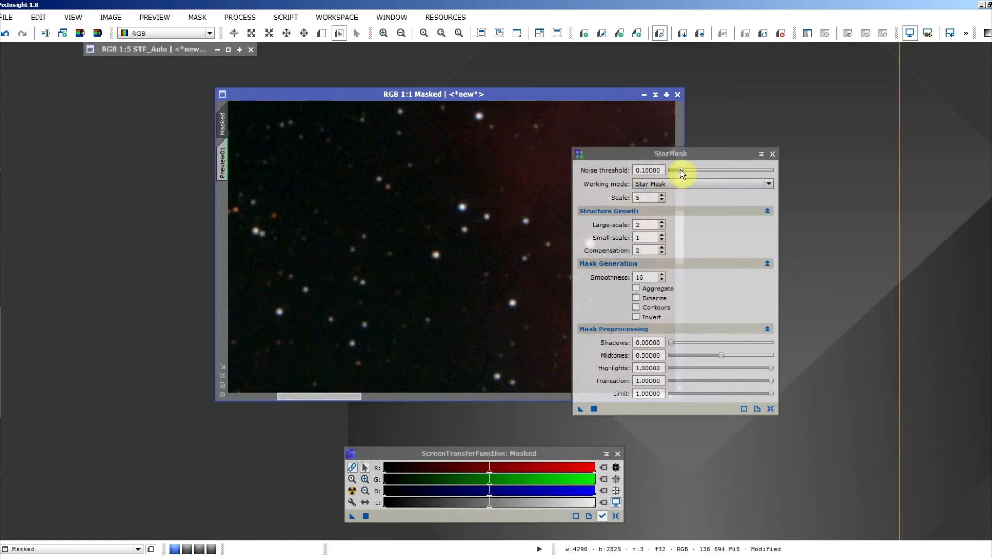
pyautogui.moveTo(681, 173); pyautogui.dragTo(686, 174)
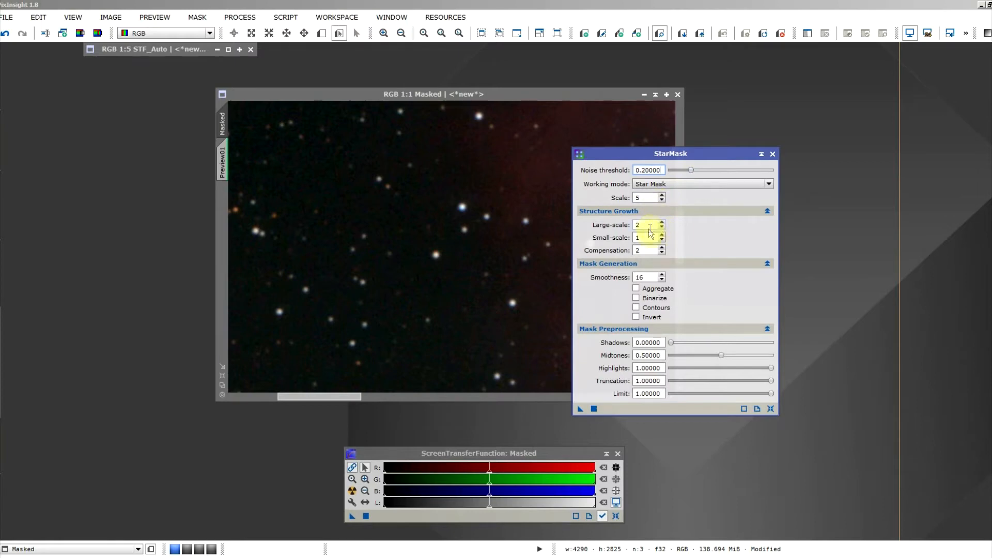
# Configure the star mask with smoothness 6, Binarize enabled and midtones 0.3.
pyautogui.doubleClick(652, 278)
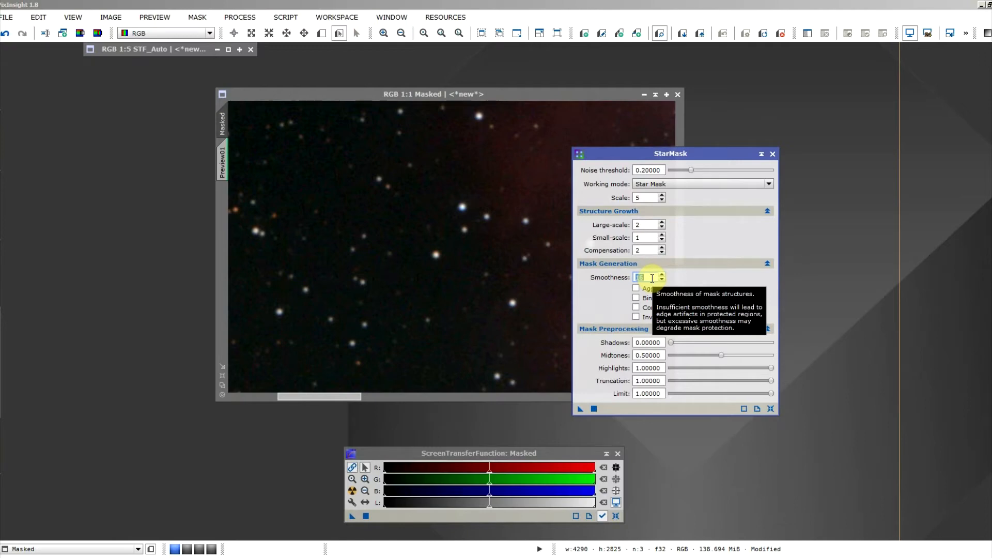
pyautogui.click(497, 96)
pyautogui.scroll(-4, 501, 222)
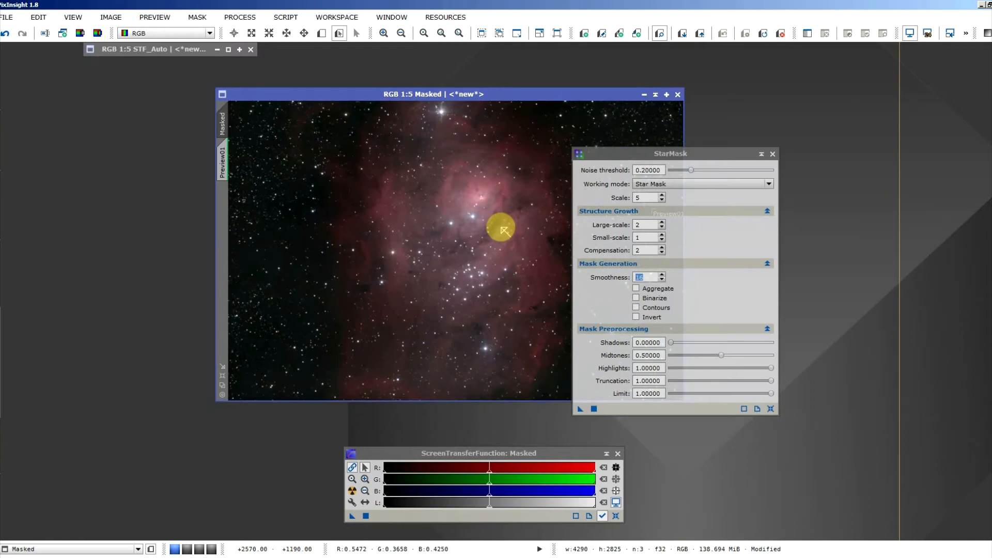
pyautogui.doubleClick(653, 278)
pyautogui.write('6')
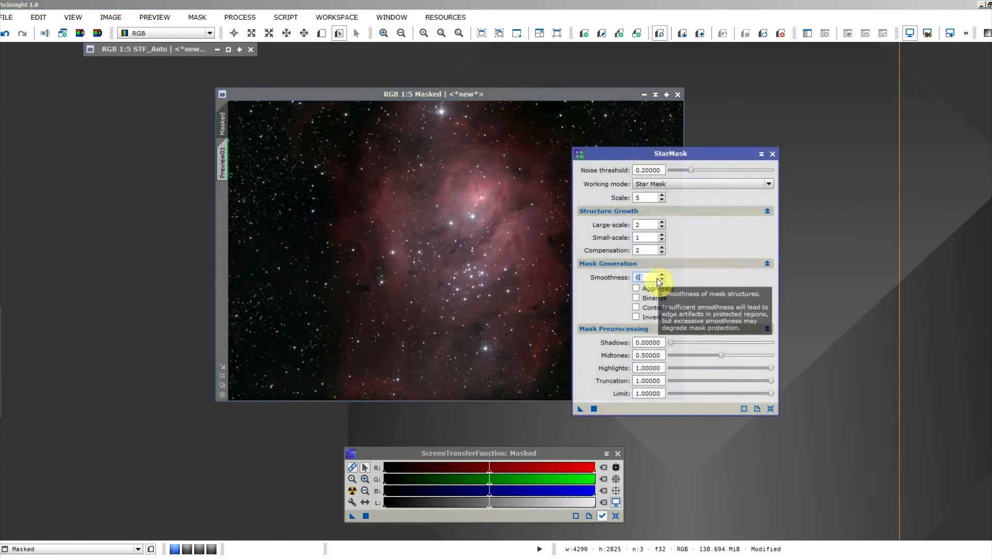
pyautogui.click(636, 300)
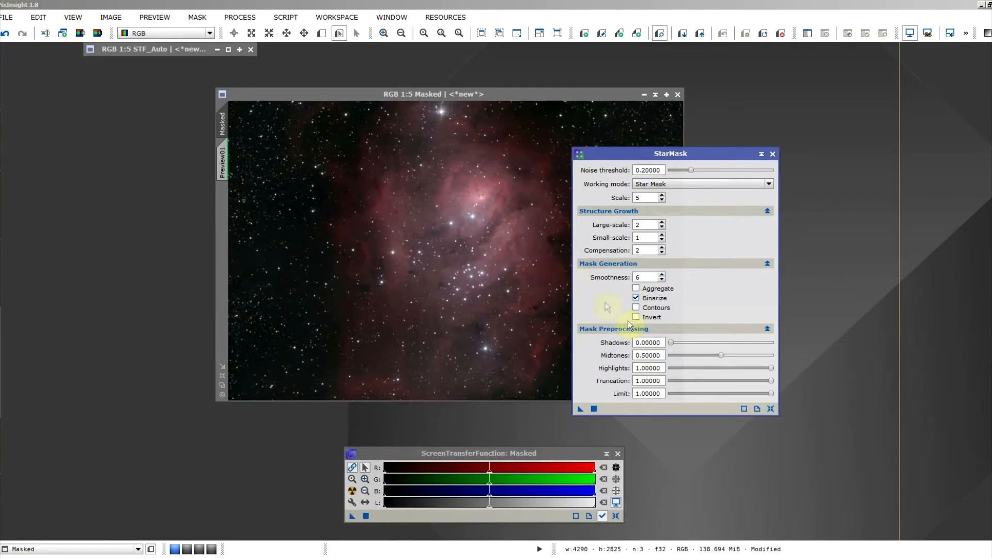
pyautogui.moveTo(721, 354); pyautogui.dragTo(701, 356)
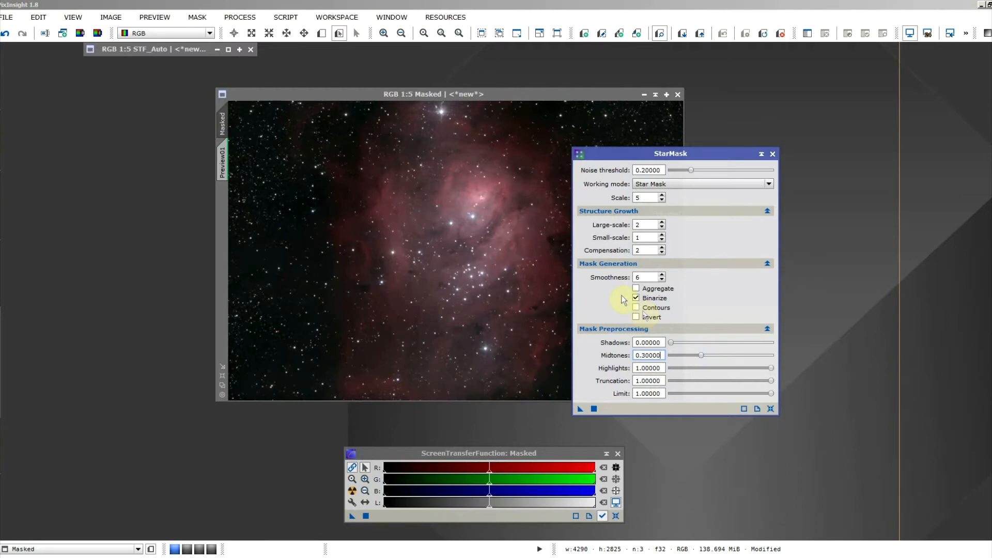
# Create a preview of about 900 by 845 pixels over the nebula's right edge in the Masked image and open it.
pyautogui.moveTo(629, 157); pyautogui.dragTo(751, 161)
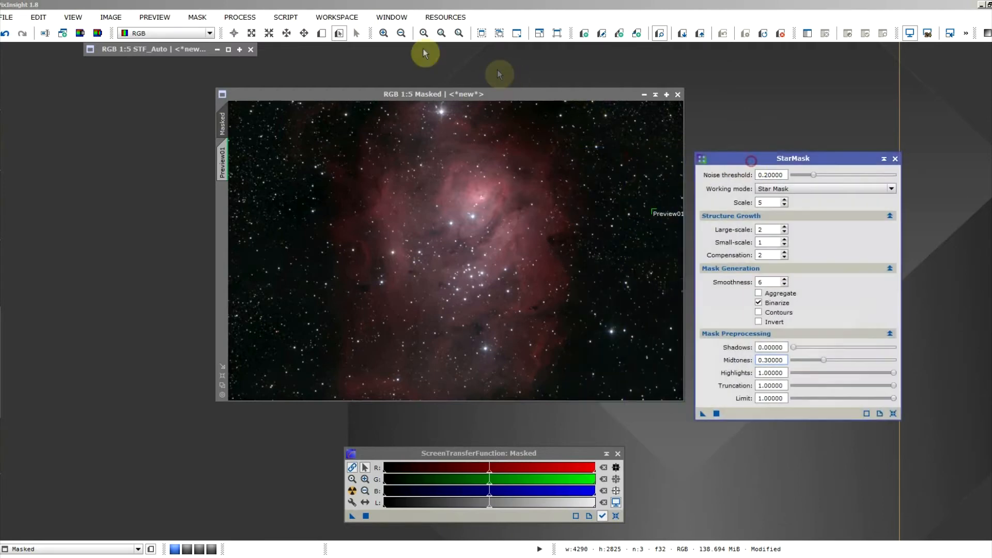
pyautogui.click(322, 33)
pyautogui.moveTo(532, 200); pyautogui.dragTo(627, 288)
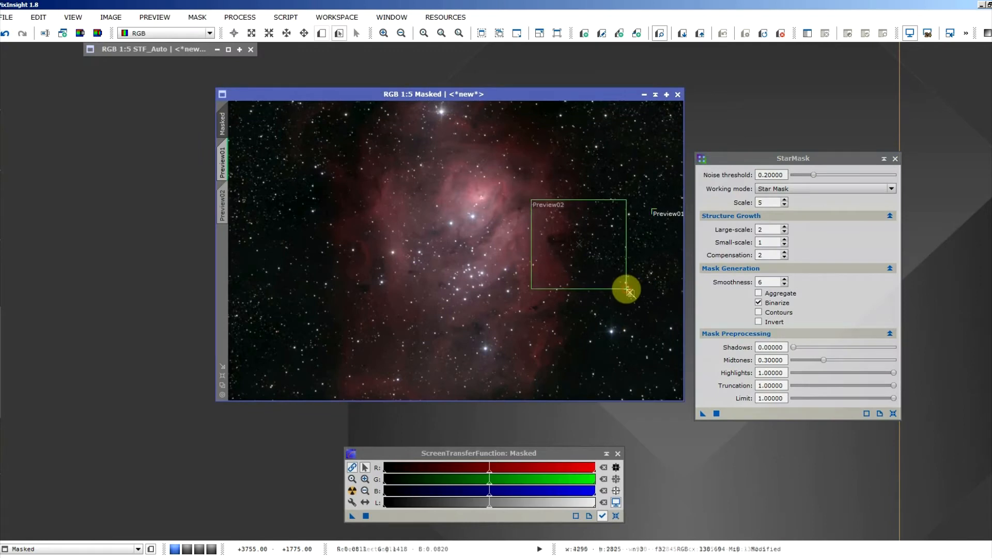
pyautogui.click(223, 199)
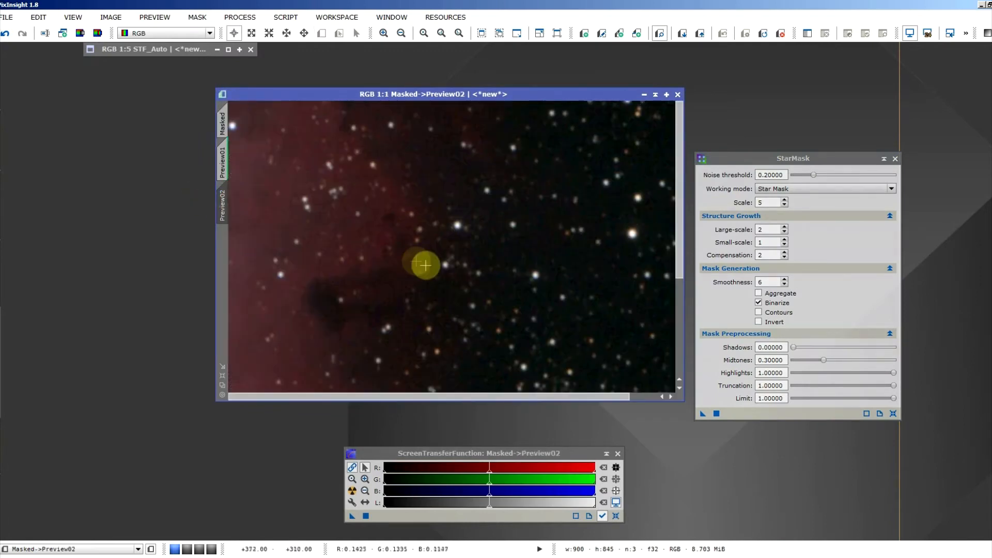
# Generate a trial star mask from the Masked image's preview at the current settings and discard it.
pyautogui.scroll(-1, 418, 262)
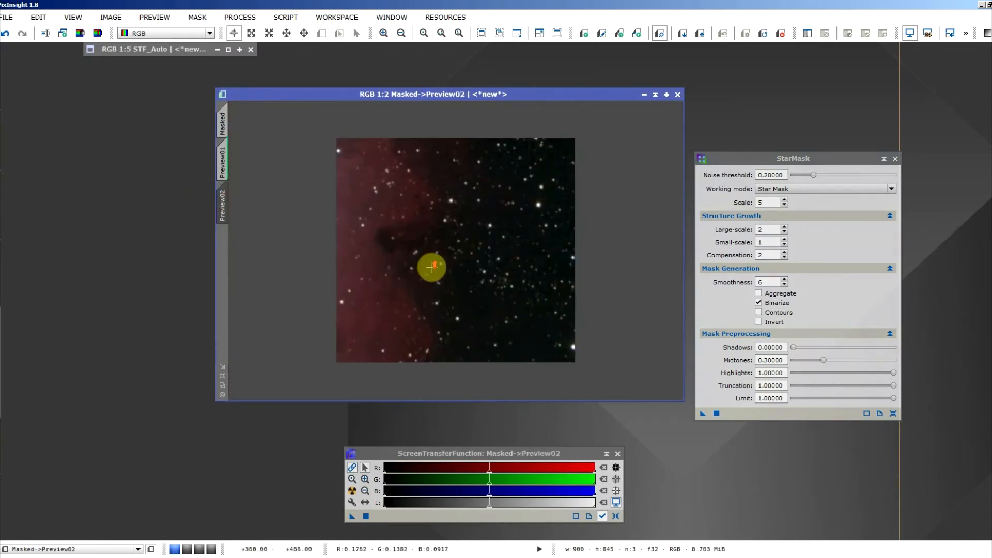
pyautogui.click(700, 414)
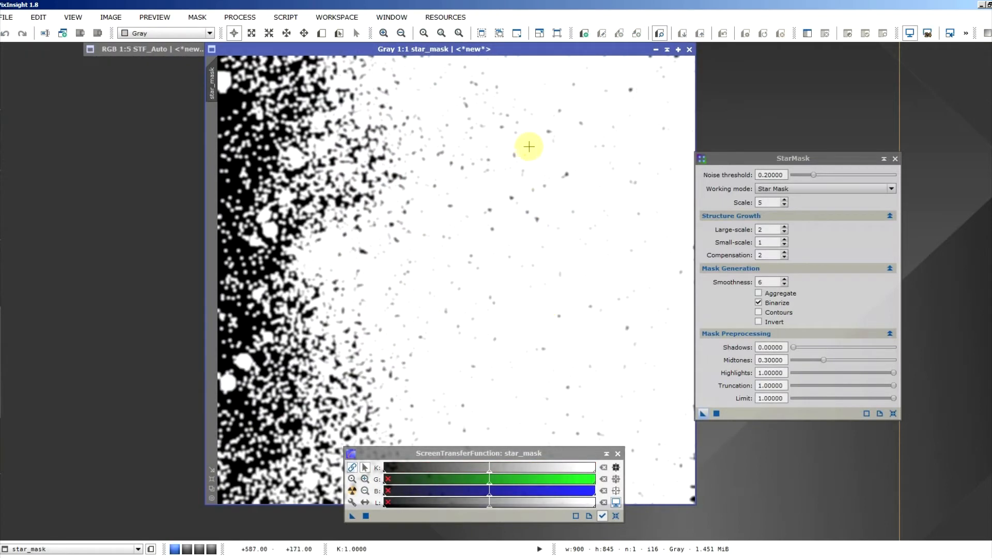
pyautogui.click(689, 50)
# Set the star mask noise threshold to 0.3, generate a trial mask, compare it over the Masked preview and discard it.
pyautogui.moveTo(813, 175); pyautogui.dragTo(818, 177)
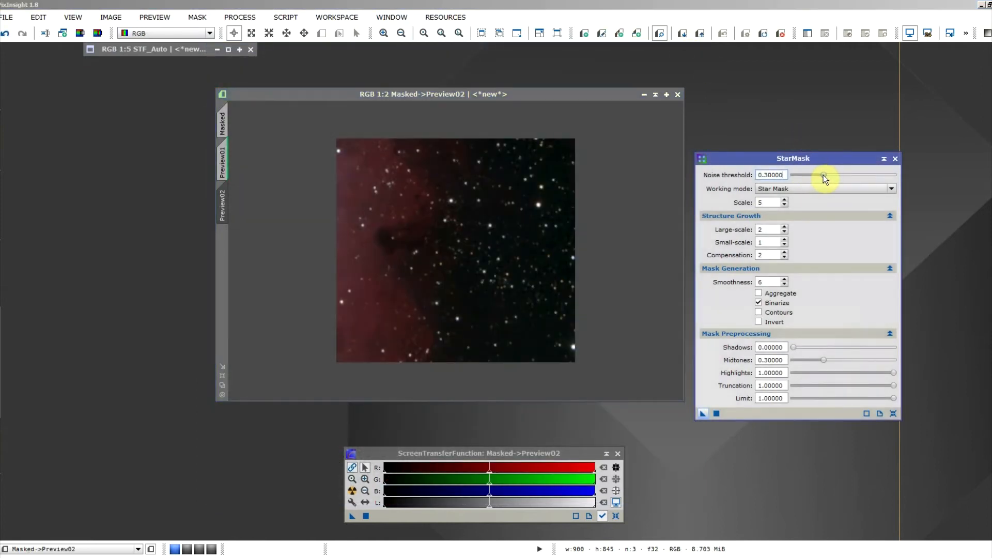
pyautogui.click(703, 414)
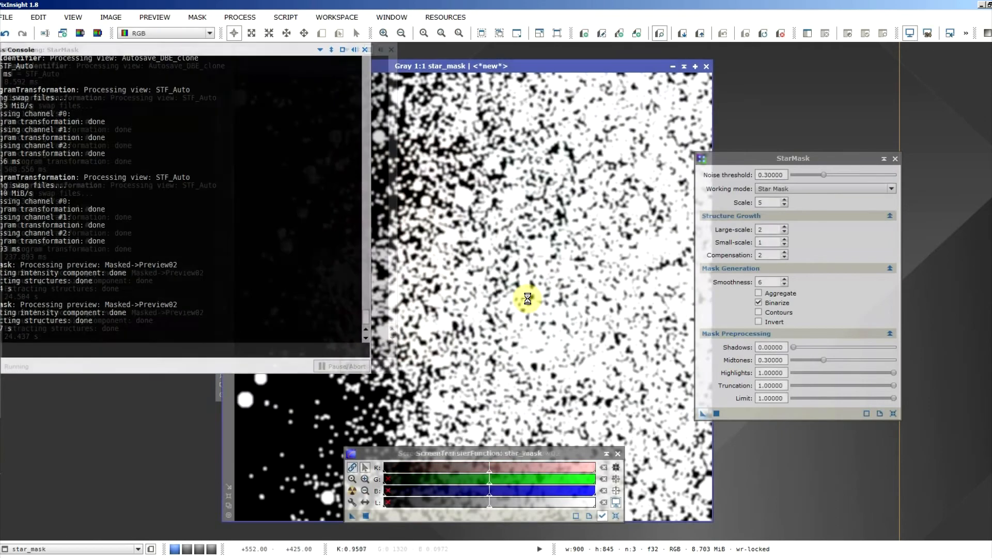
pyautogui.scroll(-1, 536, 291)
pyautogui.scroll(1, 536, 290)
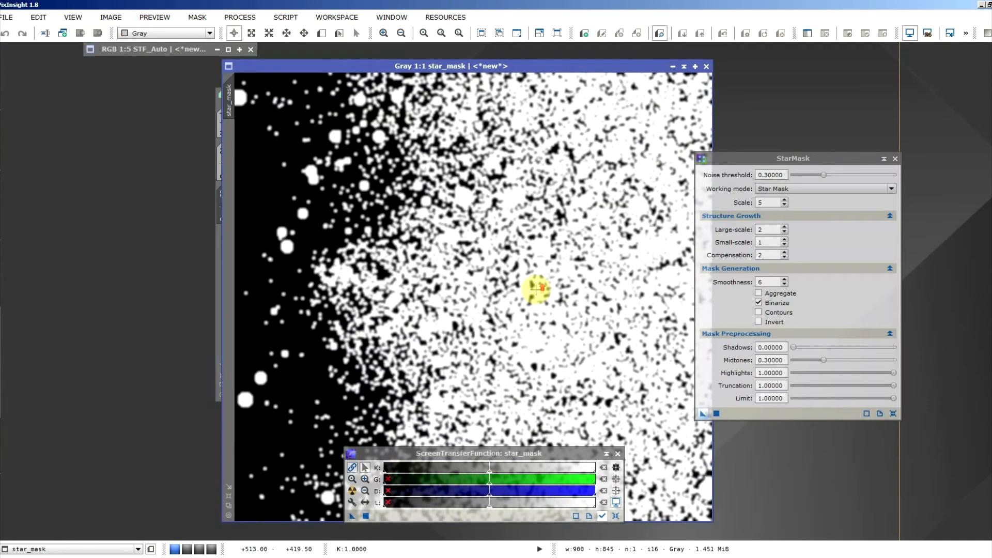
pyautogui.hotkey('ctrl', '-')
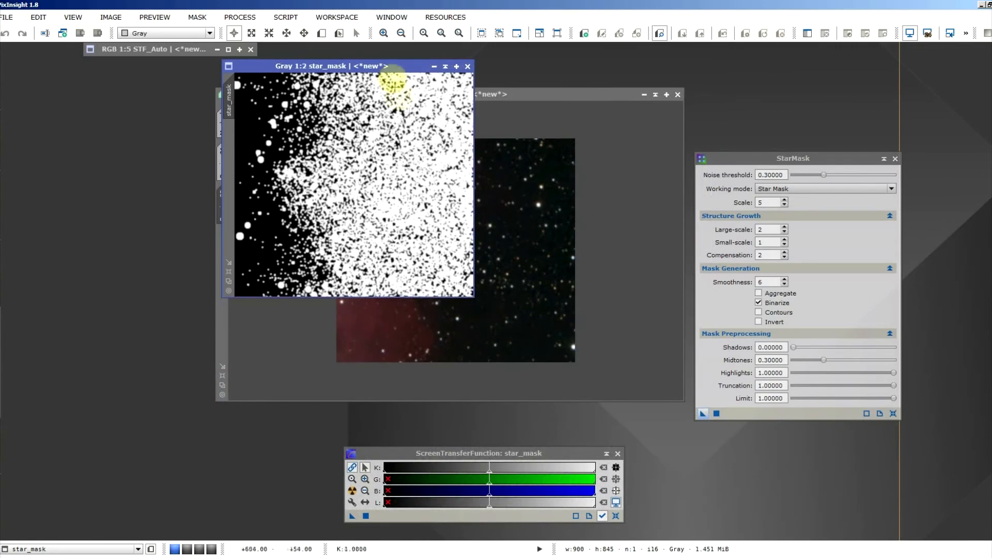
pyautogui.moveTo(390, 64); pyautogui.dragTo(492, 127)
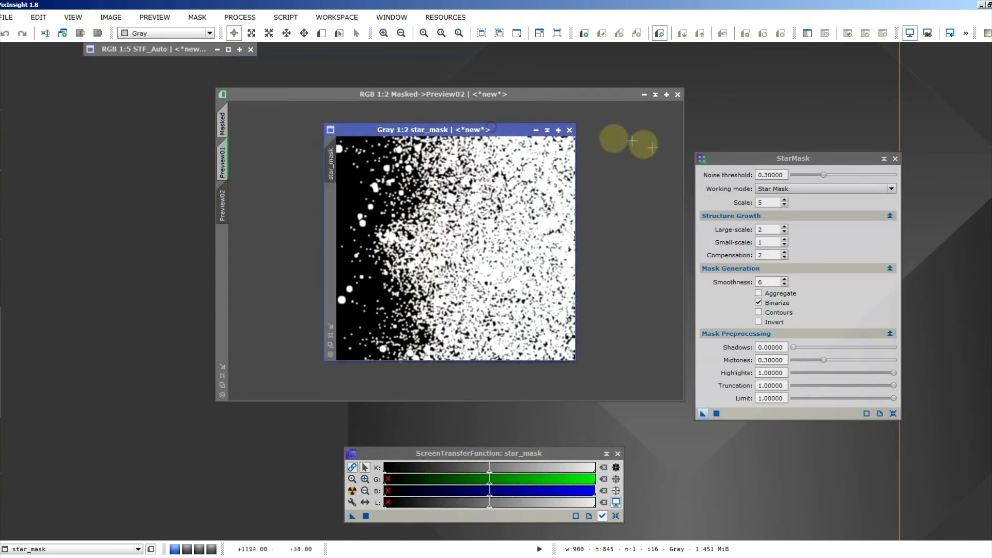
pyautogui.click(570, 130)
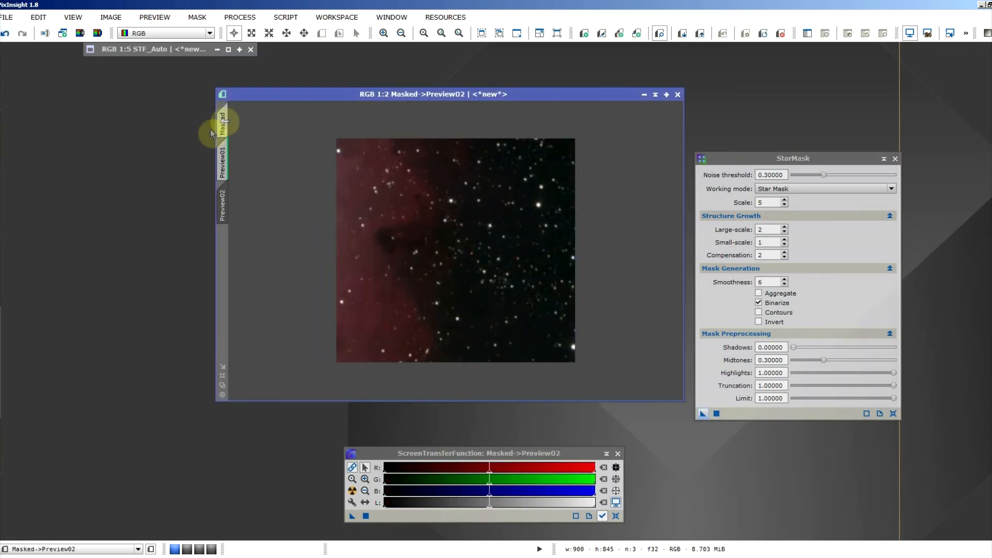
# Return to the full Masked image and duplicate it.
pyautogui.click(223, 120)
pyautogui.rightClick(228, 119)
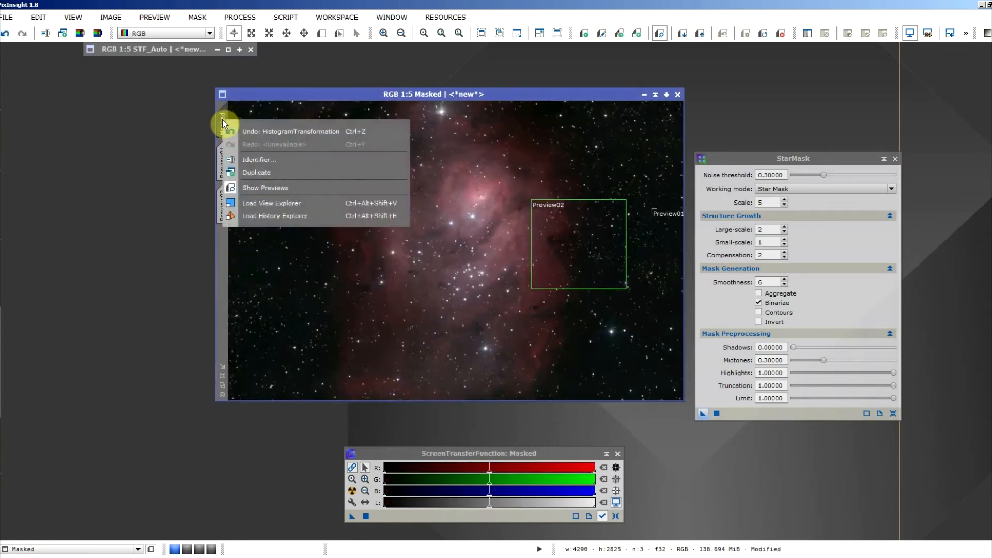
pyautogui.click(278, 176)
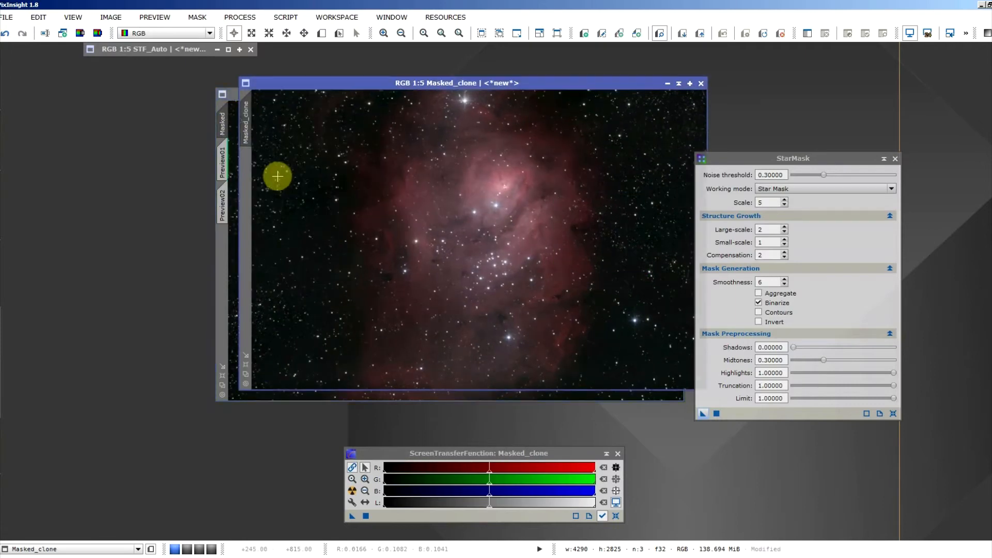
# Extract the lightness of the duplicated Masked image as a separate grayscale image and close the colour duplicate.
pyautogui.click(81, 37)
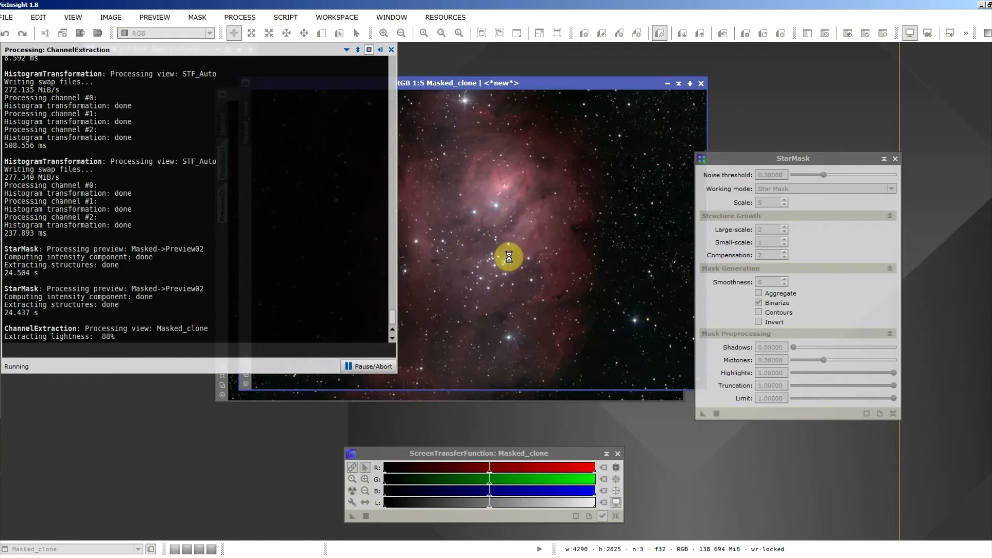
pyautogui.click(527, 83)
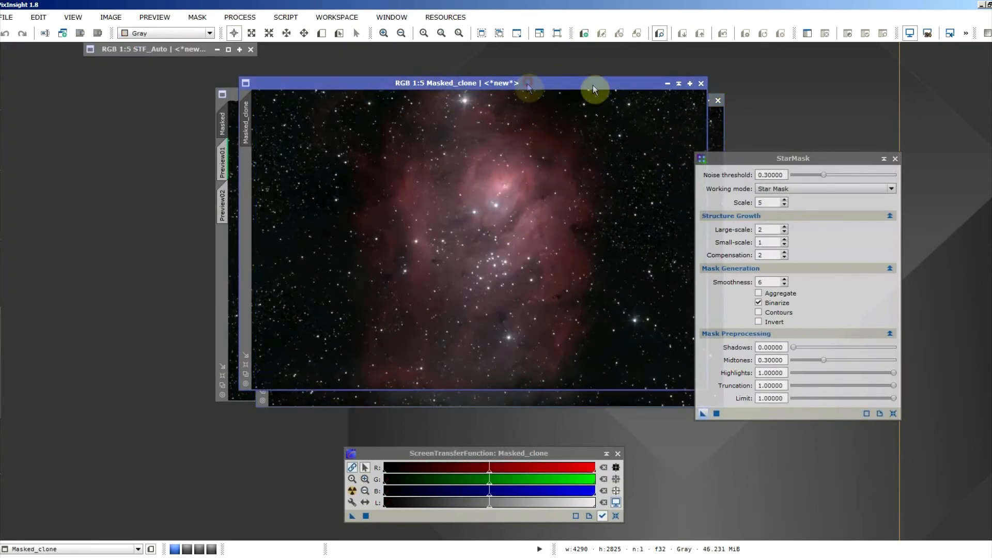
pyautogui.click(701, 84)
pyautogui.click(608, 103)
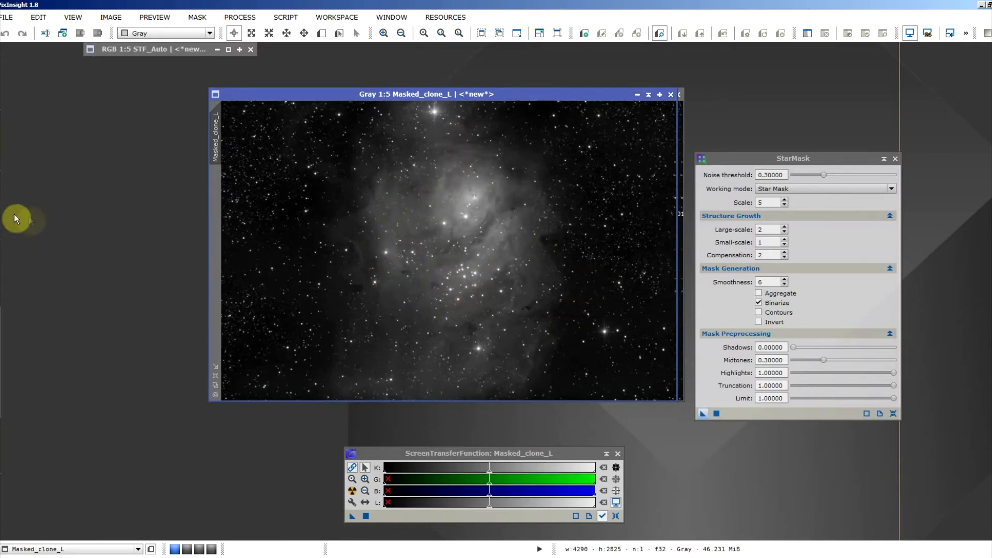
# Open the HDRMultiscaleTransform process, set the number of layers to 3 and apply it to the extracted lightness image.
pyautogui.moveTo(1, 213)
pyautogui.scroll(1, 104, 340)
pyautogui.scroll(4, 104, 340)
pyautogui.scroll(3, 104, 340)
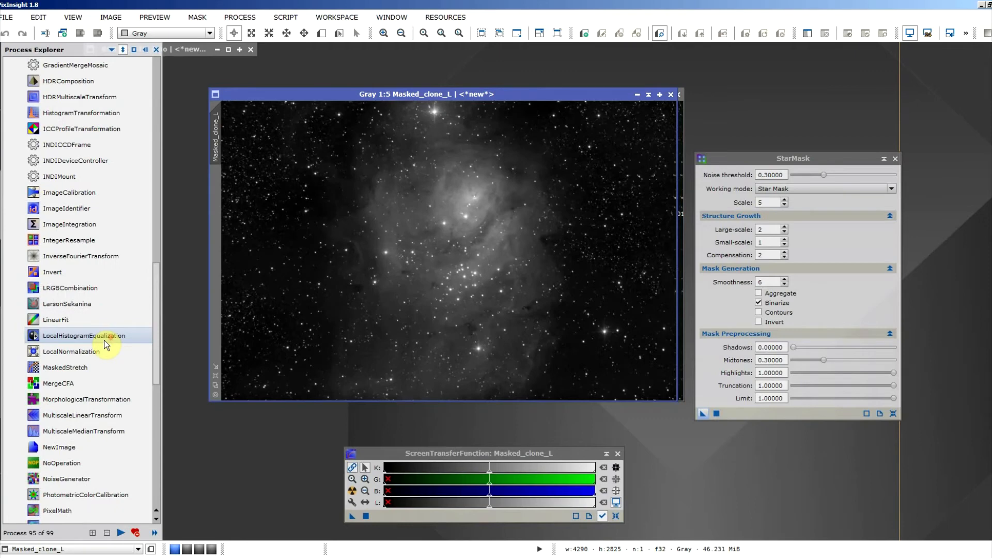
pyautogui.scroll(-1, 104, 340)
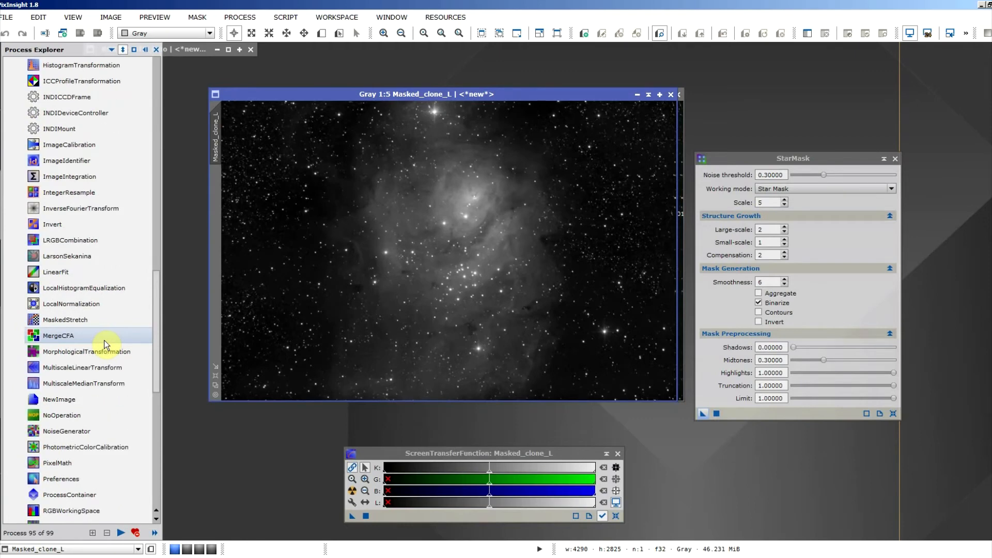
pyautogui.scroll(4, 104, 340)
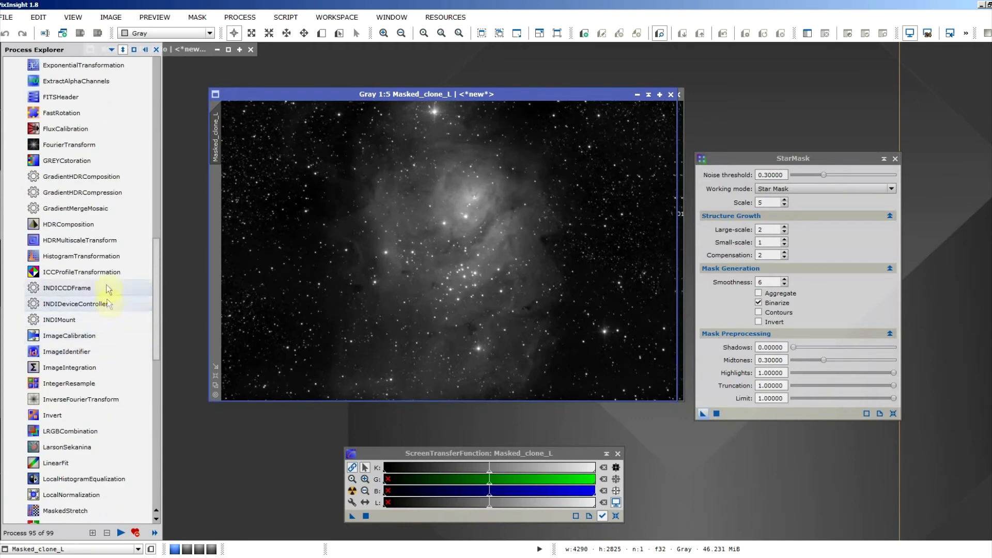
pyautogui.doubleClick(96, 243)
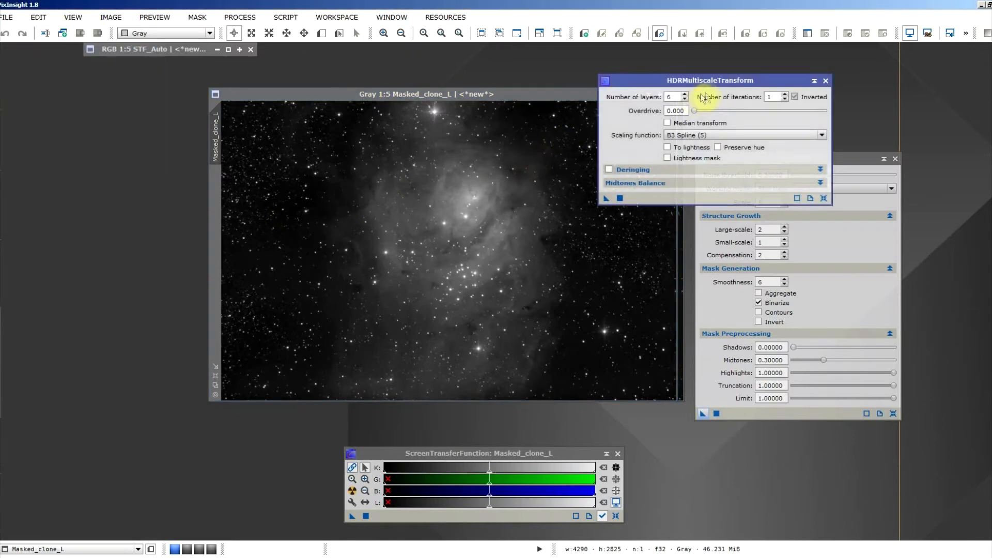
pyautogui.click(686, 103)
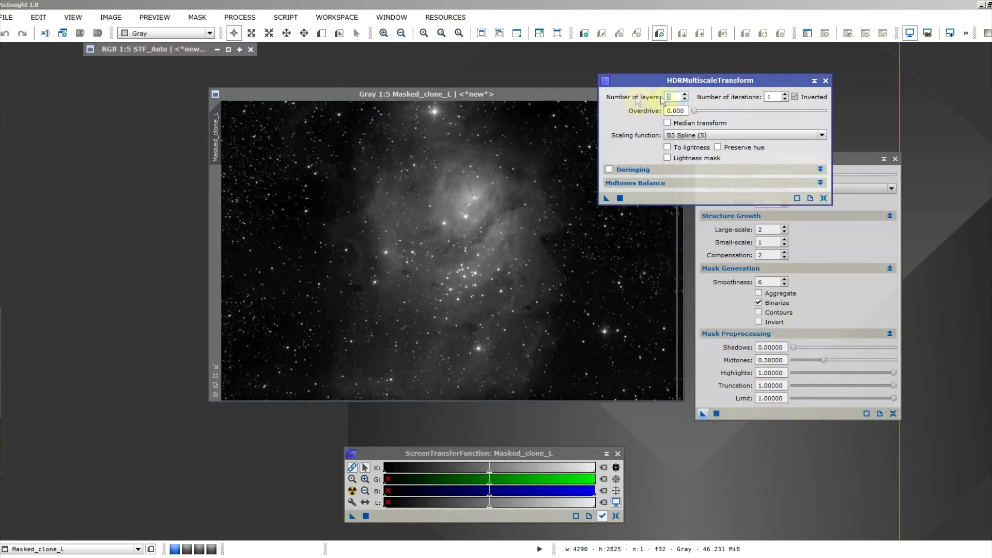
pyautogui.moveTo(608, 199); pyautogui.dragTo(563, 233)
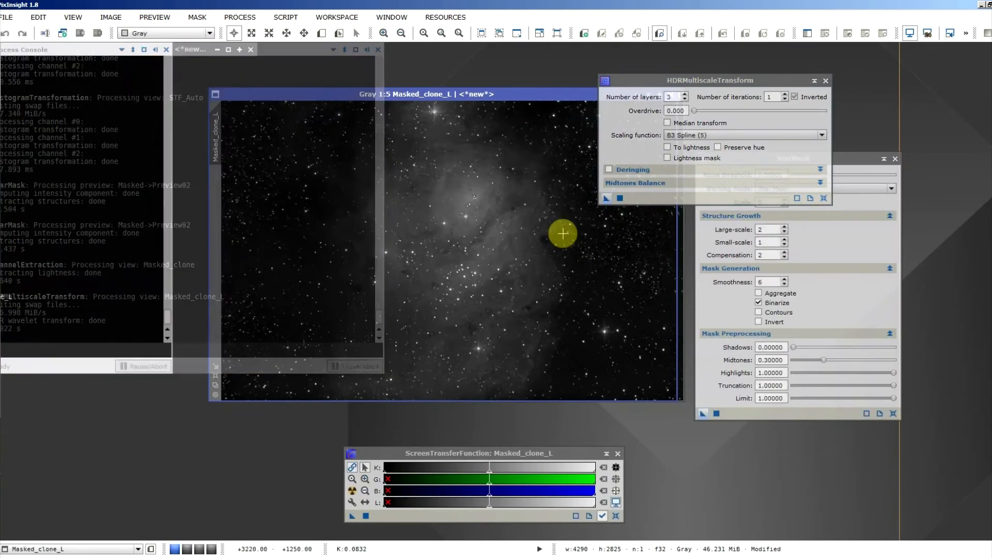
# Inspect the transformed lightness image, close HDRMultiscaleTransform and align the lightness window over the Masked image window.
pyautogui.scroll(3, 490, 272)
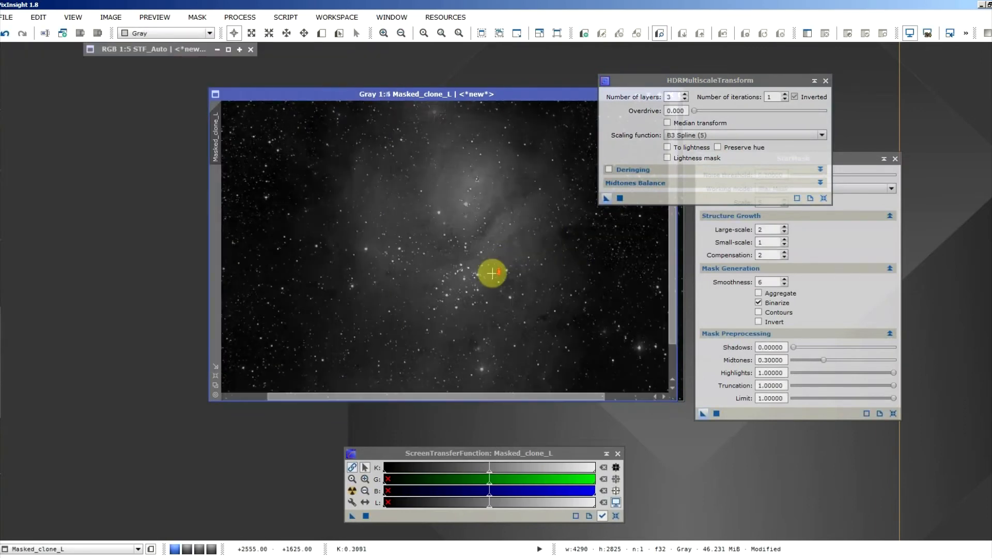
pyautogui.scroll(-3, 492, 274)
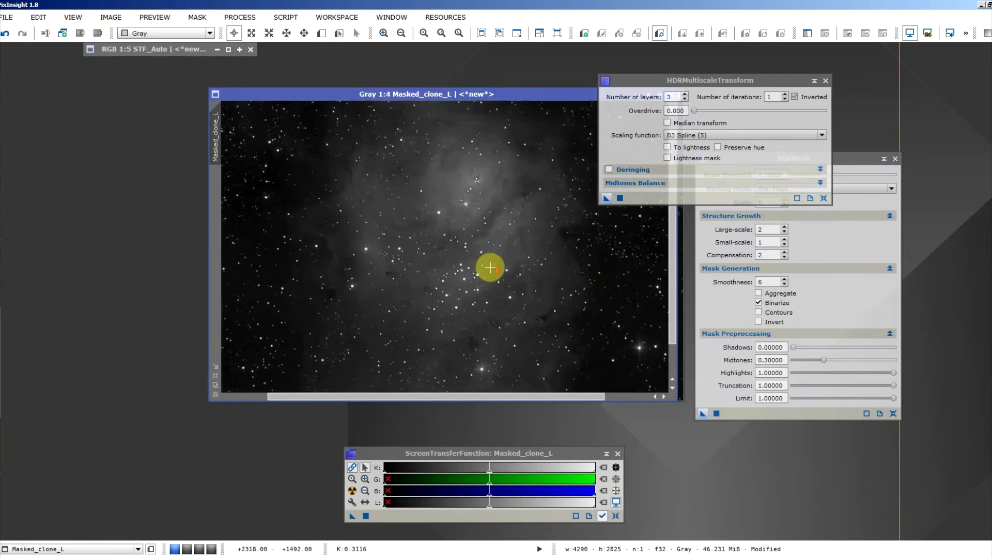
pyautogui.moveTo(517, 100); pyautogui.dragTo(315, 101)
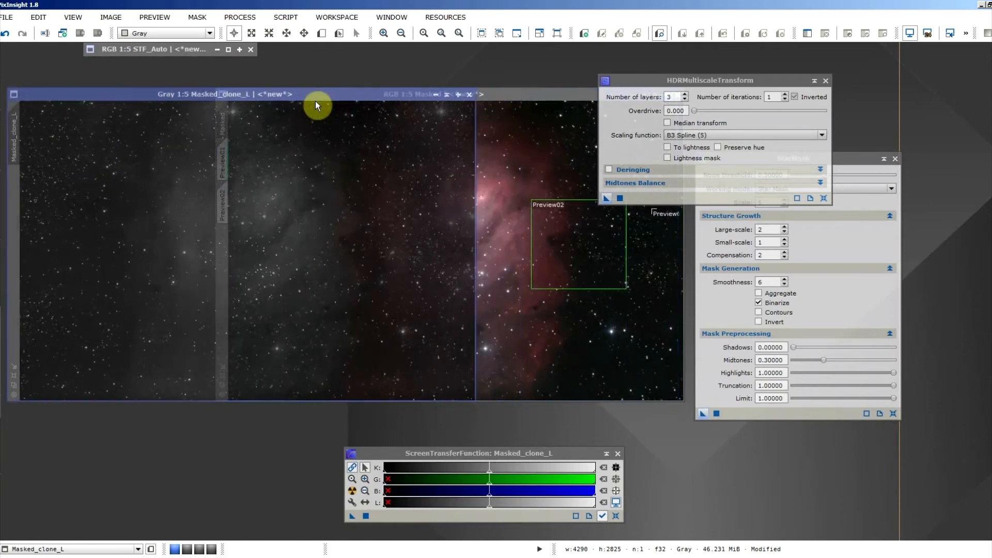
pyautogui.click(827, 81)
pyautogui.moveTo(313, 99); pyautogui.dragTo(518, 94)
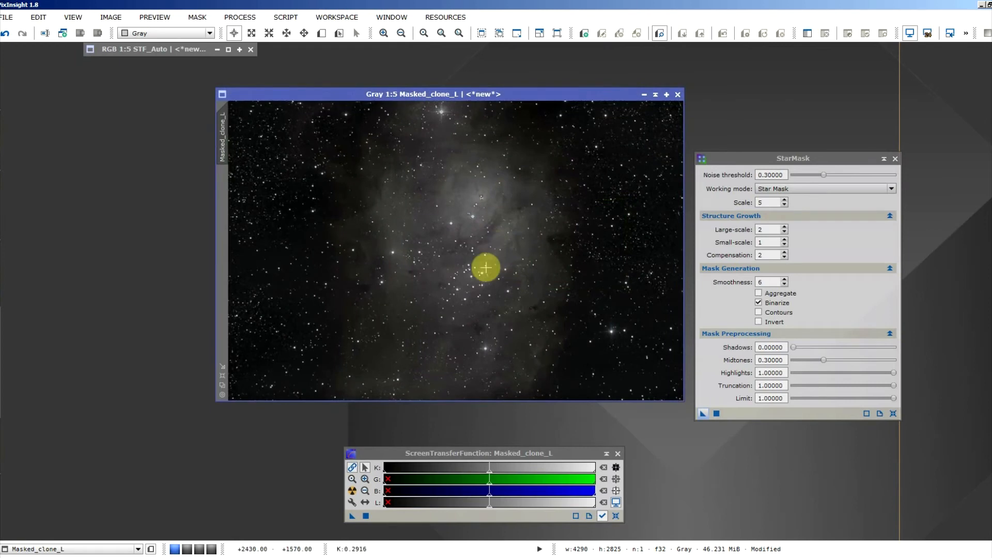
pyautogui.moveTo(562, 94)
pyautogui.mouseDown()
pyautogui.moveTo(421, 225)
pyautogui.moveTo(509, 154)
pyautogui.moveTo(559, 92)
pyautogui.mouseUp()
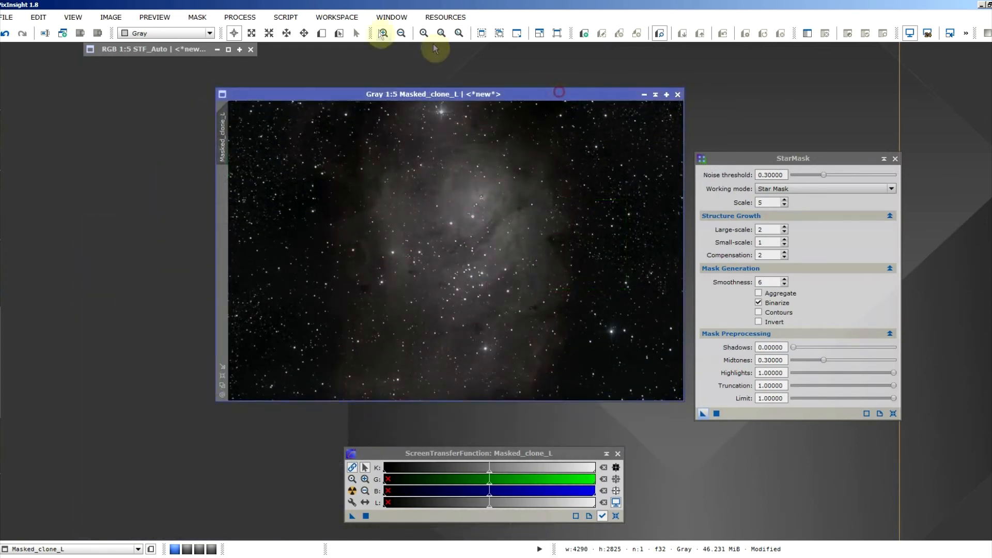
# Create a preview of about 1075 by 1025 pixels over the nebula's right edge in the lightness image and open it.
pyautogui.click(322, 33)
pyautogui.moveTo(494, 217); pyautogui.dragTo(609, 326)
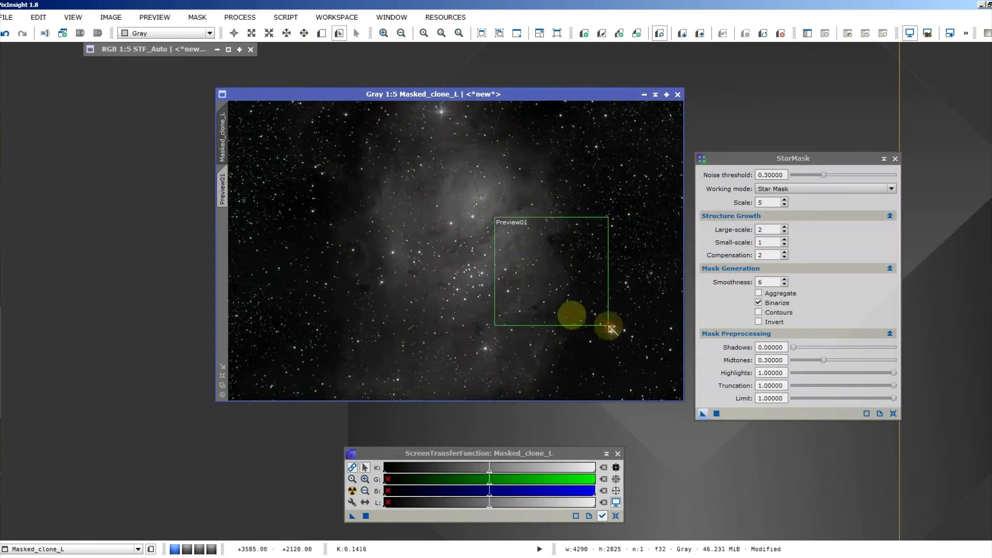
pyautogui.click(223, 189)
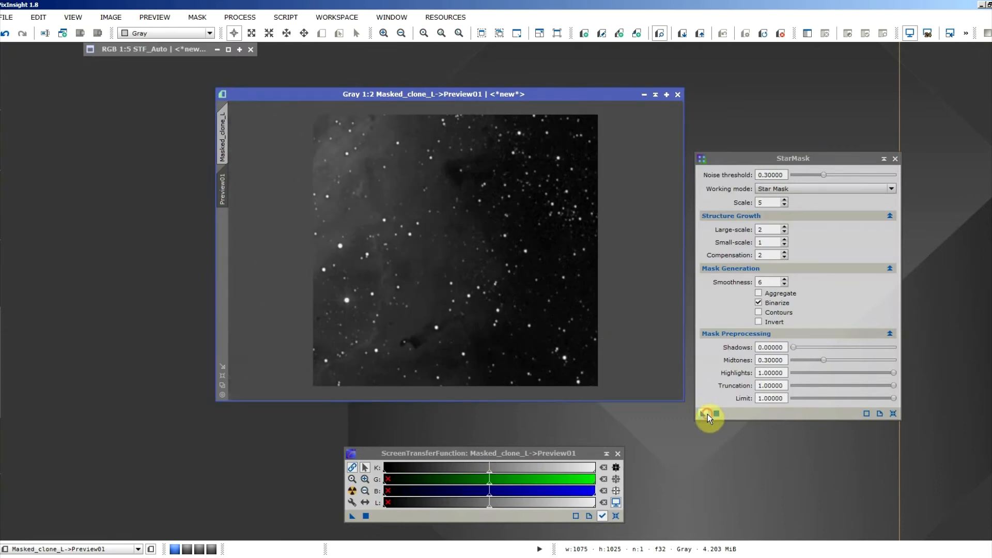
# Generate a trial star mask from the lightness preview at noise threshold 0.3, compare it with the preview and discard it.
pyautogui.moveTo(708, 413); pyautogui.dragTo(533, 292)
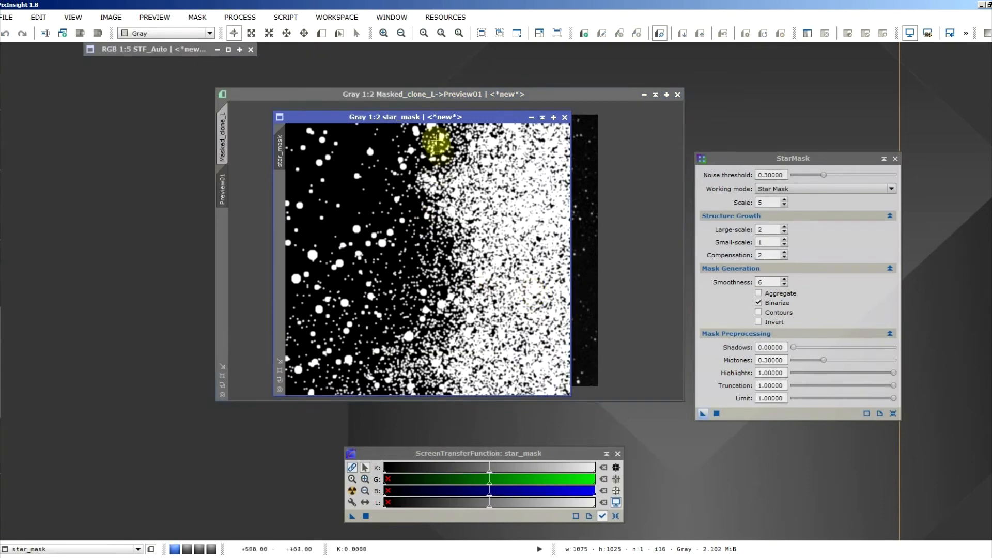
pyautogui.moveTo(438, 116); pyautogui.dragTo(466, 109)
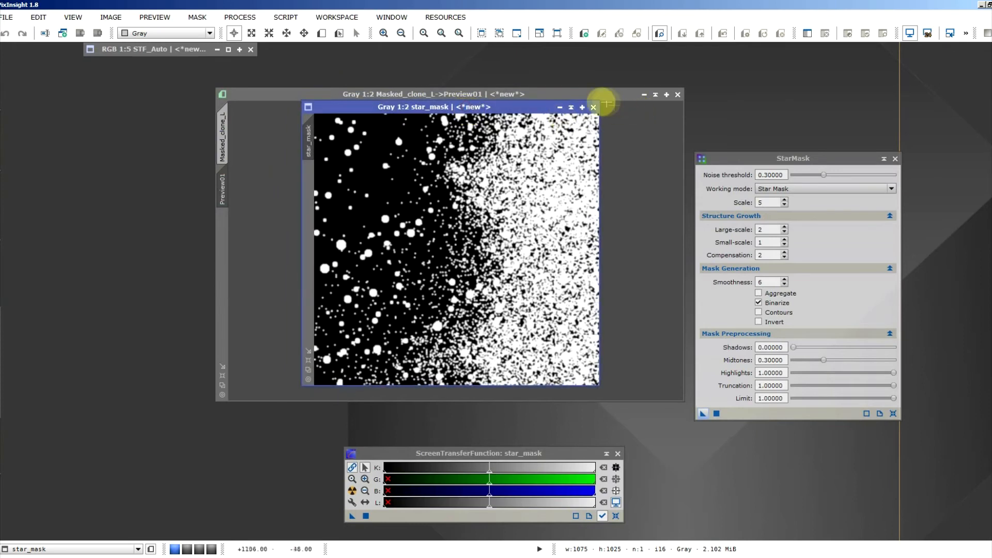
pyautogui.click(594, 109)
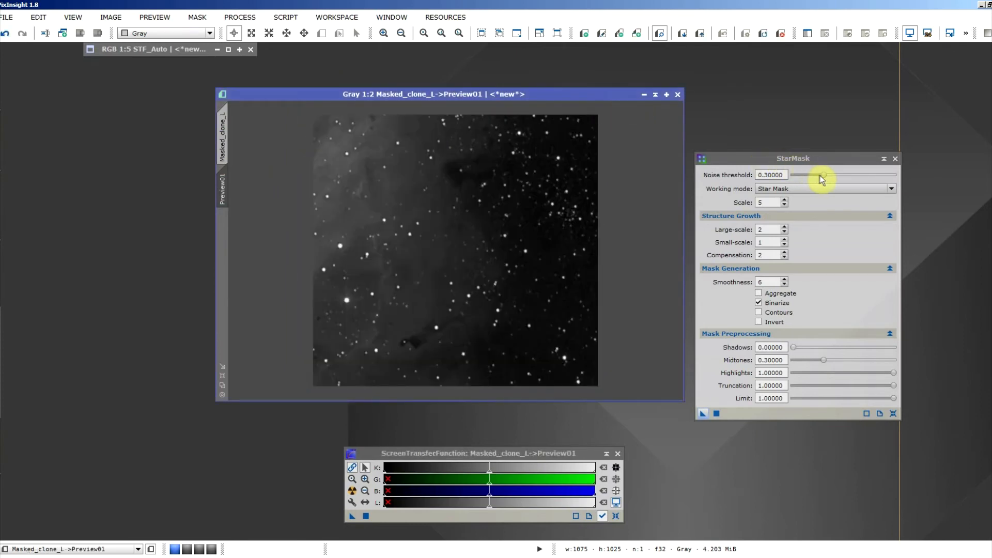
# Set the noise threshold to 0.4, generate a trial star mask from the lightness preview, compare it and discard it.
pyautogui.moveTo(824, 175); pyautogui.dragTo(833, 176)
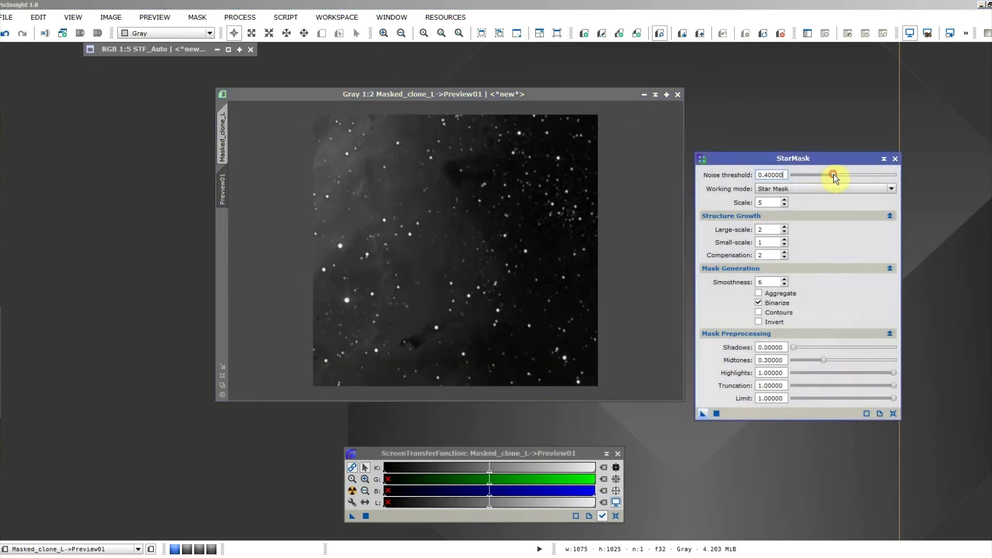
pyautogui.moveTo(703, 414); pyautogui.dragTo(571, 350)
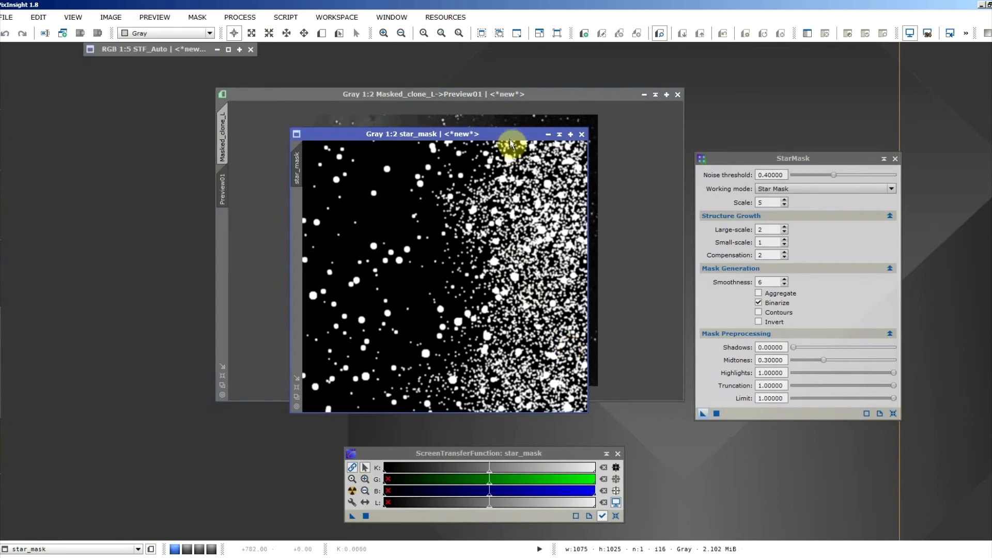
pyautogui.moveTo(510, 133); pyautogui.dragTo(525, 115)
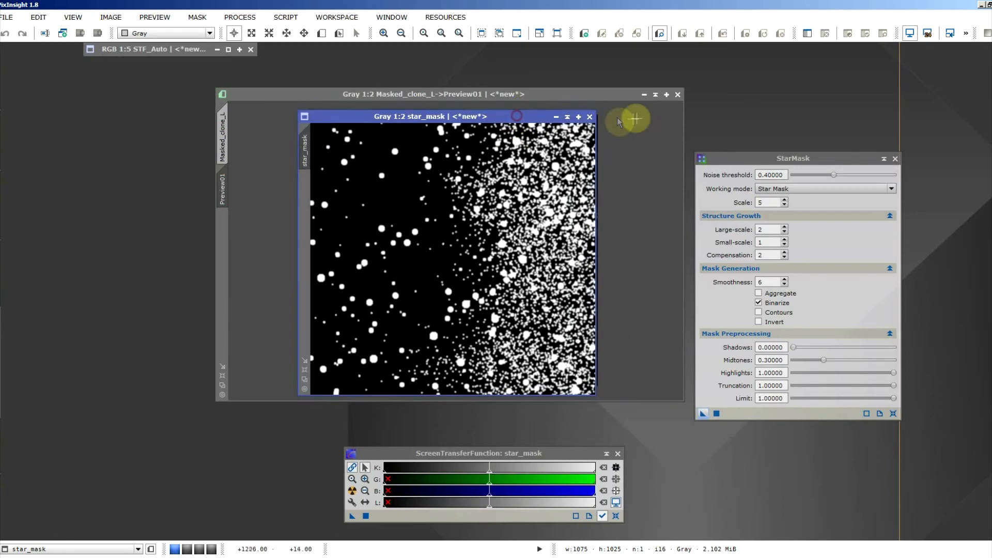
pyautogui.click(592, 116)
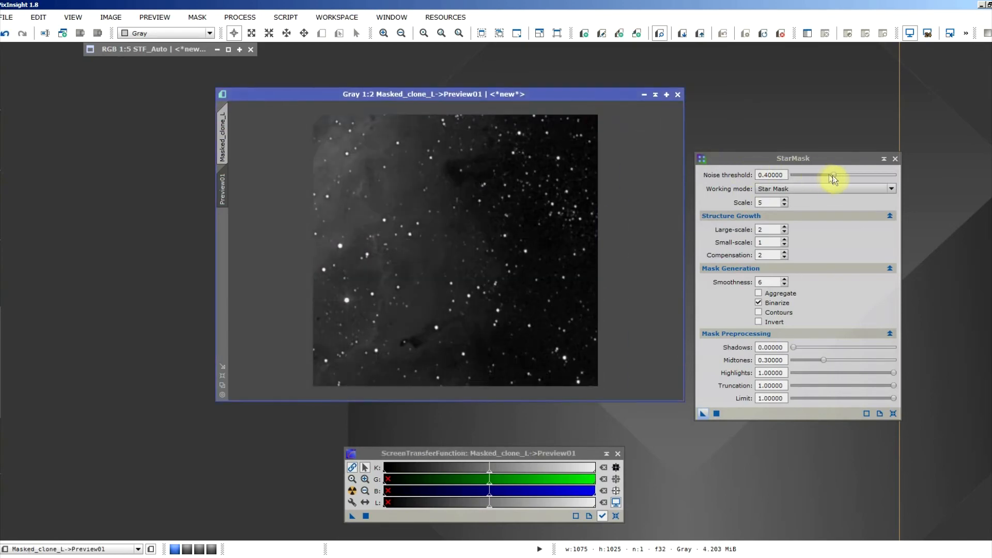
# Set the noise threshold to 0.55 and generate a star mask from the lightness preview.
pyautogui.moveTo(832, 175); pyautogui.dragTo(845, 176)
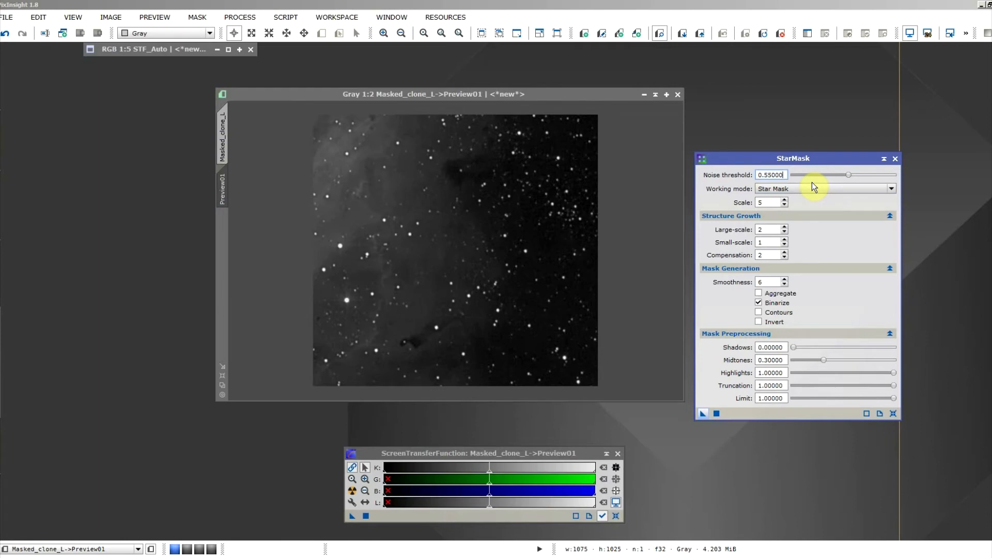
pyautogui.moveTo(704, 413); pyautogui.dragTo(429, 295)
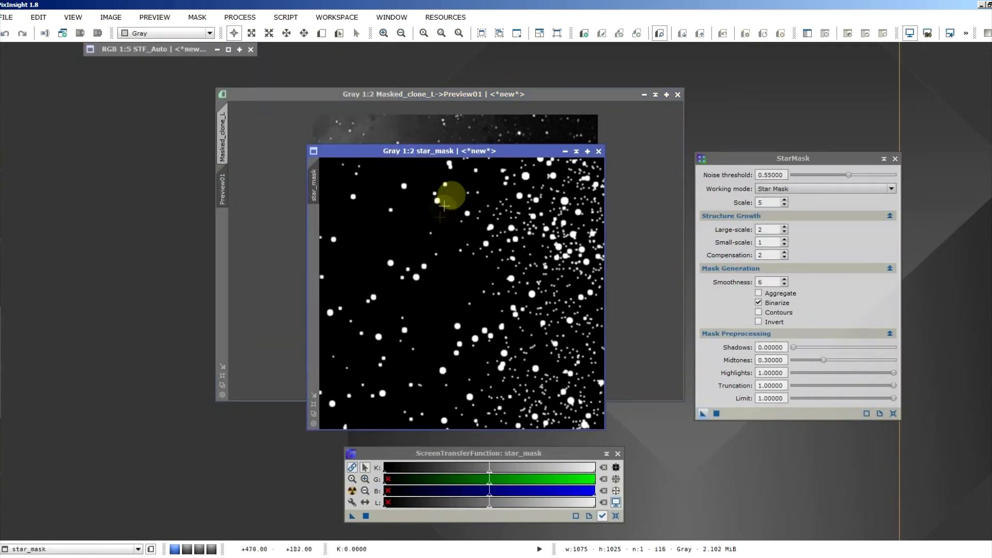
# Compare and discard the trial mask, and generate a star mask from the full Masked_clone_L image at noise threshold 0.55.
pyautogui.moveTo(468, 150); pyautogui.dragTo(462, 104)
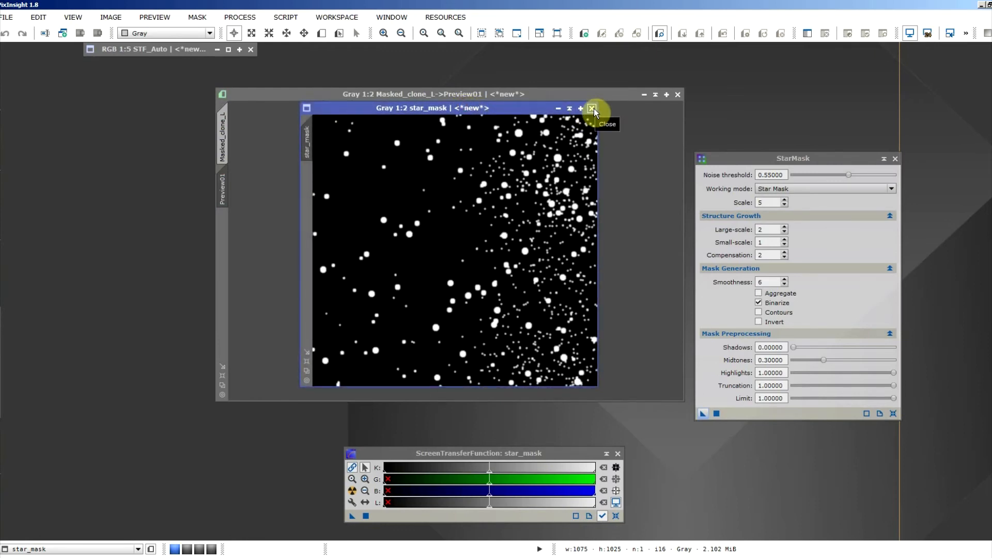
pyautogui.click(593, 108)
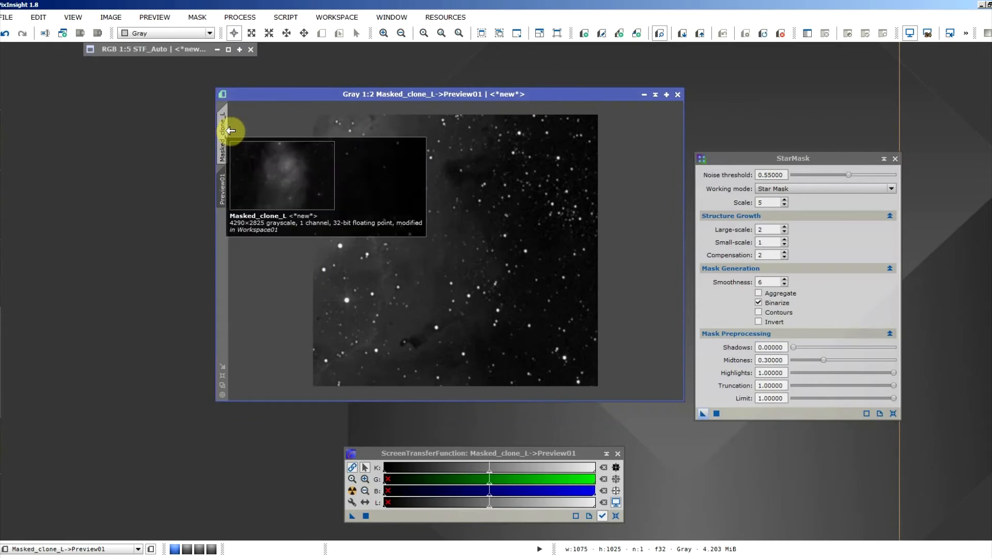
pyautogui.click(229, 129)
pyautogui.click(703, 414)
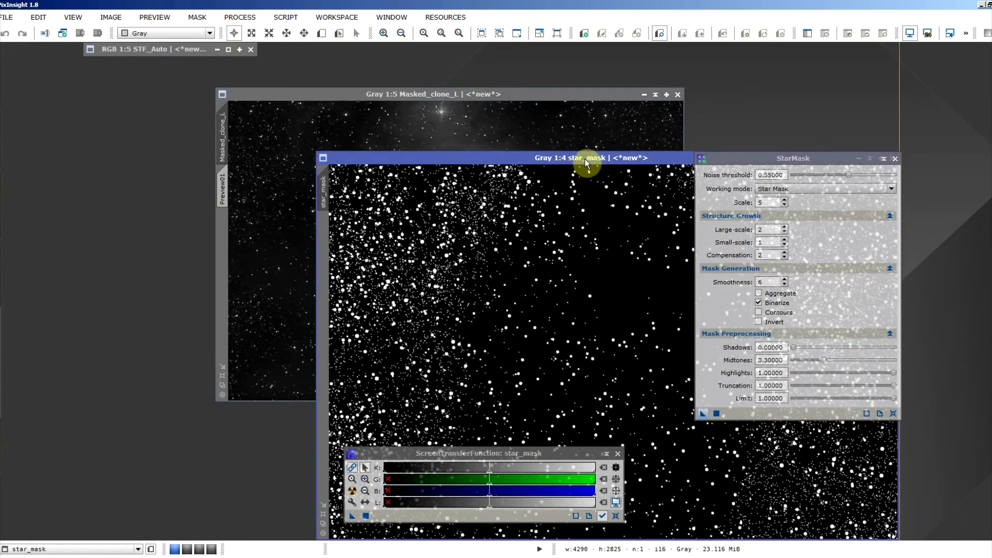
pyautogui.hotkey('ctrl', '-')
pyautogui.moveTo(597, 157); pyautogui.dragTo(572, 128)
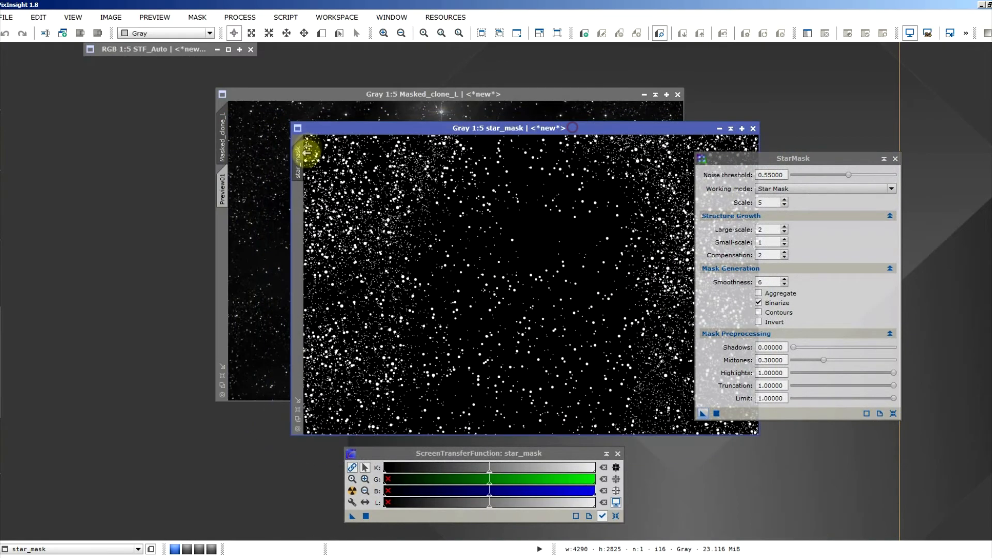
# Collapse the Masked_clone_L image out of the way and apply star_mask as the mask of the Masked image.
pyautogui.moveTo(413, 131); pyautogui.dragTo(444, 185)
pyautogui.moveTo(484, 96); pyautogui.dragTo(446, 101)
pyautogui.click(618, 100)
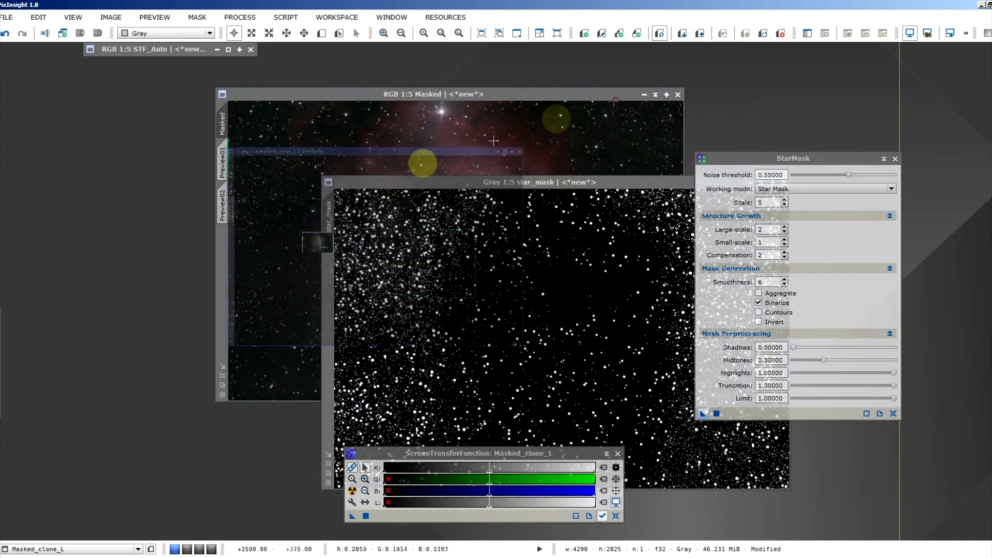
pyautogui.moveTo(362, 250)
pyautogui.mouseDown()
pyautogui.moveTo(405, 176)
pyautogui.moveTo(408, 64)
pyautogui.mouseUp()
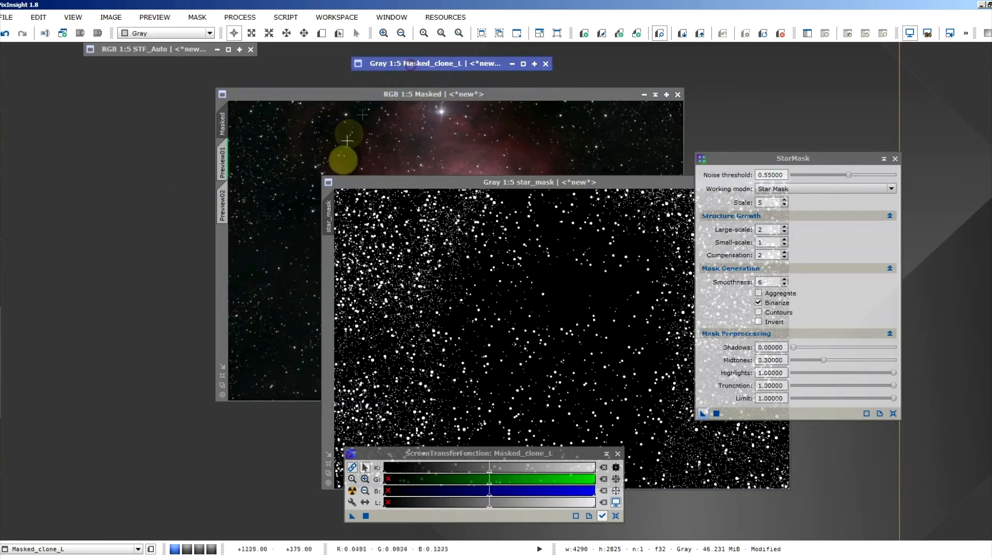
pyautogui.moveTo(332, 221)
pyautogui.moveTo(332, 220); pyautogui.dragTo(226, 263)
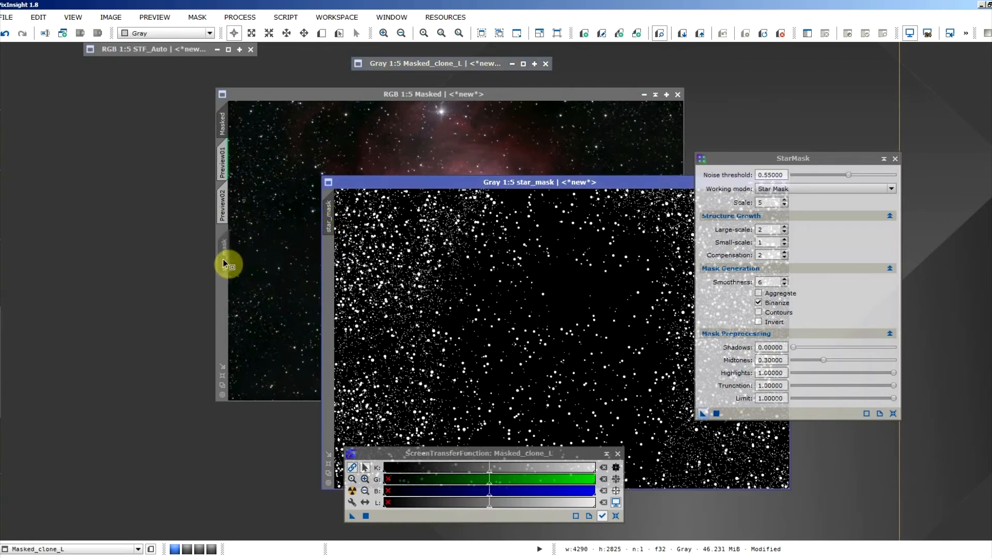
pyautogui.moveTo(221, 259)
pyautogui.mouseDown()
pyautogui.moveTo(368, 131)
pyautogui.moveTo(219, 273)
pyautogui.mouseUp()
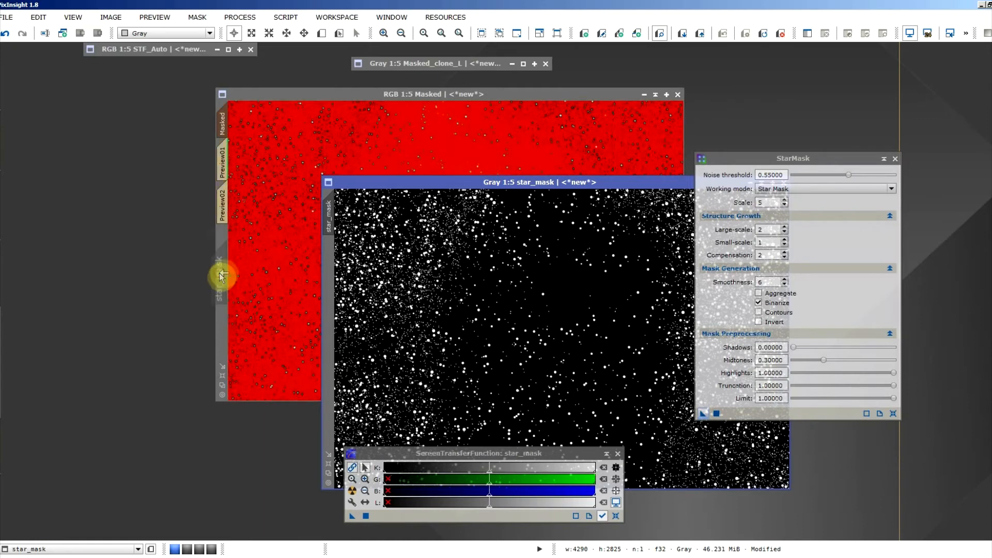
# Examine at several zoom levels how the star mask covers the stars near the centre of the Masked image.
pyautogui.click(402, 96)
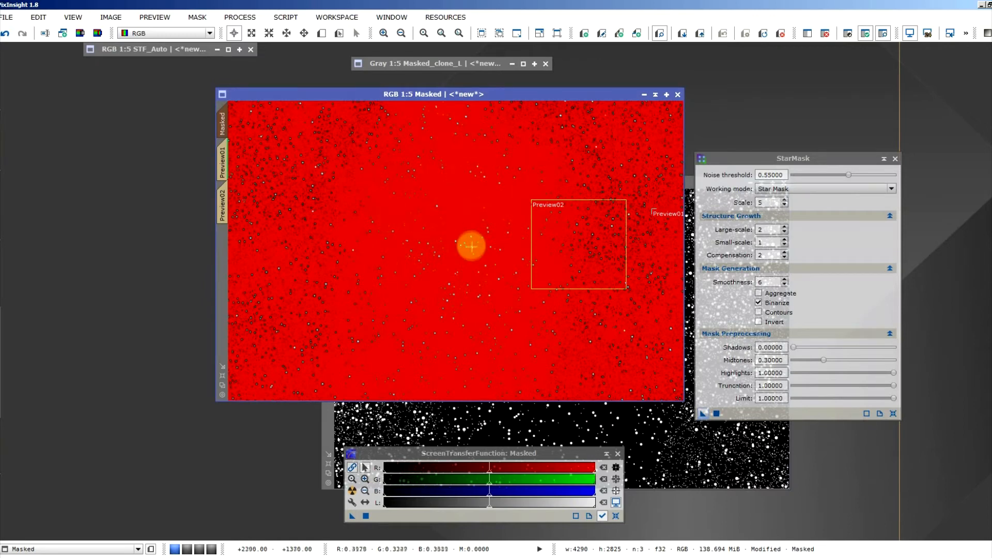
pyautogui.scroll(2, 461, 240)
pyautogui.scroll(3, 461, 241)
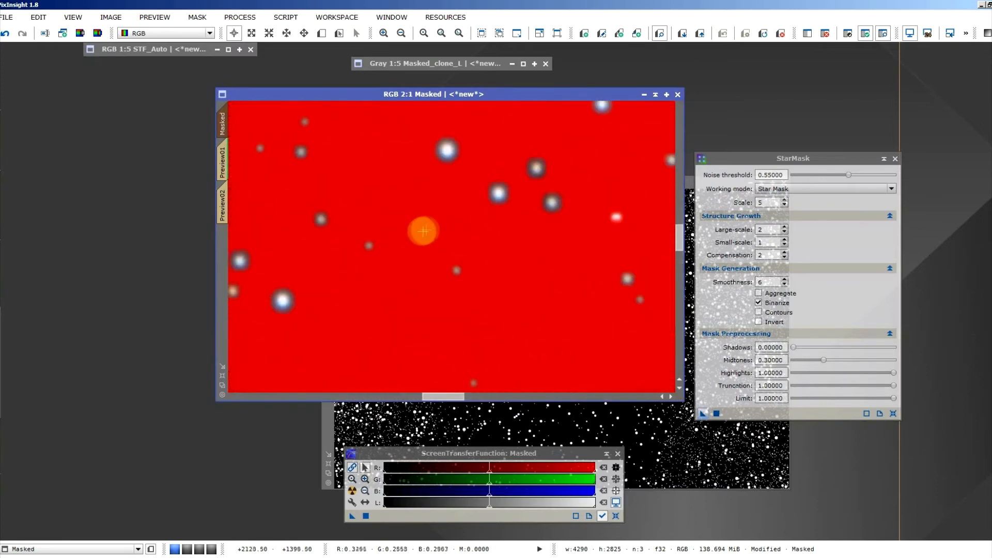
pyautogui.scroll(-1, 413, 240)
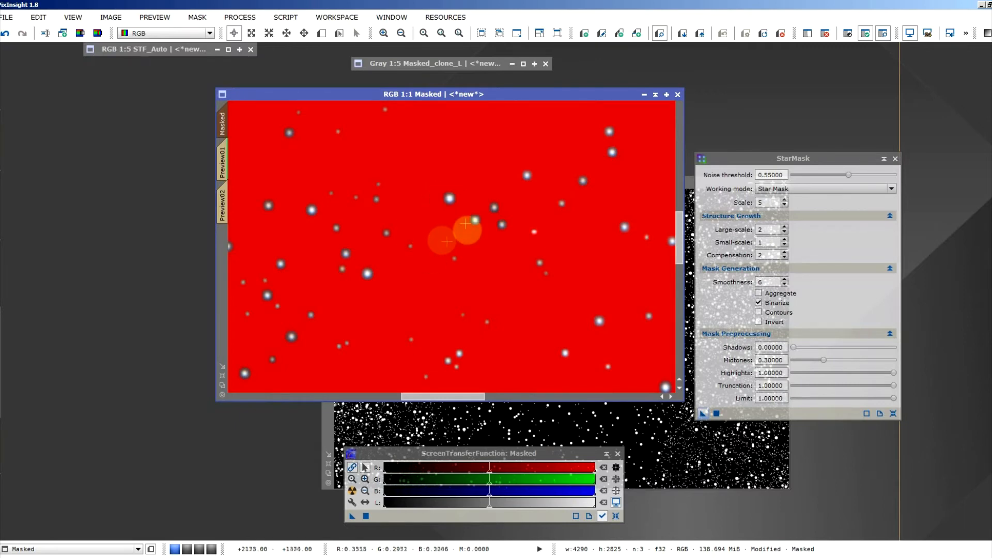
pyautogui.scroll(-1, 449, 297)
pyautogui.scroll(1, 448, 295)
pyautogui.scroll(-2, 448, 295)
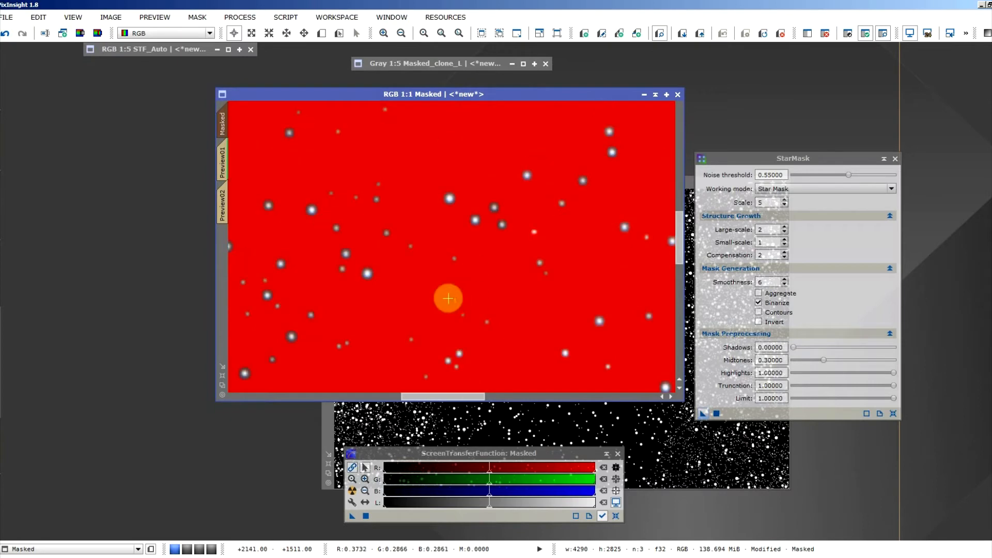
pyautogui.scroll(-3, 448, 296)
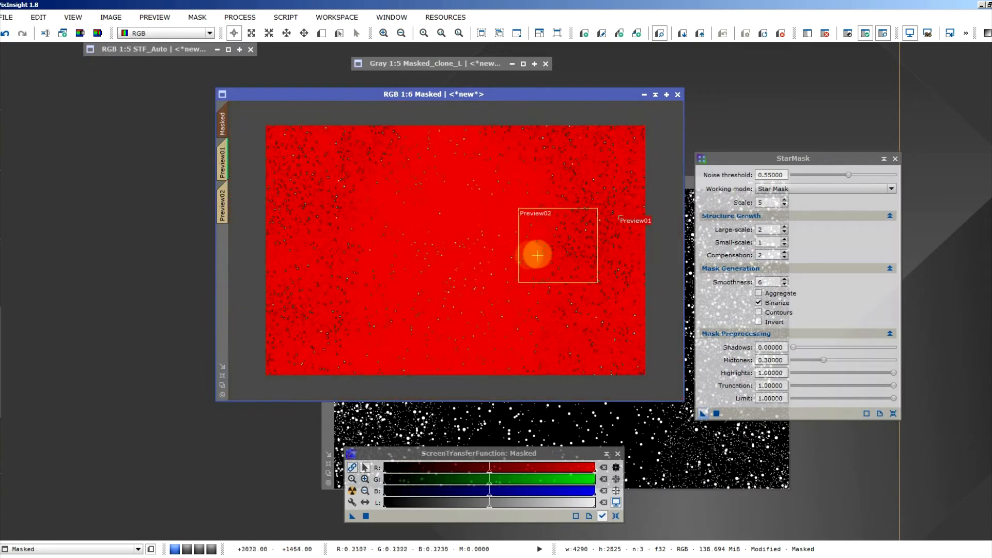
# Open Preview02 of the Masked image and hide the red mask overlay while keeping the mask active.
pyautogui.click(224, 204)
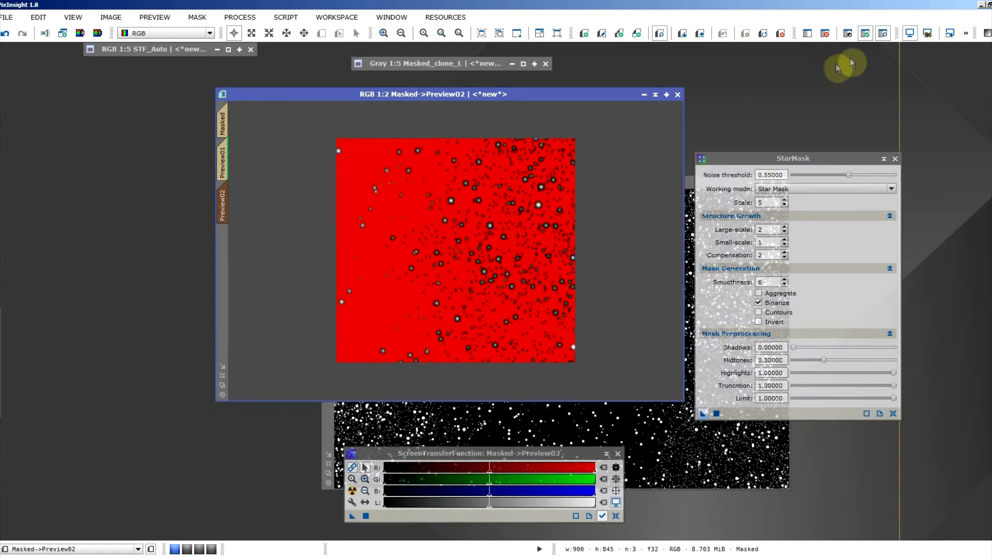
pyautogui.click(883, 35)
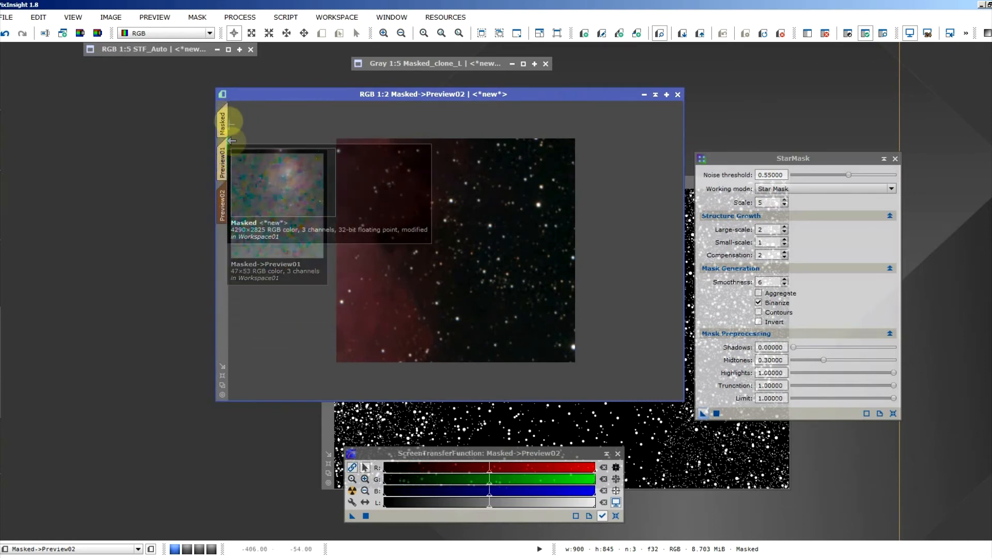
pyautogui.click(881, 37)
pyautogui.click(881, 37)
pyautogui.click(881, 37)
pyautogui.click(882, 37)
# Close StarMask and open the MorphologicalTransformation process beside the preview.
pyautogui.click(895, 159)
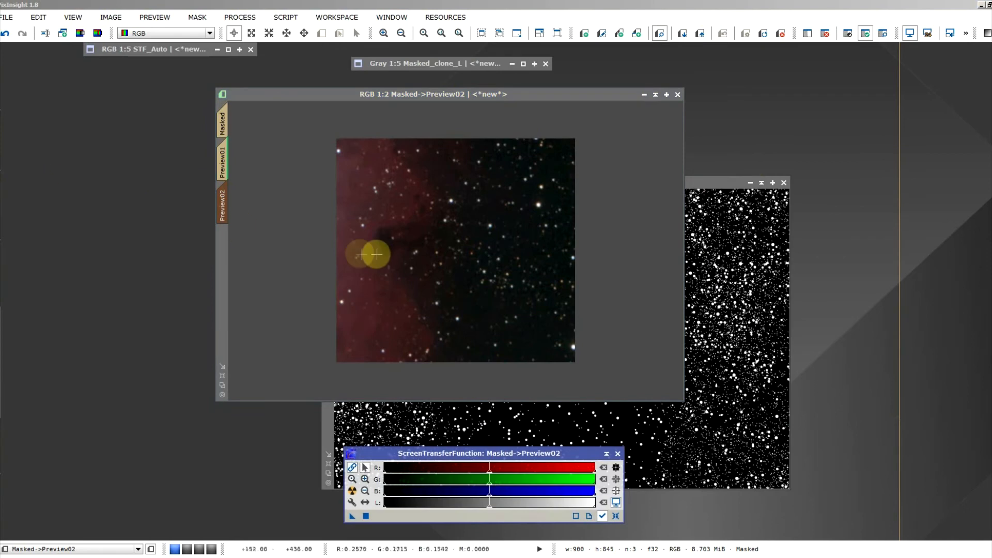
pyautogui.moveTo(1, 204)
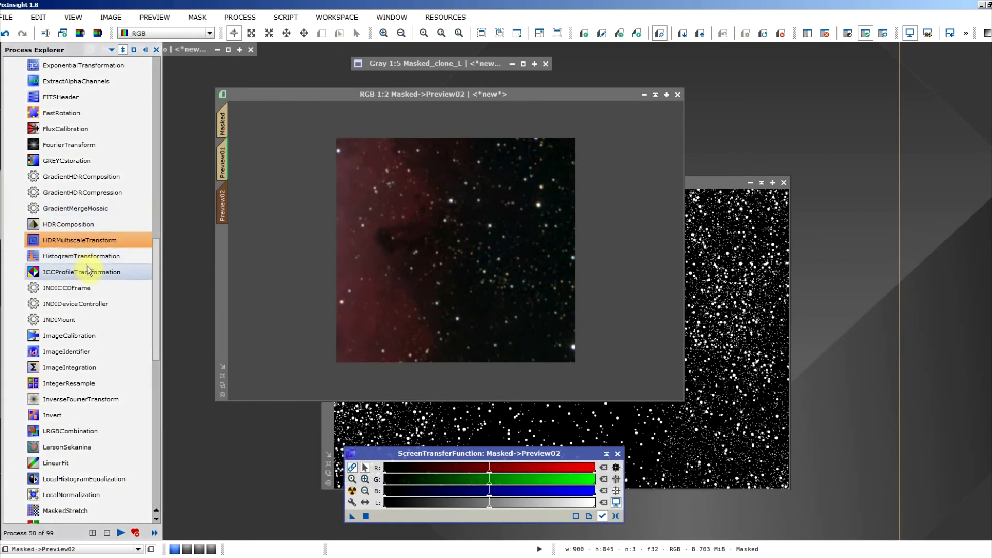
pyautogui.scroll(-2, 89, 272)
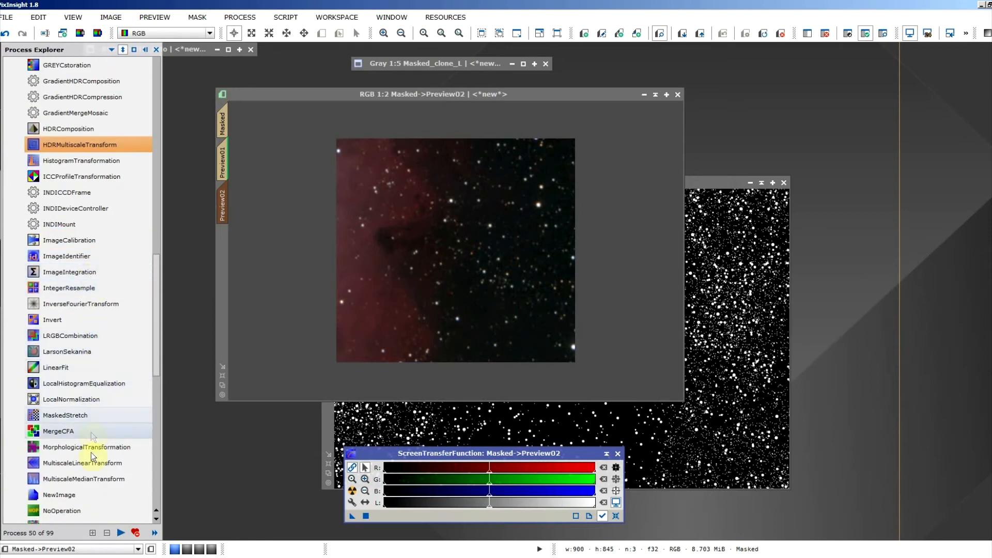
pyautogui.doubleClick(93, 452)
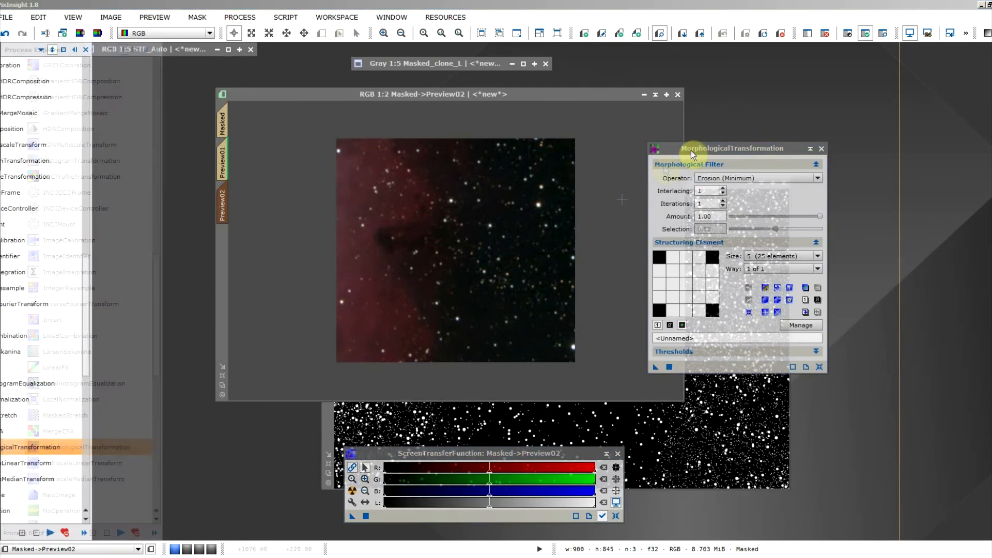
pyautogui.moveTo(707, 148); pyautogui.dragTo(715, 132)
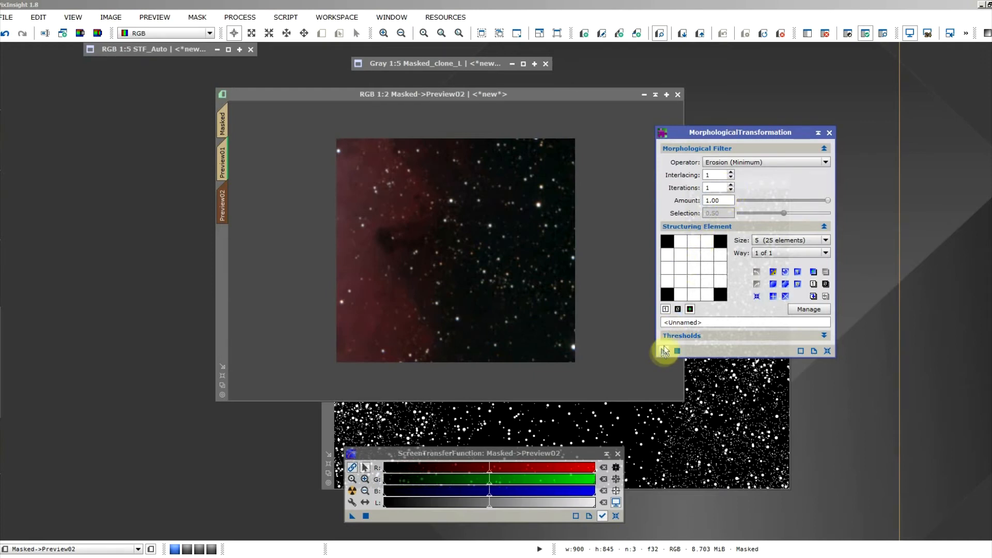
# Apply a trial erosion with 1 iteration and amount 1.00 to Preview02 and inspect the stars up close.
pyautogui.moveTo(663, 352); pyautogui.dragTo(607, 328)
pyautogui.moveTo(553, 308); pyautogui.dragTo(554, 308)
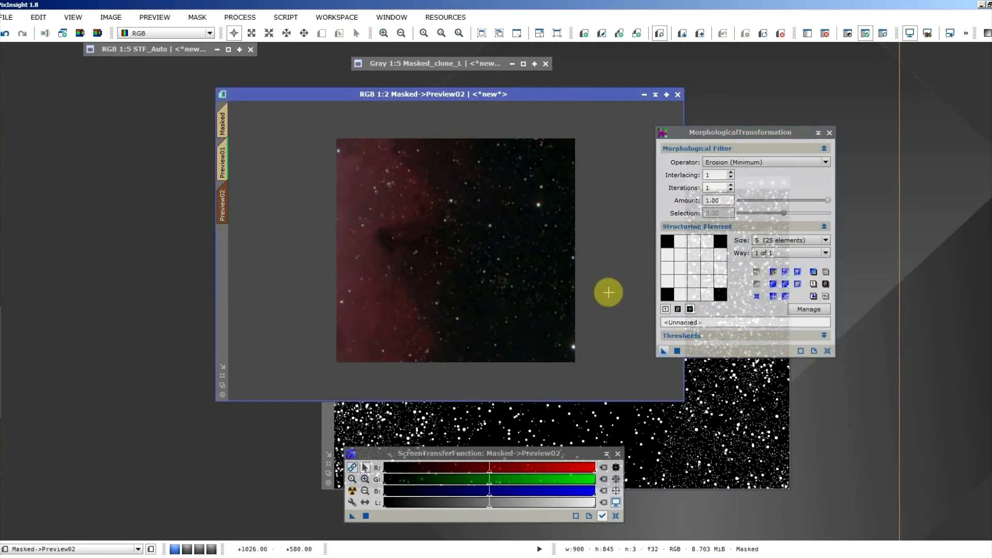
pyautogui.scroll(1, 537, 279)
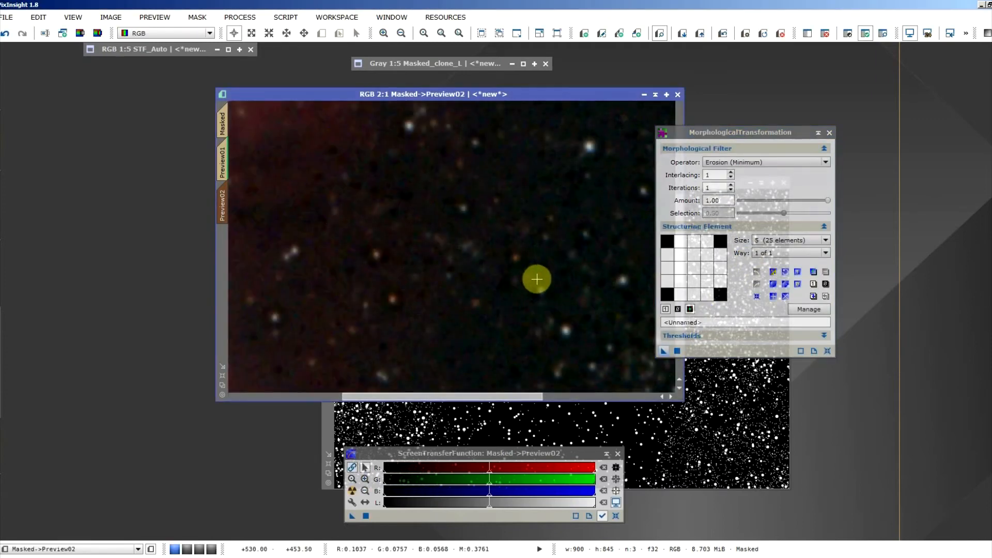
pyautogui.scroll(-1, 537, 279)
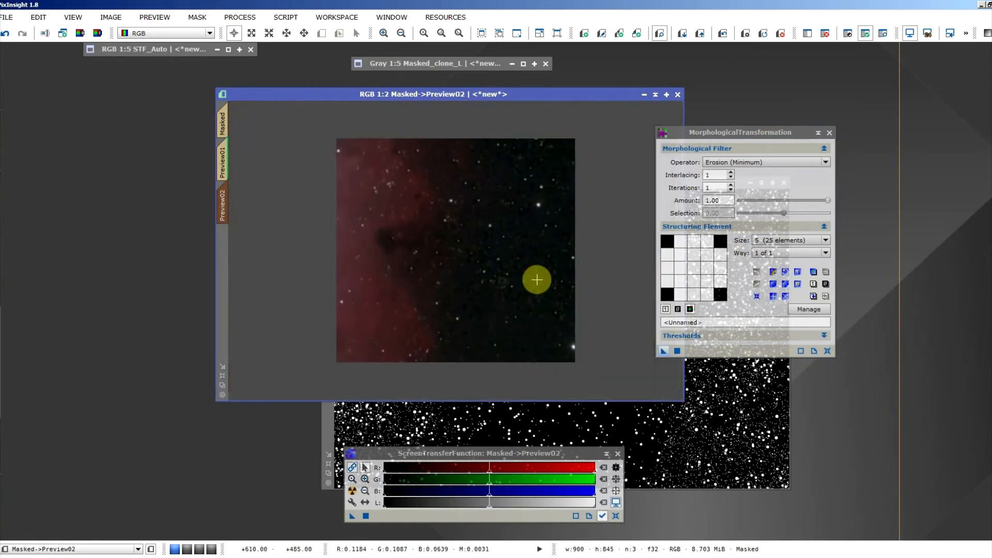
pyautogui.scroll(1, 536, 279)
pyautogui.scroll(-1, 542, 281)
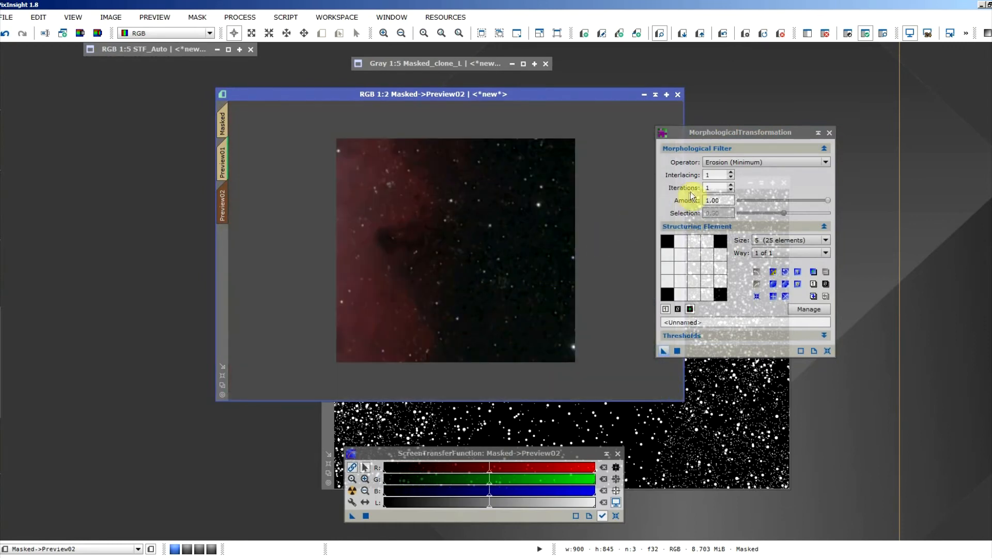
# Set the erosion amount to 0.70, apply it to Preview02 and inspect the stars.
pyautogui.moveTo(829, 200); pyautogui.dragTo(802, 201)
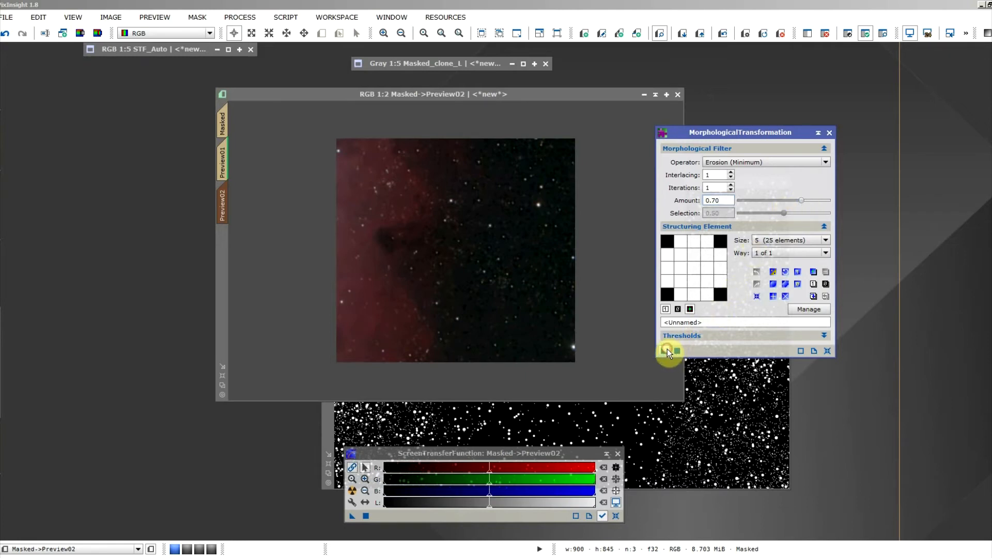
pyautogui.moveTo(667, 349); pyautogui.dragTo(558, 315)
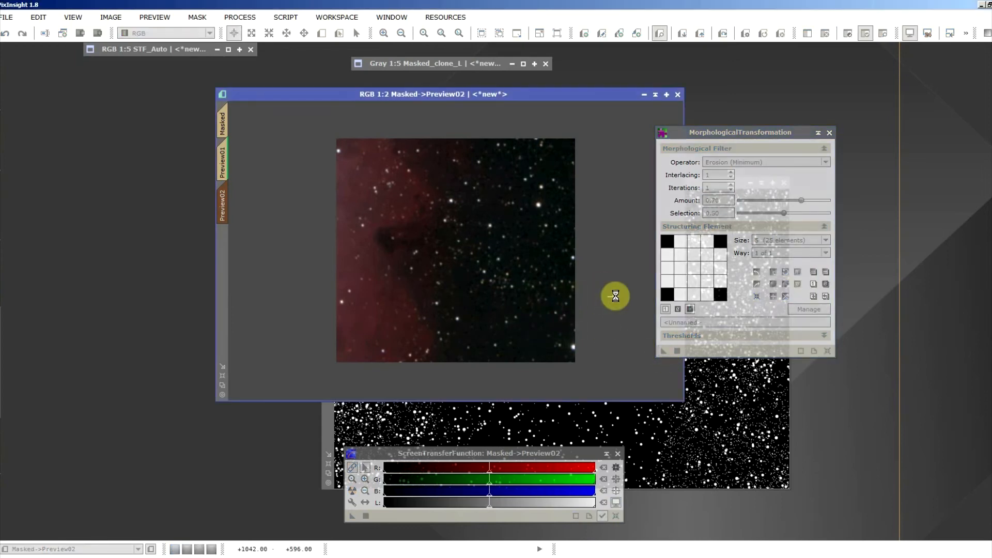
pyautogui.scroll(2, 589, 274)
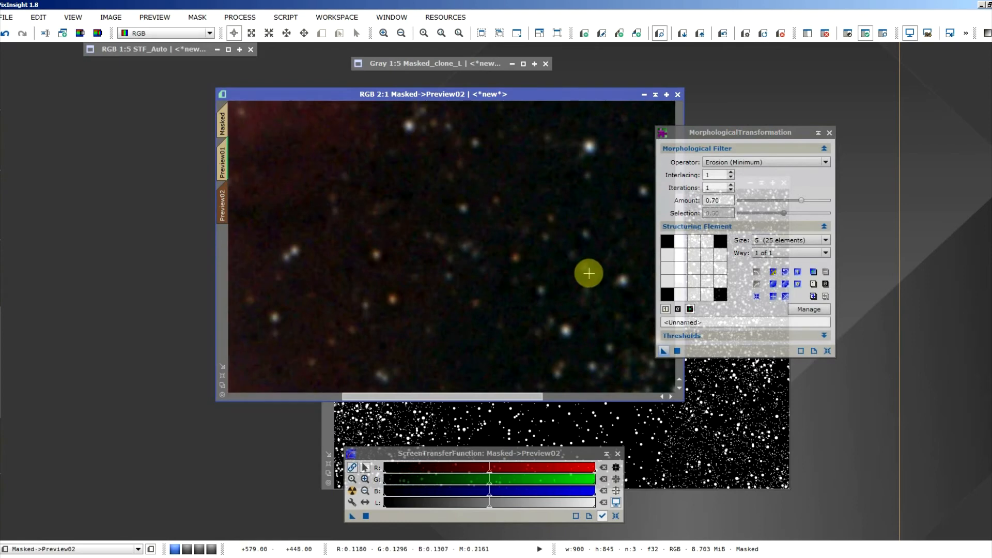
pyautogui.scroll(-2, 589, 274)
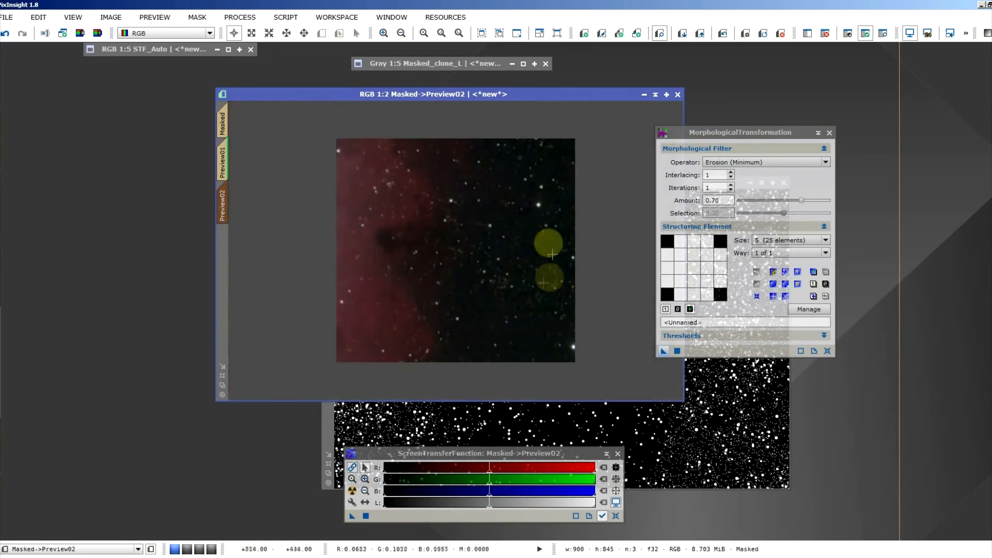
# Set the erosion to 2 iterations, apply it to Preview02 and inspect the stars up close.
pyautogui.click(731, 185)
pyautogui.moveTo(661, 354); pyautogui.dragTo(508, 308)
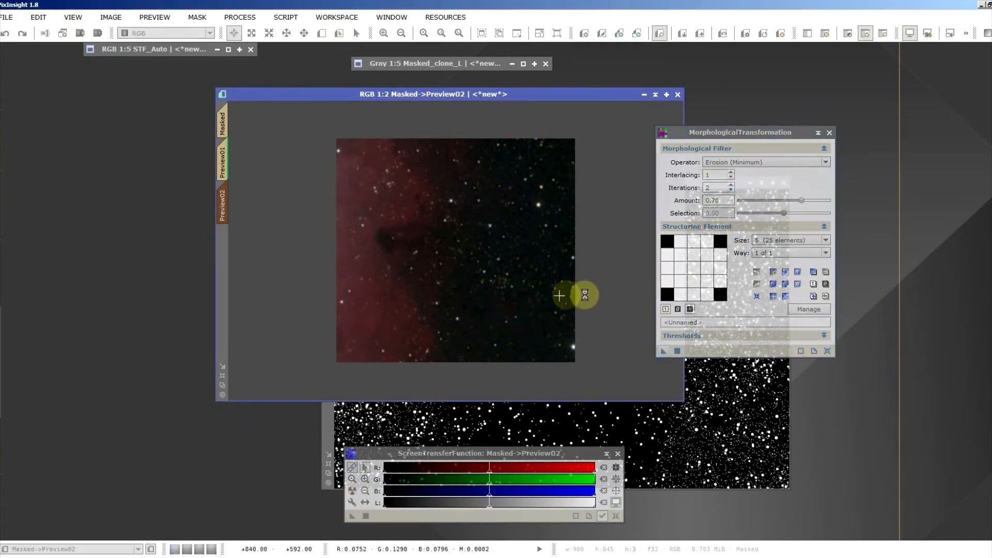
pyautogui.scroll(2, 566, 269)
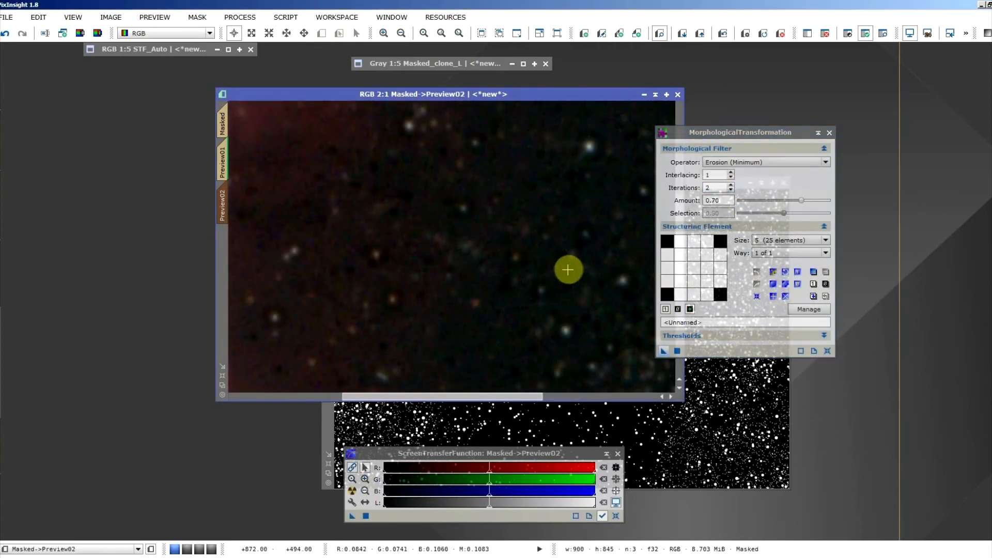
# Set the erosion to 1 iteration with an amount of 0.60, apply it to Preview02 and check the stars.
pyautogui.click(732, 192)
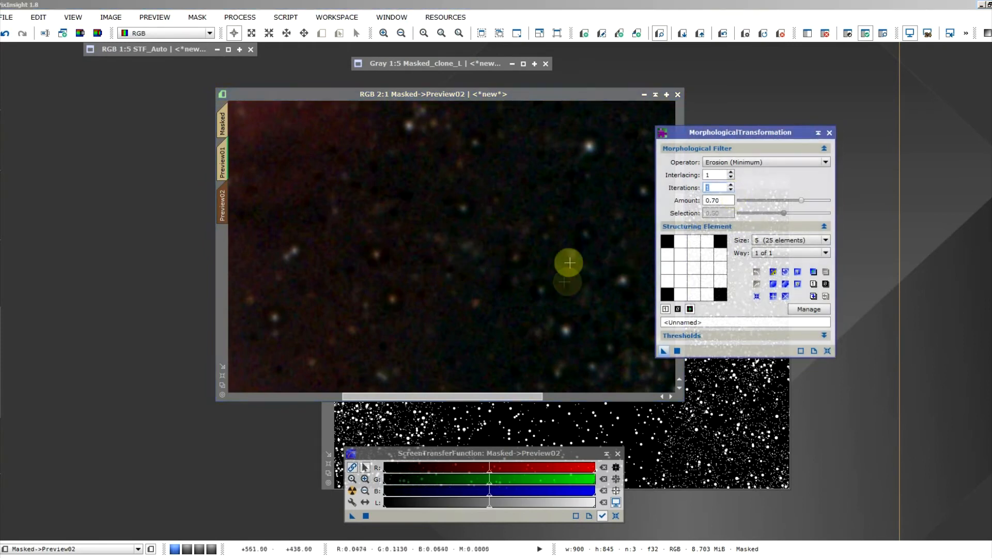
pyautogui.moveTo(801, 199); pyautogui.dragTo(791, 199)
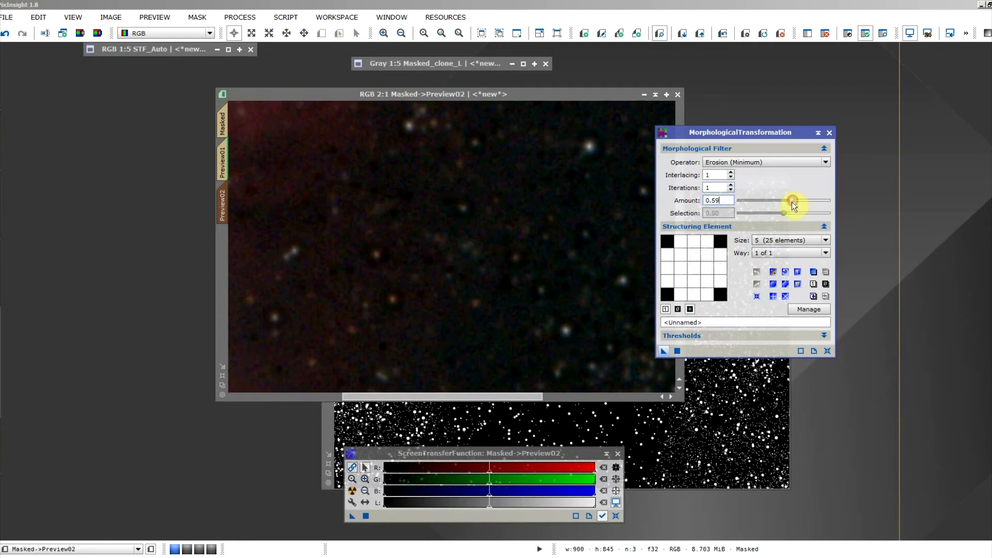
pyautogui.press('Up')
pyautogui.moveTo(664, 353); pyautogui.dragTo(533, 338)
pyautogui.scroll(-2, 534, 338)
pyautogui.scroll(1, 534, 338)
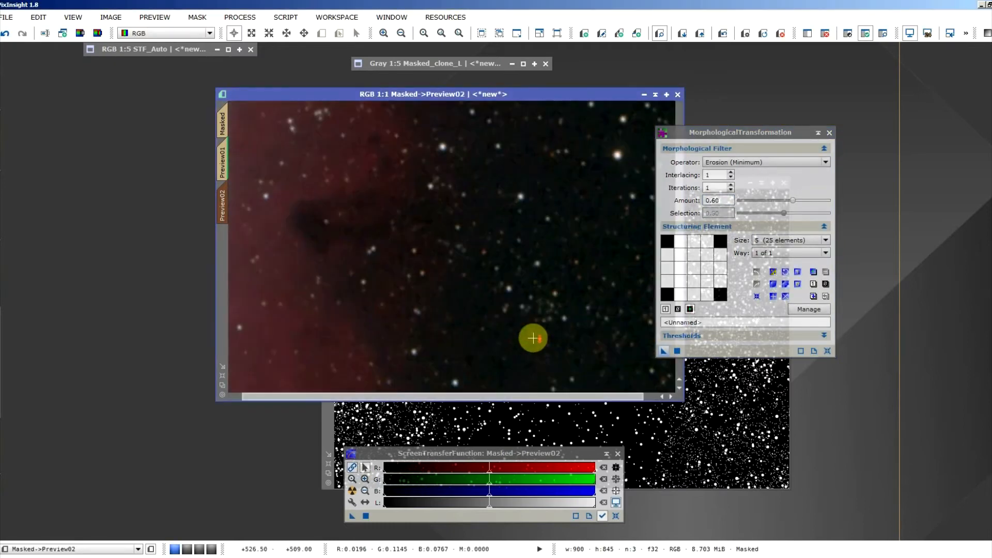
pyautogui.scroll(-1, 533, 338)
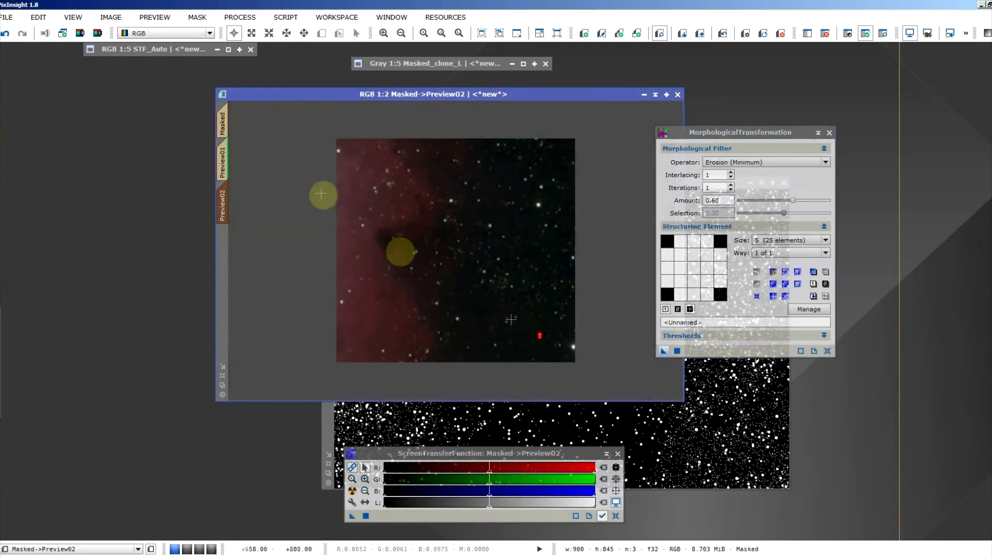
# Define a new preview of about 1254 × 1038 px over the central star cluster of the Masked image and show it.
pyautogui.click(224, 120)
pyautogui.click(322, 33)
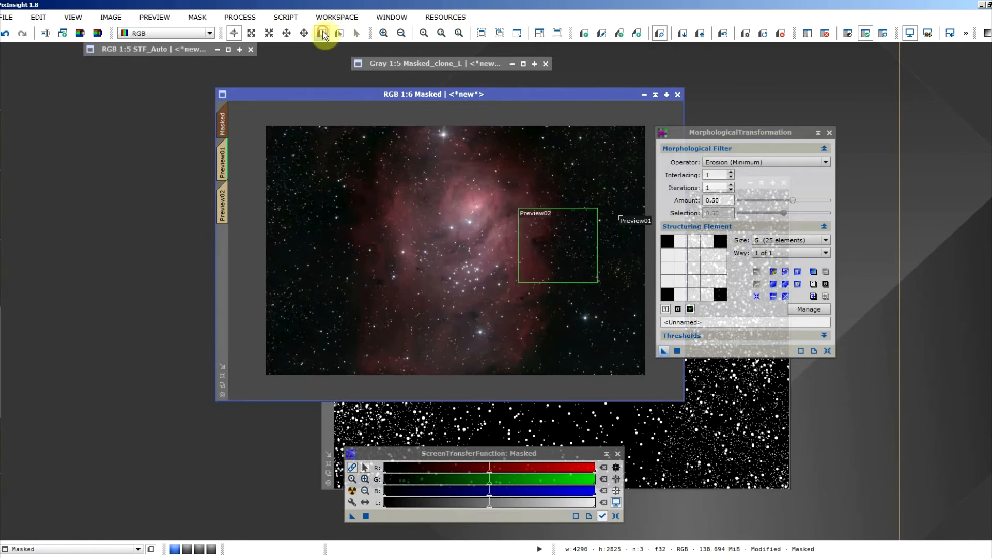
pyautogui.moveTo(406, 238); pyautogui.dragTo(515, 328)
pyautogui.click(225, 241)
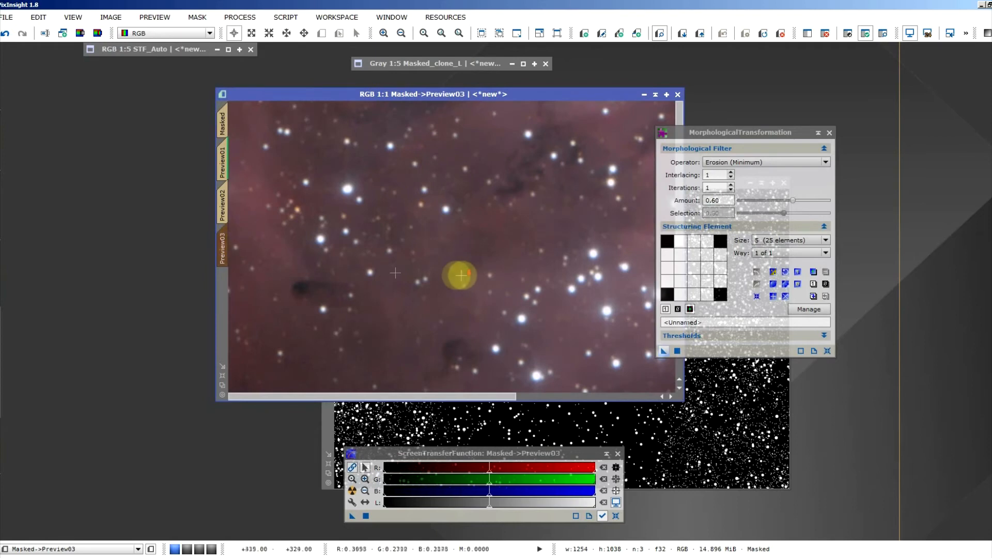
# Apply the 1-iteration erosion with amount 0.60 to Preview03 and check the cluster stars.
pyautogui.scroll(-1, 463, 276)
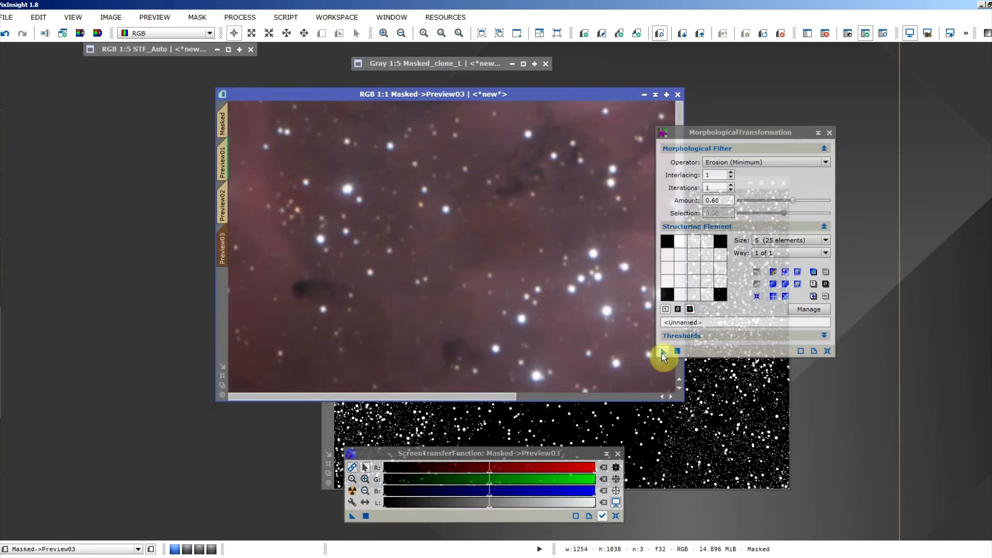
pyautogui.moveTo(664, 351); pyautogui.dragTo(584, 339)
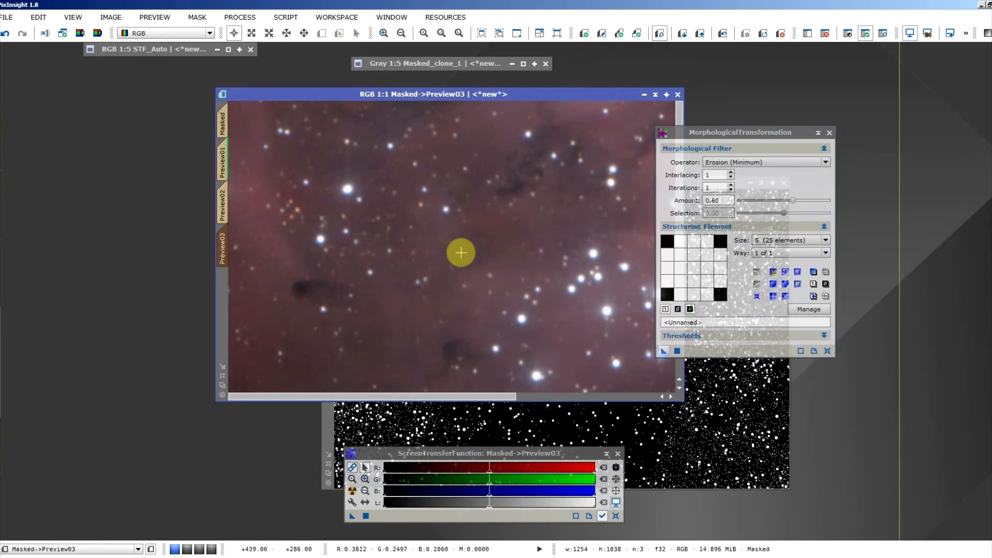
pyautogui.scroll(-1, 461, 253)
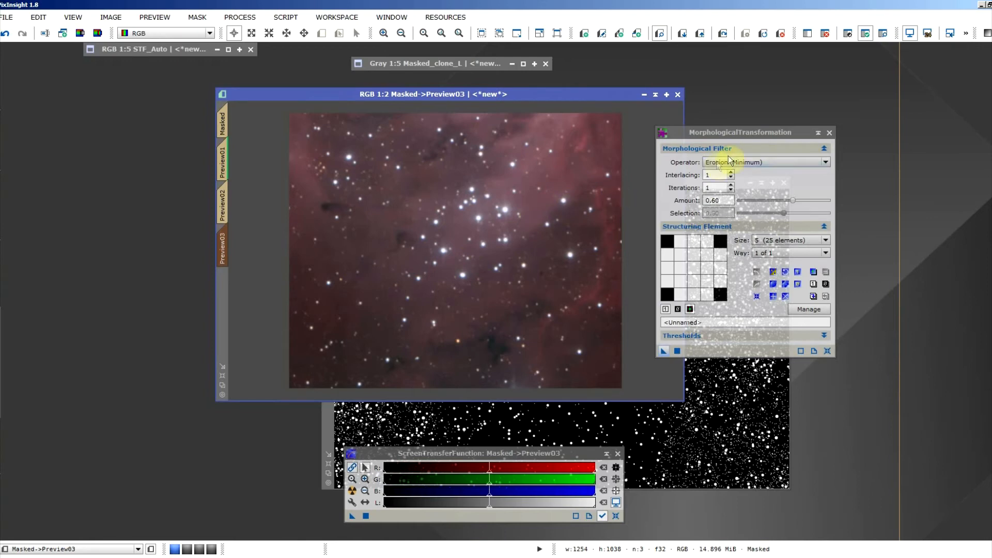
# Switch the operator to Morphological Selection with amount 1.00 and selection 0.40, apply it to Preview03 and inspect the stars up close.
pyautogui.click(760, 163)
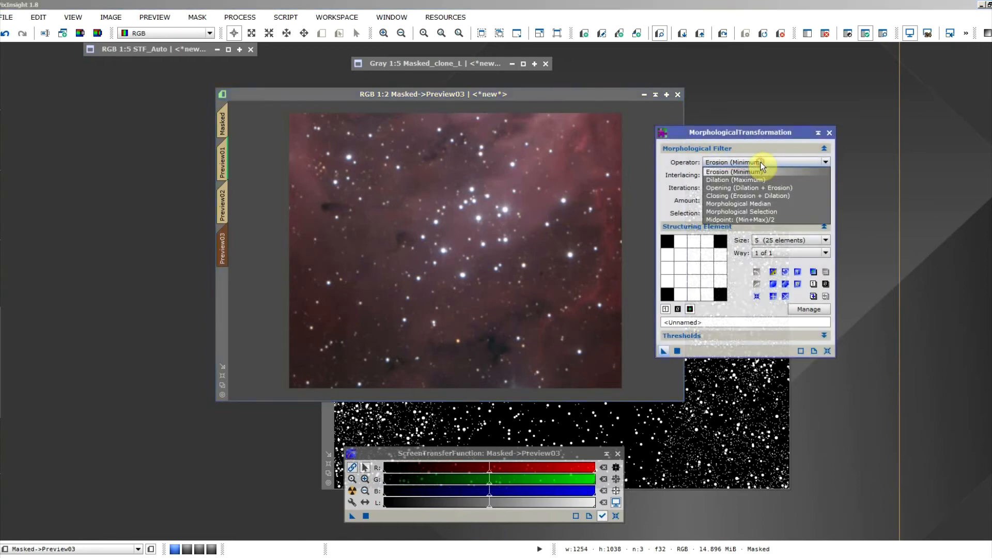
pyautogui.click(758, 211)
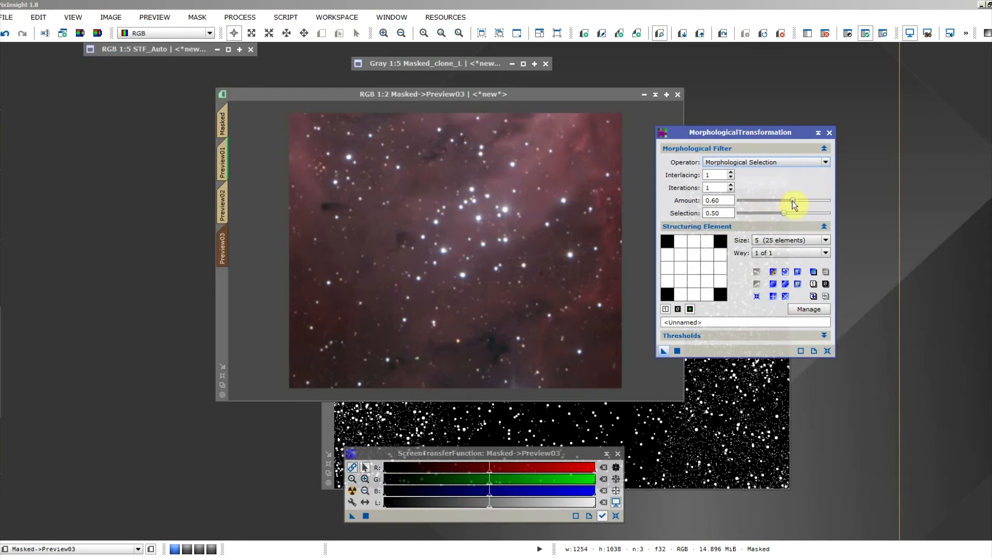
pyautogui.moveTo(793, 201); pyautogui.dragTo(824, 206)
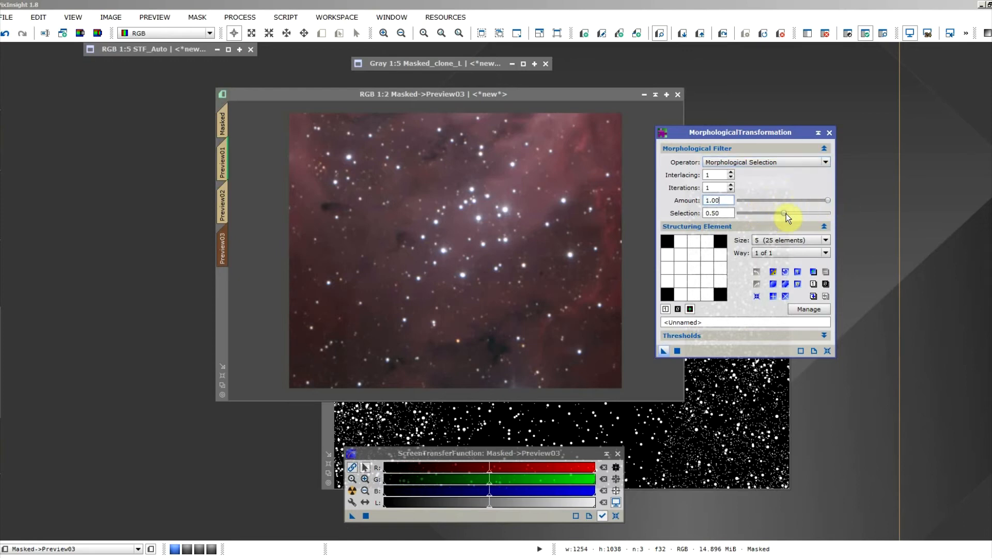
pyautogui.moveTo(786, 213)
pyautogui.mouseDown()
pyautogui.moveTo(767, 209)
pyautogui.moveTo(795, 214)
pyautogui.mouseUp()
pyautogui.moveTo(797, 210); pyautogui.dragTo(777, 210)
pyautogui.moveTo(668, 352); pyautogui.dragTo(553, 293)
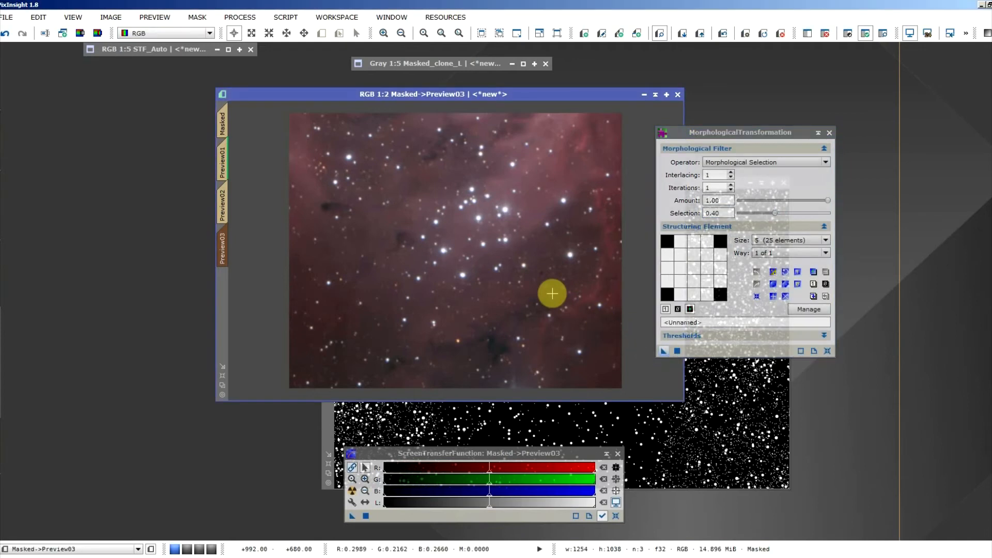
pyautogui.scroll(2, 546, 243)
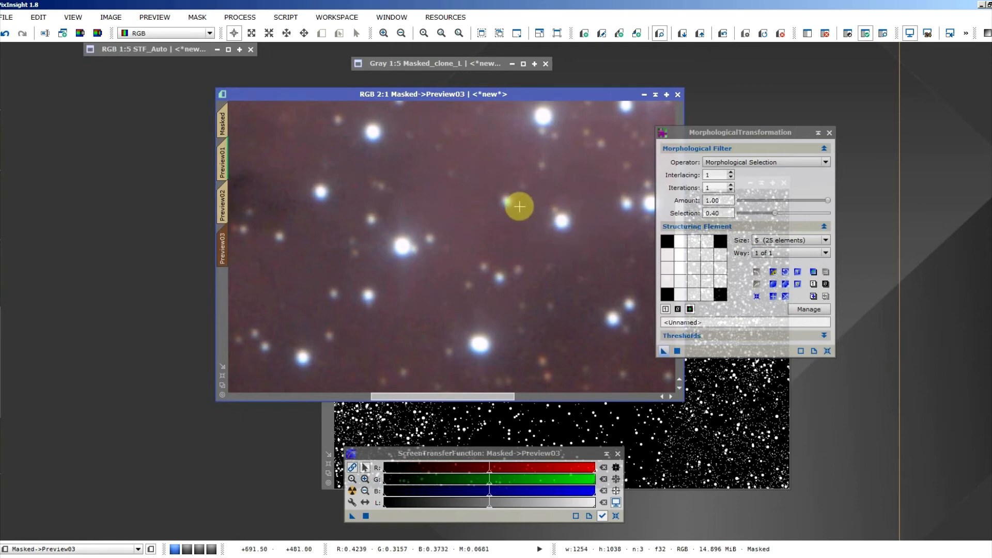
# Lower the selection to 0.20, apply the transformation to Preview03 and inspect the stars.
pyautogui.moveTo(775, 213); pyautogui.dragTo(759, 212)
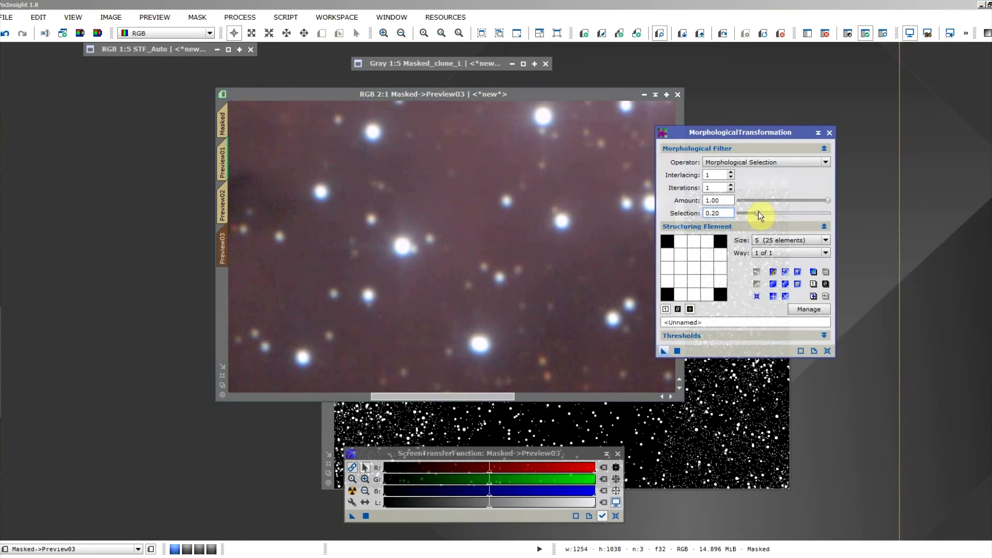
pyautogui.moveTo(664, 350); pyautogui.dragTo(569, 314)
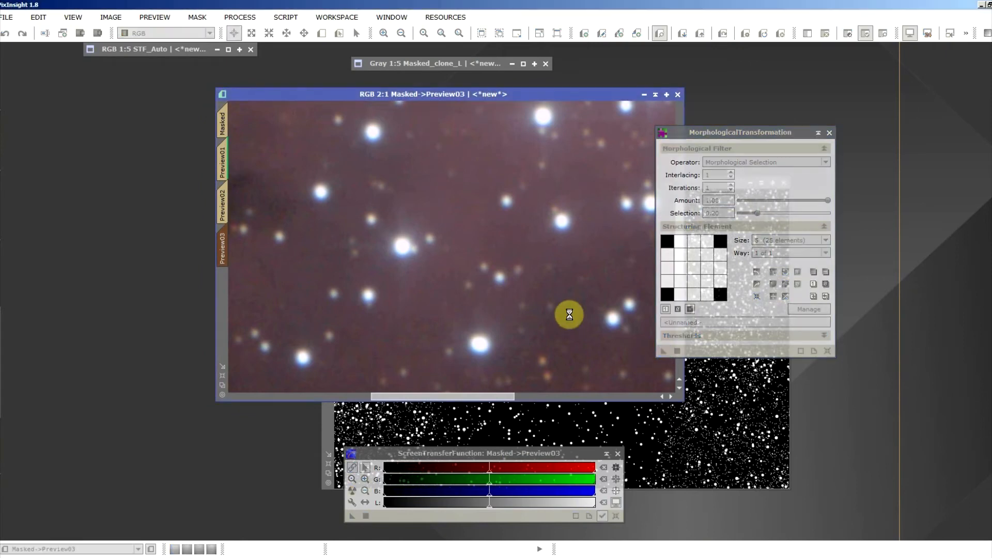
pyautogui.scroll(-1, 569, 314)
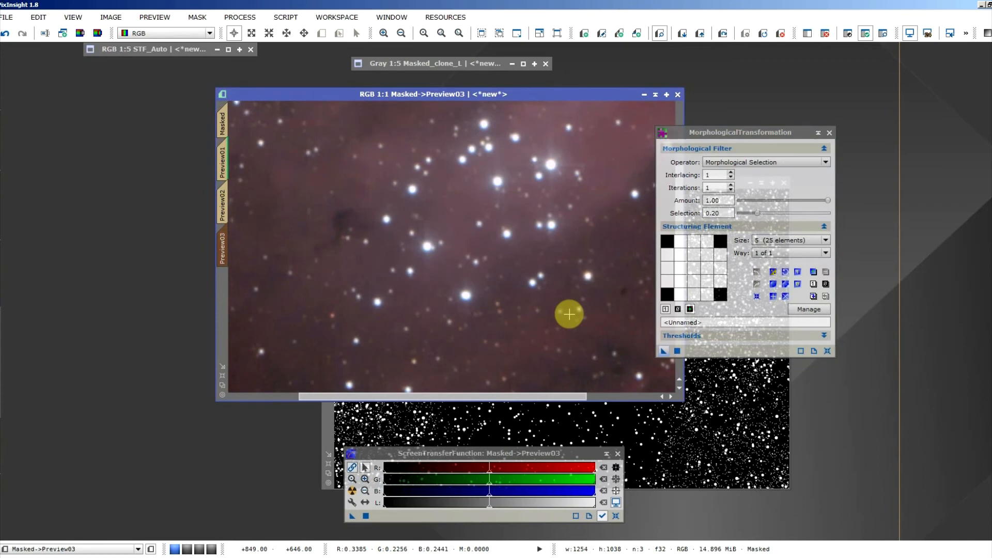
# Apply the Morphological Selection settings to Preview02 and compare the stars before and after the transformation.
pyautogui.click(224, 202)
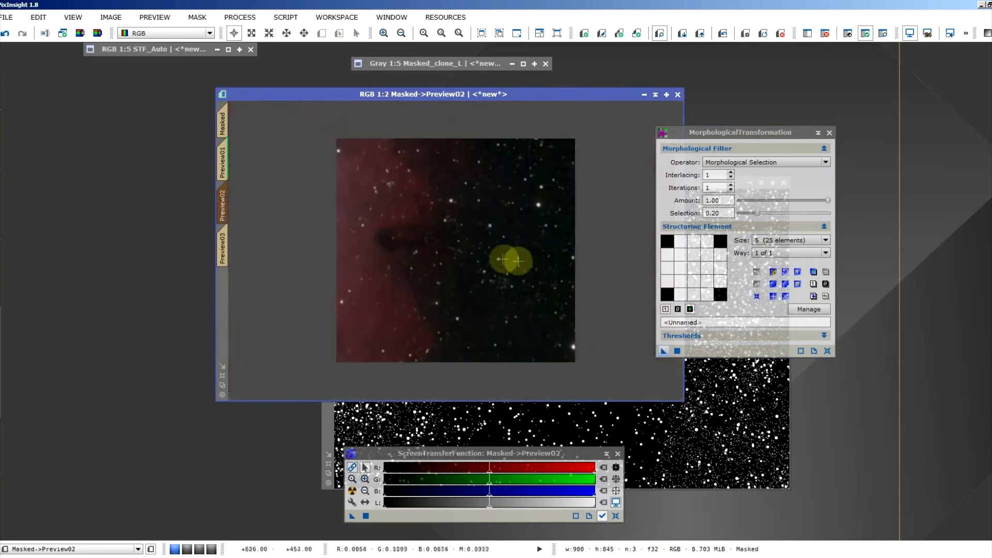
pyautogui.scroll(1, 517, 258)
pyautogui.click(664, 351)
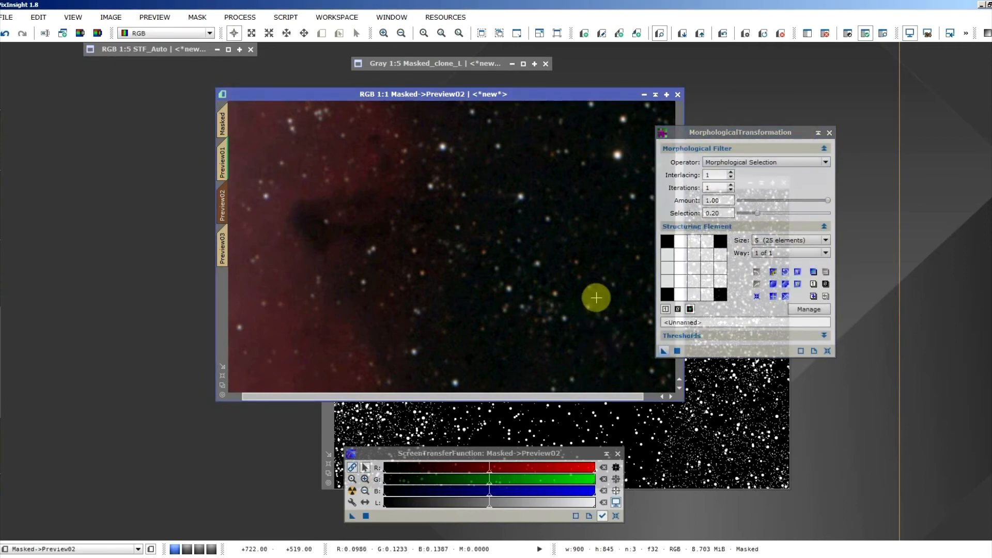
pyautogui.hotkey('ctrl', 'shift', 'z')
pyautogui.hotkey('ctrl', 'shift', 'z')
pyautogui.hotkey('ctrl', 'shift', 'z')
pyautogui.hotkey('ctrl', 'shift', 'z')
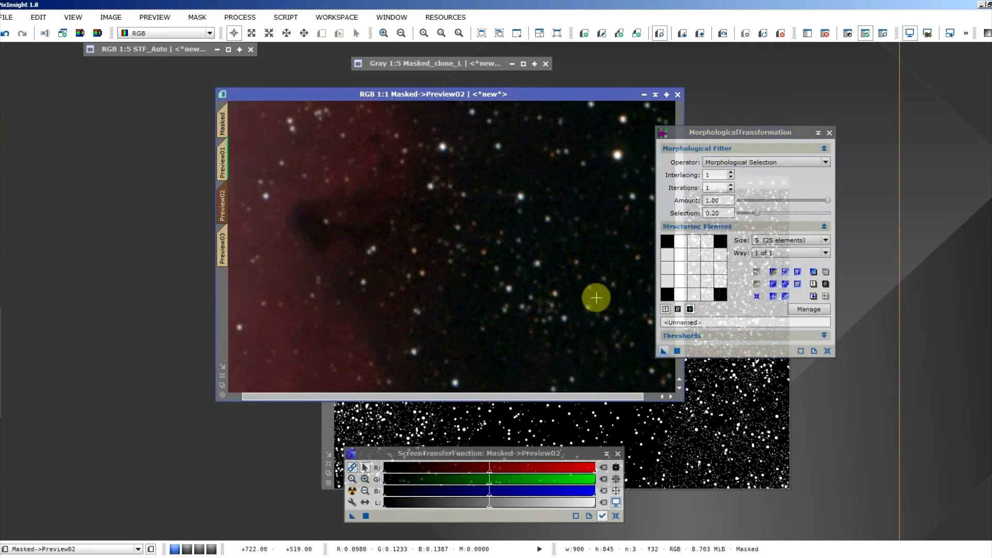
pyautogui.hotkey('ctrl', 'shift', 'z')
pyautogui.hotkey('ctrl', 'shift', 'z')
pyautogui.scroll(1, 592, 295)
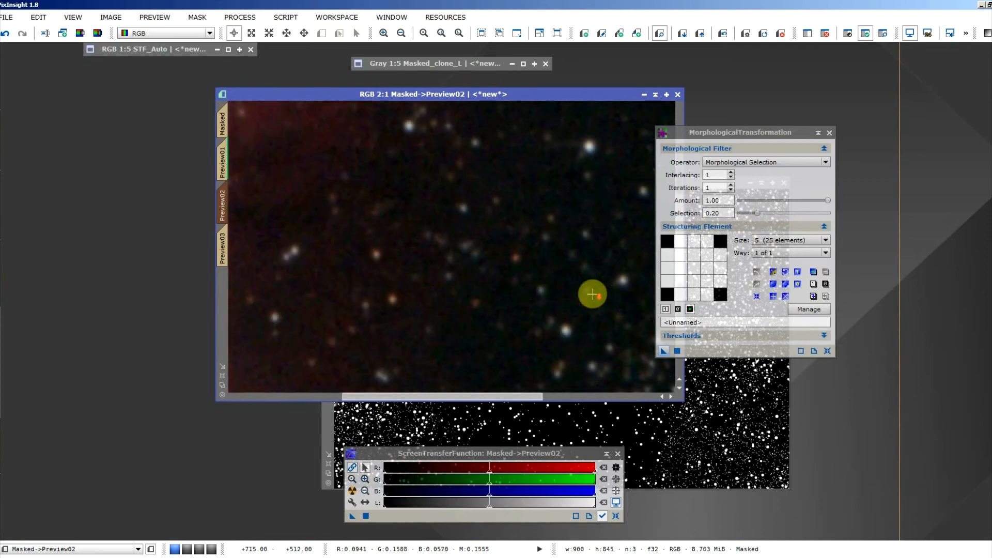
pyautogui.scroll(-1, 590, 291)
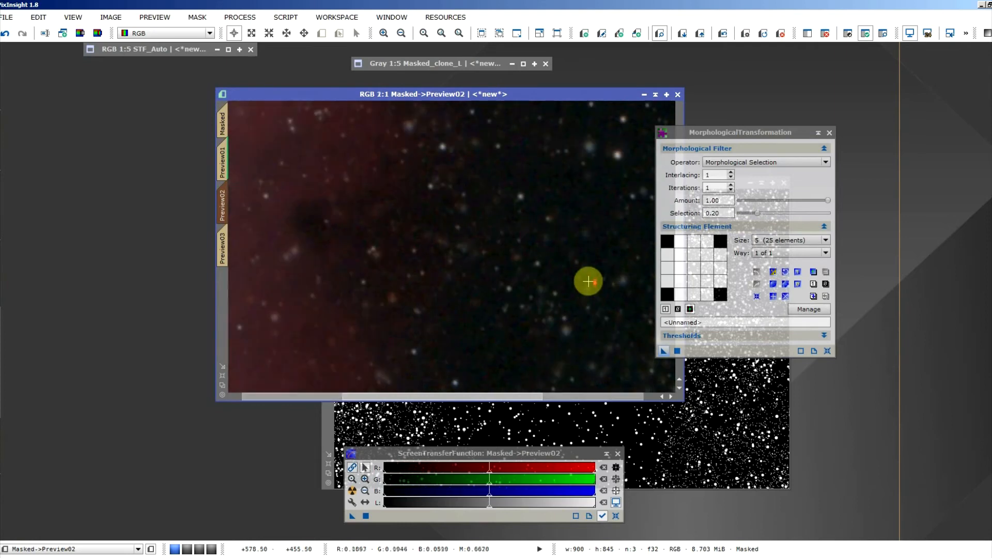
# Examine the star_mask image at several magnifications to see how the large and small stars are covered.
pyautogui.click(676, 443)
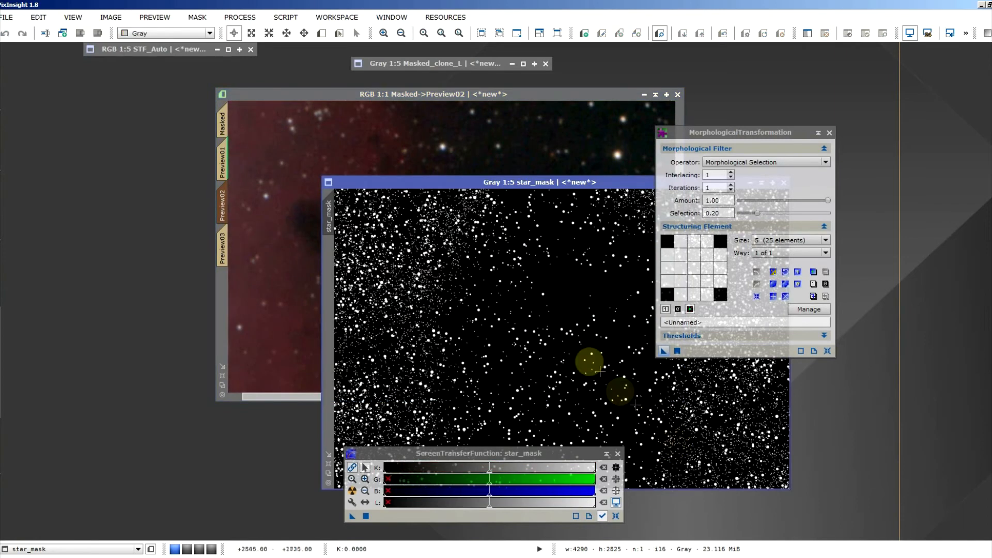
pyautogui.scroll(1, 429, 294)
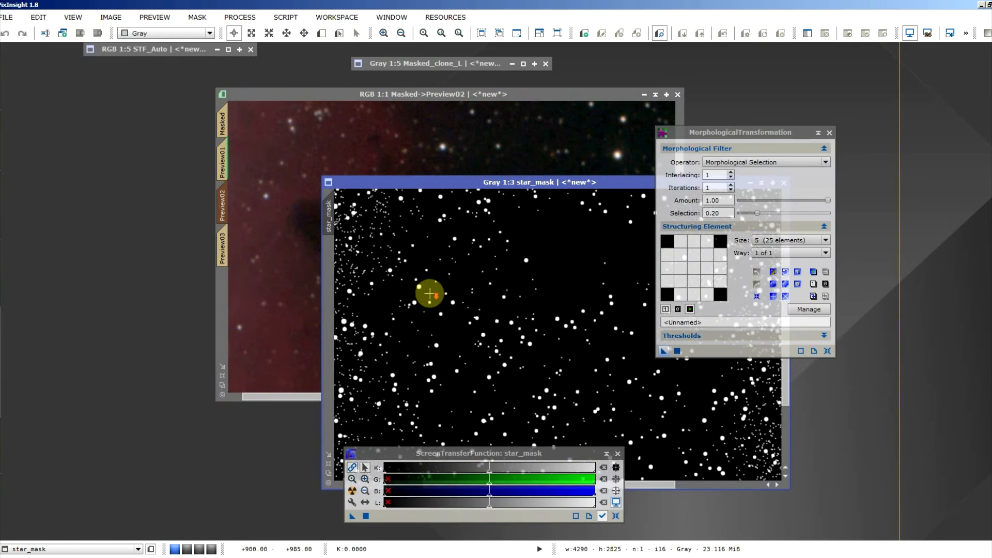
pyautogui.scroll(-1, 429, 292)
pyautogui.scroll(1, 409, 304)
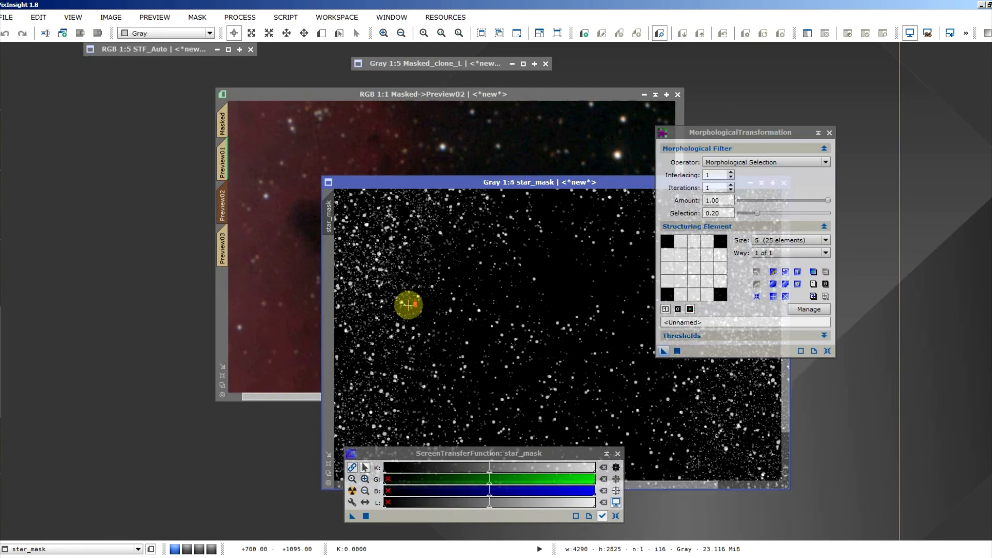
pyautogui.scroll(2, 420, 313)
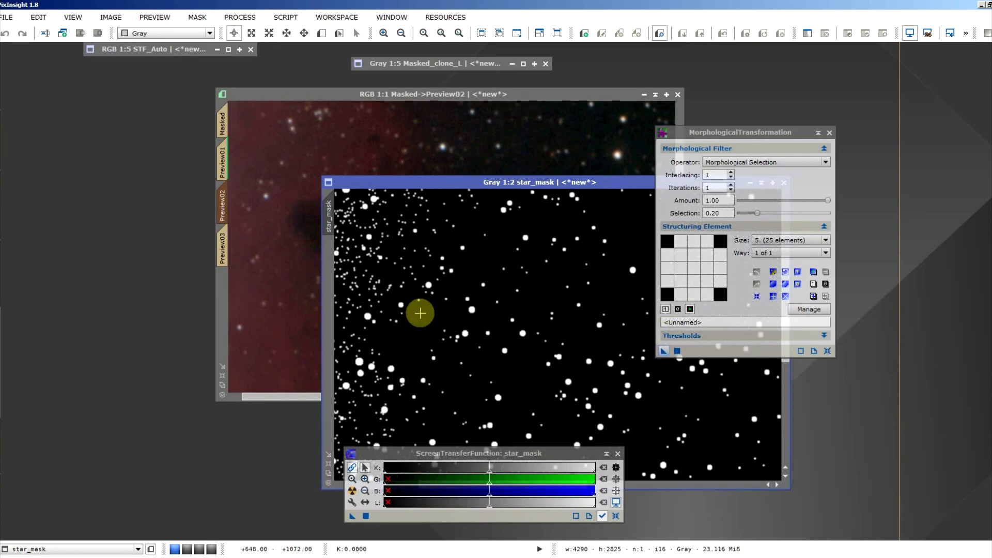
pyautogui.scroll(-2, 449, 302)
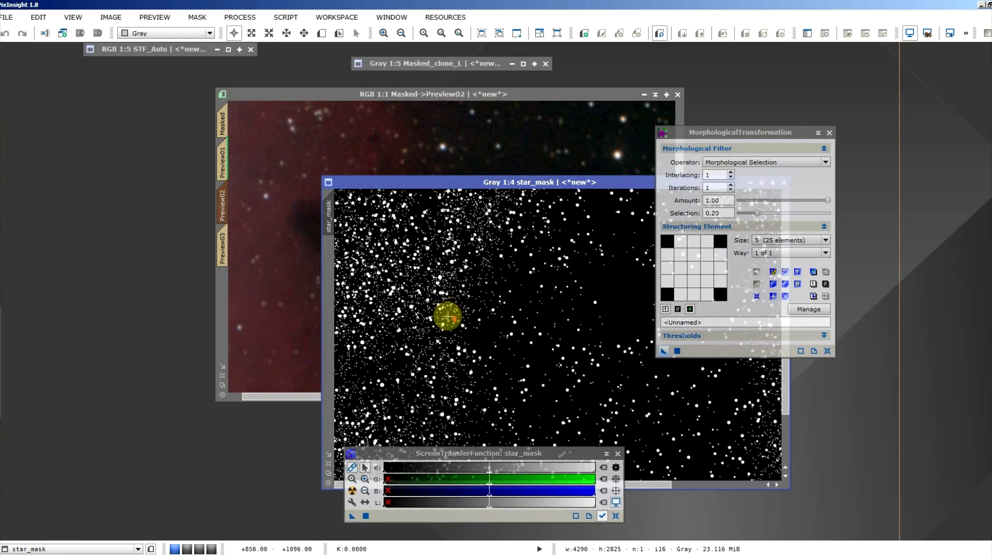
pyautogui.scroll(-1, 448, 316)
pyautogui.scroll(1, 549, 356)
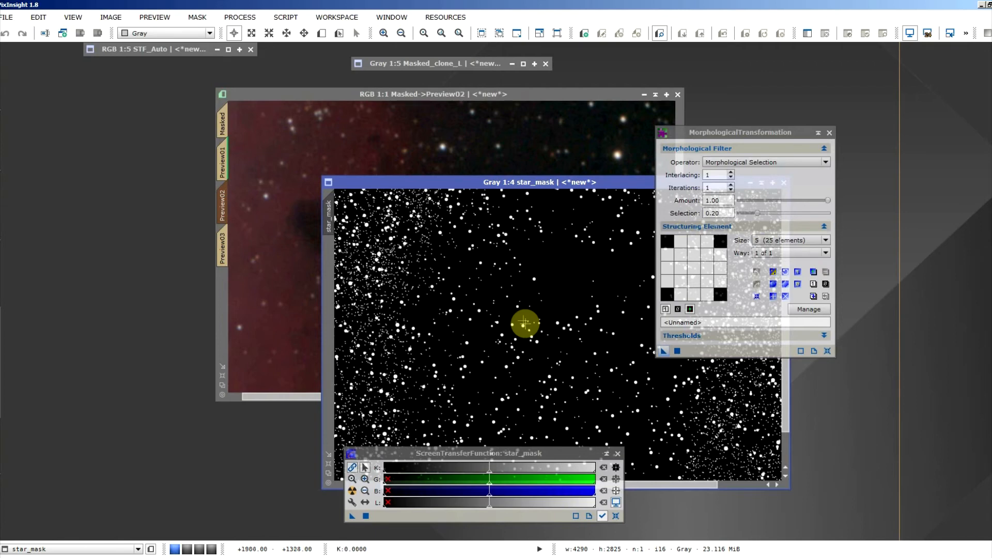
# Examine the processed stars in Preview02 up close and as a whole.
pyautogui.click(495, 97)
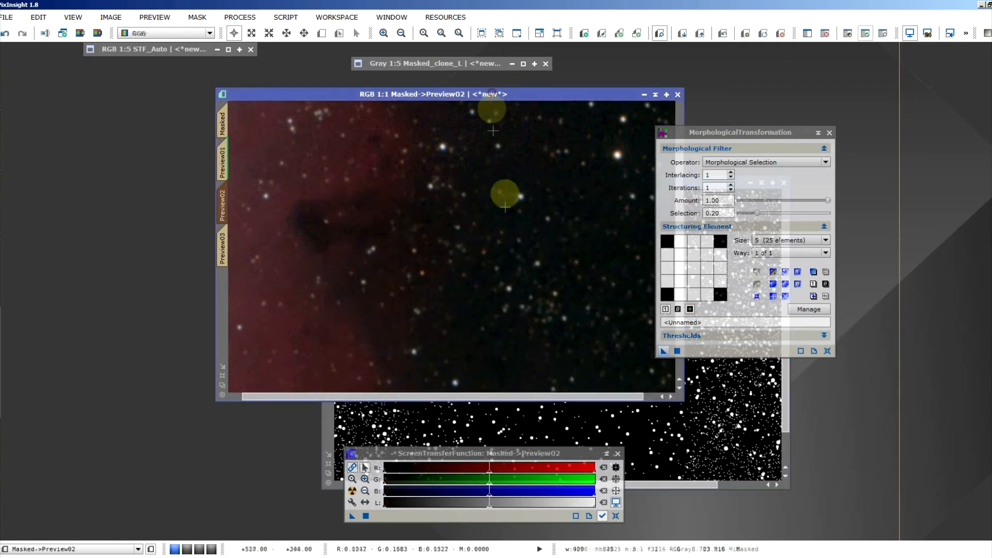
pyautogui.scroll(1, 503, 275)
pyautogui.scroll(-1, 503, 275)
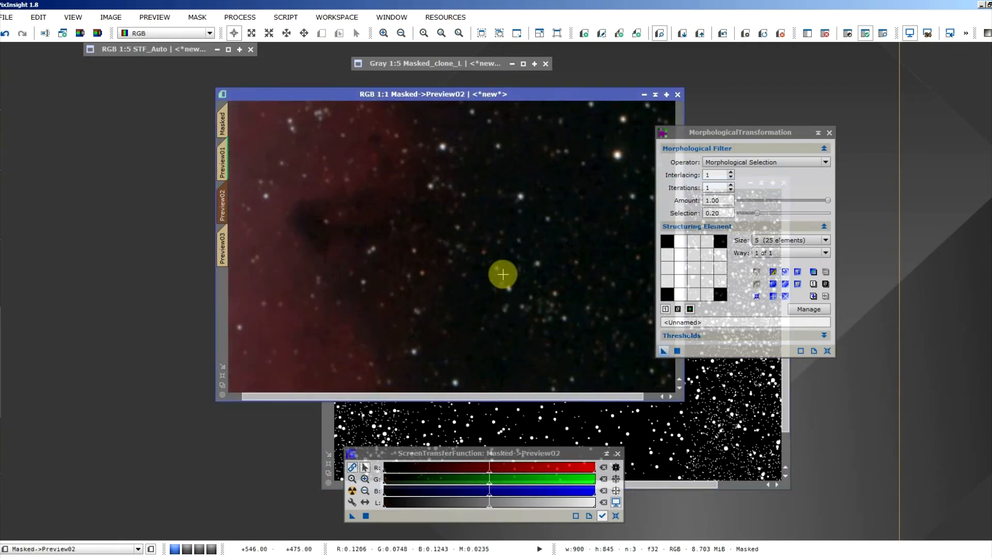
pyautogui.scroll(-1, 502, 274)
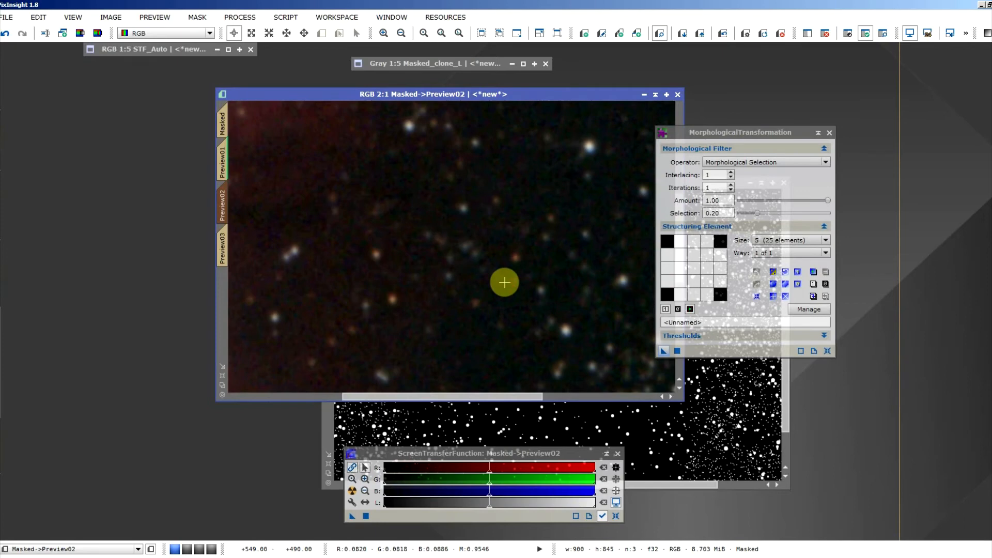
pyautogui.scroll(1, 504, 282)
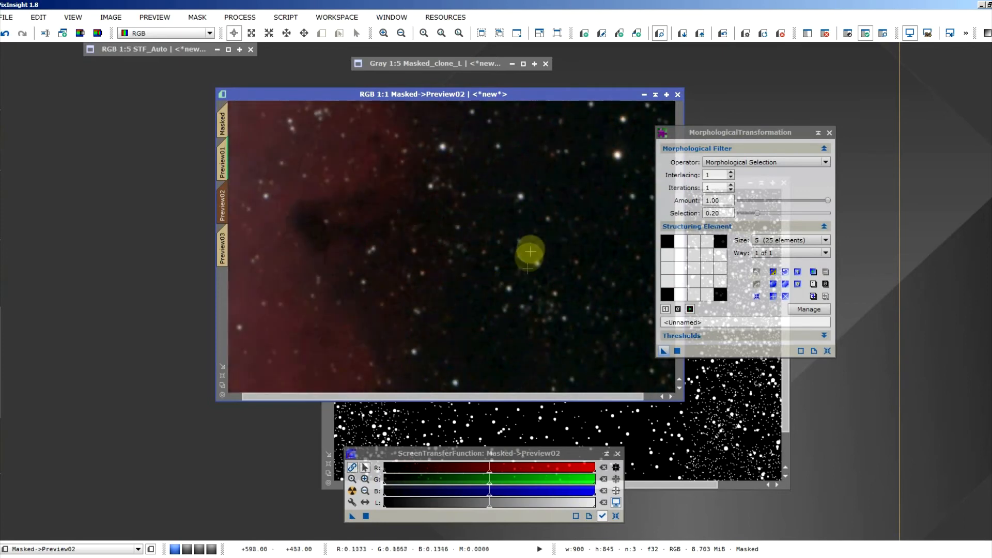
pyautogui.scroll(-1, 537, 239)
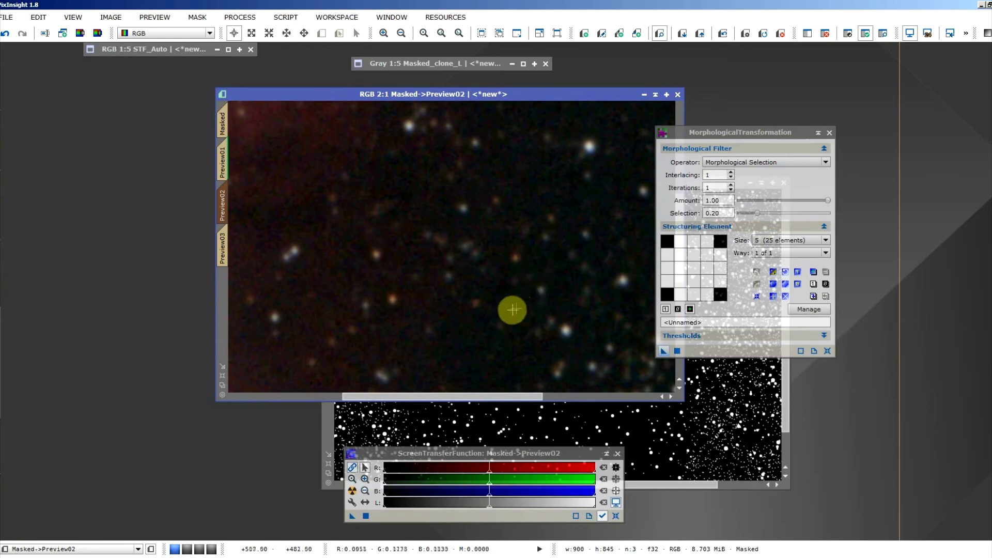
pyautogui.scroll(2, 511, 313)
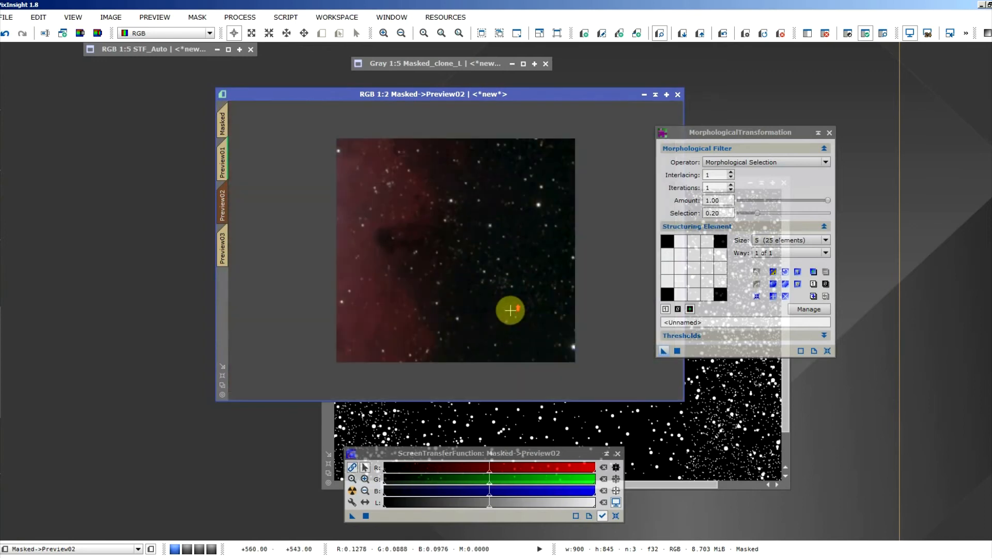
# Apply the Morphological Selection transformation to the full Masked image and inspect the stars around the nebula.
pyautogui.click(229, 126)
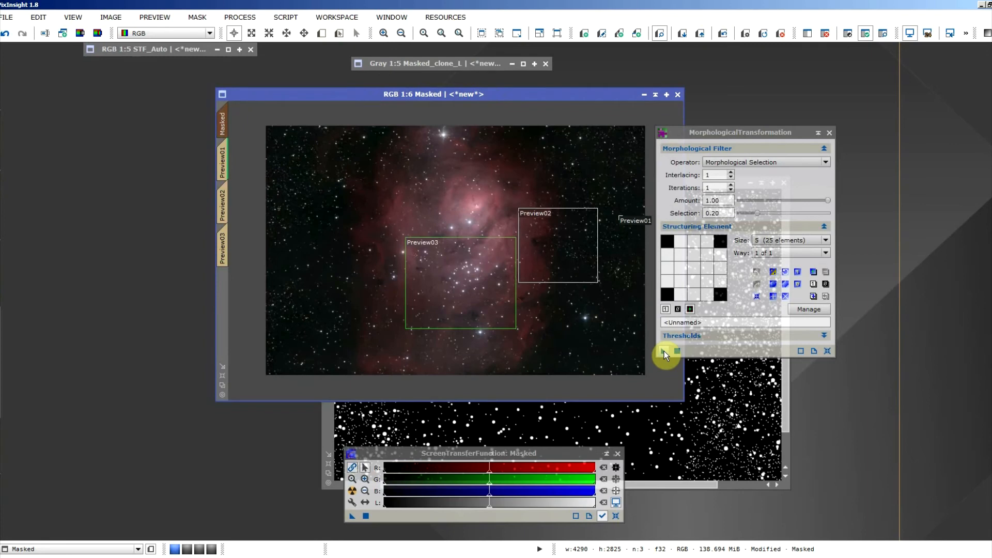
pyautogui.moveTo(664, 351); pyautogui.dragTo(567, 323)
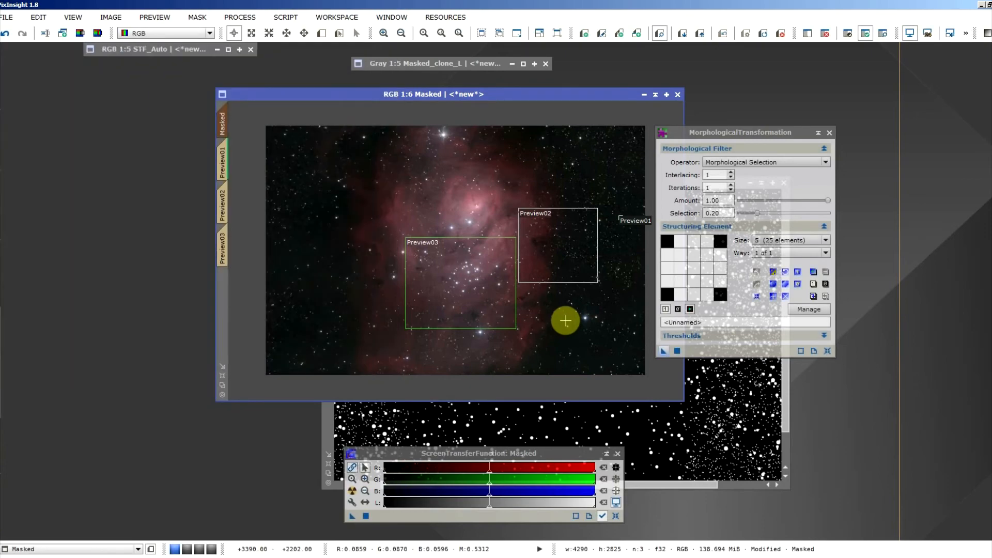
pyautogui.scroll(-2, 566, 321)
pyautogui.moveTo(394, 307); pyautogui.dragTo(543, 176)
pyautogui.moveTo(479, 207); pyautogui.dragTo(478, 337)
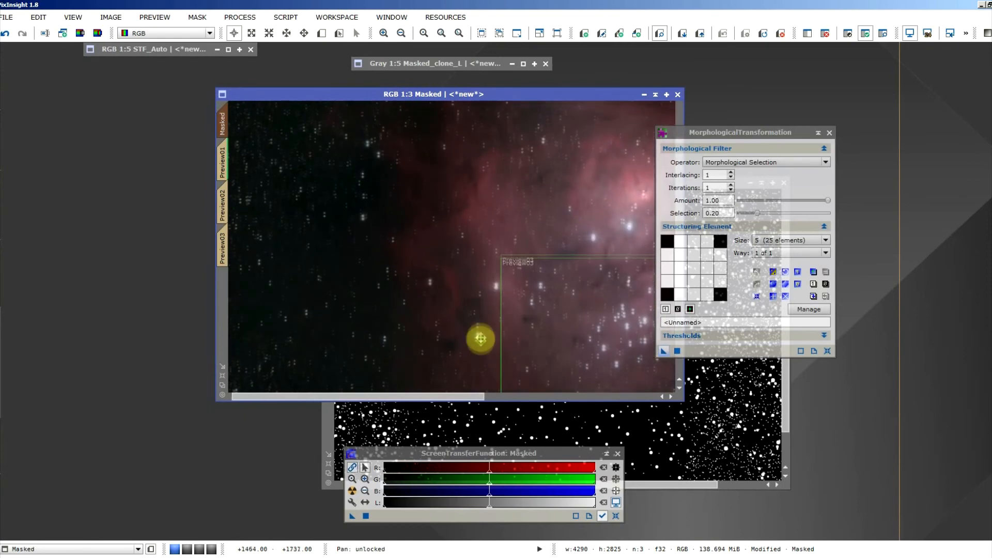
pyautogui.moveTo(516, 223); pyautogui.dragTo(455, 317)
pyautogui.scroll(-1, 455, 316)
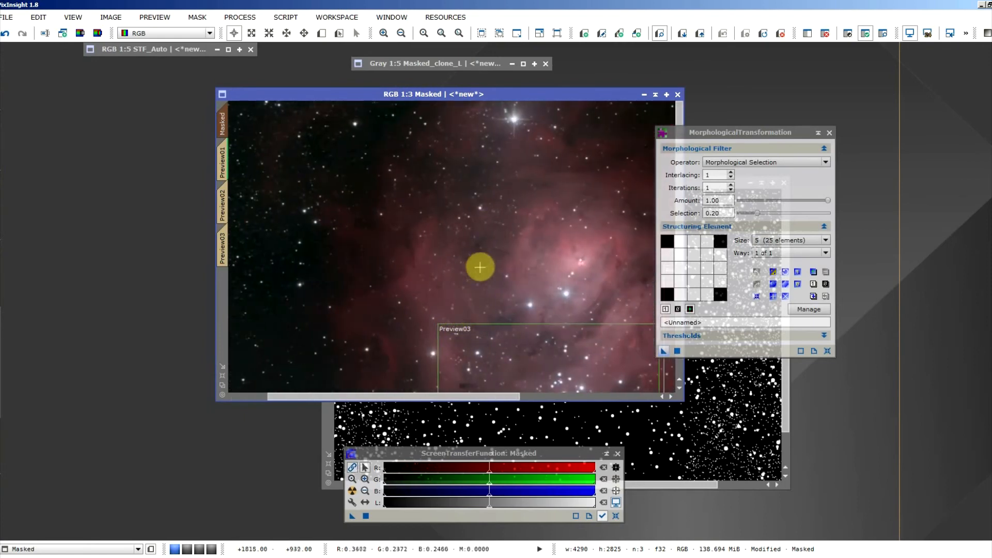
# Undo and redo the morphological transformation on the Masked image, close up and zoomed out, to compare the stars before and after.
pyautogui.rightClick(481, 267)
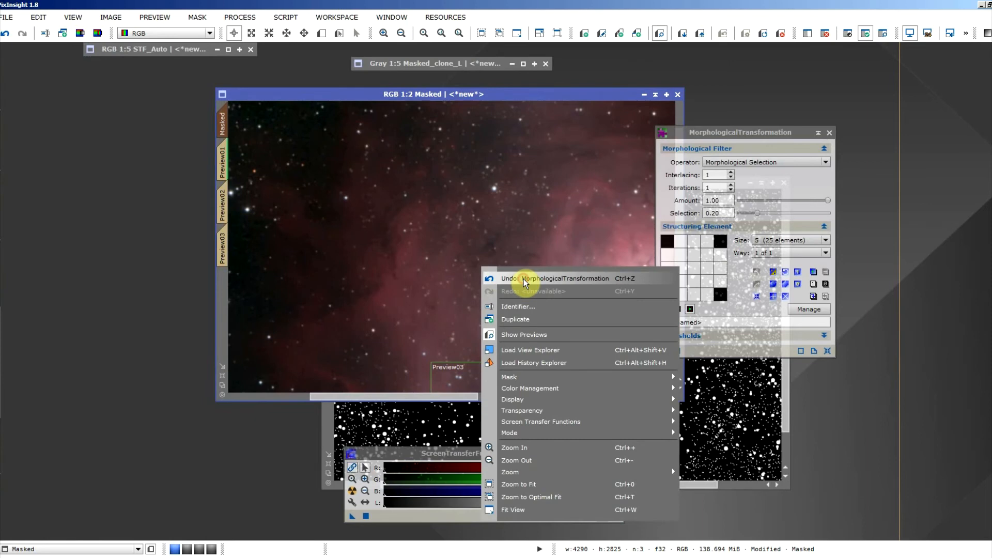
pyautogui.click(523, 279)
pyautogui.rightClick(478, 266)
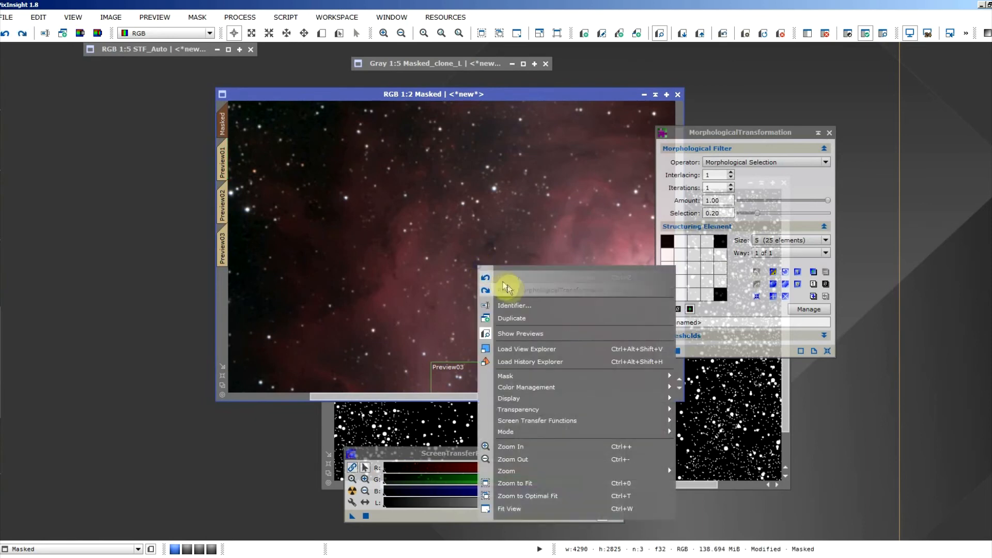
pyautogui.click(509, 291)
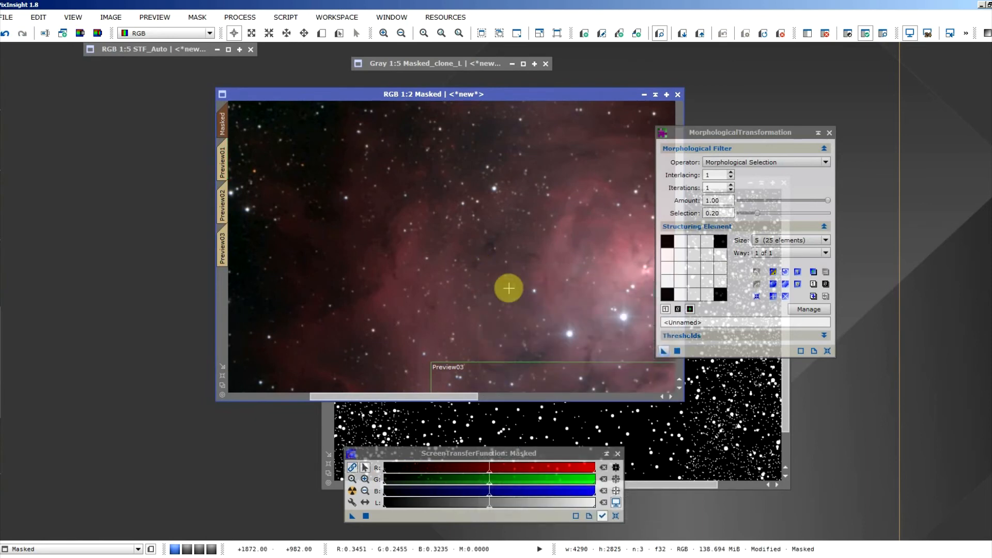
pyautogui.rightClick(555, 337)
pyautogui.click(600, 94)
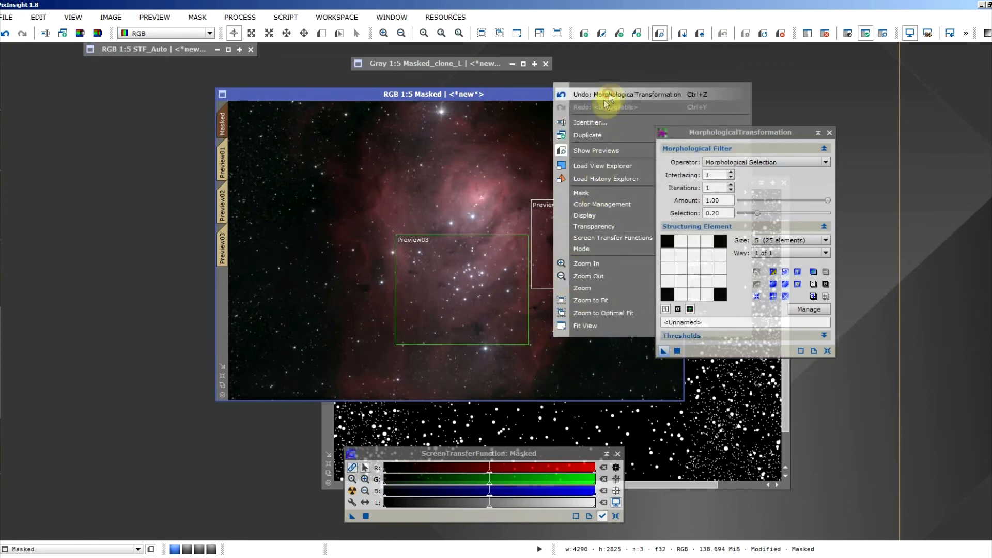
pyautogui.rightClick(566, 150)
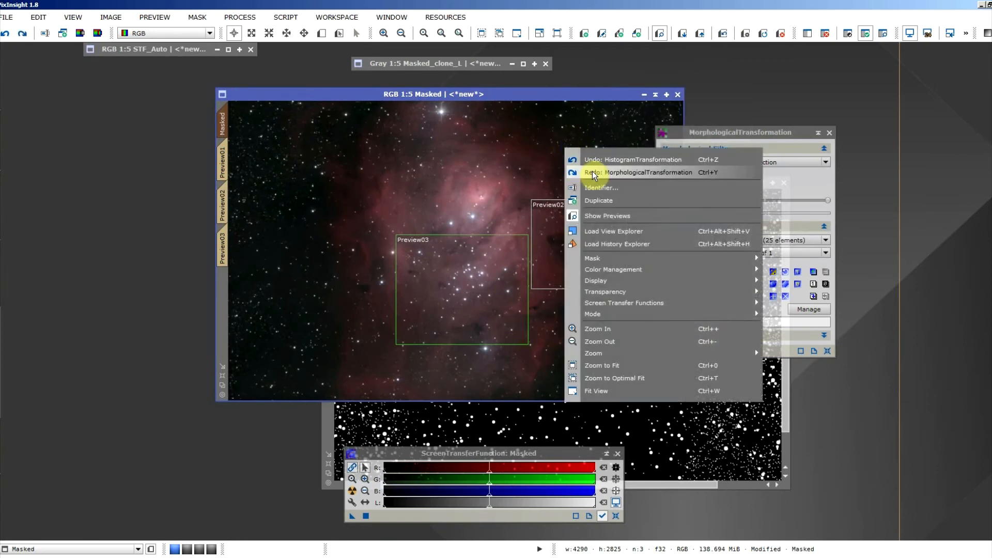
pyautogui.click(594, 174)
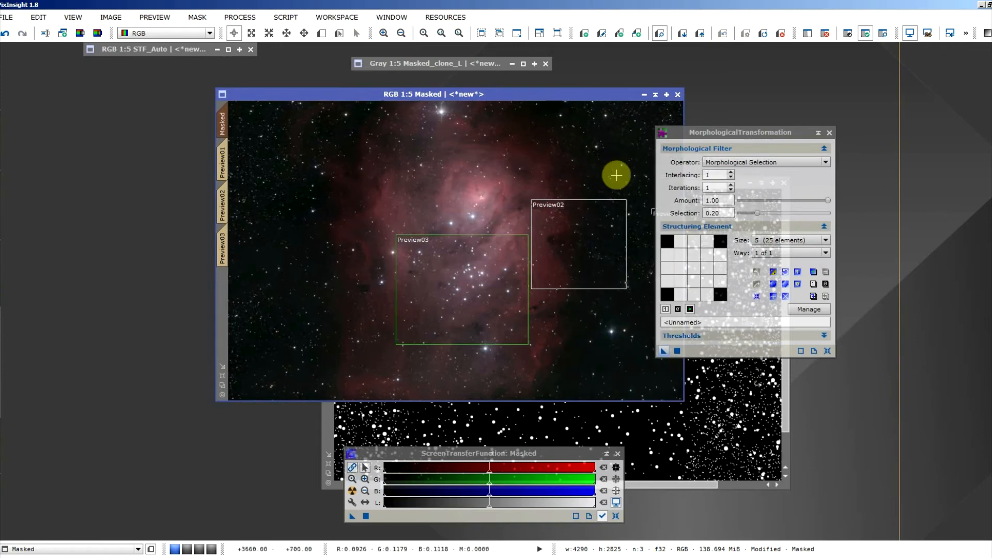
# Close MorphologicalTransformation and remove the star mask from the Masked image.
pyautogui.click(830, 133)
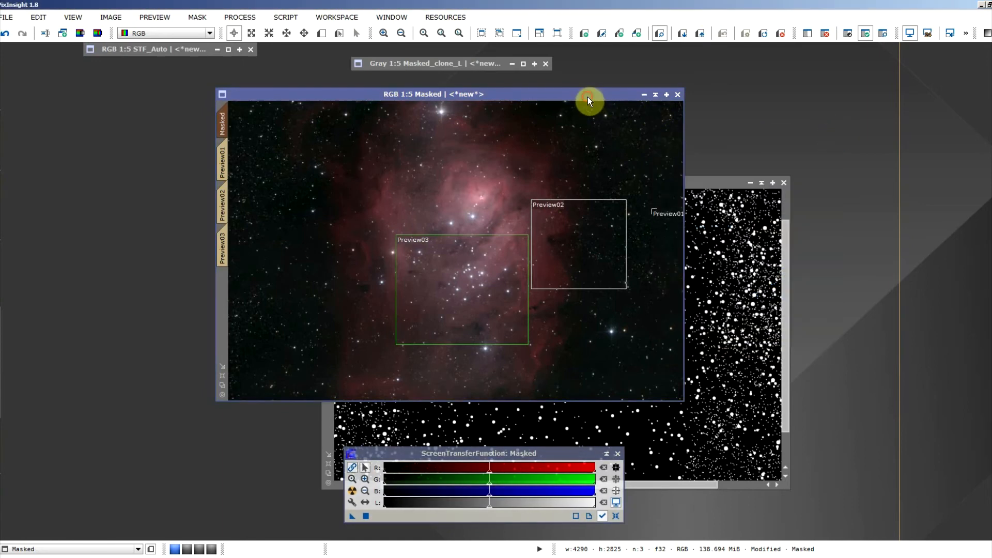
pyautogui.moveTo(231, 134)
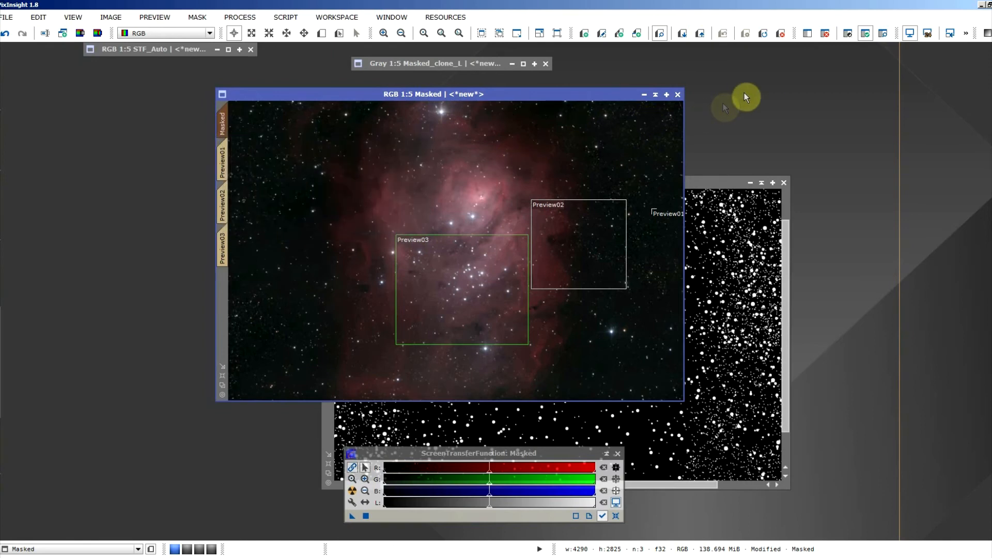
pyautogui.click(824, 37)
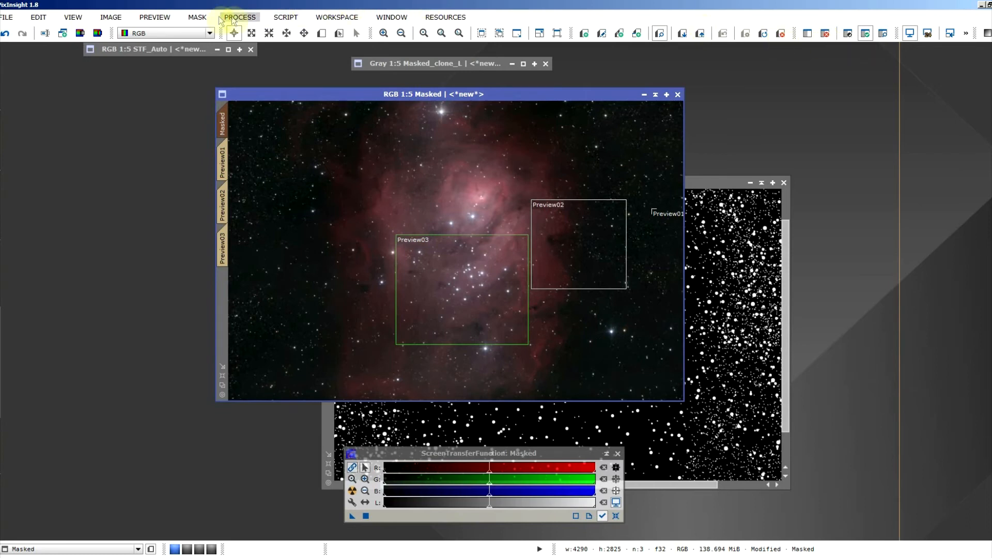
pyautogui.click(197, 18)
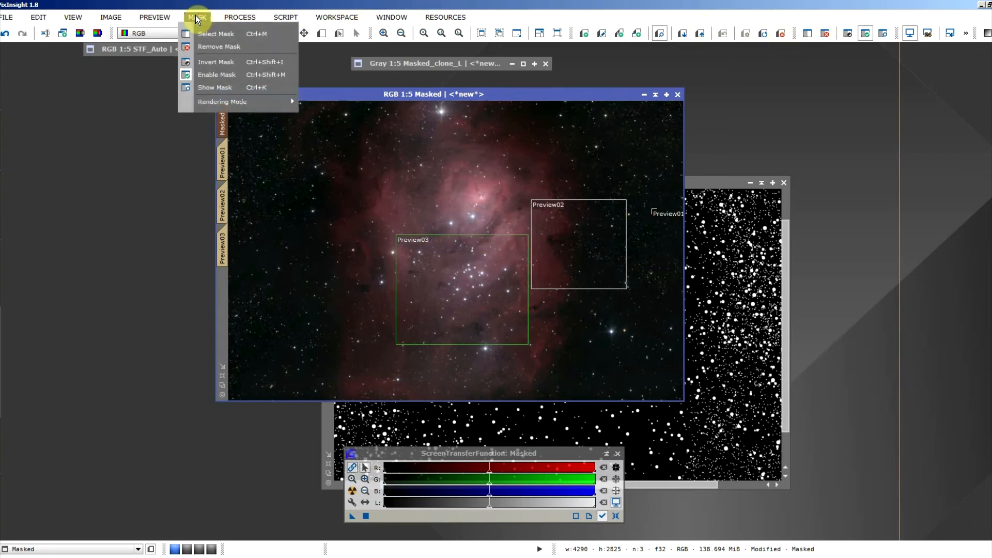
pyautogui.click(212, 47)
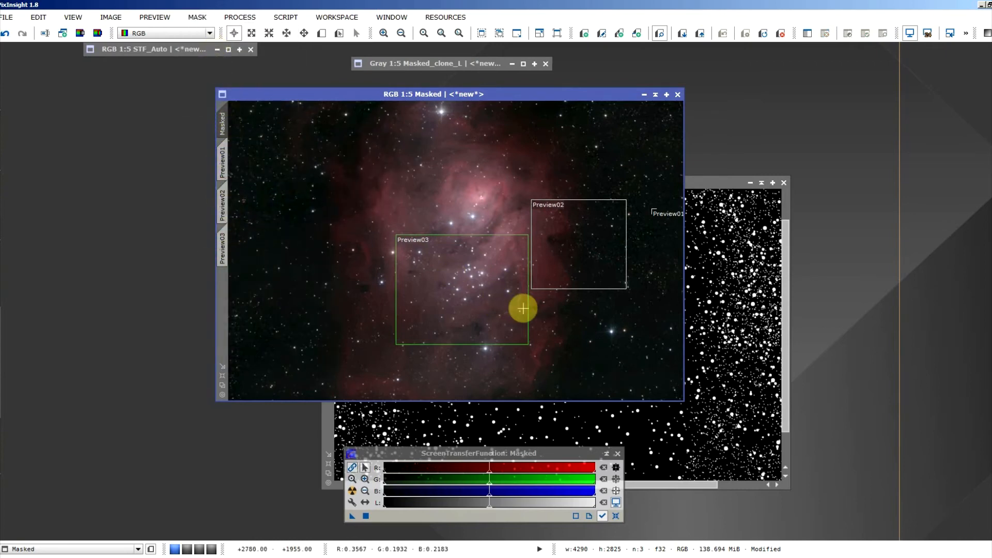
pyautogui.scroll(3, 523, 309)
pyautogui.scroll(-3, 523, 309)
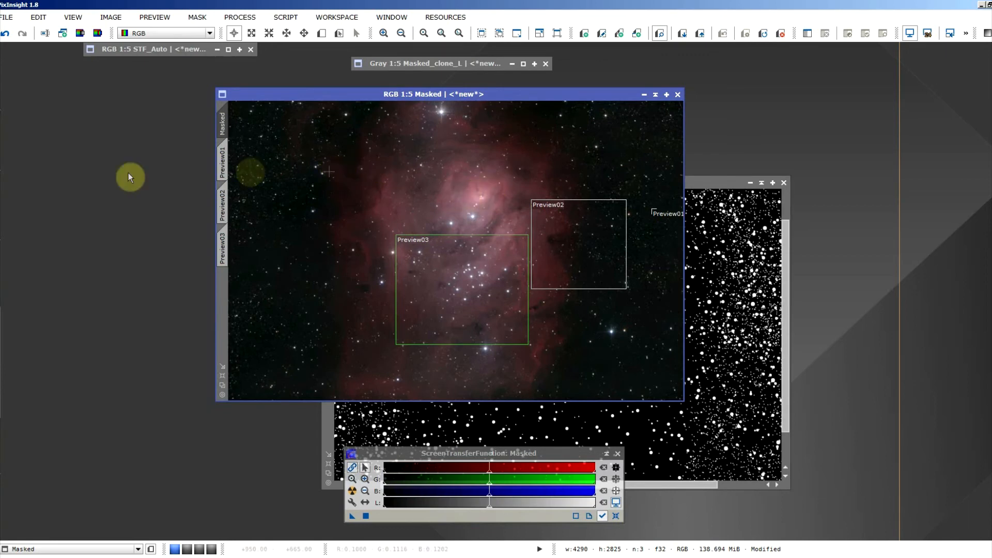
# Open the ACDNR process beside the Masked image and expand its Lightness Mask settings.
pyautogui.moveTo(6, 206)
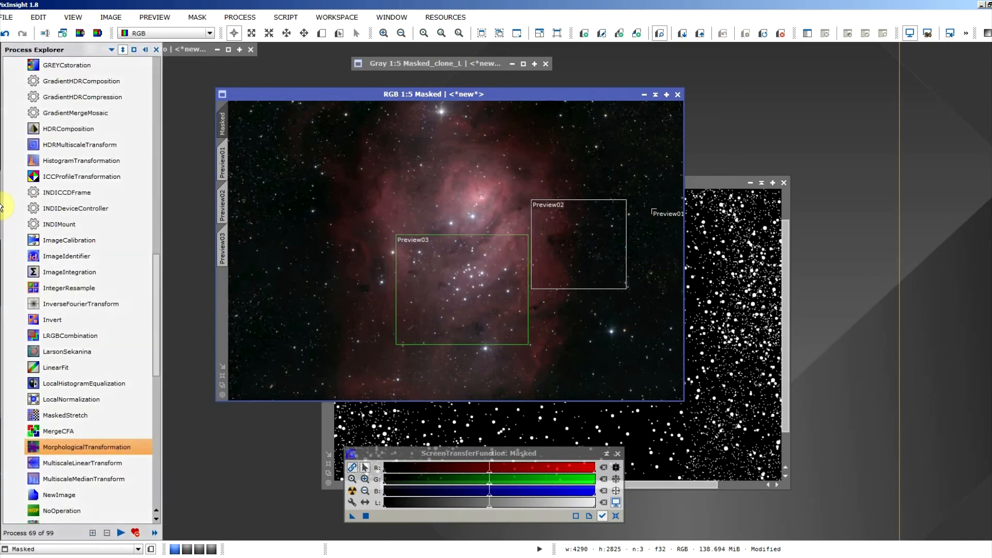
pyautogui.scroll(13, 92, 255)
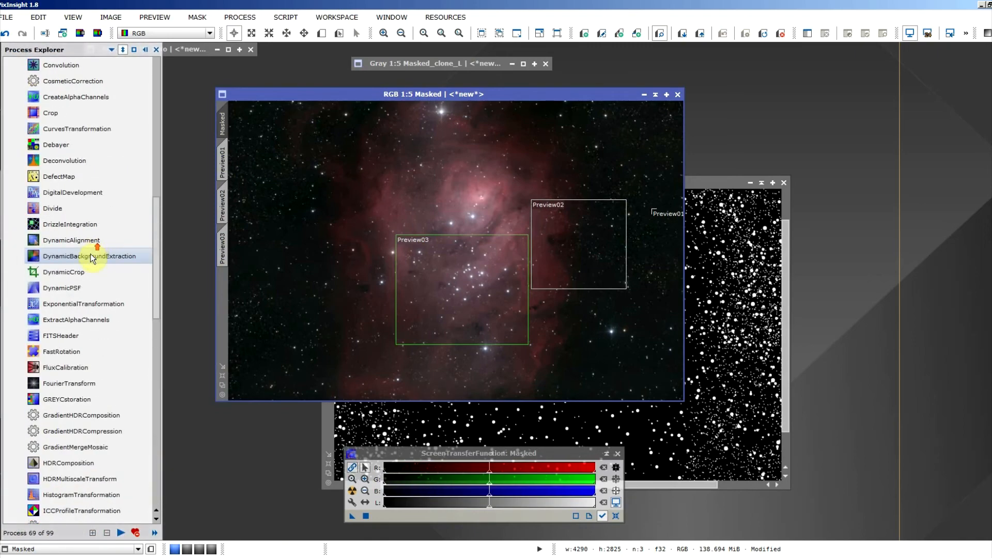
pyautogui.scroll(4, 92, 255)
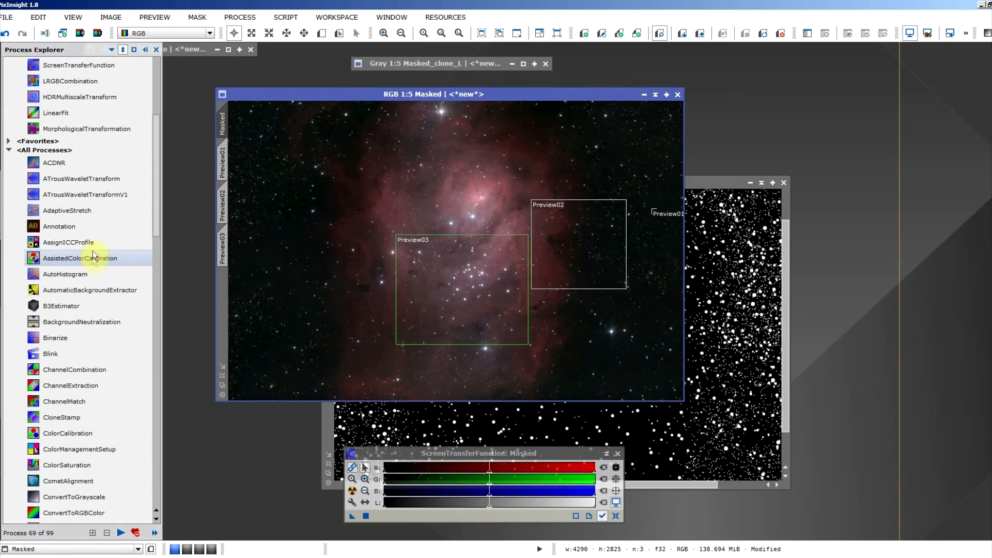
pyautogui.doubleClick(73, 166)
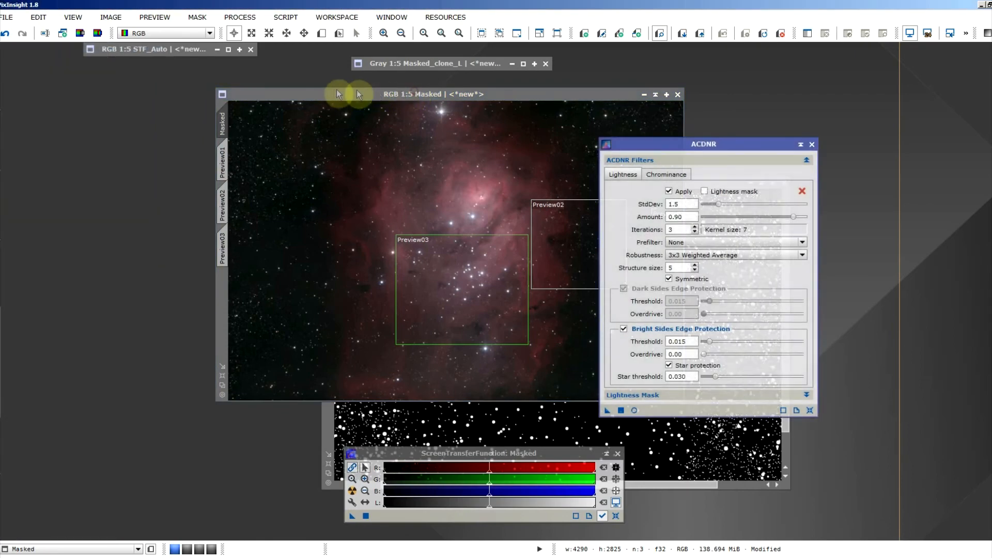
pyautogui.moveTo(368, 96); pyautogui.dragTo(276, 92)
pyautogui.moveTo(626, 142); pyautogui.dragTo(652, 92)
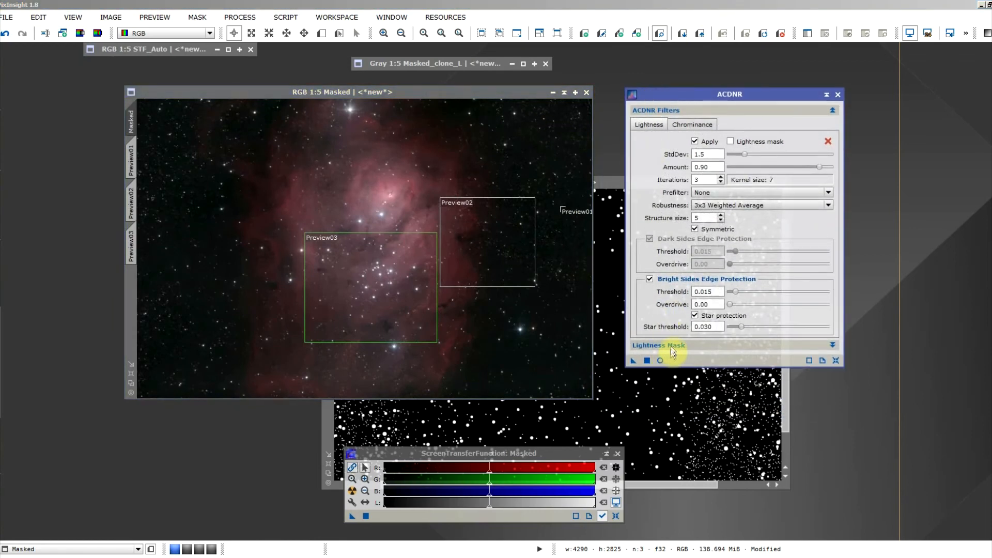
pyautogui.click(670, 346)
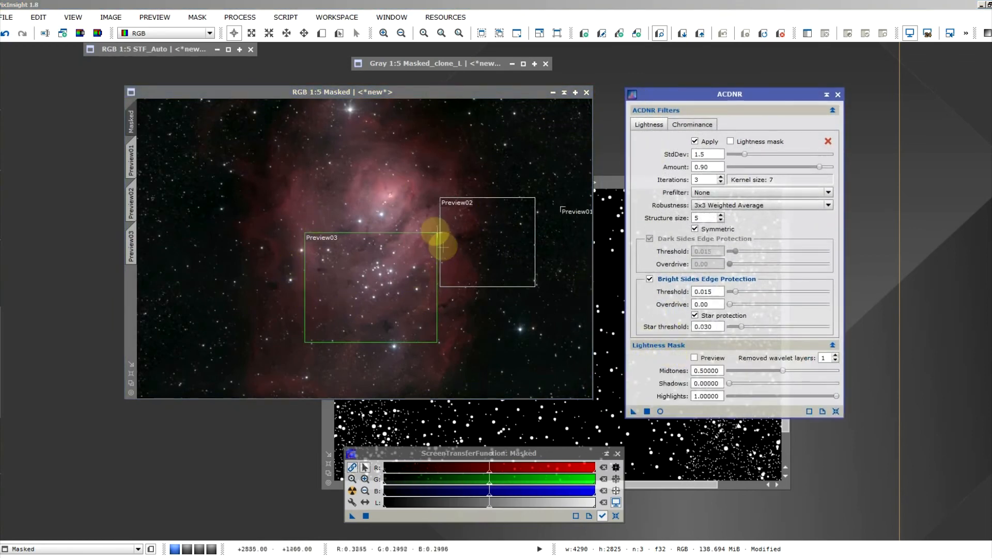
# Show the ACDNR lightness mask of the Masked image in a real-time preview and close ScreenTransferFunction.
pyautogui.scroll(5, 397, 187)
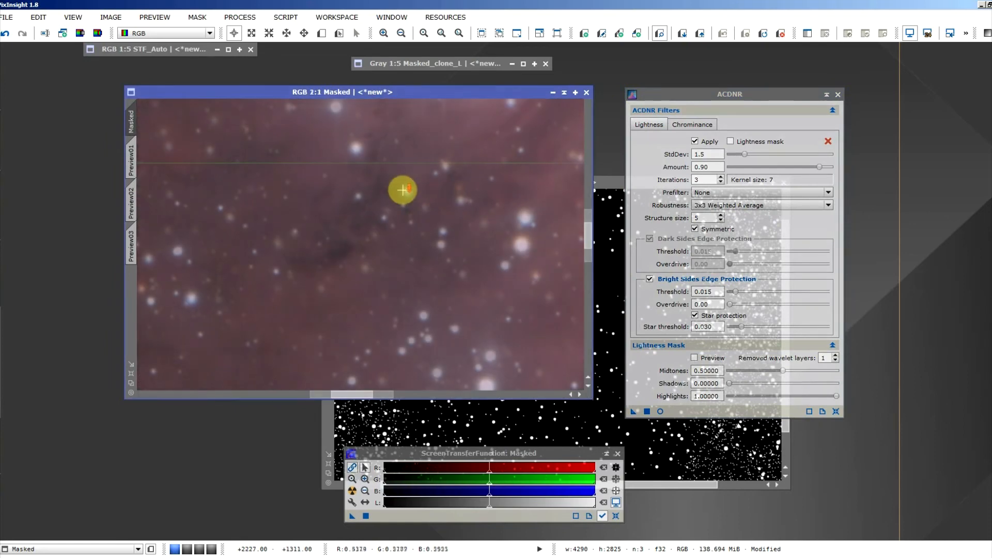
pyautogui.scroll(-3, 402, 190)
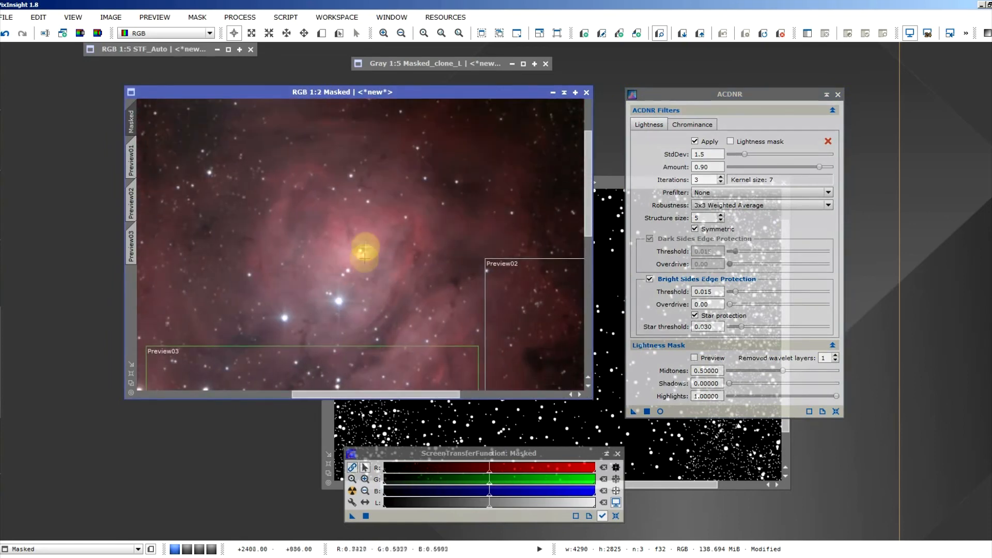
pyautogui.scroll(2, 396, 241)
pyautogui.scroll(-1, 396, 254)
pyautogui.scroll(1, 390, 257)
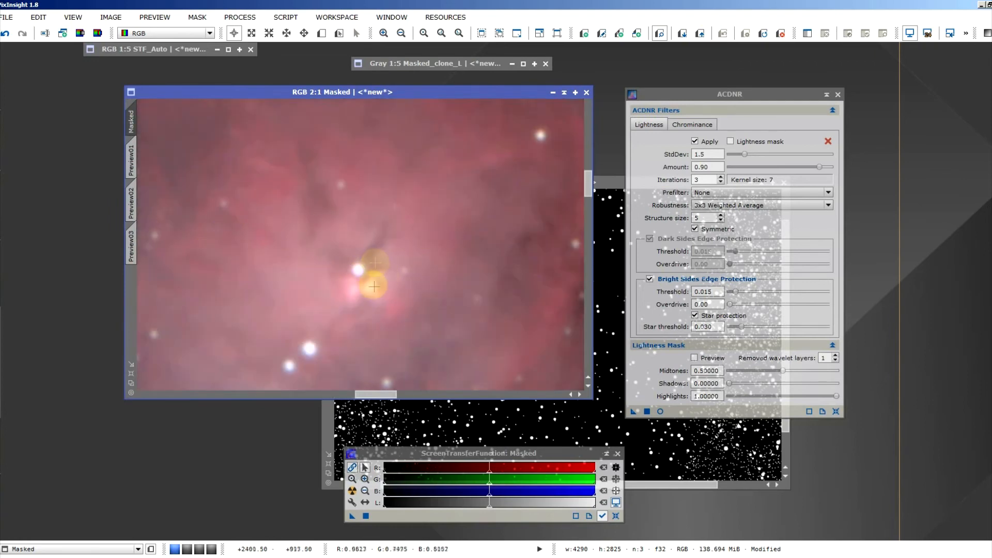
pyautogui.scroll(-3, 374, 287)
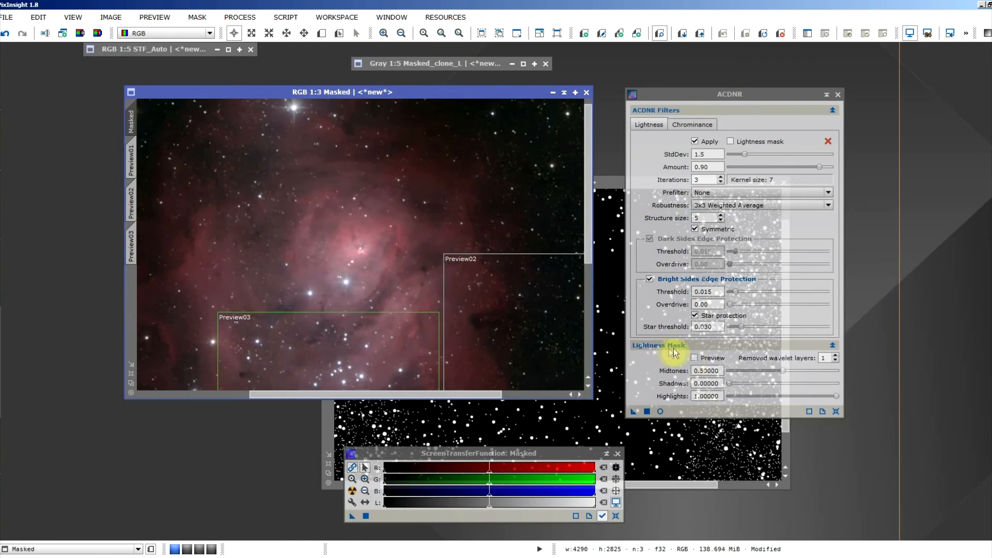
pyautogui.click(695, 358)
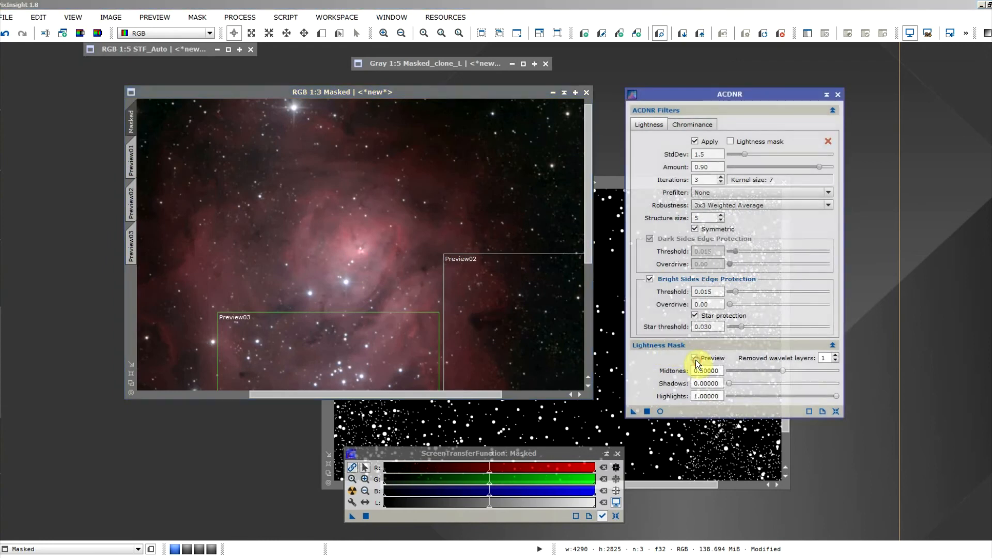
pyautogui.click(659, 412)
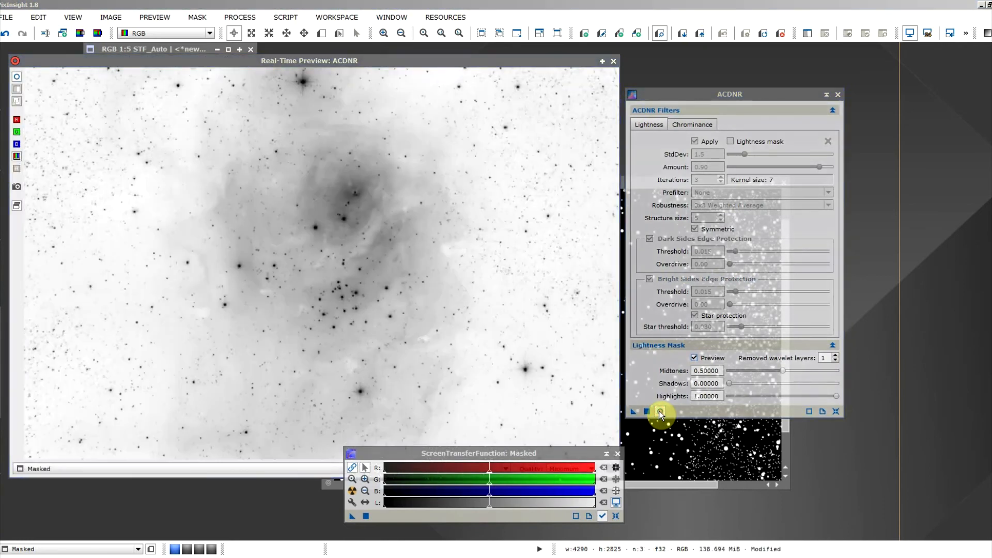
pyautogui.moveTo(537, 455); pyautogui.dragTo(535, 480)
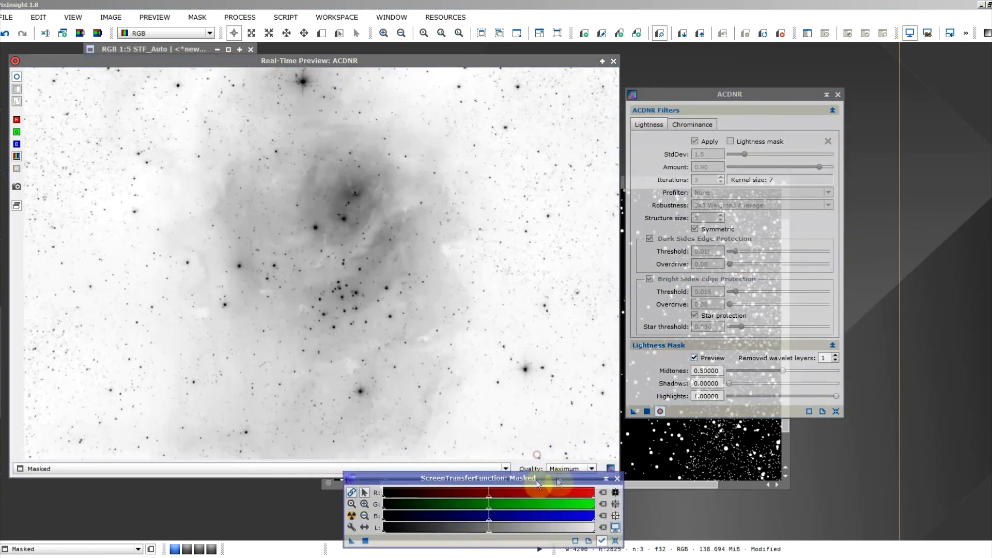
pyautogui.click(618, 479)
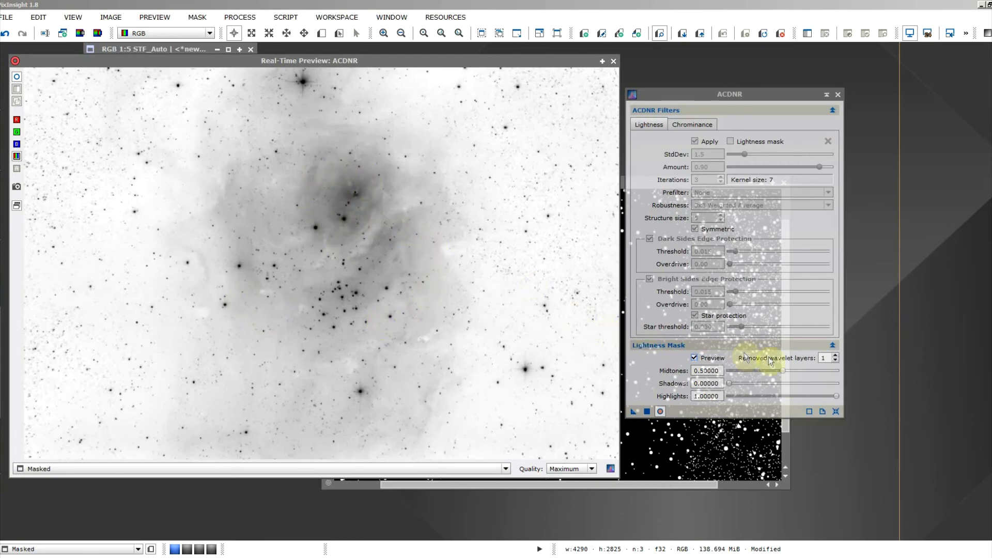
# Set the lightness mask's midtones to 0.21 and shadows to 0.11, then turn off the real-time and mask previews.
pyautogui.moveTo(782, 375); pyautogui.dragTo(762, 375)
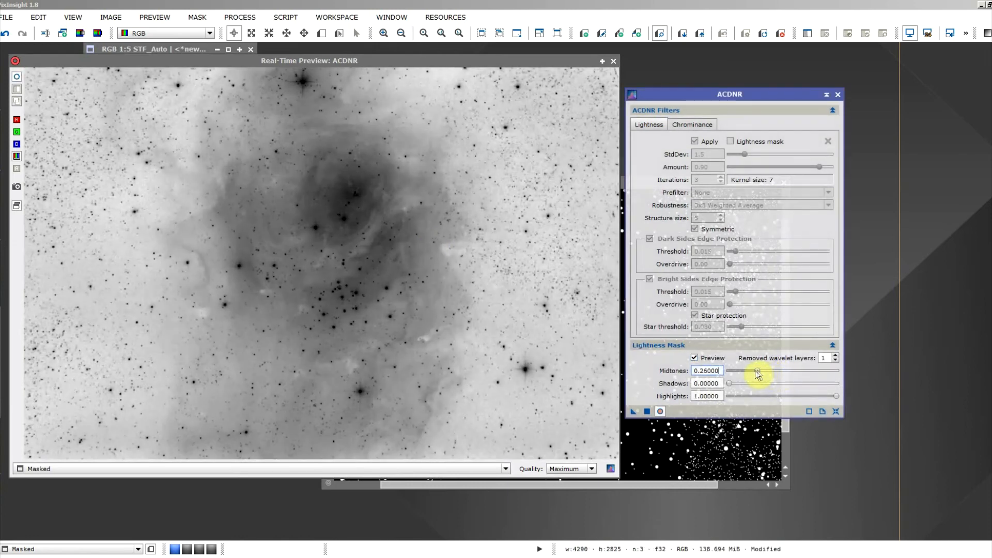
pyautogui.moveTo(755, 371); pyautogui.dragTo(752, 371)
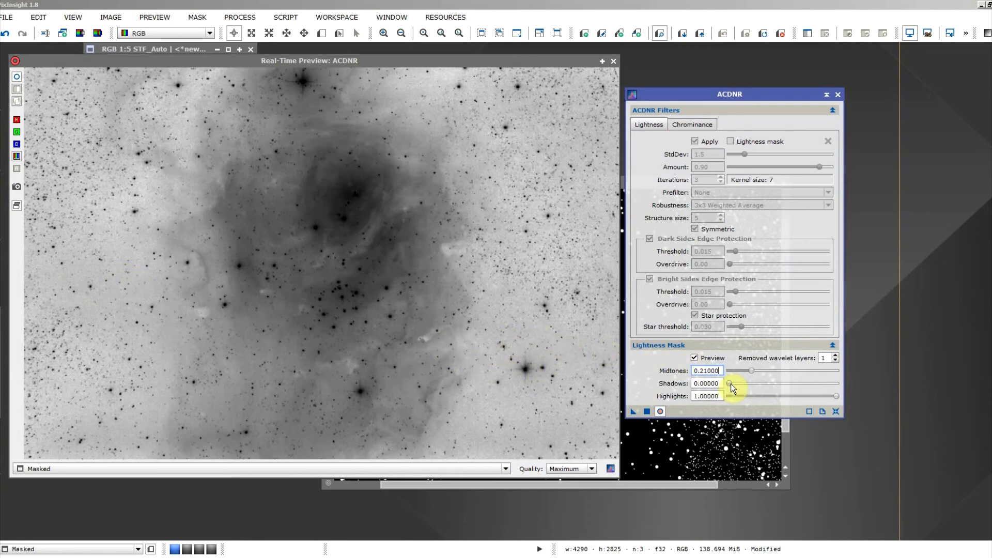
pyautogui.press('Tab')
pyautogui.moveTo(730, 383); pyautogui.dragTo(742, 380)
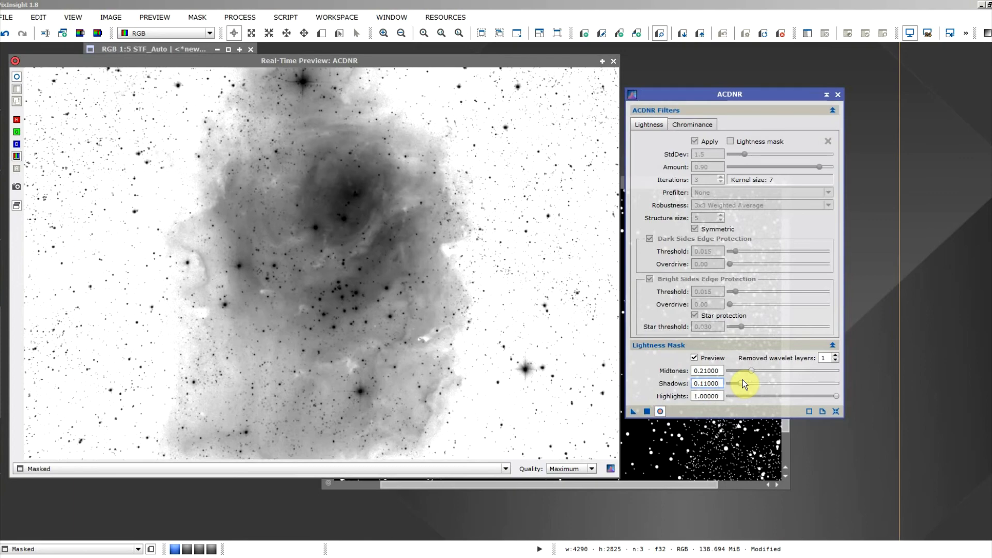
pyautogui.click(662, 411)
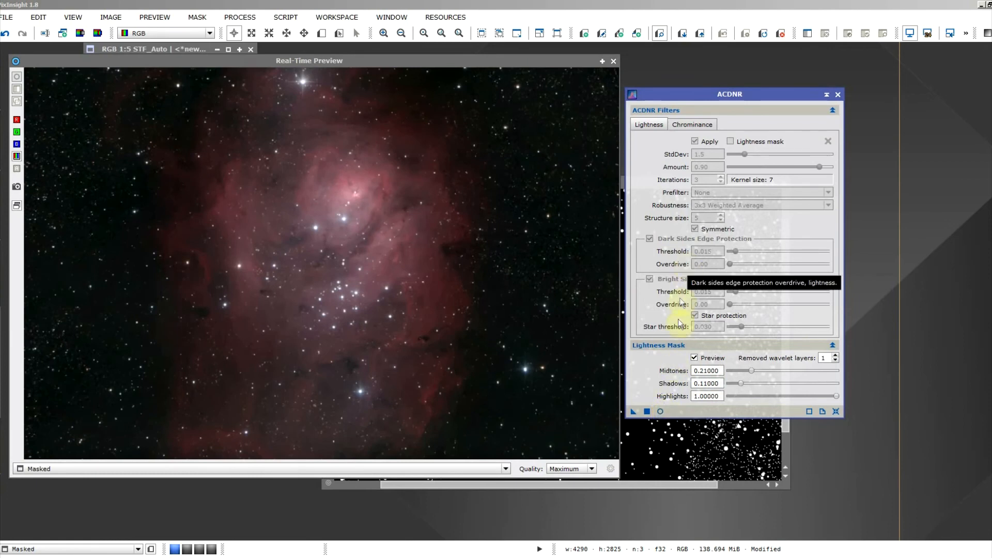
pyautogui.click(695, 358)
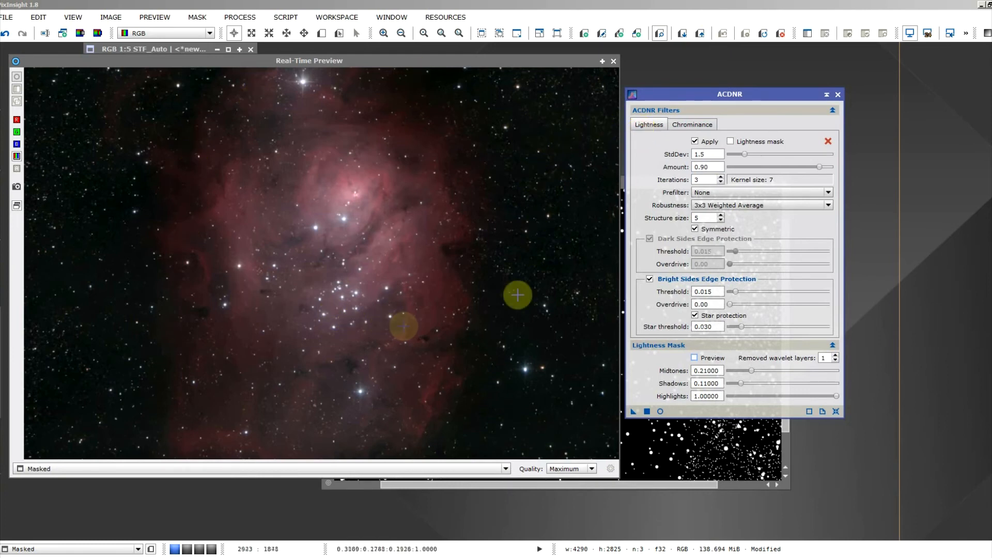
# Show ACDNR's chrominance settings, close the real-time preview and examine the background noise in Preview02 of the Masked image.
pyautogui.click(703, 124)
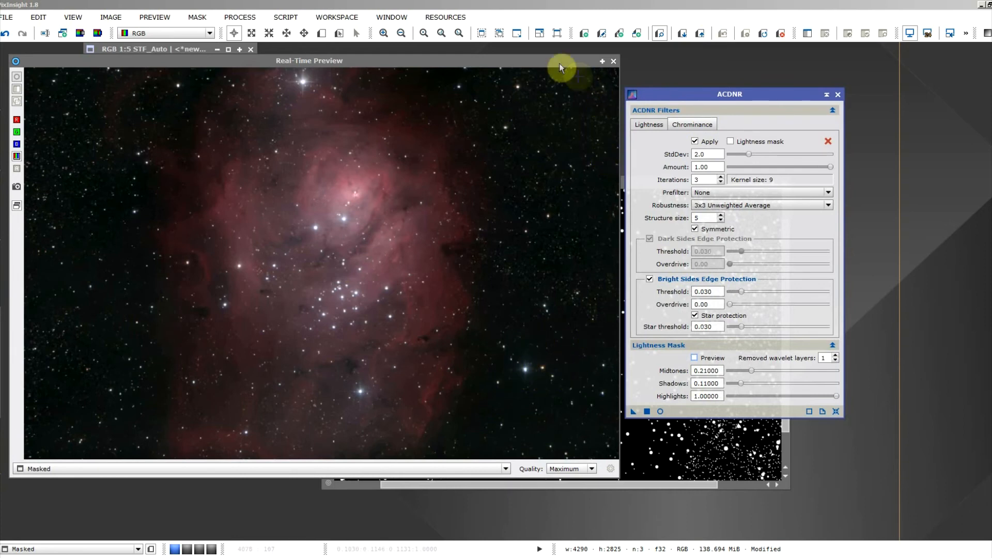
pyautogui.click(613, 62)
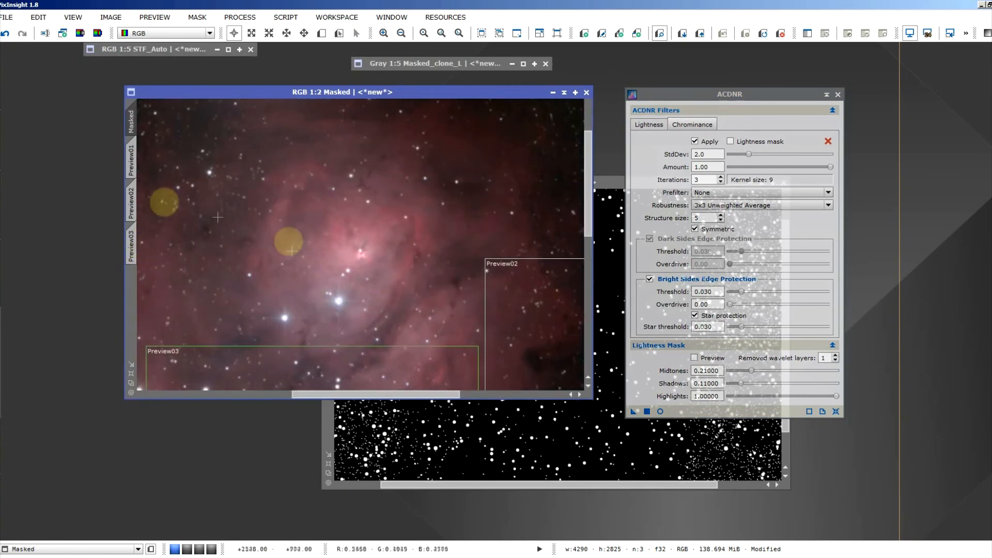
pyautogui.click(137, 195)
pyautogui.scroll(3, 377, 288)
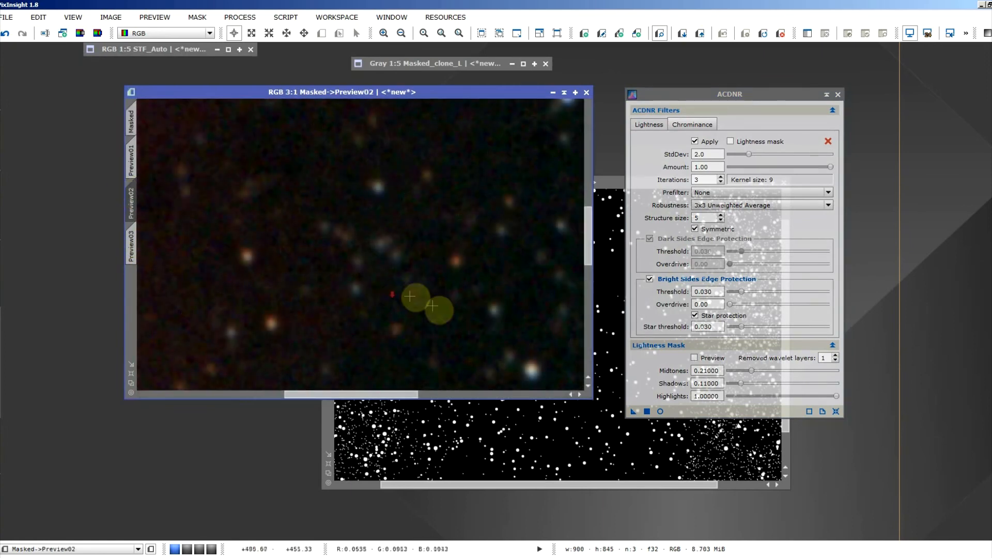
pyautogui.moveTo(302, 148); pyautogui.dragTo(476, 274)
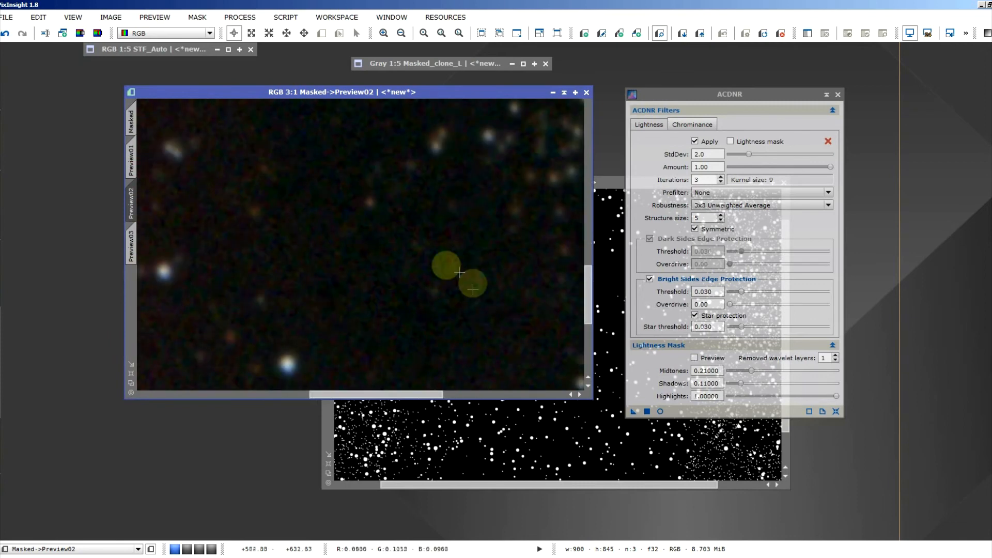
pyautogui.scroll(-1, 310, 258)
pyautogui.scroll(-2, 310, 257)
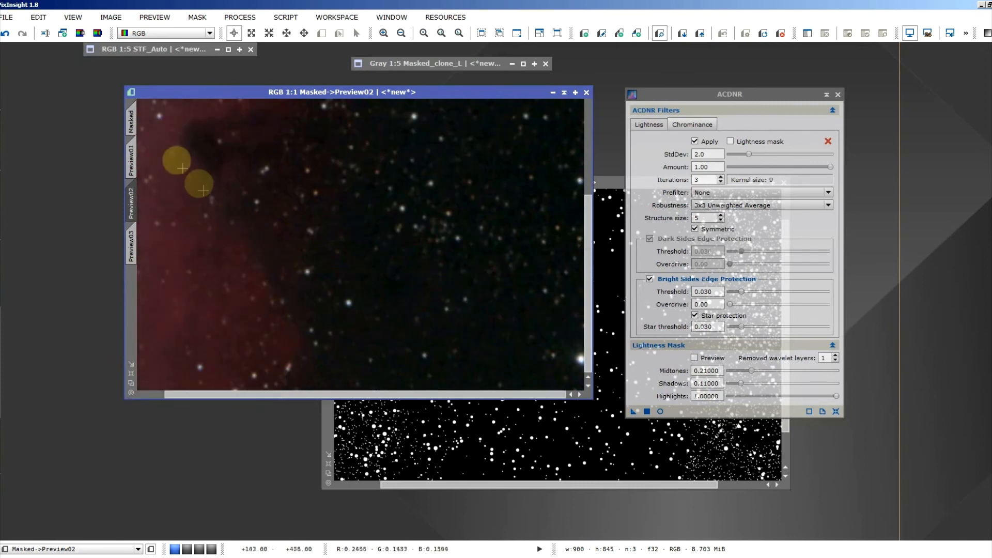
pyautogui.click(135, 113)
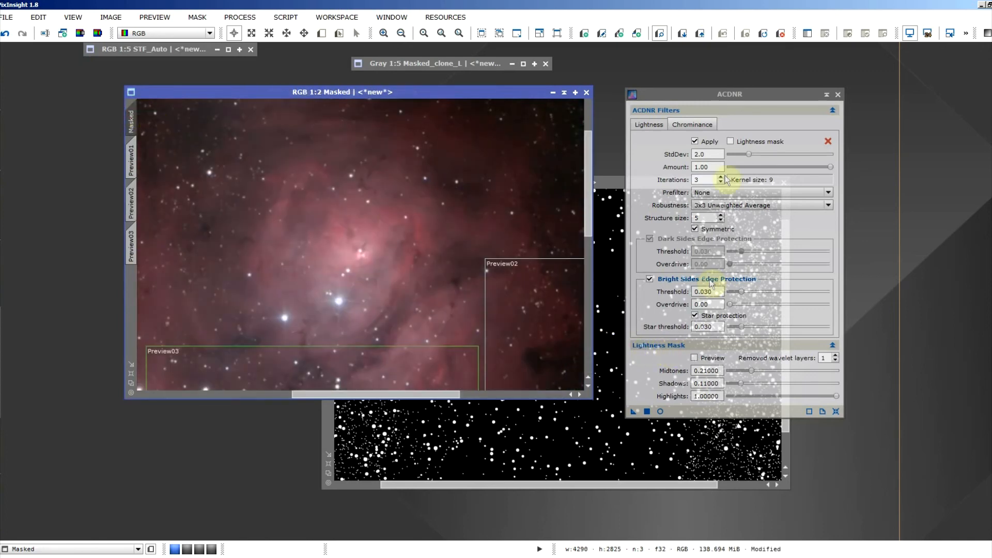
# Enable the lightness mask for both the chrominance and lightness filters, and set the chrominance StdDev to 3.0.
pyautogui.click(730, 141)
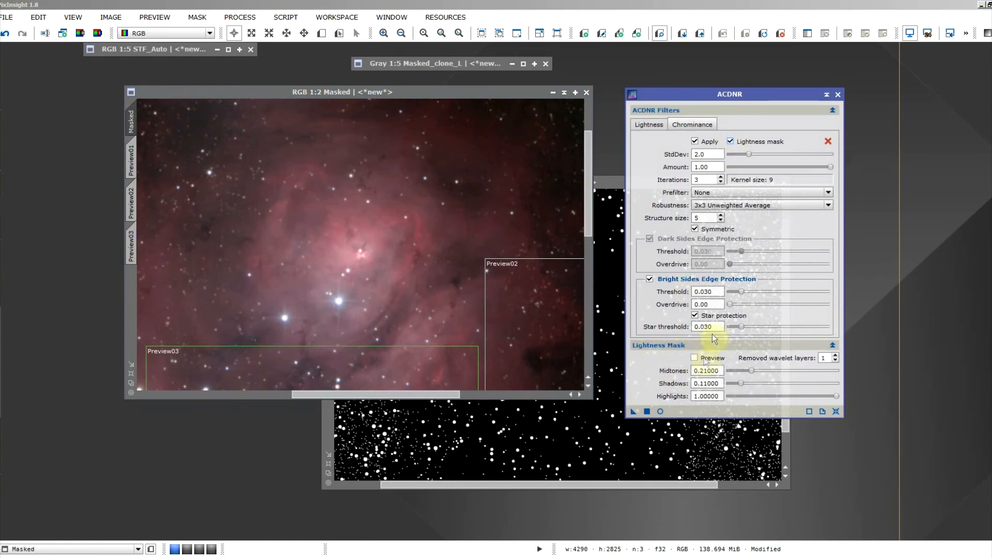
pyautogui.moveTo(749, 153); pyautogui.dragTo(752, 153)
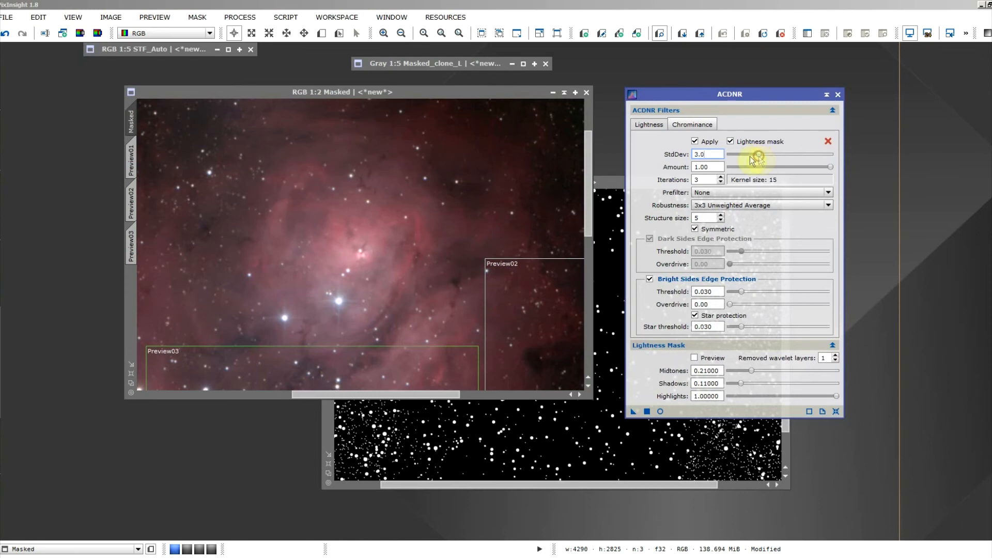
pyautogui.click(655, 128)
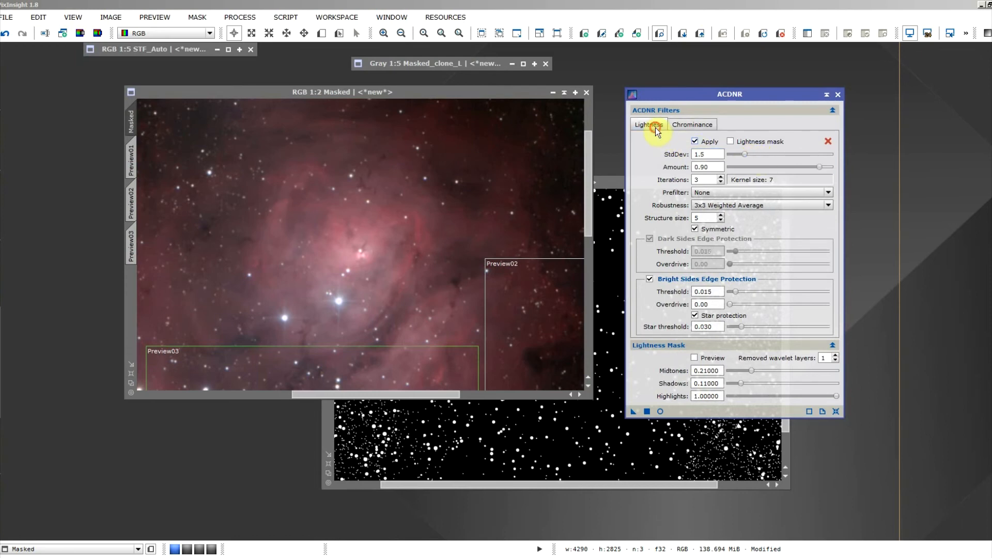
pyautogui.click(730, 142)
# Preview ACDNR in real time on Preview02 and raise the lightness StdDev to 3.0.
pyautogui.click(132, 199)
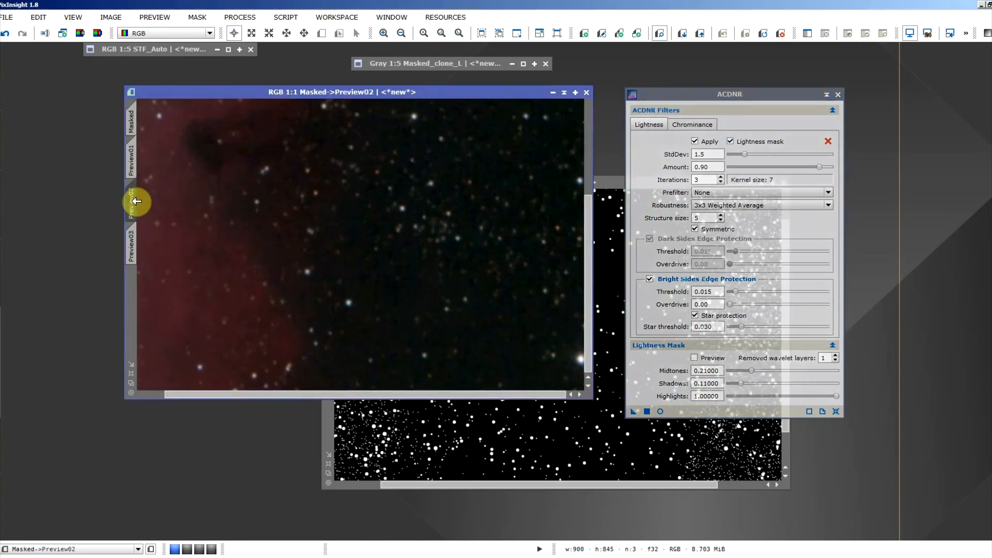
pyautogui.click(660, 412)
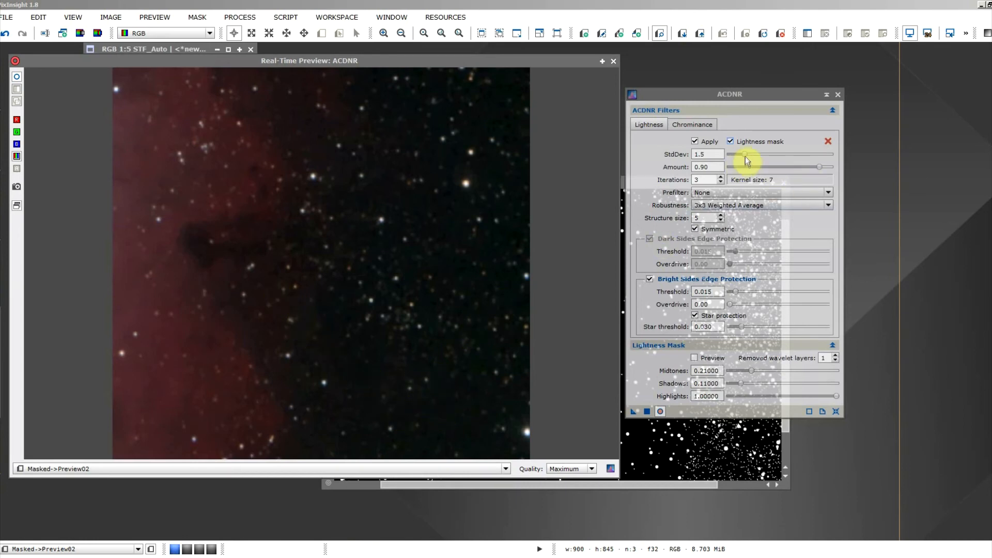
pyautogui.moveTo(745, 154); pyautogui.dragTo(748, 154)
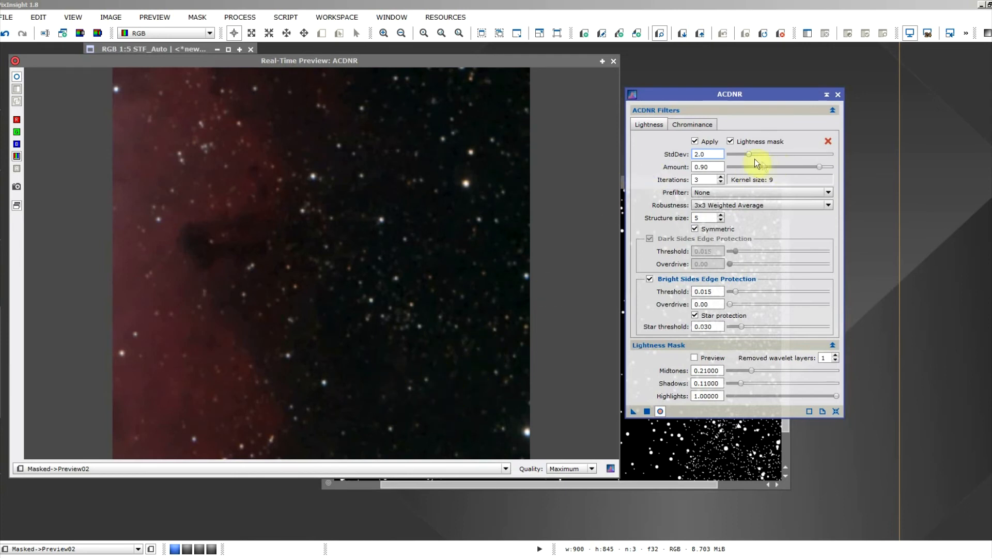
pyautogui.moveTo(751, 154); pyautogui.dragTo(756, 153)
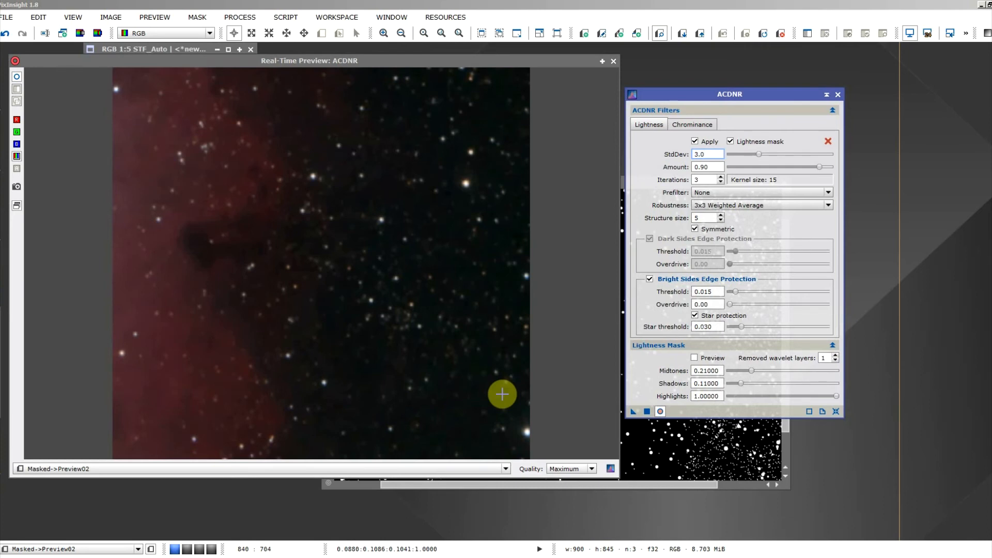
# Close the real-time preview and apply ACDNR to the full Masked image.
pyautogui.click(613, 61)
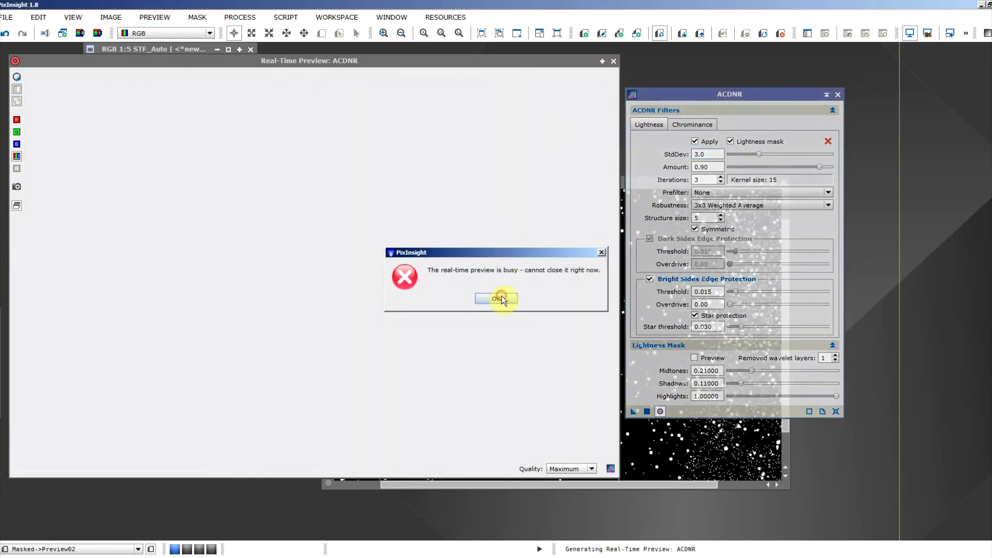
pyautogui.click(497, 298)
pyautogui.click(659, 412)
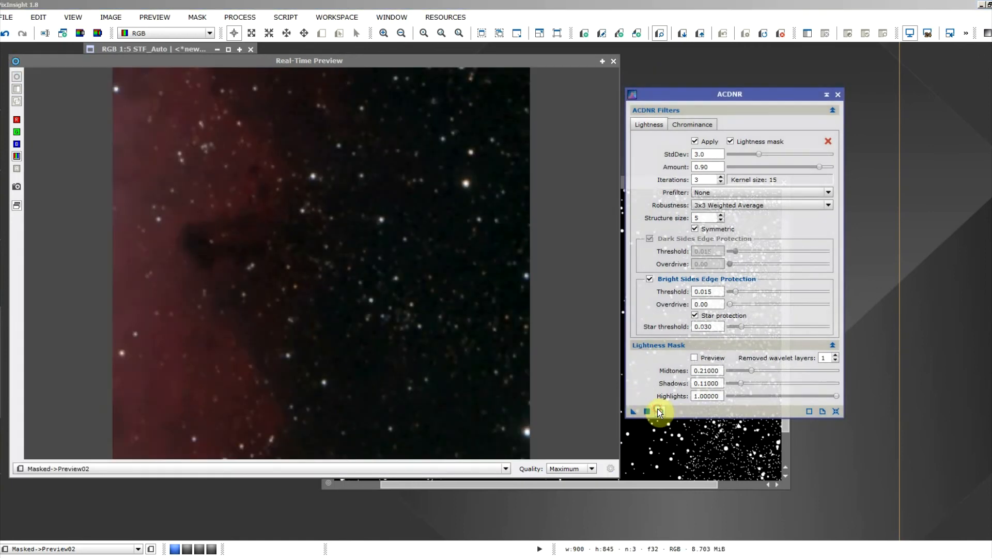
pyautogui.click(612, 60)
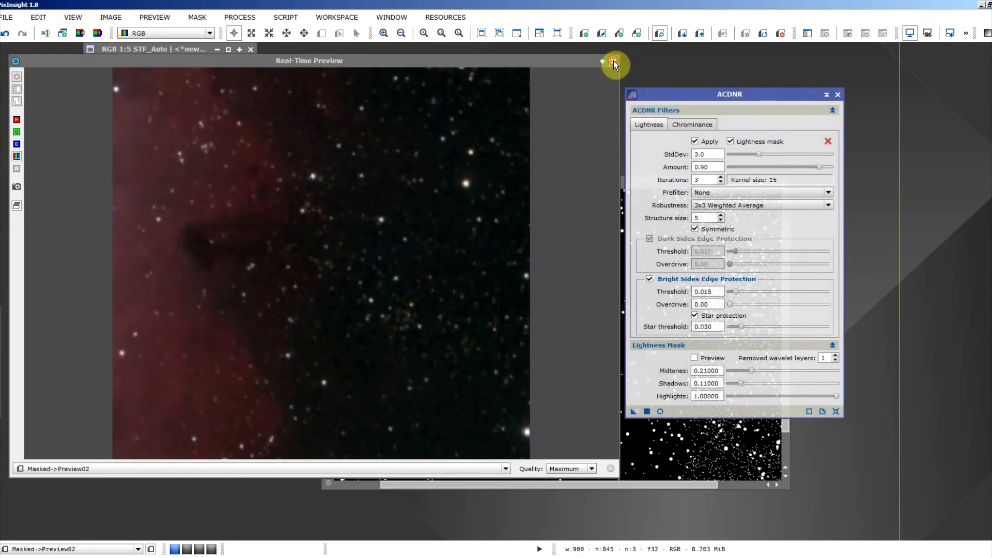
pyautogui.scroll(1, 451, 272)
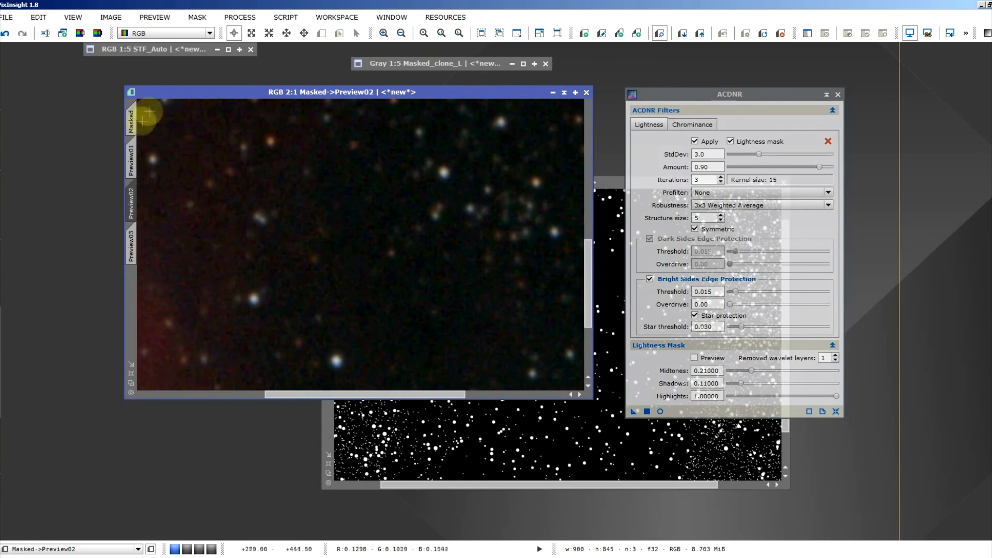
pyautogui.click(132, 122)
pyautogui.scroll(-2, 346, 231)
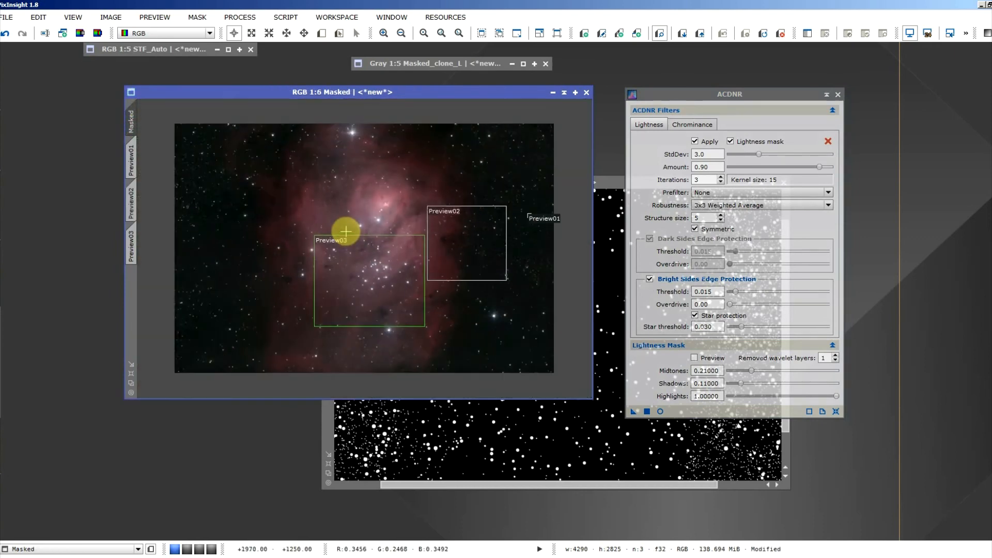
pyautogui.moveTo(634, 413); pyautogui.dragTo(549, 355)
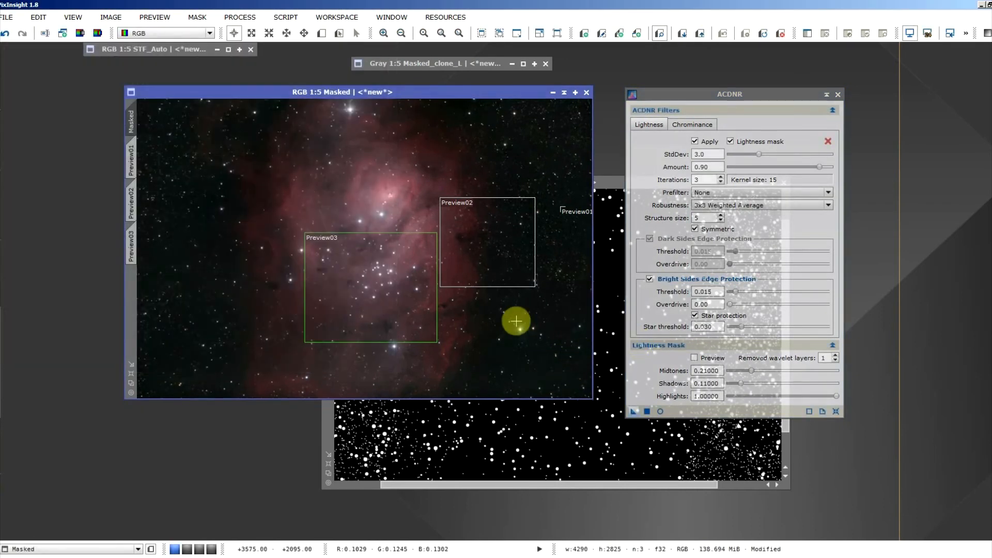
# Examine the noise-reduced Masked image up close across the nebula and the dark background.
pyautogui.scroll(3, 506, 242)
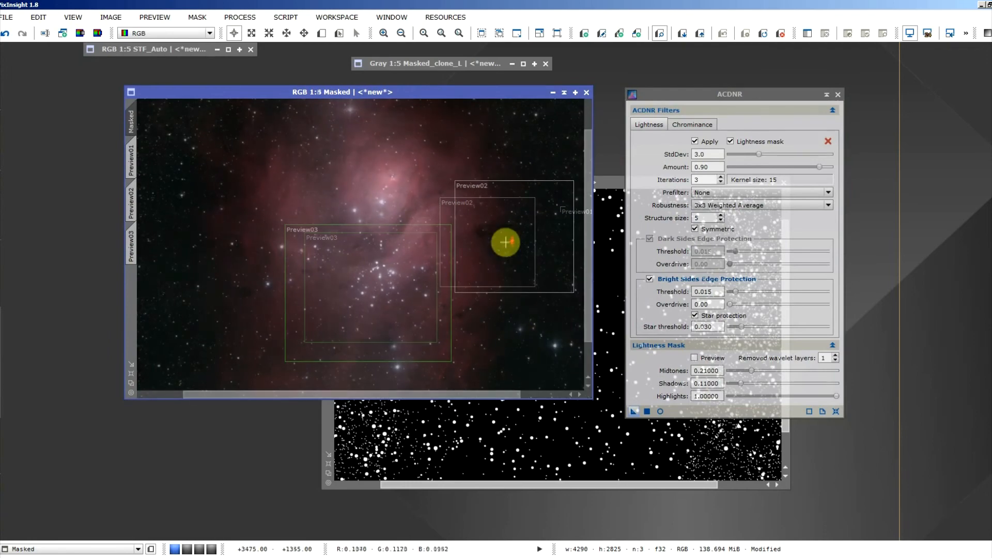
pyautogui.scroll(2, 507, 244)
pyautogui.scroll(-2, 517, 290)
pyautogui.moveTo(535, 320); pyautogui.dragTo(346, 238)
pyautogui.moveTo(498, 290); pyautogui.dragTo(333, 321)
pyautogui.moveTo(387, 220); pyautogui.dragTo(348, 321)
pyautogui.moveTo(431, 173); pyautogui.dragTo(334, 304)
pyautogui.moveTo(351, 223); pyautogui.dragTo(460, 256)
pyautogui.moveTo(322, 262); pyautogui.dragTo(434, 258)
pyautogui.scroll(2, 454, 262)
pyautogui.scroll(-4, 454, 262)
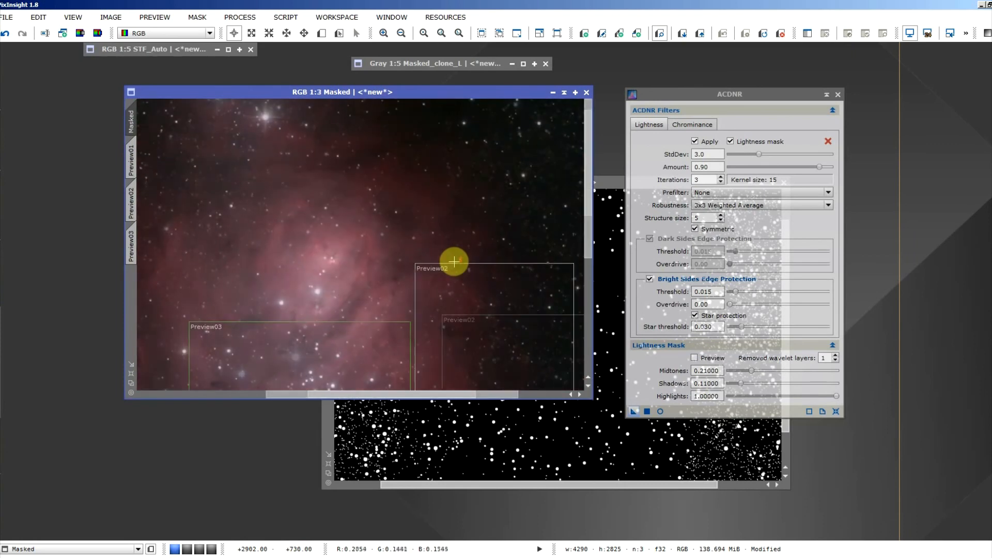
pyautogui.scroll(-1, 454, 261)
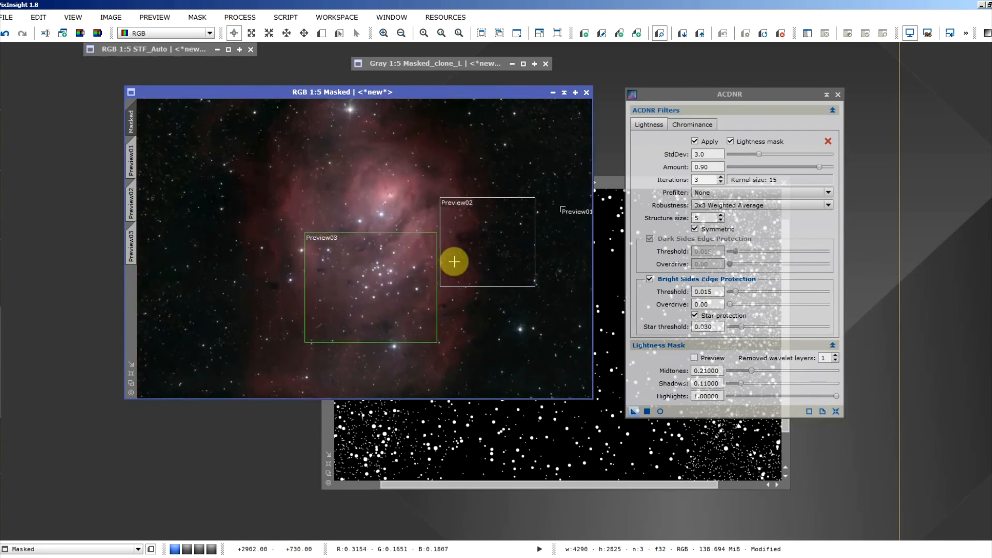
# Close ACDNR and open the HistogramTransformation process.
pyautogui.click(838, 95)
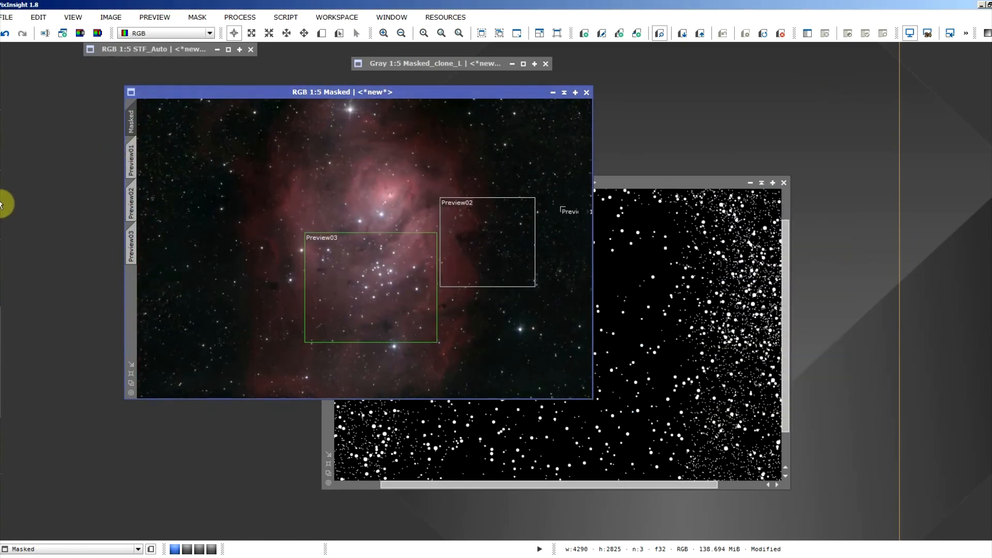
pyautogui.moveTo(1, 205)
pyautogui.scroll(-8, 80, 219)
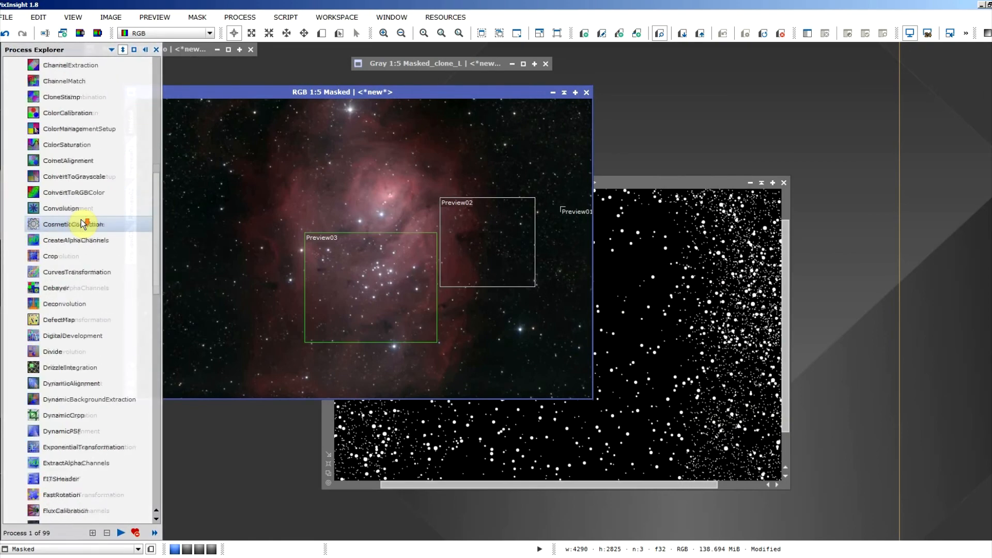
pyautogui.scroll(-5, 81, 219)
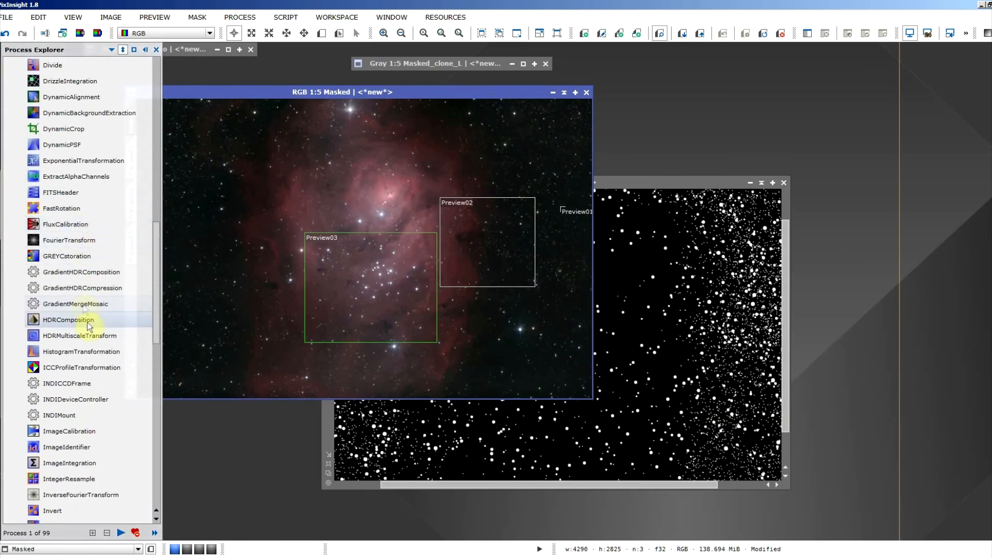
pyautogui.doubleClick(89, 354)
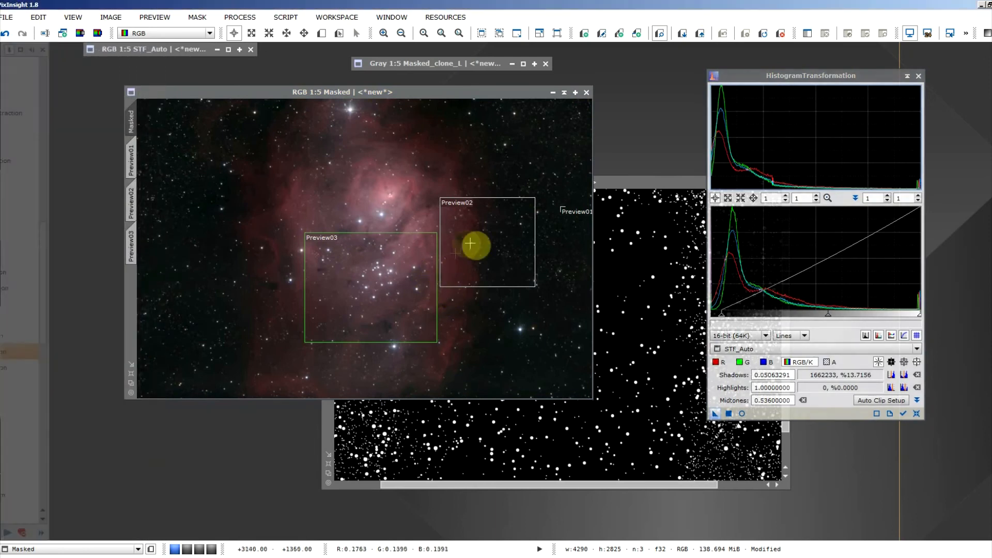
# Load Preview02 of the Masked image into HistogramTransformation with a real-time preview and reset the process parameters.
pyautogui.click(132, 199)
pyautogui.scroll(-1, 370, 262)
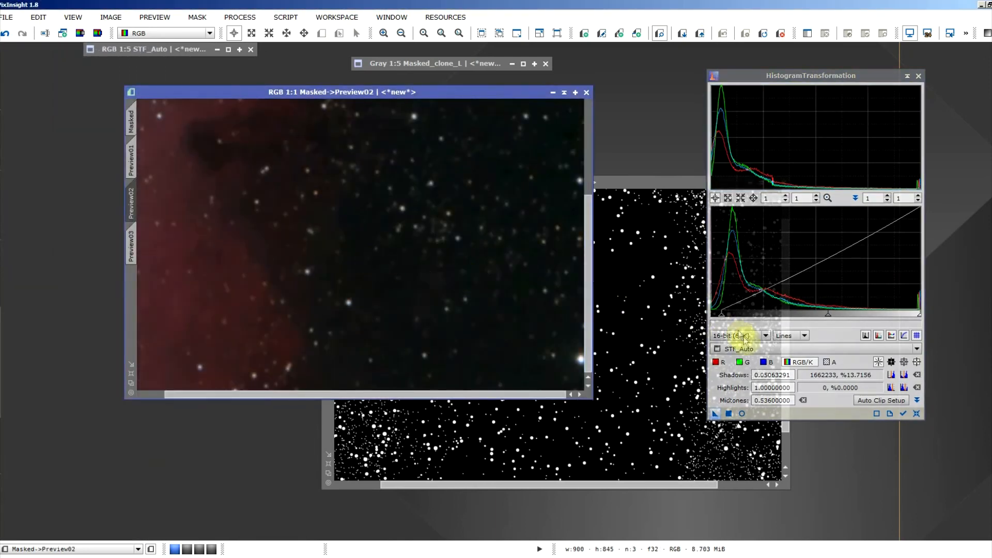
pyautogui.click(741, 350)
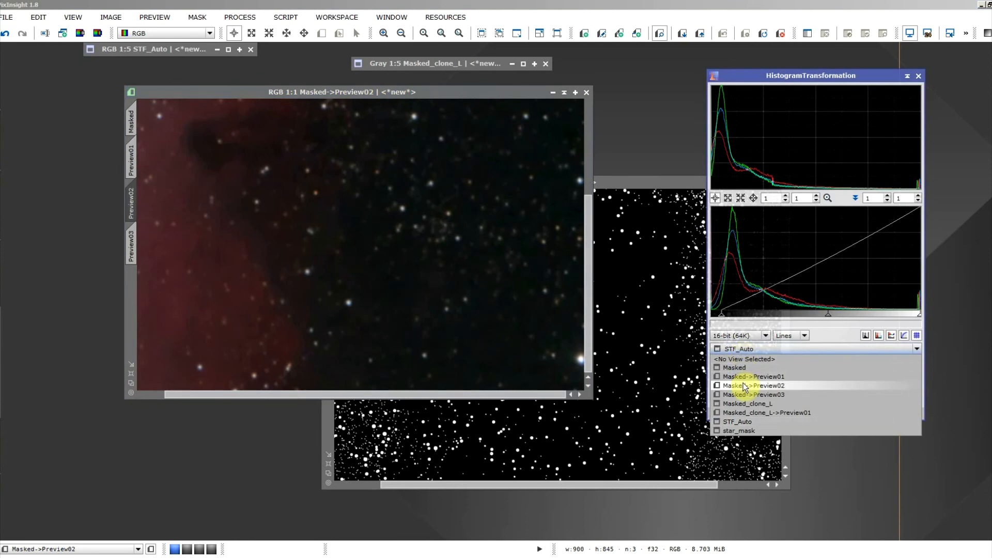
pyautogui.click(744, 387)
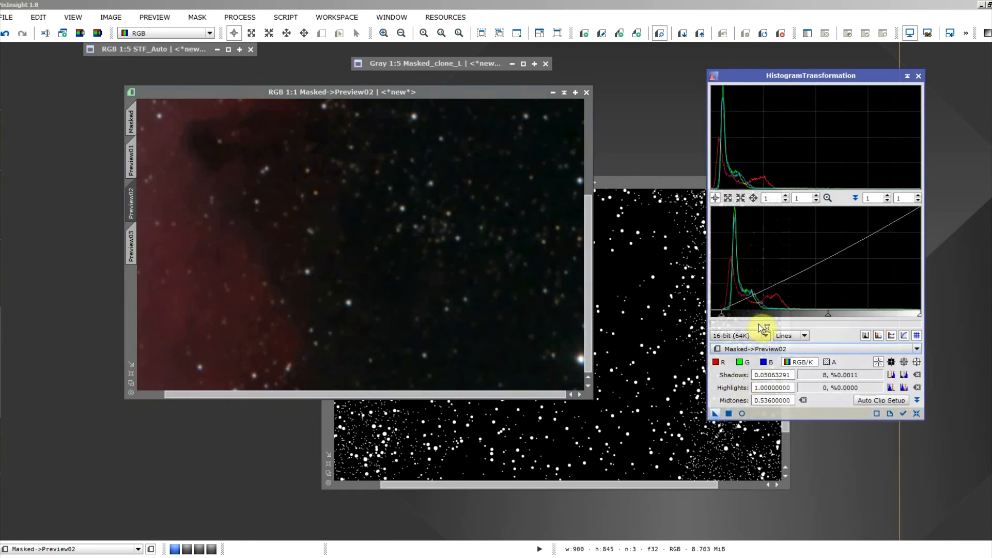
pyautogui.click(742, 413)
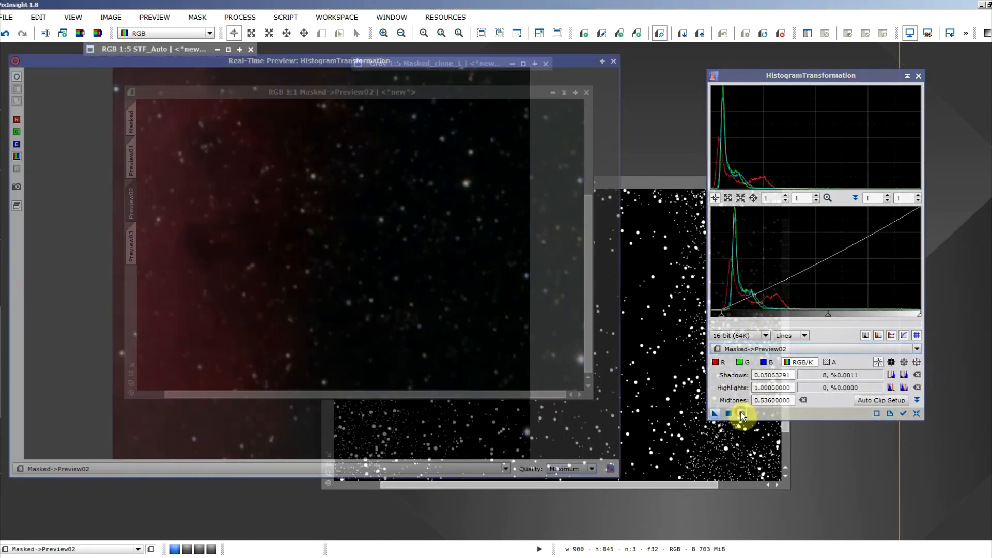
pyautogui.click(917, 413)
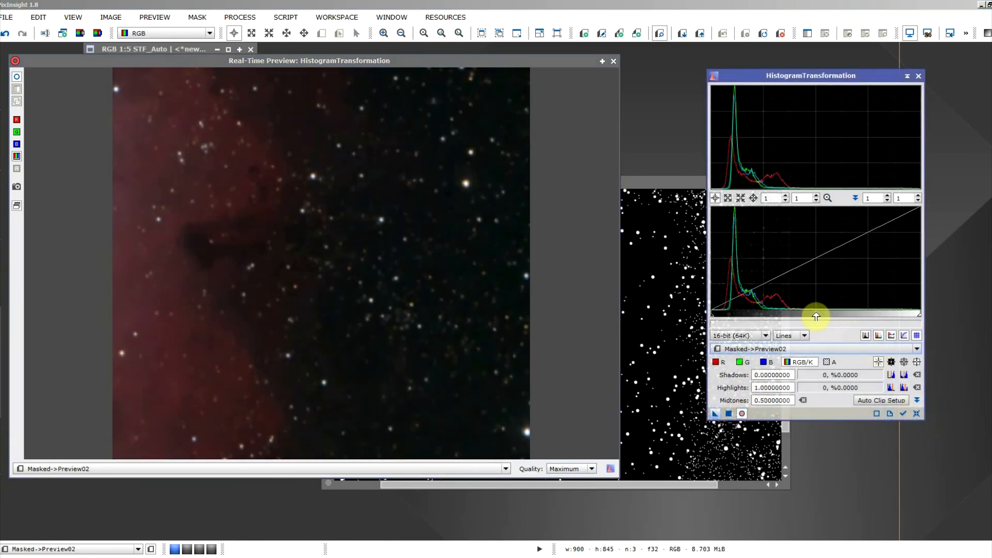
# Set the RGB/K shadows to 0.03544304, compare the real-time preview and apply HistogramTransformation to the full Masked image.
pyautogui.moveTo(712, 316); pyautogui.dragTo(719, 319)
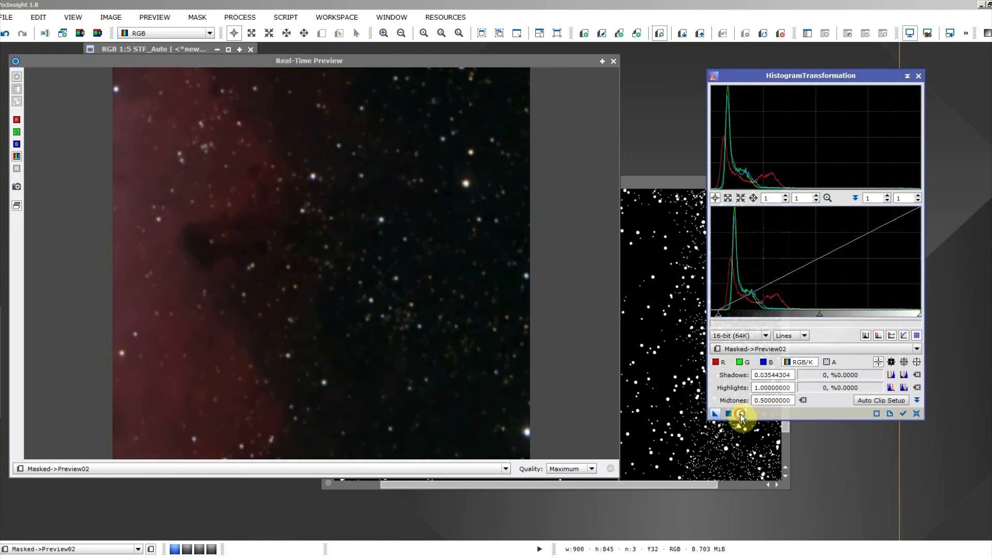
pyautogui.click(741, 414)
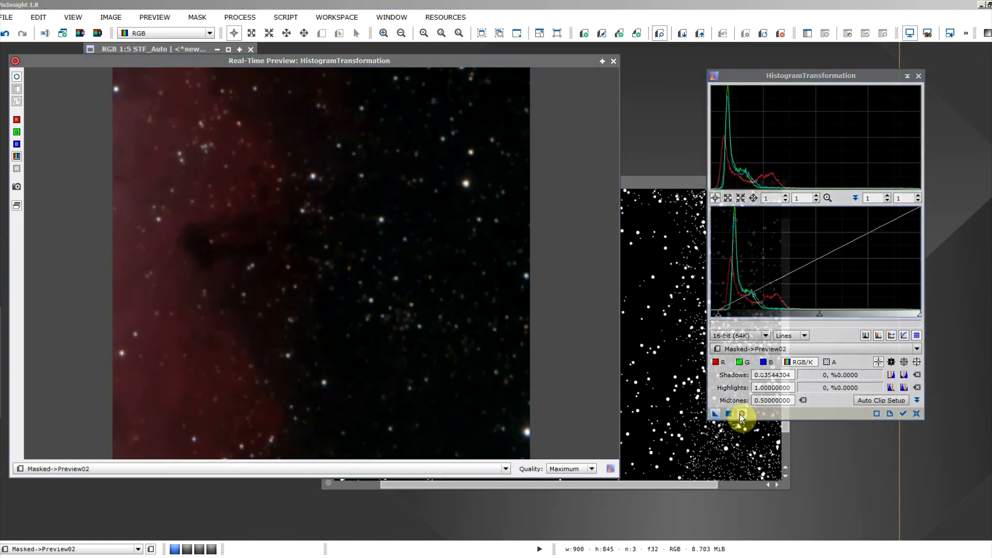
pyautogui.click(614, 62)
pyautogui.click(133, 121)
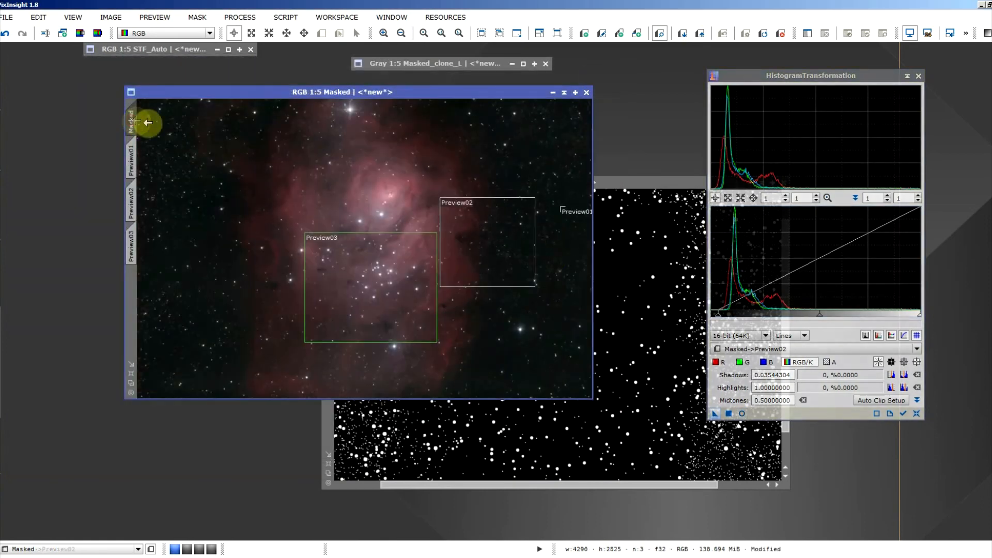
pyautogui.moveTo(715, 414); pyautogui.dragTo(557, 353)
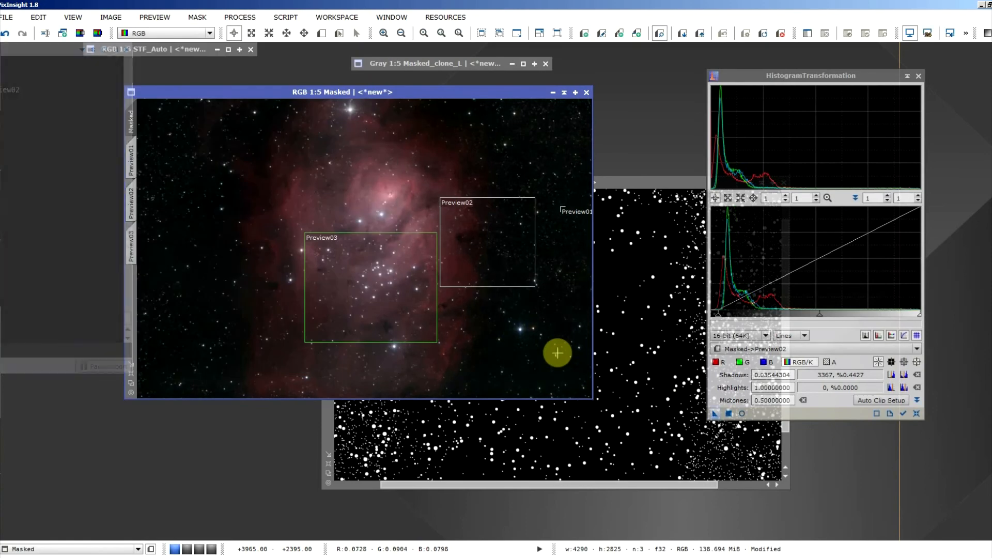
# Close HistogramTransformation and open the SCNR process.
pyautogui.click(918, 77)
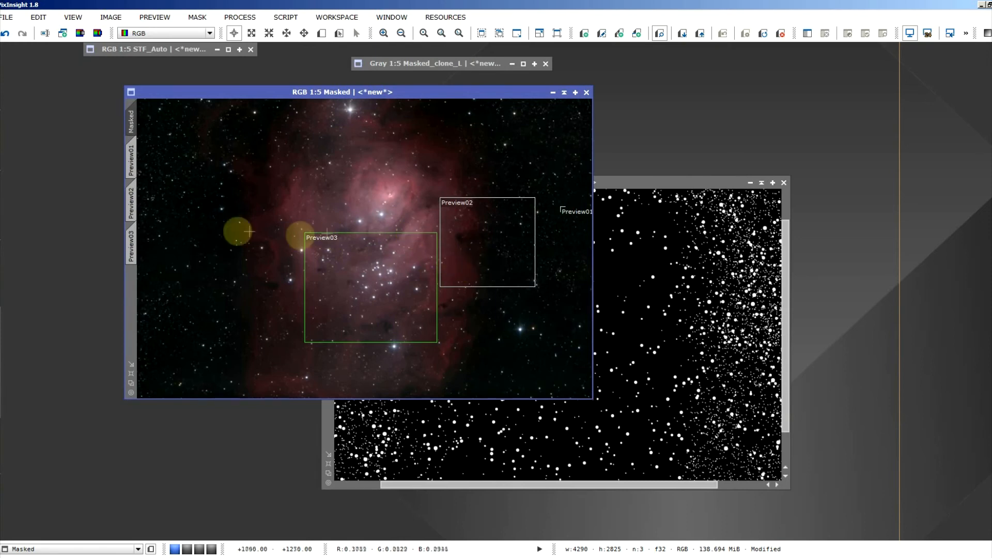
pyautogui.moveTo(1, 207)
pyautogui.scroll(-3, 92, 256)
pyautogui.scroll(-4, 92, 255)
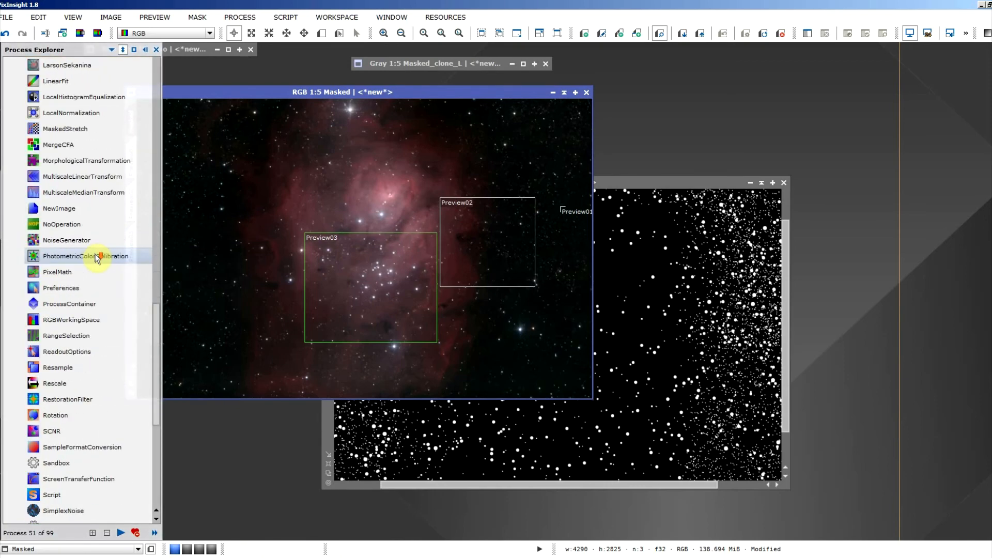
pyautogui.doubleClick(73, 431)
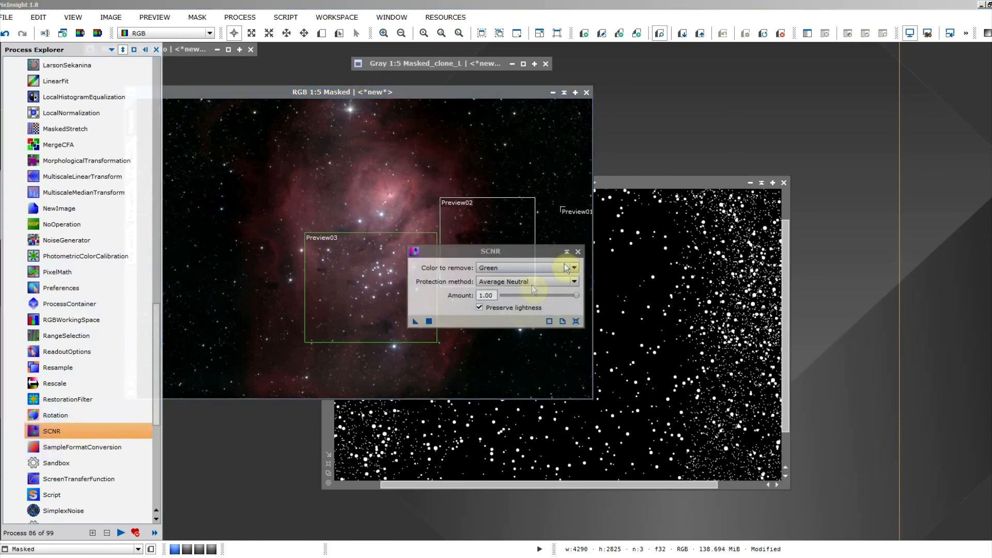
# Apply SCNR to the full Masked image, removing green with Average Neutral protection at amount 1.00, and close the process.
pyautogui.moveTo(511, 254); pyautogui.dragTo(716, 219)
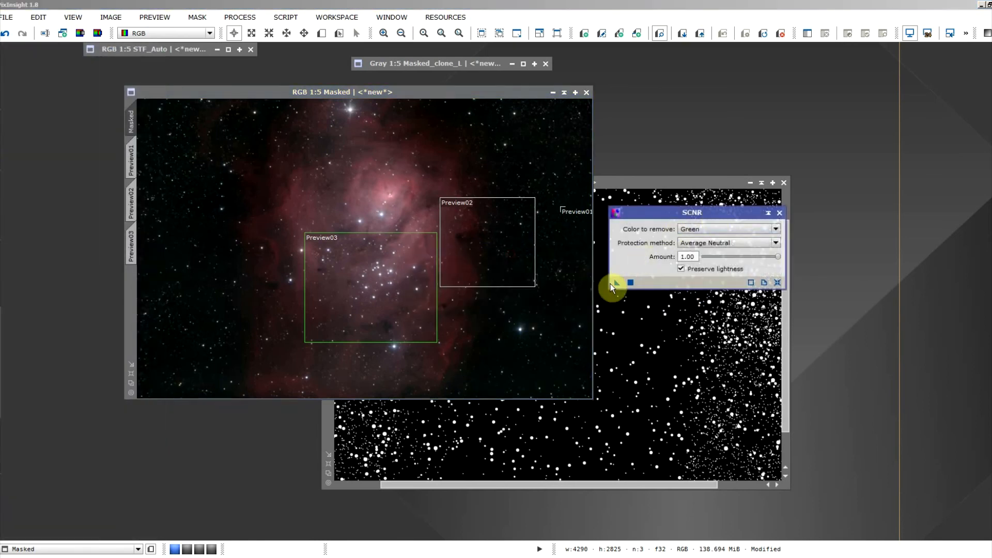
pyautogui.moveTo(615, 283); pyautogui.dragTo(552, 315)
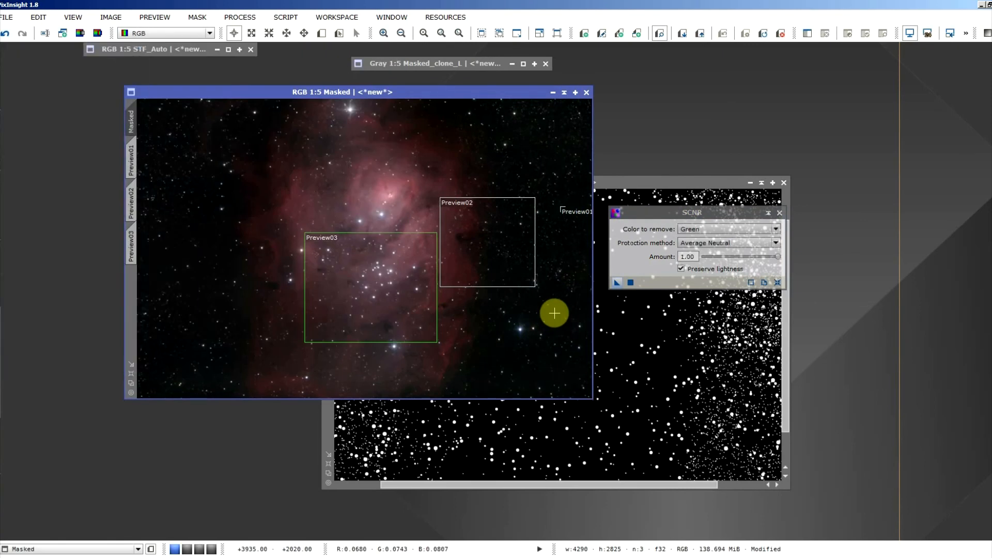
pyautogui.click(779, 212)
# Undo and redo SCNR on the Masked image to compare it with and without green removal.
pyautogui.rightClick(563, 319)
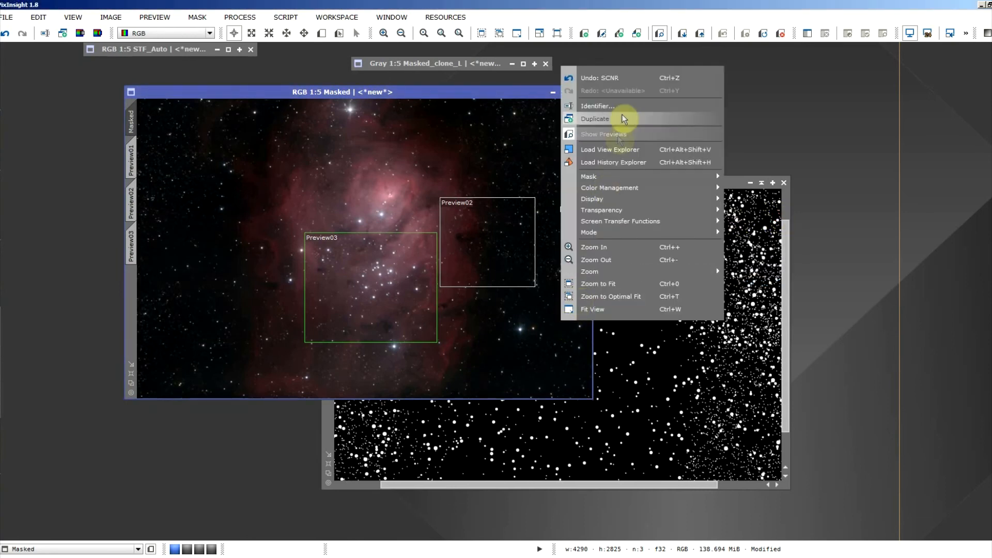
pyautogui.click(627, 80)
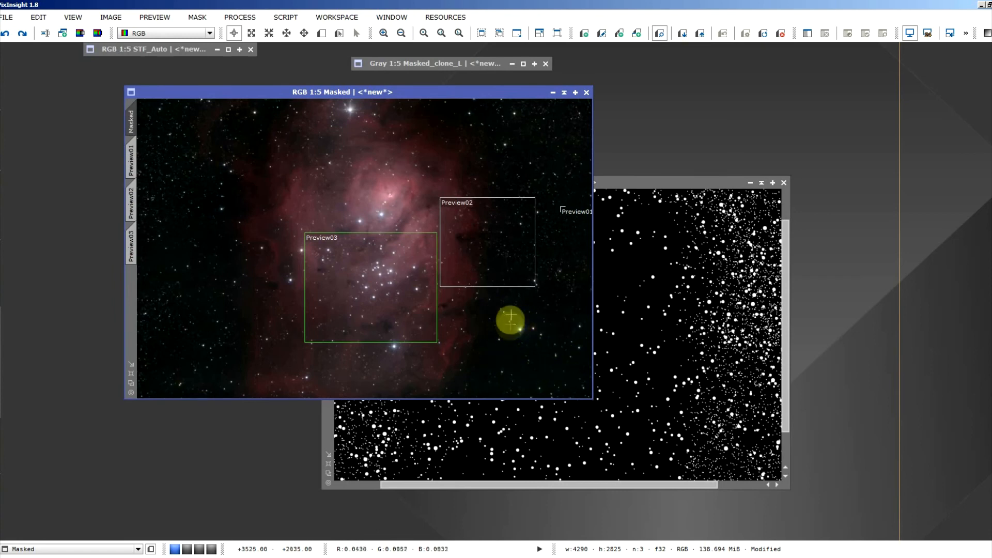
pyautogui.rightClick(523, 358)
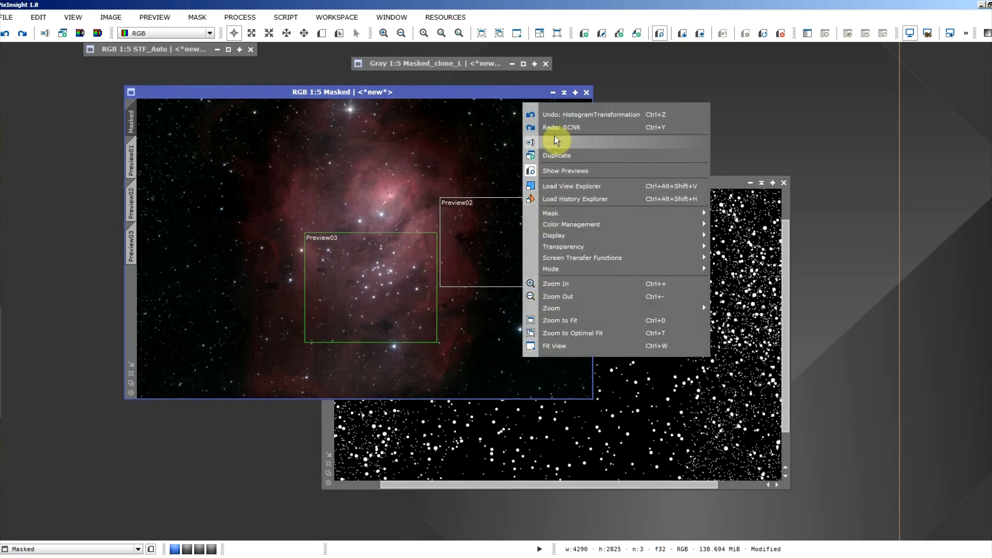
pyautogui.click(560, 129)
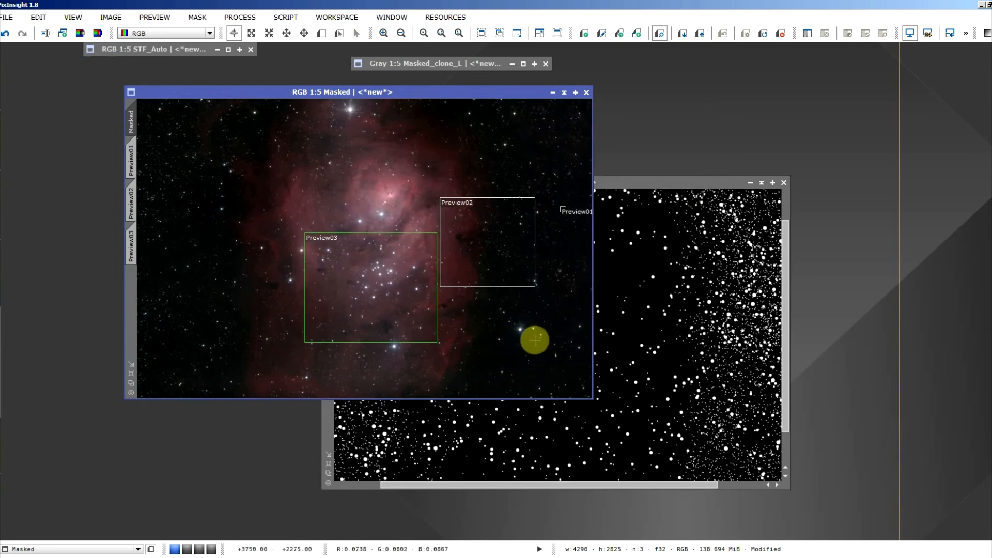
# Minimize the star mask window and open ColorSaturation with a real-time preview of the Masked image.
pyautogui.click(759, 185)
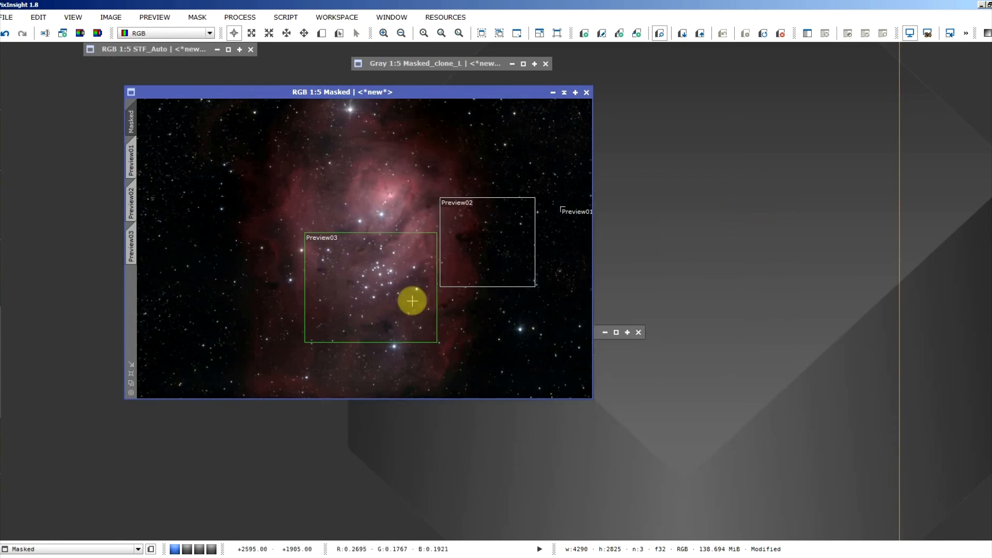
pyautogui.moveTo(1, 189)
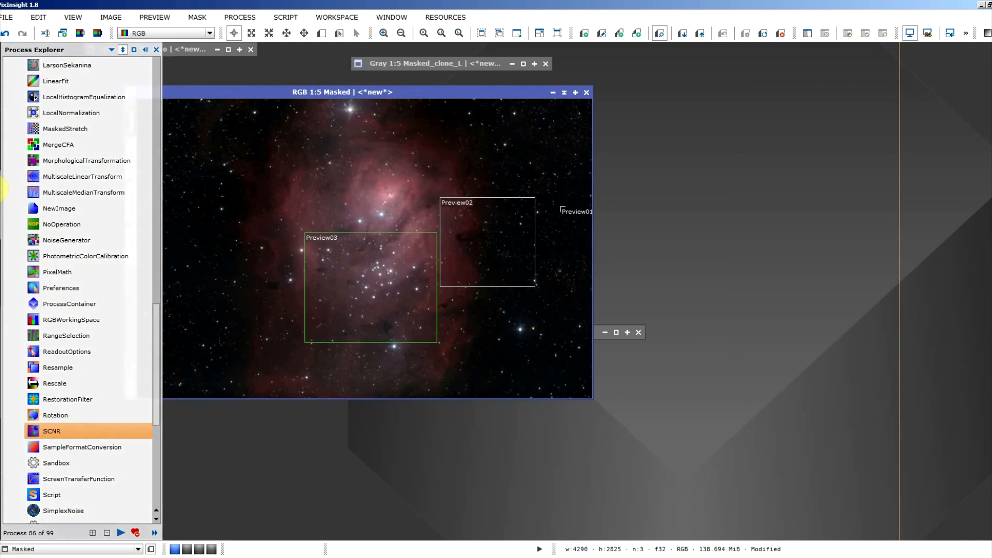
pyautogui.scroll(3, 66, 261)
pyautogui.scroll(5, 67, 267)
pyautogui.scroll(7, 67, 268)
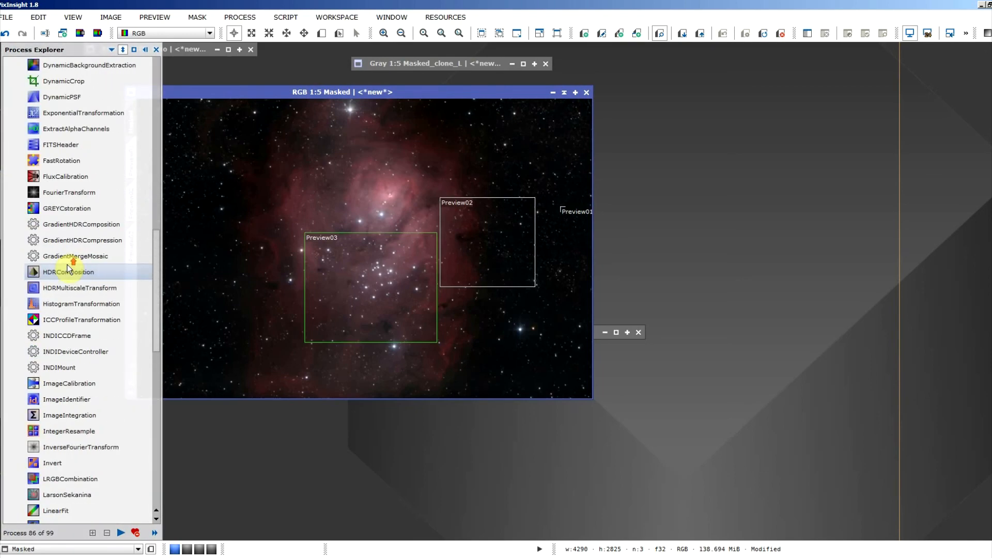
pyautogui.scroll(2, 69, 266)
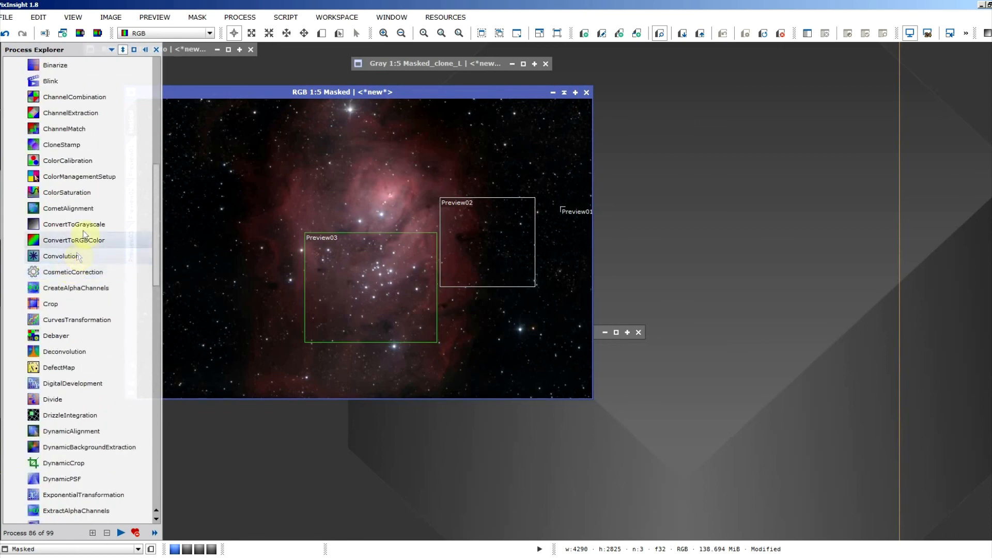
pyautogui.doubleClick(85, 196)
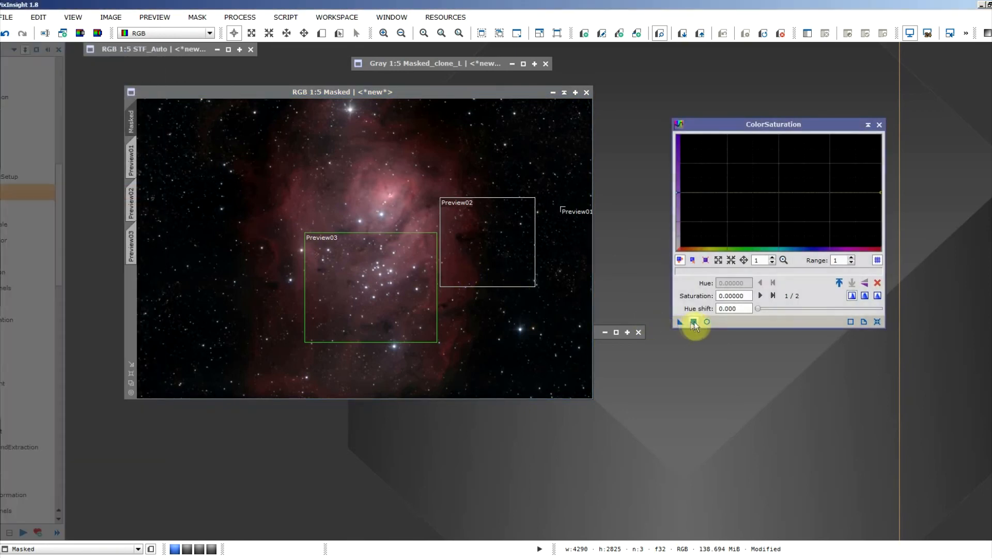
pyautogui.click(706, 322)
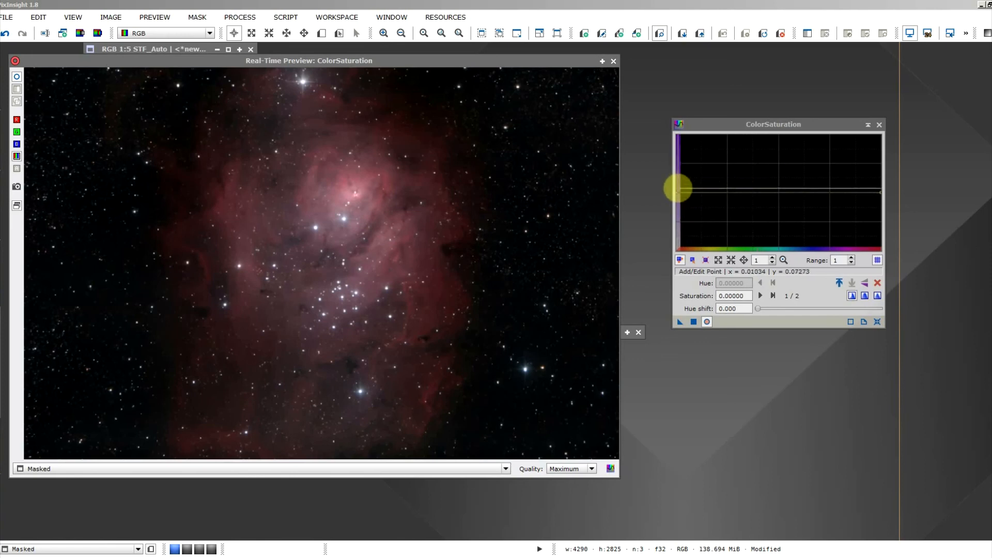
# Try raising the whole saturation curve to 0.43636 and anchoring it with points from hue 0.50129 to 0.78553.
pyautogui.moveTo(677, 191); pyautogui.dragTo(679, 144)
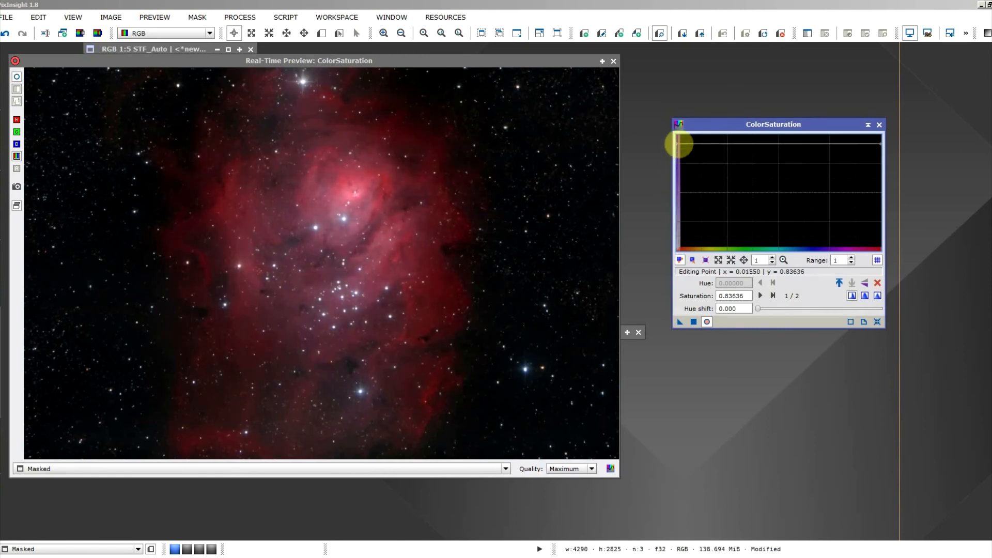
pyautogui.moveTo(679, 144); pyautogui.dragTo(677, 166)
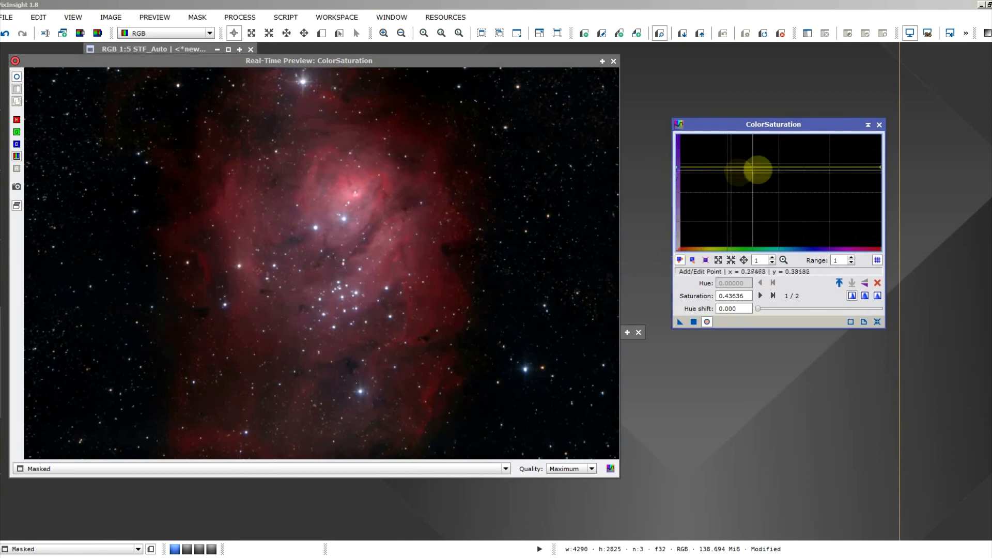
pyautogui.click(779, 167)
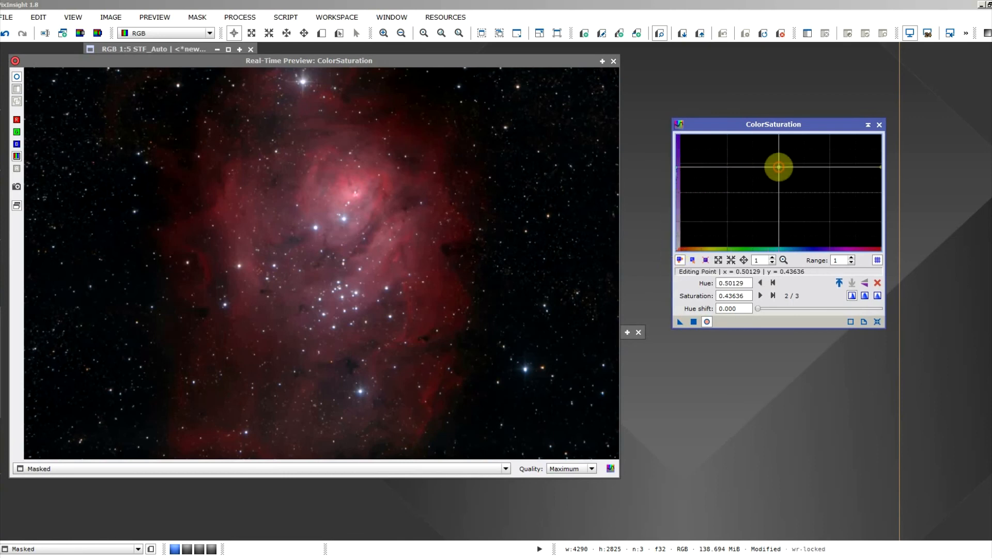
pyautogui.click(831, 167)
pyautogui.click(837, 167)
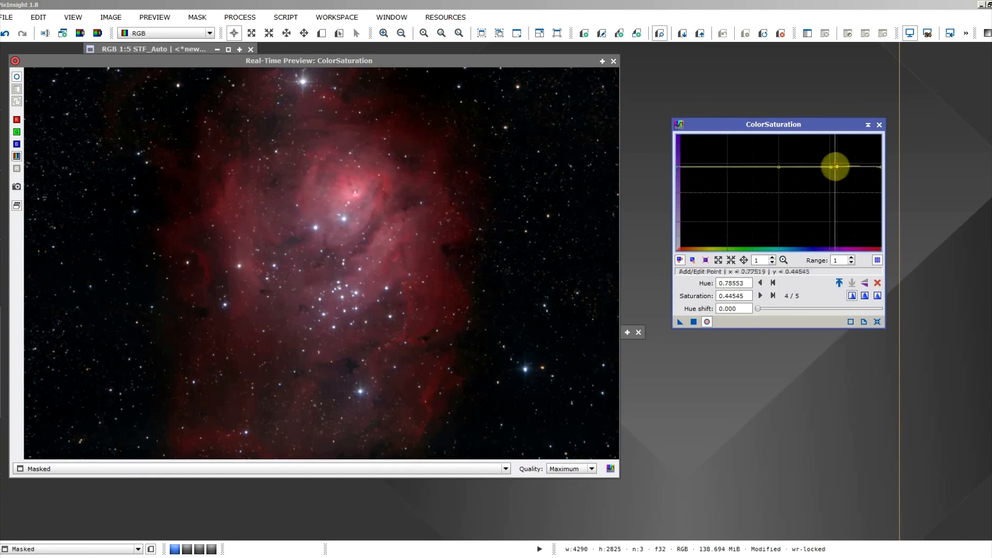
# Try lowering the saturation to about 0 across the blue hues between 0.51680 and 0.74677, compare the preview, and reset ColorSaturation.
pyautogui.click(774, 167)
pyautogui.moveTo(788, 167); pyautogui.dragTo(782, 193)
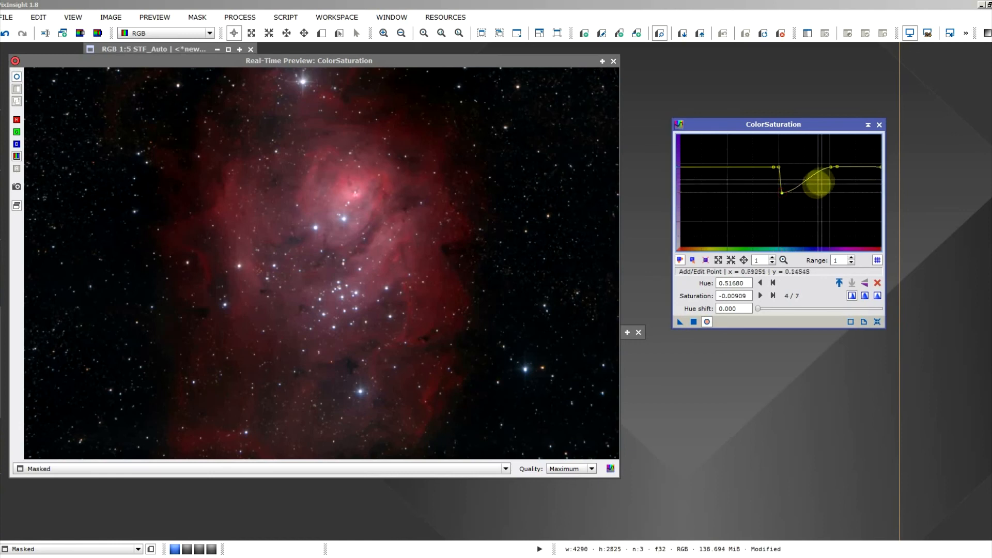
pyautogui.moveTo(824, 168); pyautogui.dragTo(829, 193)
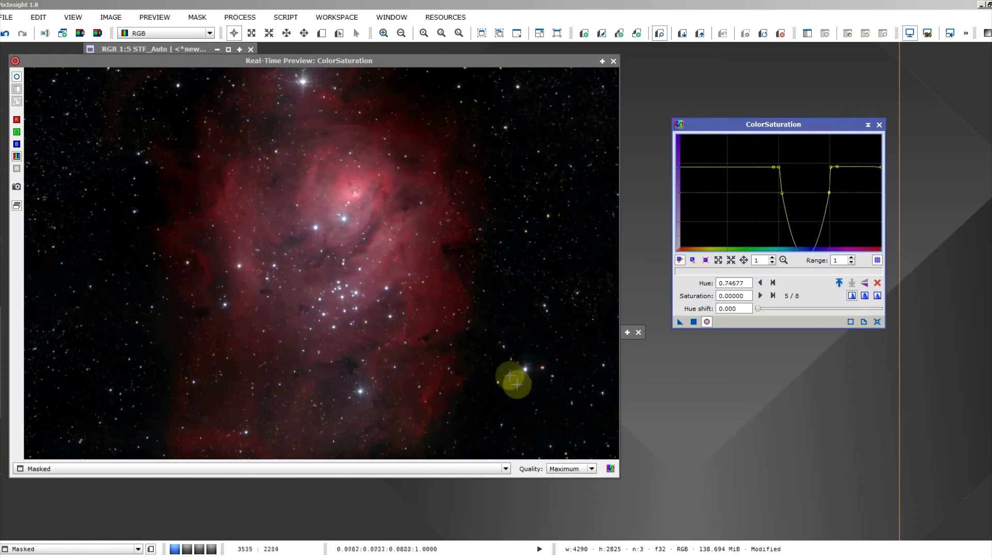
pyautogui.moveTo(801, 251); pyautogui.dragTo(805, 193)
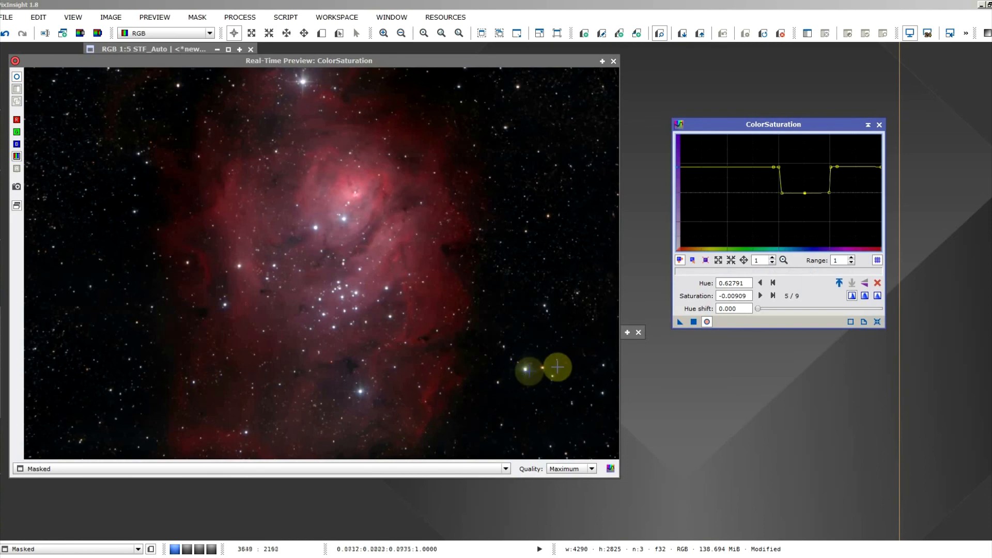
pyautogui.click(707, 321)
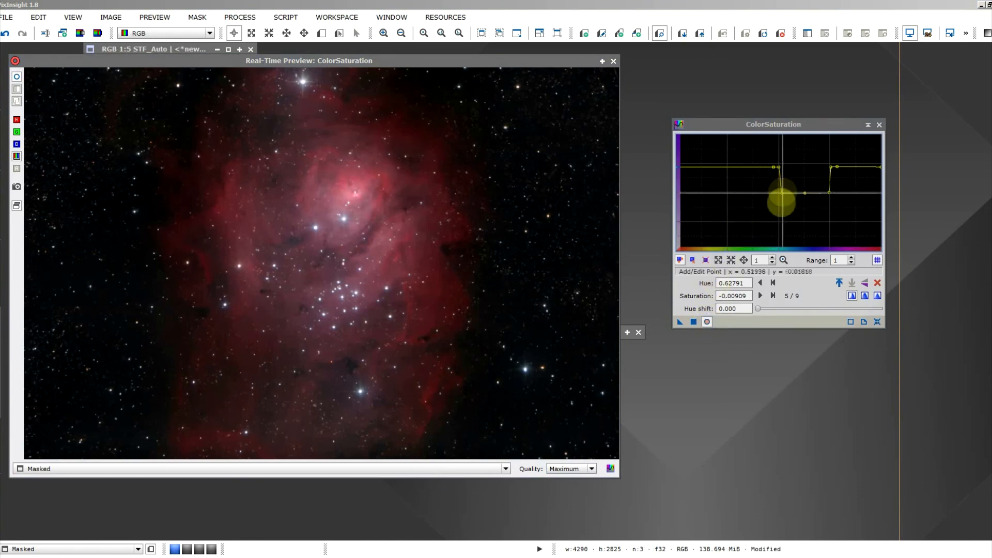
pyautogui.moveTo(783, 193); pyautogui.dragTo(785, 166)
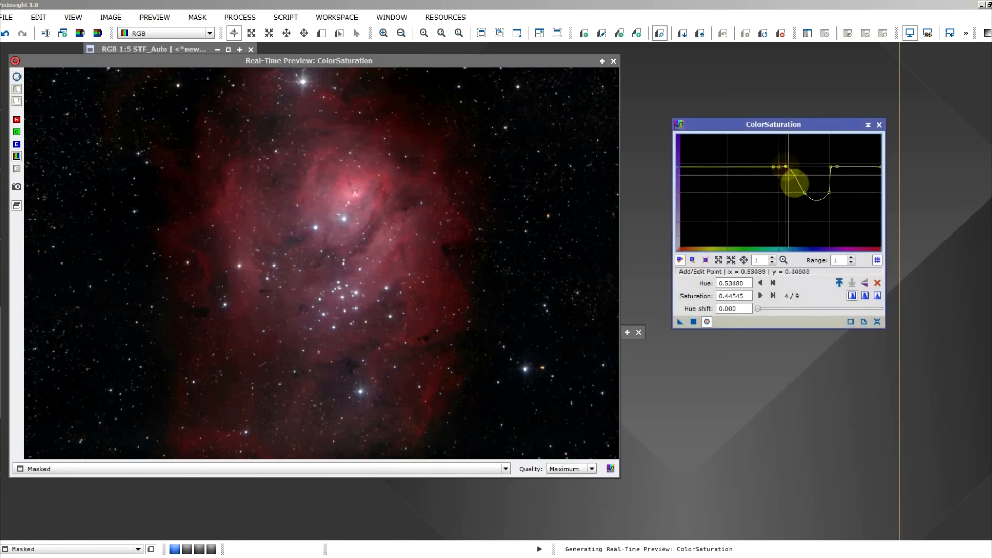
pyautogui.click(877, 321)
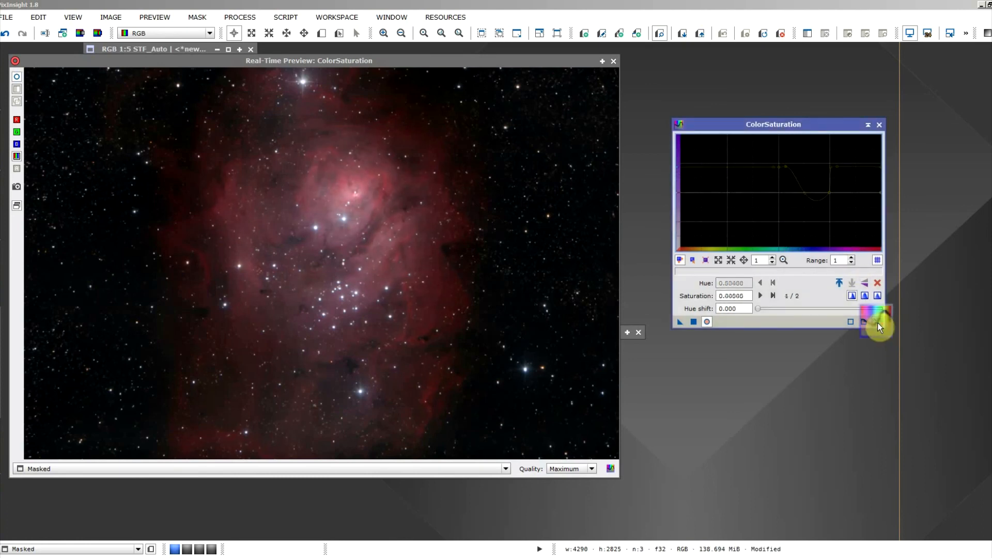
# Raise the whole saturation curve to 0.52727 and anchor both sides of the green range near hues 0.20155 and 0.46770.
pyautogui.moveTo(675, 195); pyautogui.dragTo(677, 163)
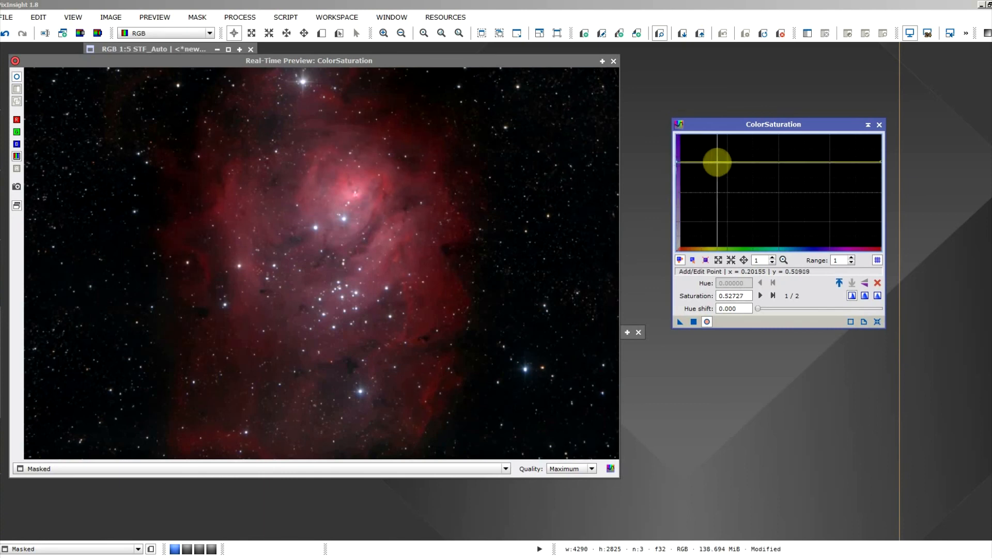
pyautogui.click(718, 162)
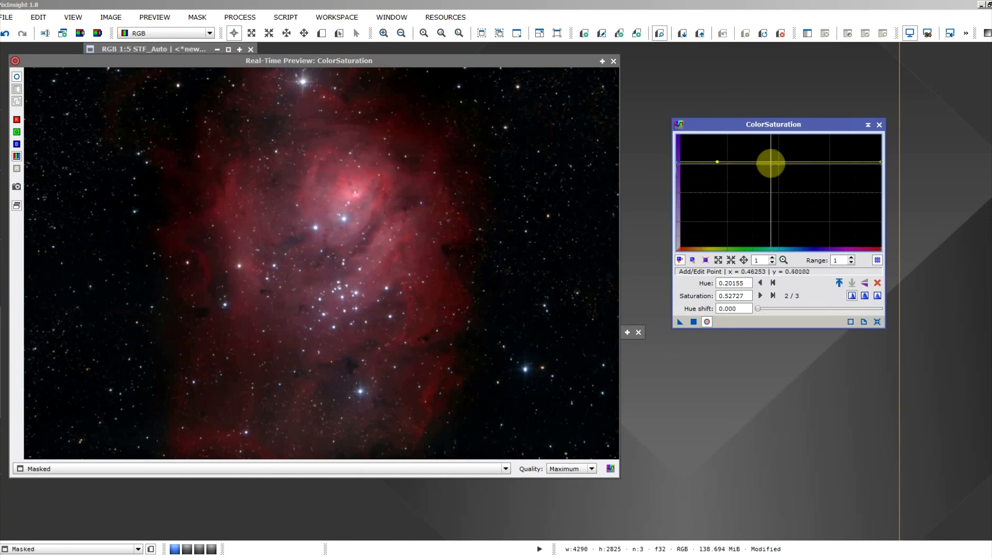
pyautogui.click(776, 162)
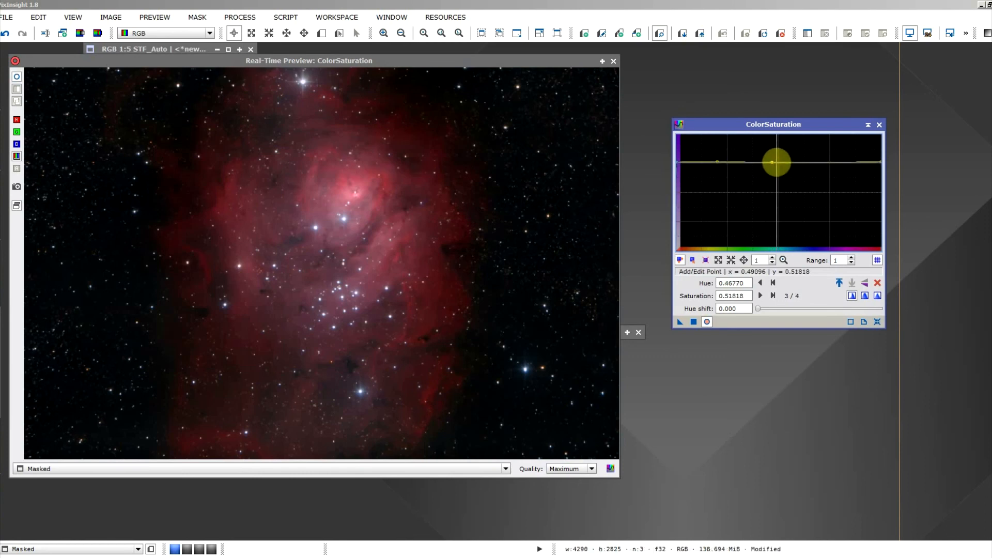
pyautogui.click(736, 161)
# Flatten the saturation to about 0 between hues 0.22739 and 0.46253, adding curve points at hues 0.10336 and 0.34367.
pyautogui.moveTo(736, 161); pyautogui.dragTo(723, 193)
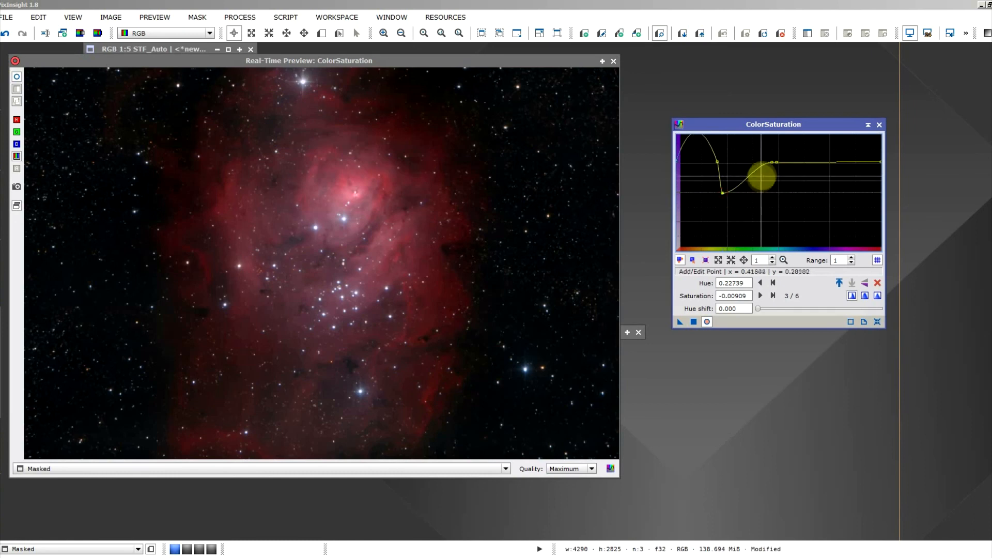
pyautogui.moveTo(768, 164); pyautogui.dragTo(770, 191)
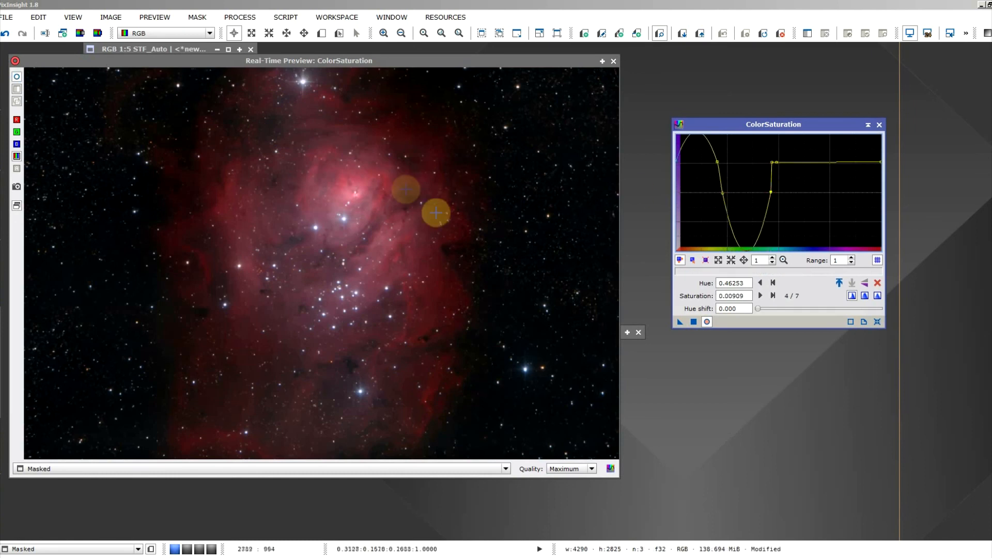
pyautogui.click(697, 164)
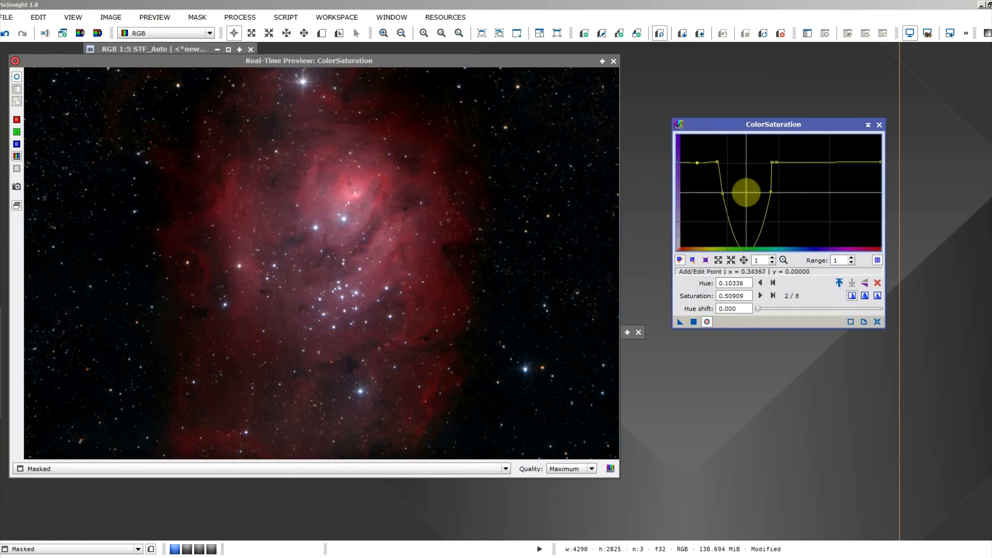
pyautogui.moveTo(746, 192); pyautogui.dragTo(747, 192)
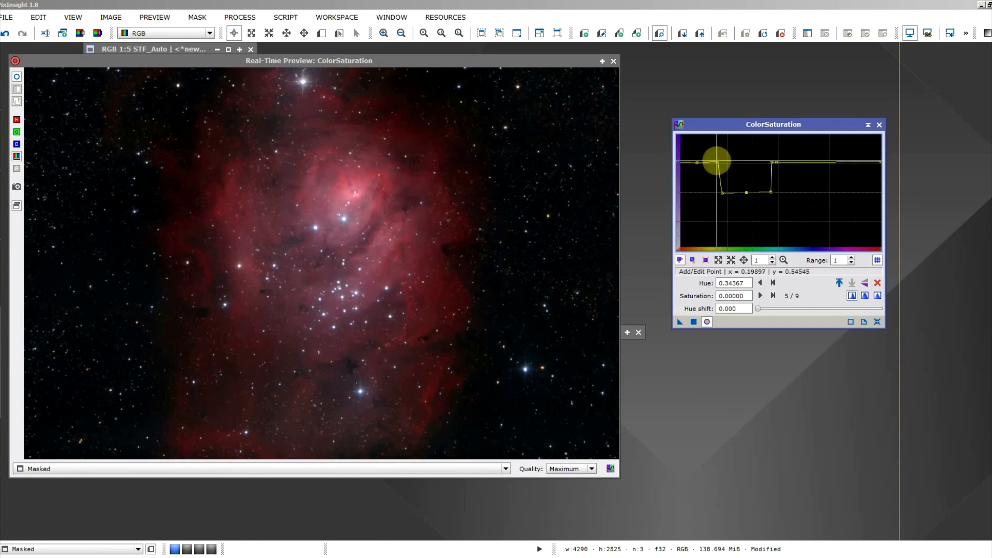
# Widen the desaturated green range to hues 0.18605 and 0.49354, and toggle the real-time preview to compare.
pyautogui.moveTo(718, 162); pyautogui.dragTo(717, 193)
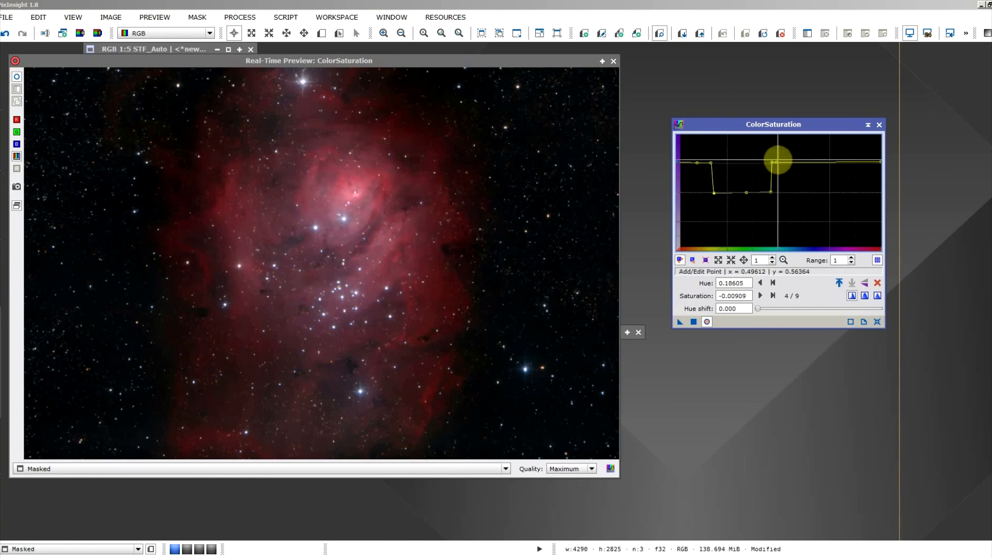
pyautogui.moveTo(776, 162); pyautogui.dragTo(777, 193)
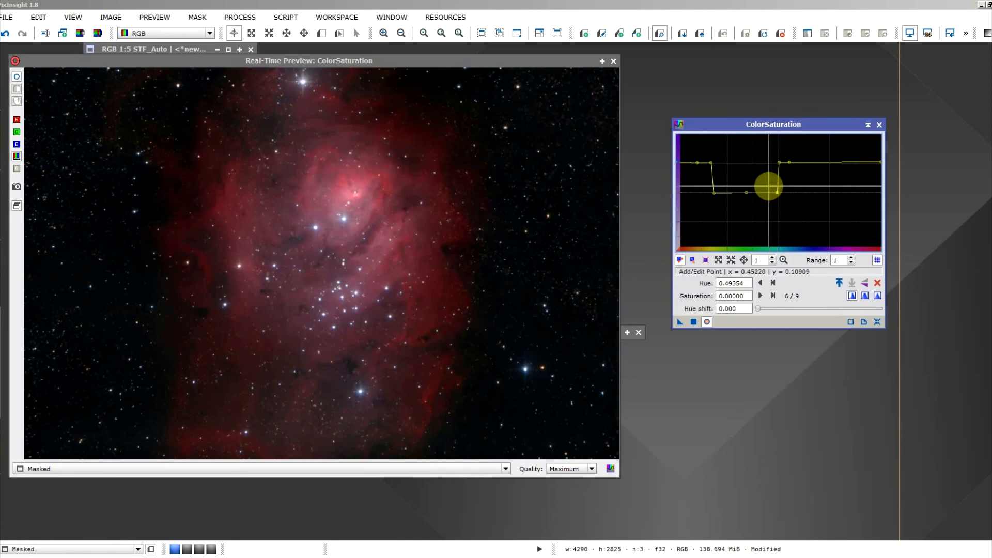
pyautogui.click(706, 322)
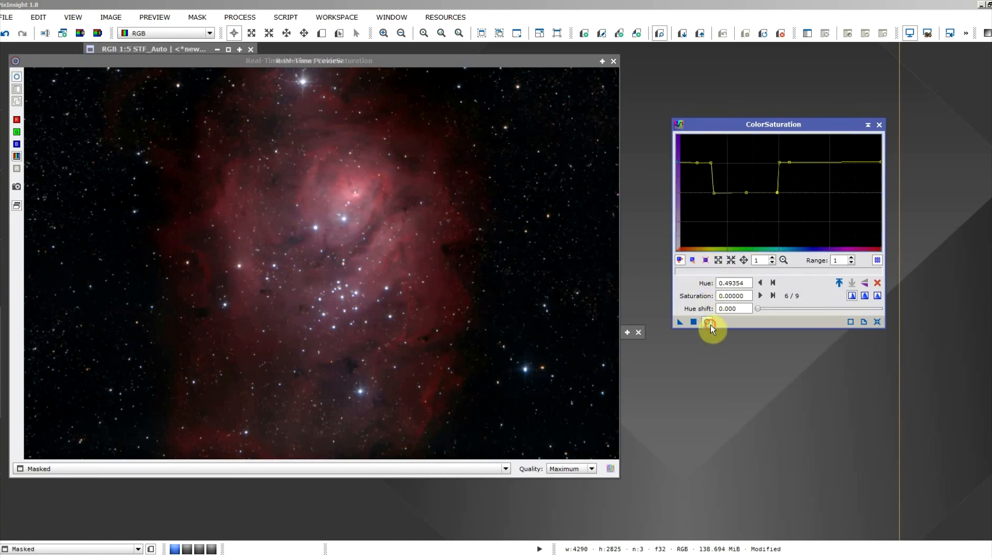
# Close the real-time preview after a final check and apply the ColorSaturation curve to the Masked image.
pyautogui.click(707, 322)
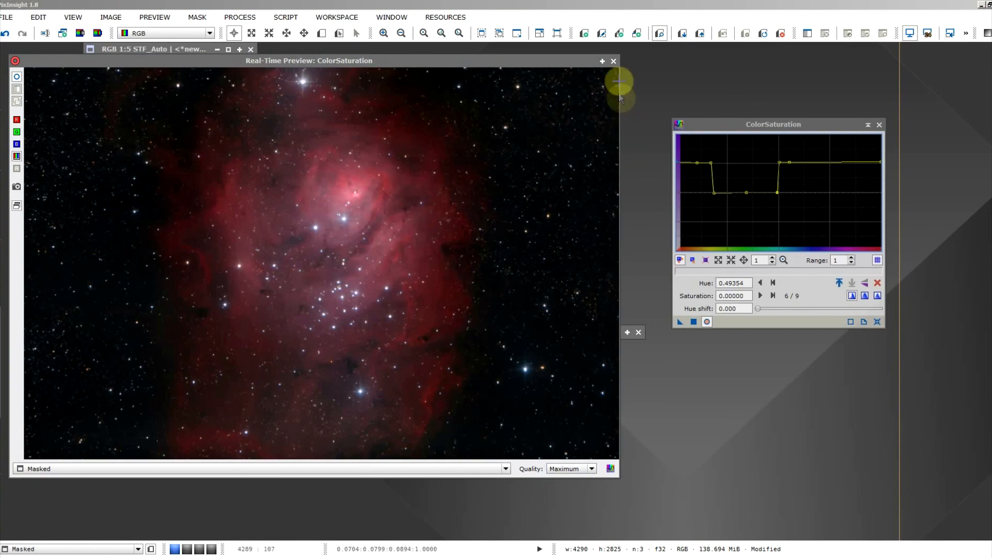
pyautogui.click(614, 61)
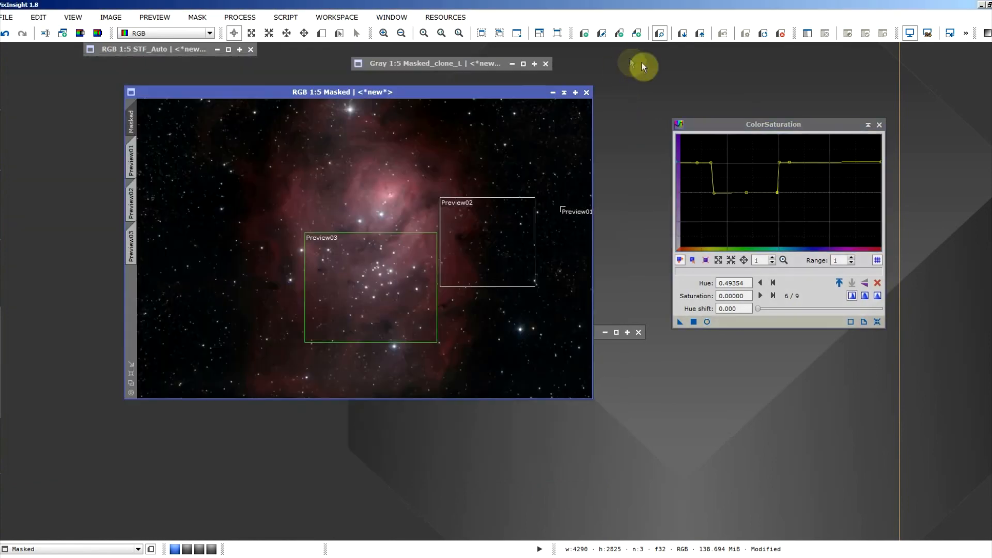
pyautogui.moveTo(677, 326); pyautogui.dragTo(563, 323)
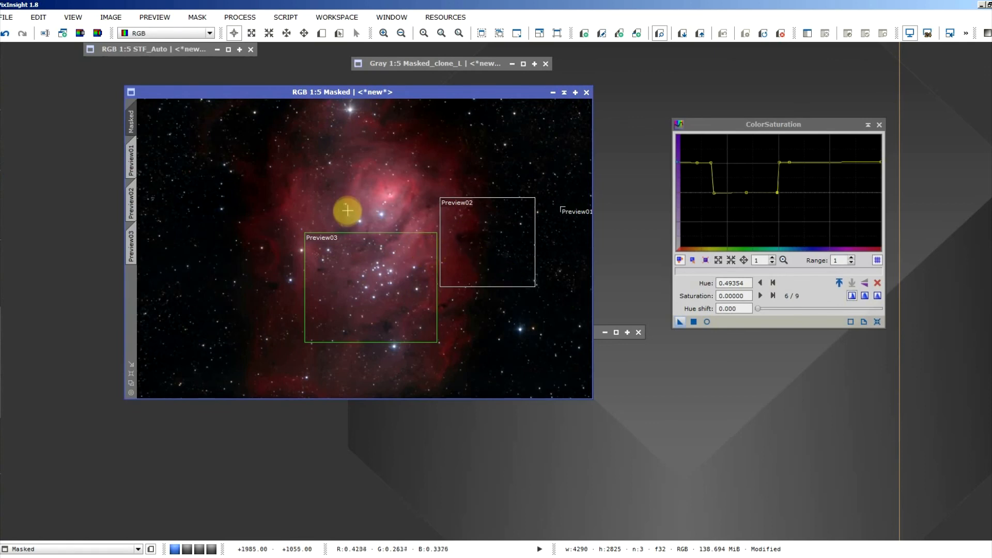
# Delete all previews from the Masked image and close ColorSaturation.
pyautogui.click(162, 17)
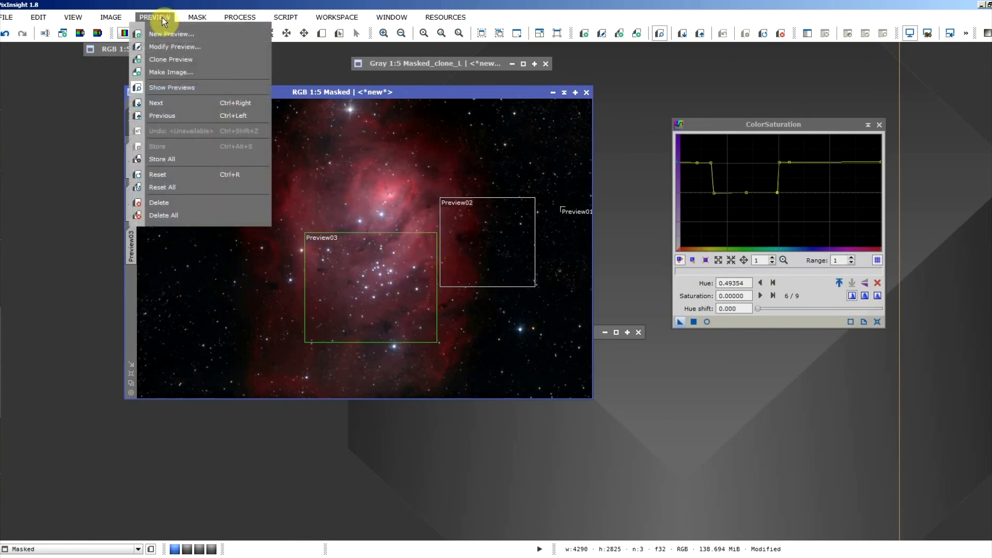
pyautogui.click(183, 216)
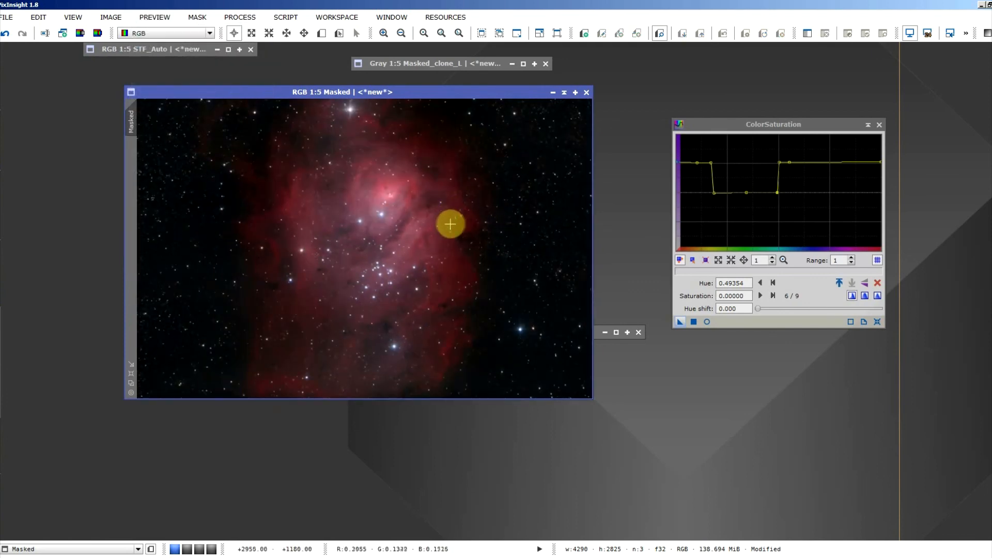
pyautogui.click(879, 124)
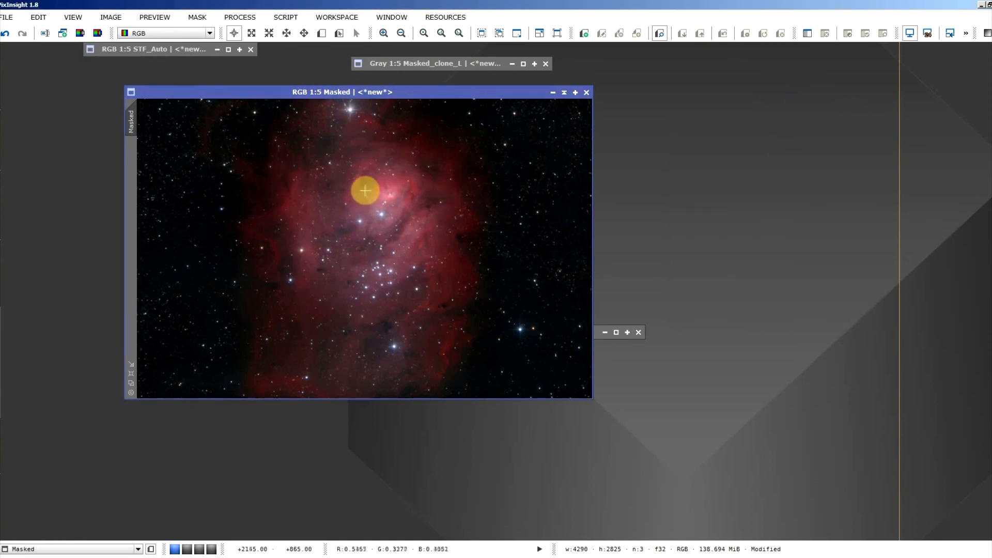
# Save the Masked image in the M8 folder as the JPEG file M8.jpg, keeping the default JPEG options.
pyautogui.click(12, 19)
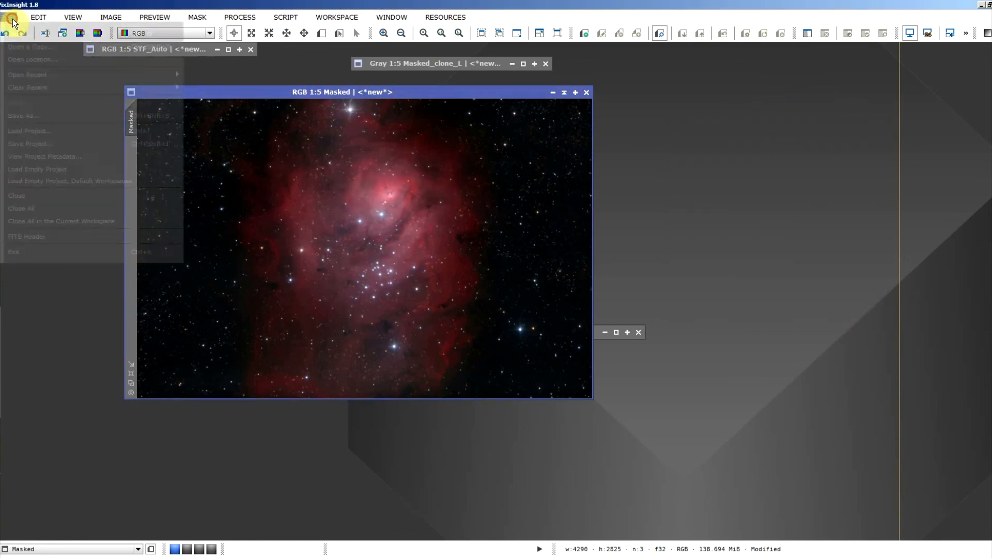
pyautogui.click(48, 112)
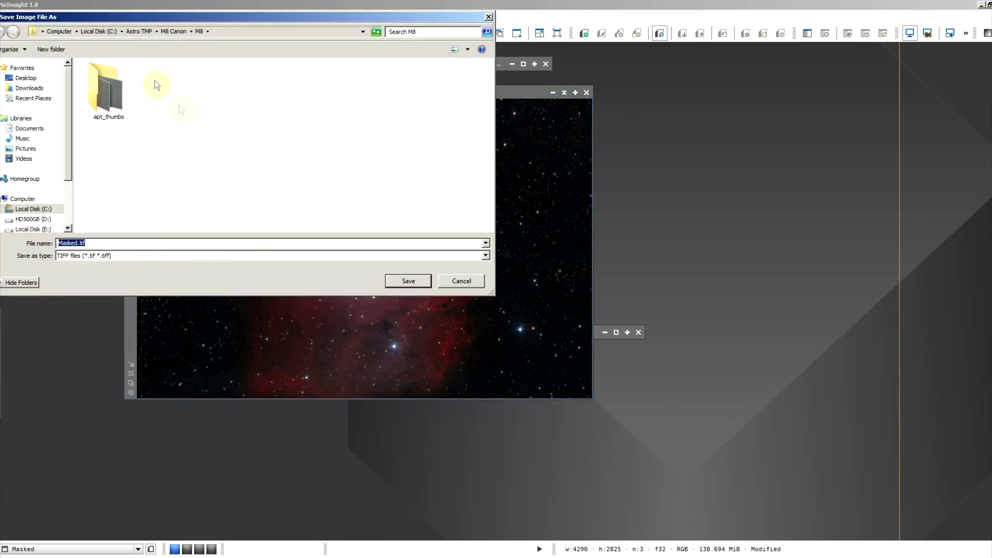
pyautogui.click(145, 256)
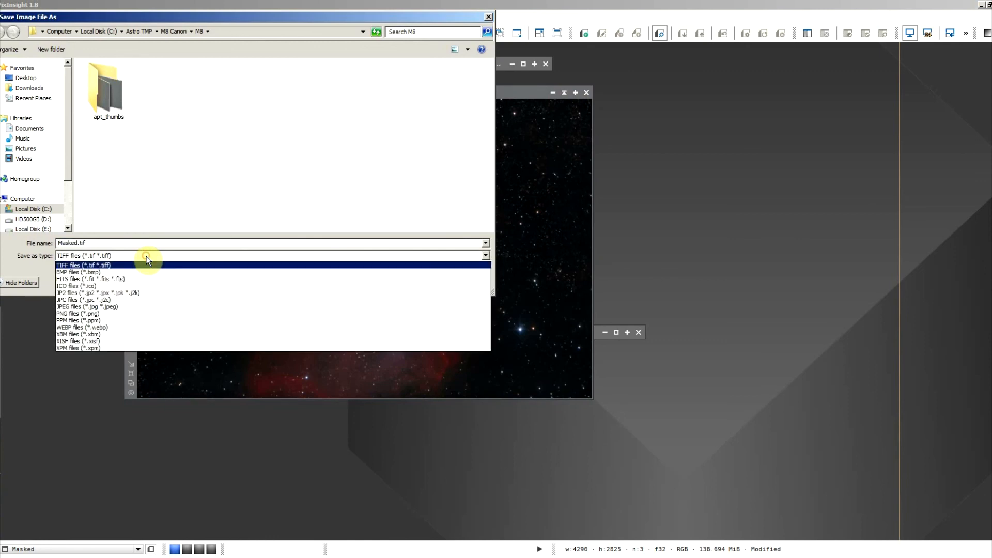
pyautogui.click(135, 307)
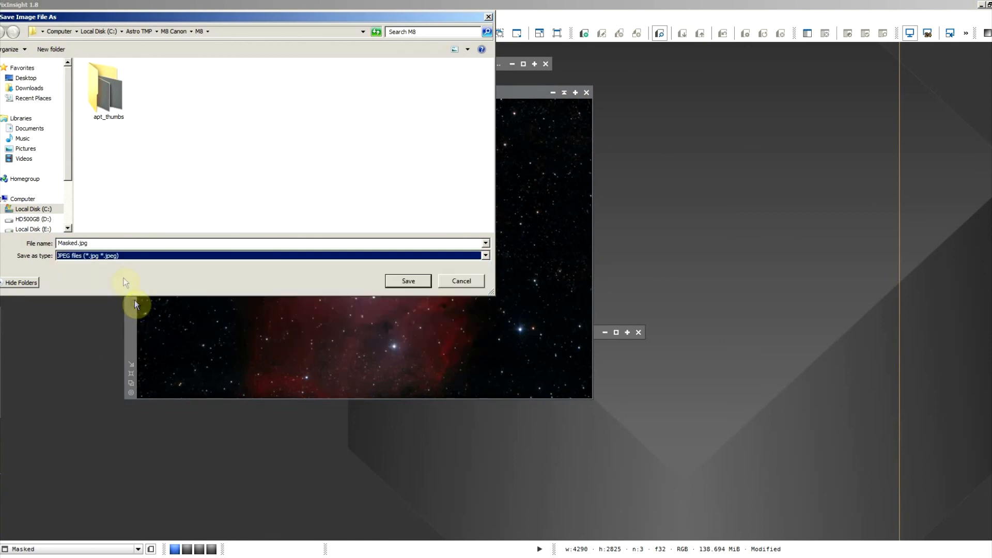
pyautogui.click(72, 244)
pyautogui.click(78, 244)
pyautogui.moveTo(78, 244); pyautogui.dragTo(56, 245)
pyautogui.write('M8')
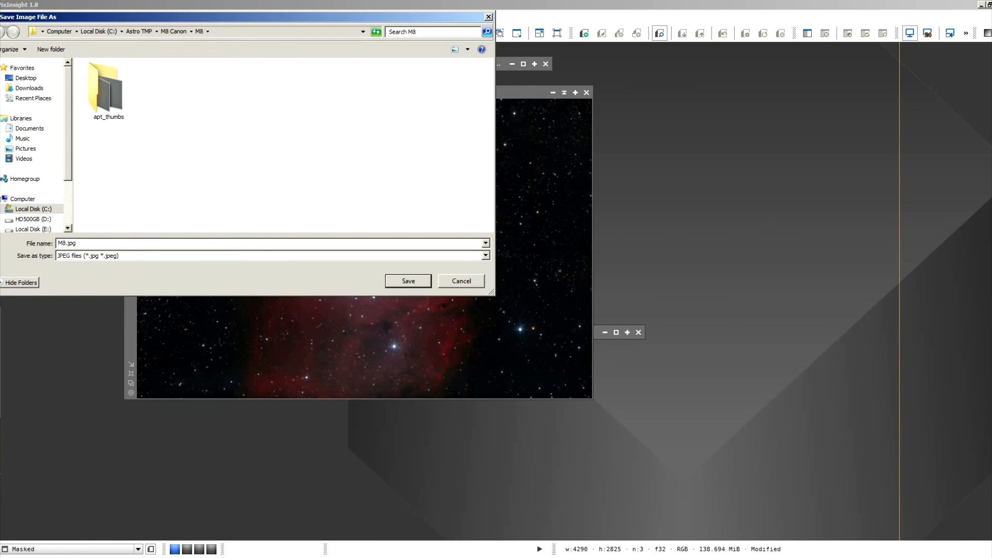
pyautogui.click(395, 280)
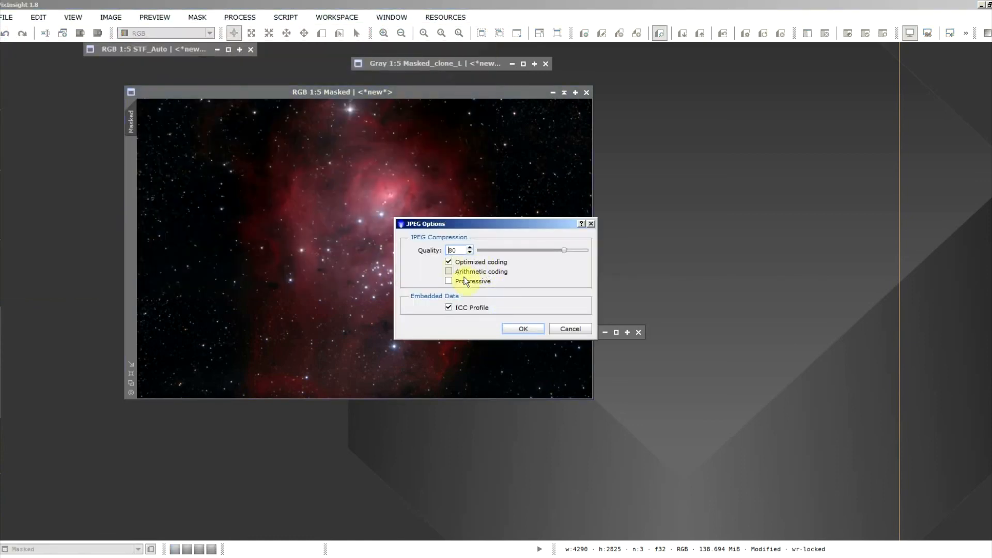
pyautogui.click(521, 327)
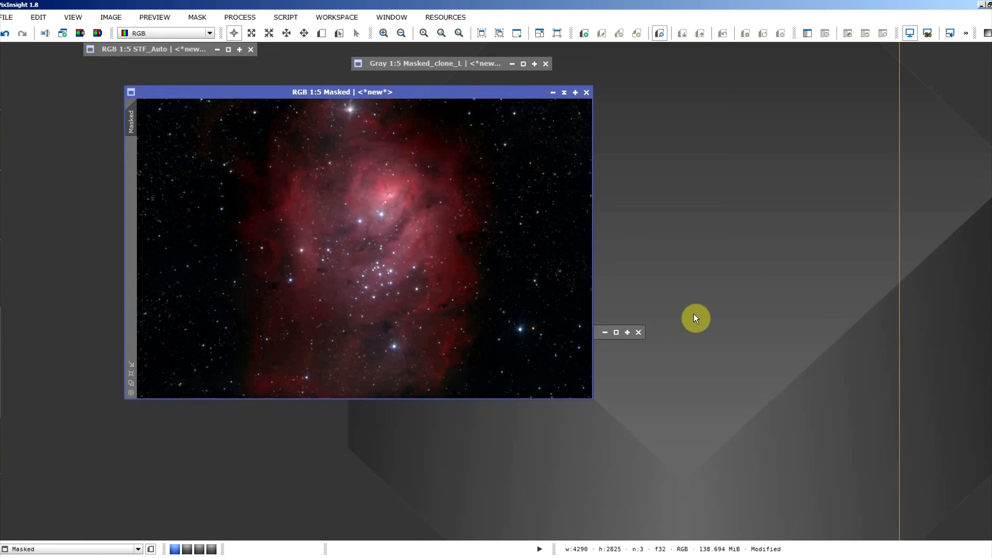
# Examine the finished Masked image's nebula core and stars at 1:1, and return to the full 1:5 view.
pyautogui.scroll(4, 469, 210)
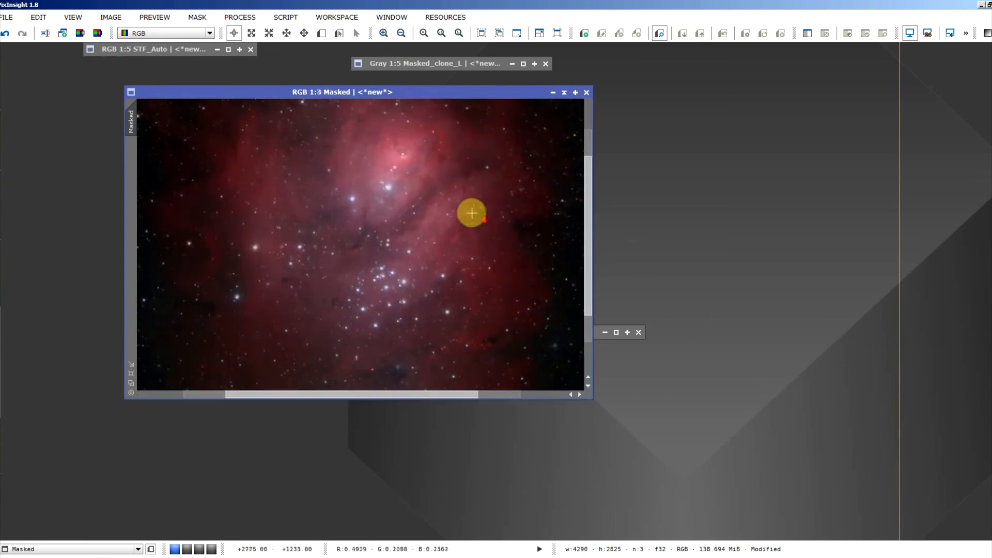
pyautogui.moveTo(480, 170); pyautogui.dragTo(359, 381)
pyautogui.moveTo(445, 213); pyautogui.dragTo(401, 219)
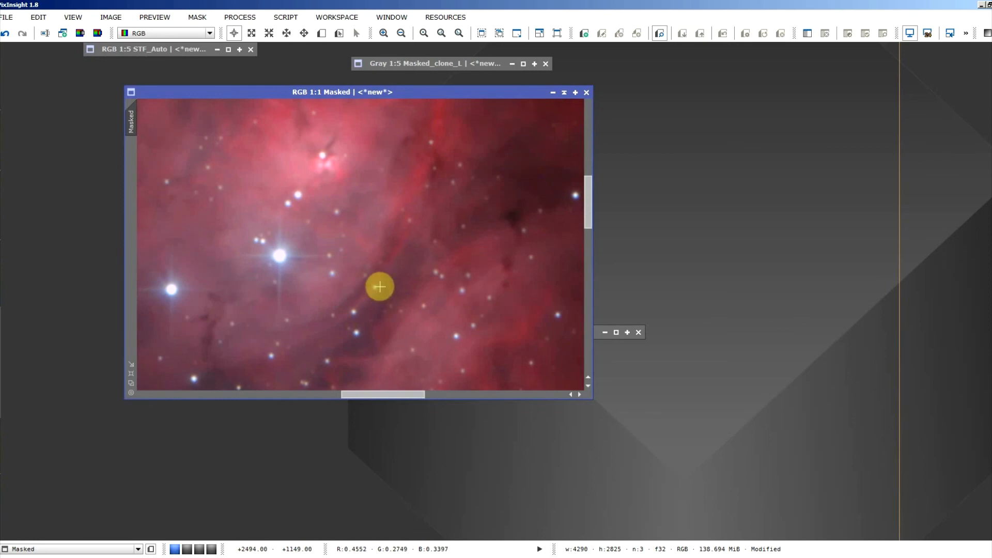
pyautogui.scroll(-1, 380, 286)
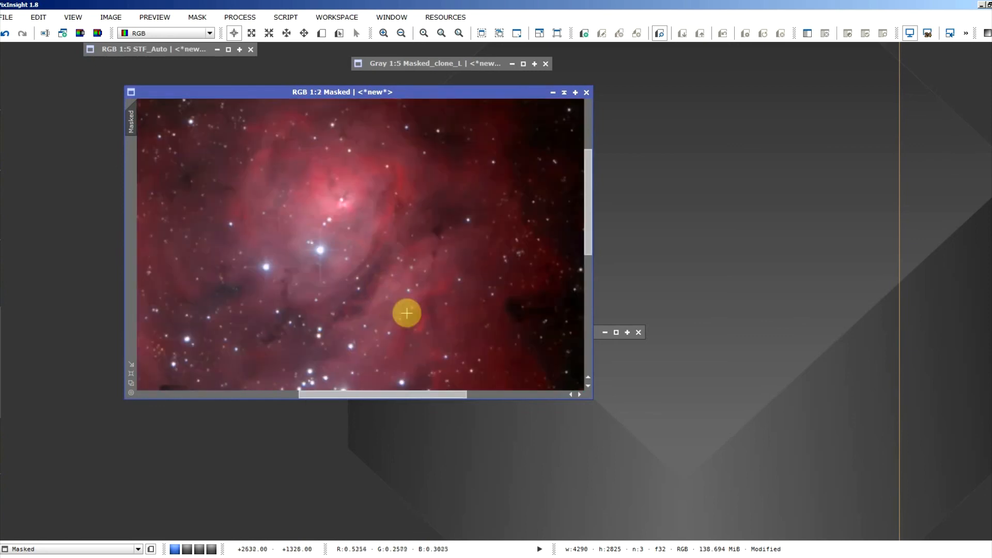
pyautogui.scroll(-1, 406, 312)
pyautogui.scroll(-2, 406, 314)
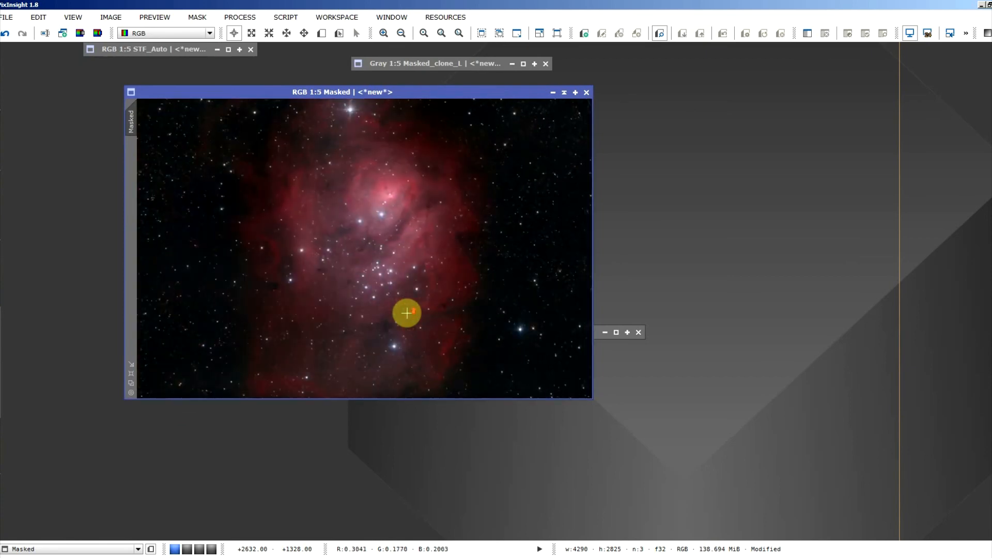